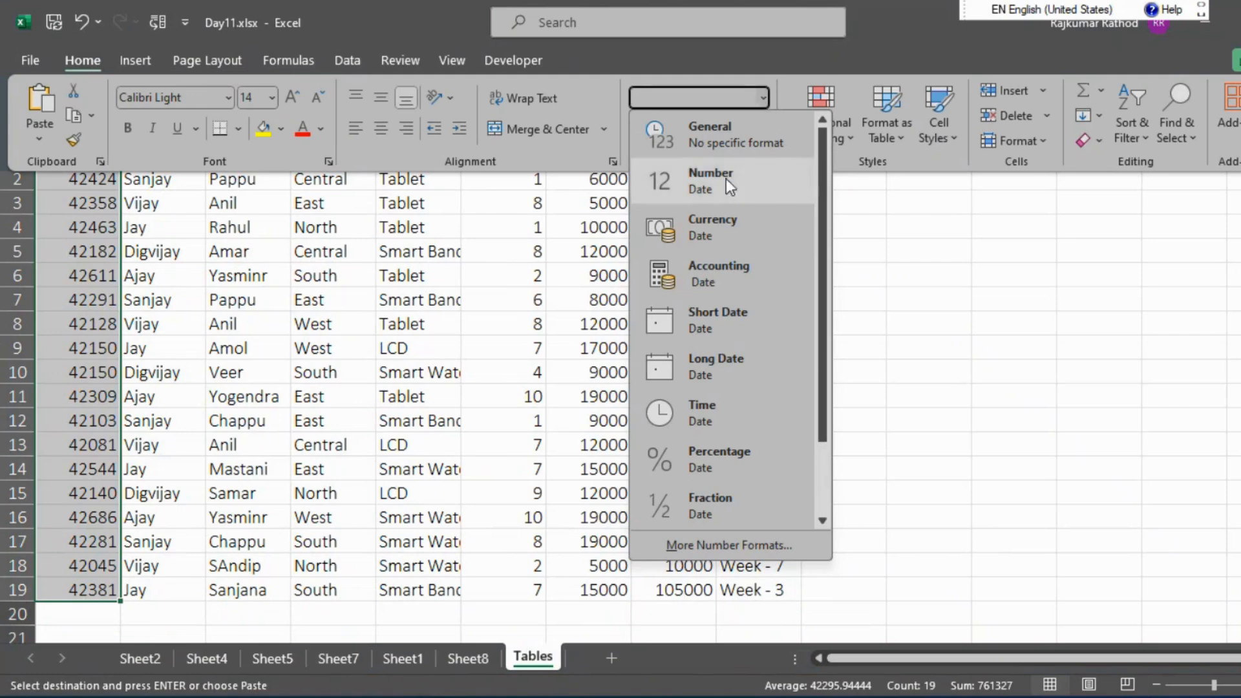
Format the selected Date column values as Short Date
click(716, 319)
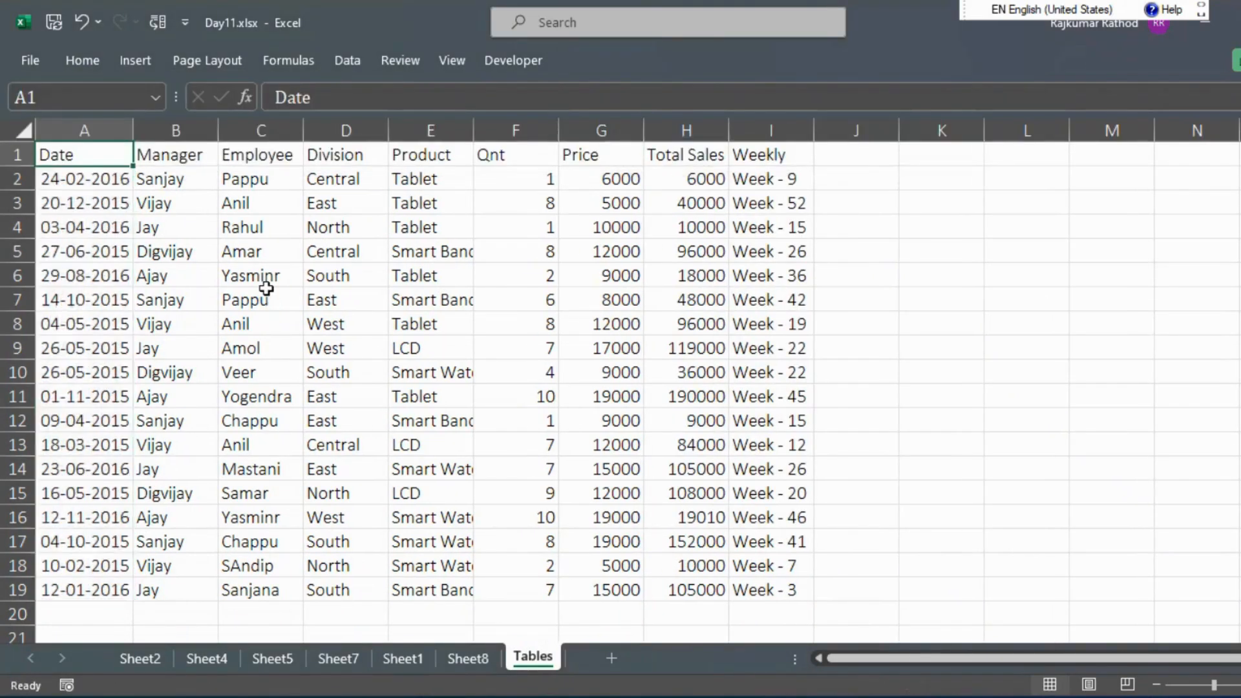
Apply the Number format to the Qnt, Price and Total Sales values in F2:H19
key(Down)
key(Down)
key(Right)
key(Right)
key(Right)
key(Right)
key(Up)
key(Right)
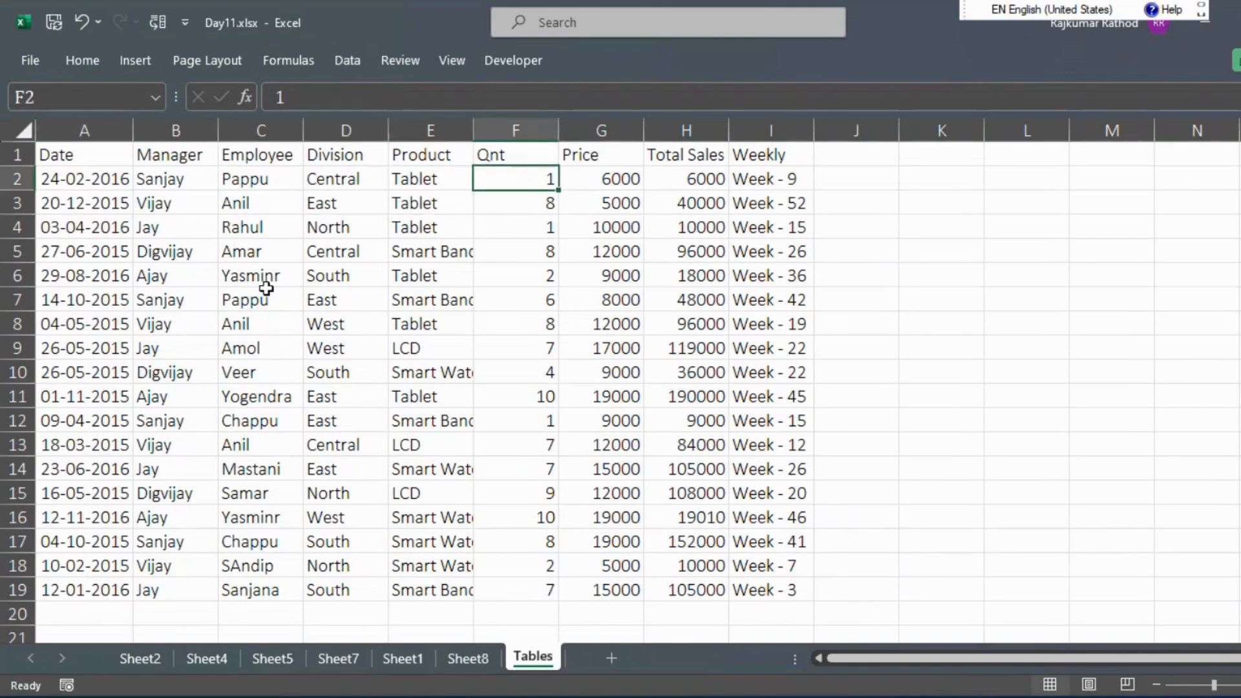
key(shift+Right)
key(shift+Right)
key(ctrl+shift+Down)
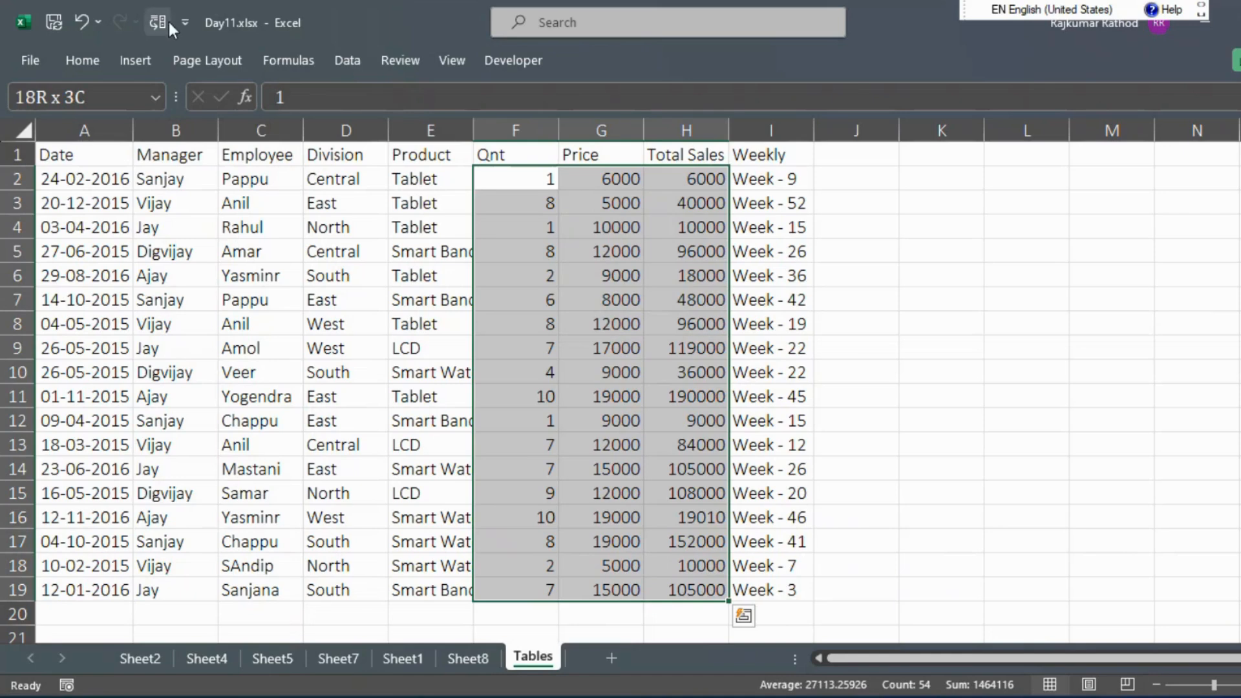
click(92, 67)
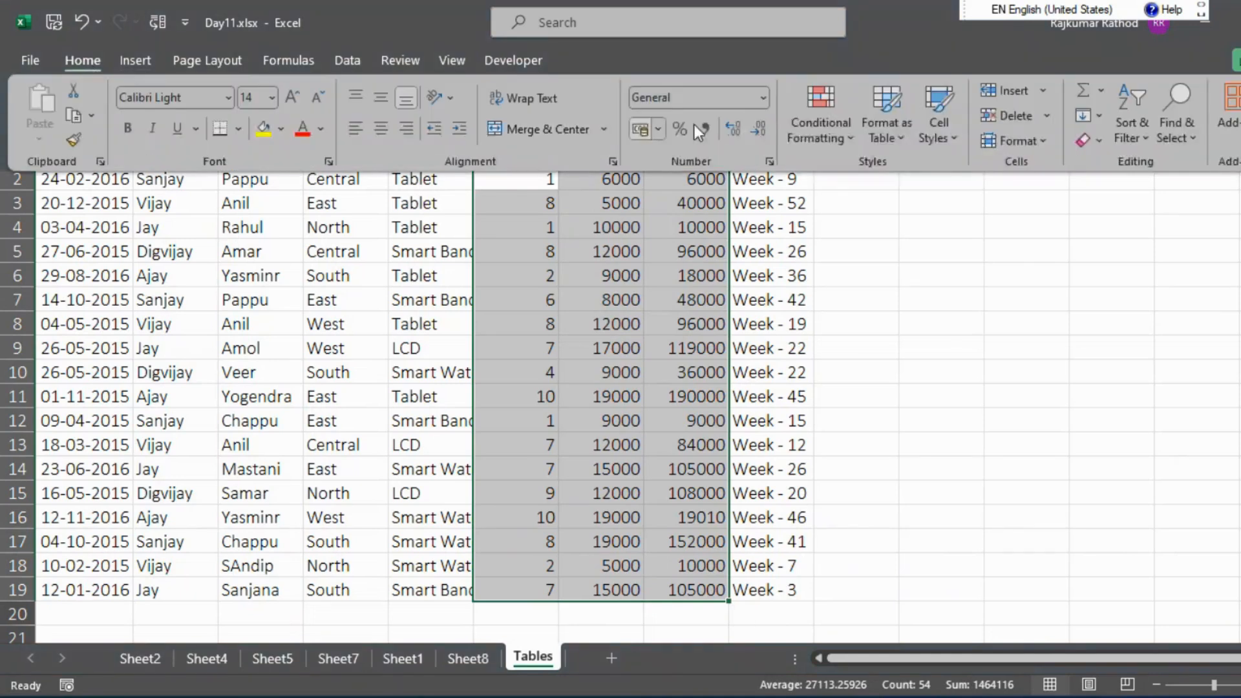
click(765, 101)
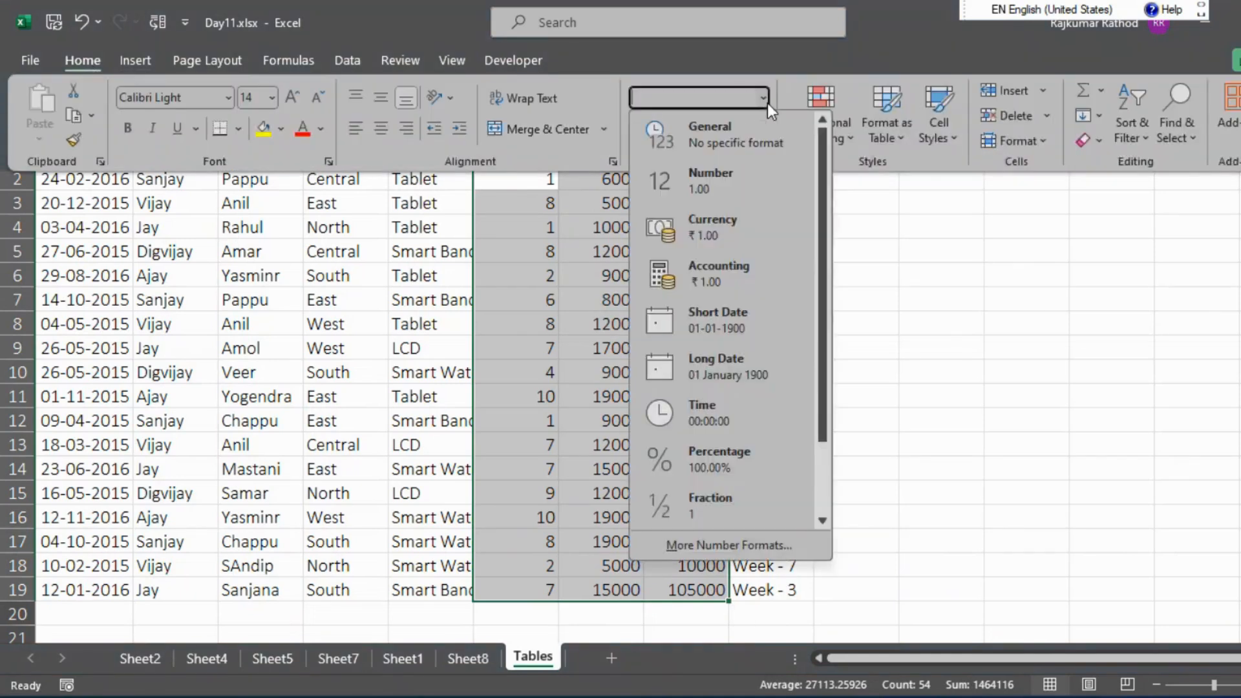
click(720, 189)
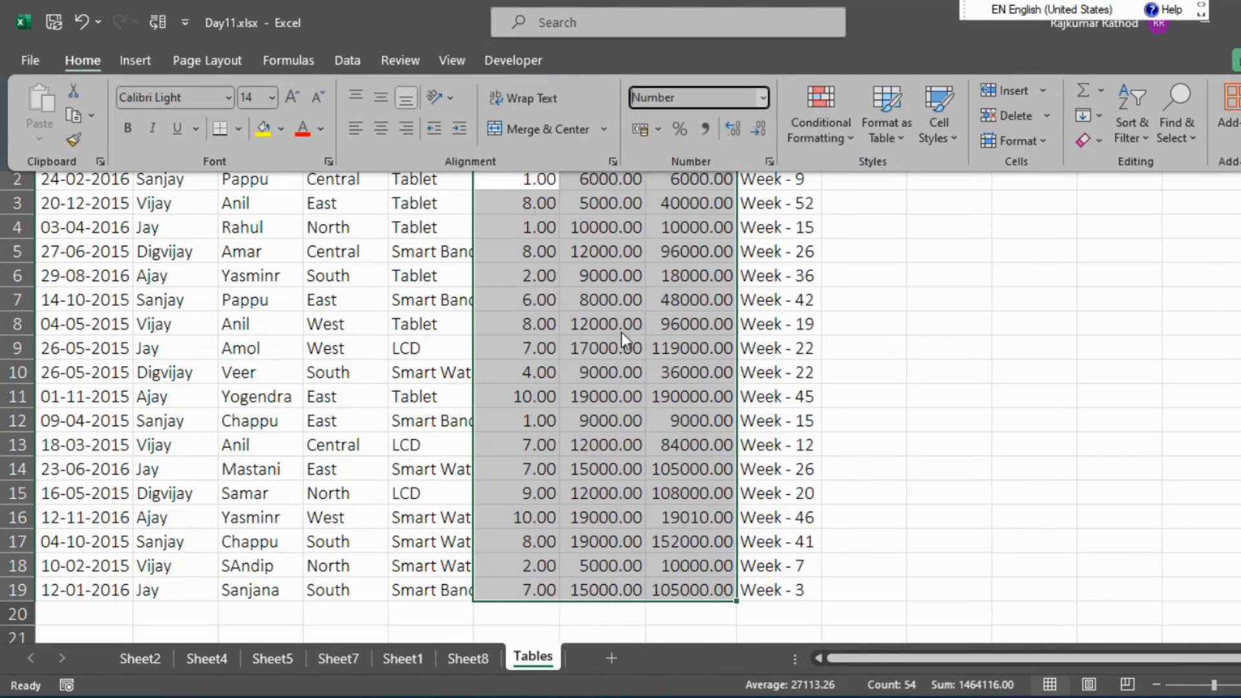
Convert the whole data range A1:I19 into a table, keeping the option that it has headers
key(Up)
key(Down)
key(Down)
key(Left)
key(Left)
key(Up)
key(Left)
key(Left)
key(Left)
key(Up)
key(ctrl+a)
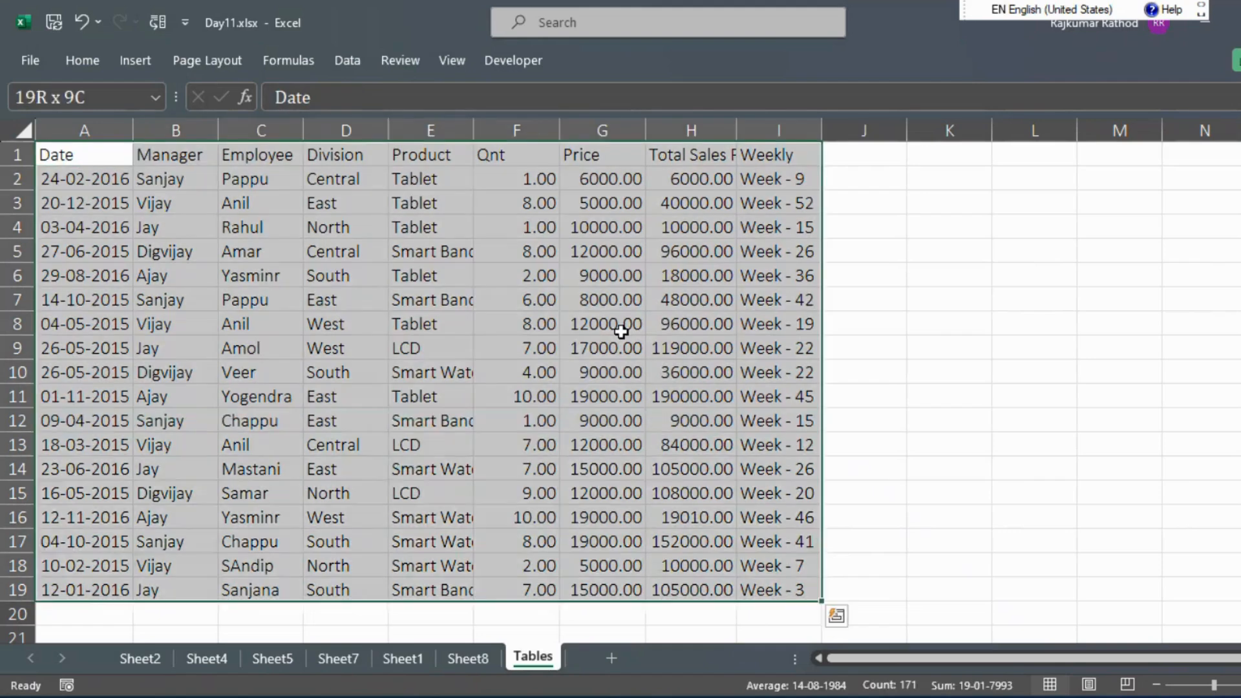
key(Up)
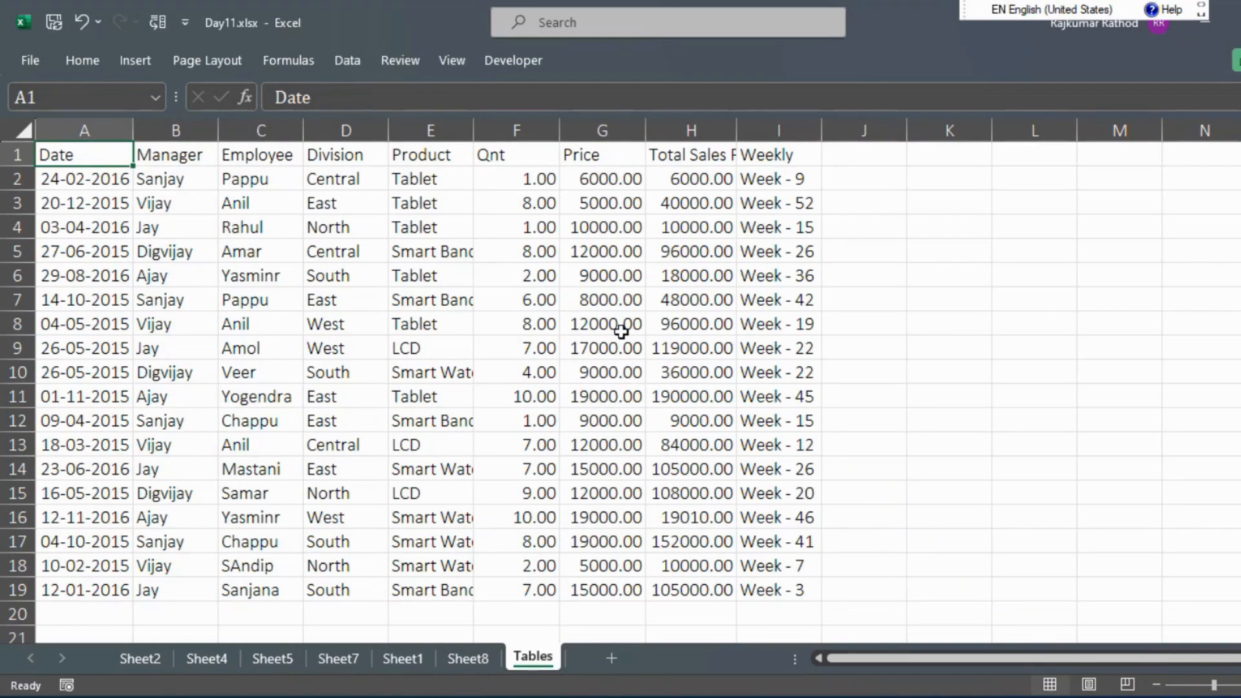
key(ctrl+a)
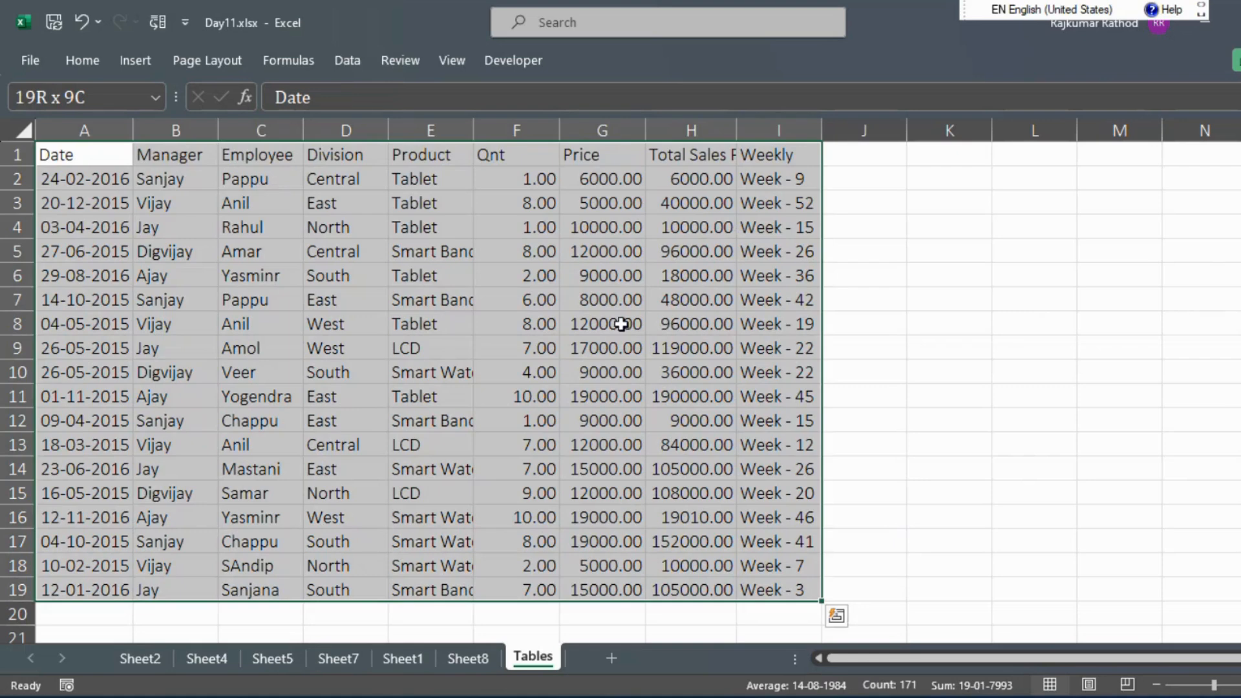
click(142, 63)
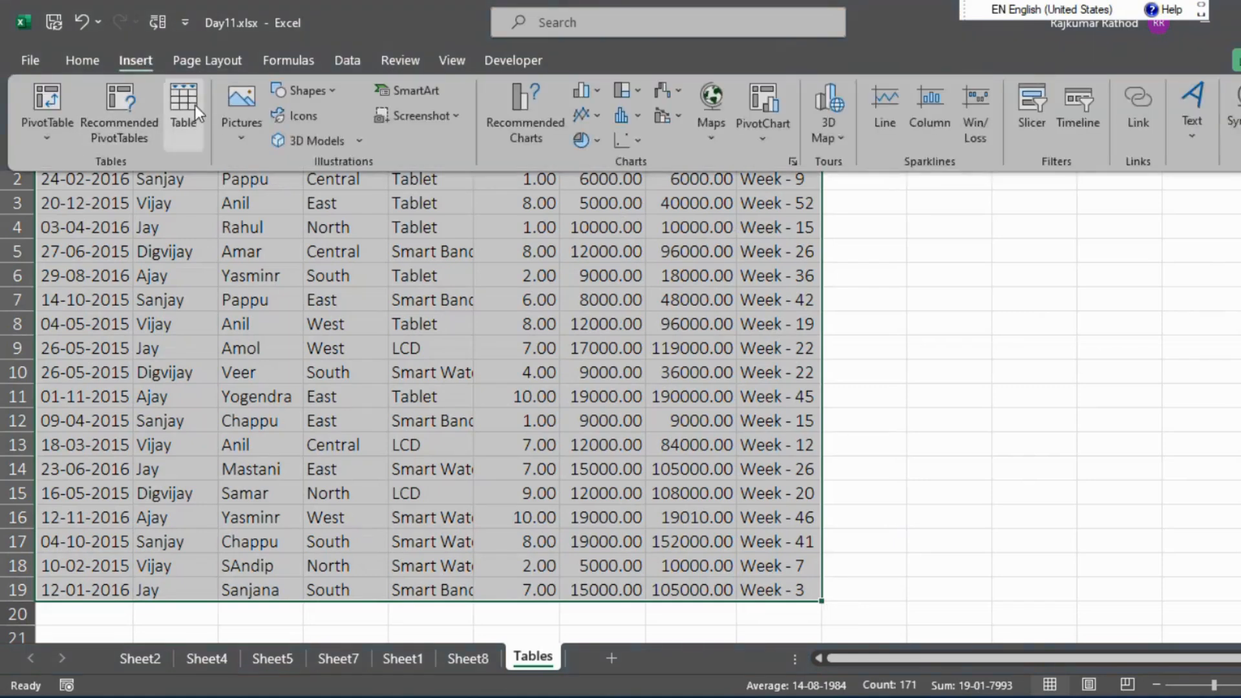
click(186, 99)
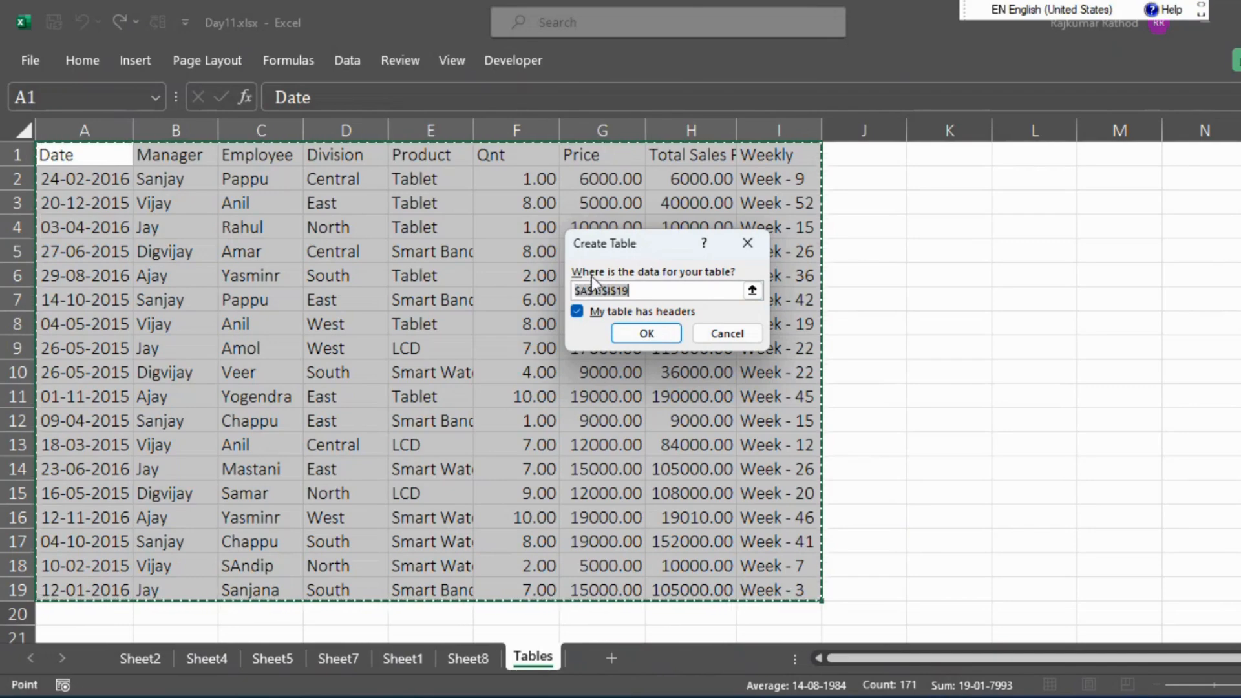
click(581, 315)
click(581, 315)
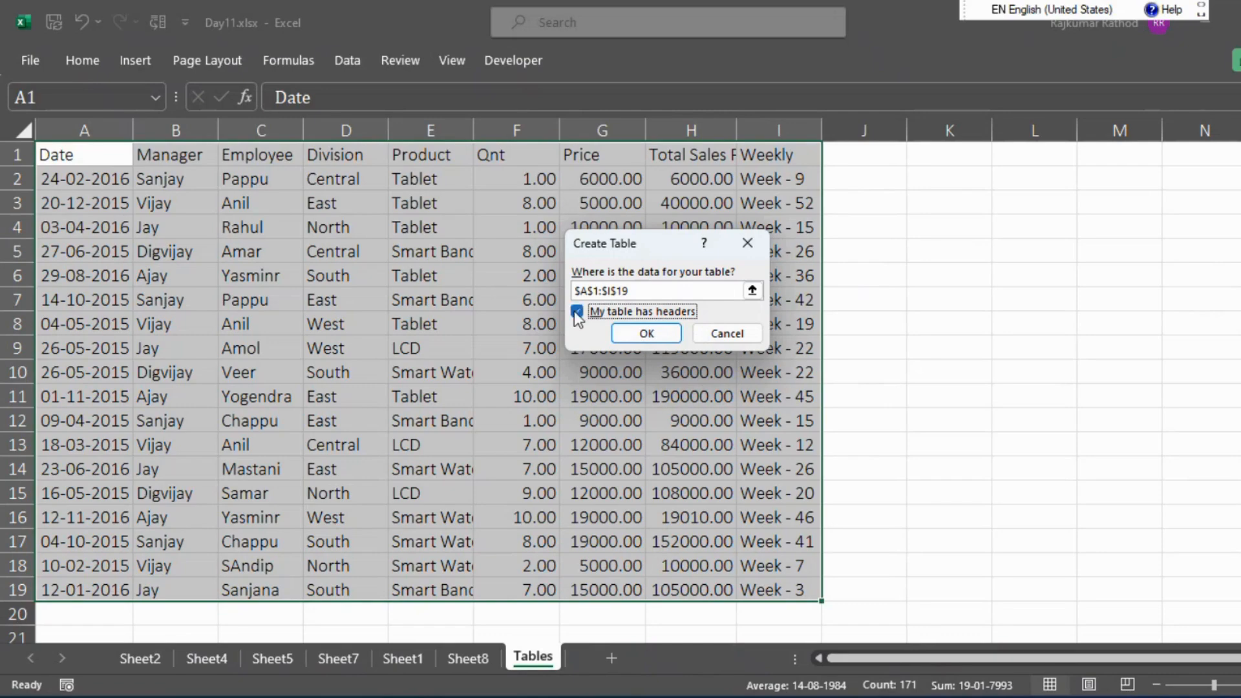
click(647, 334)
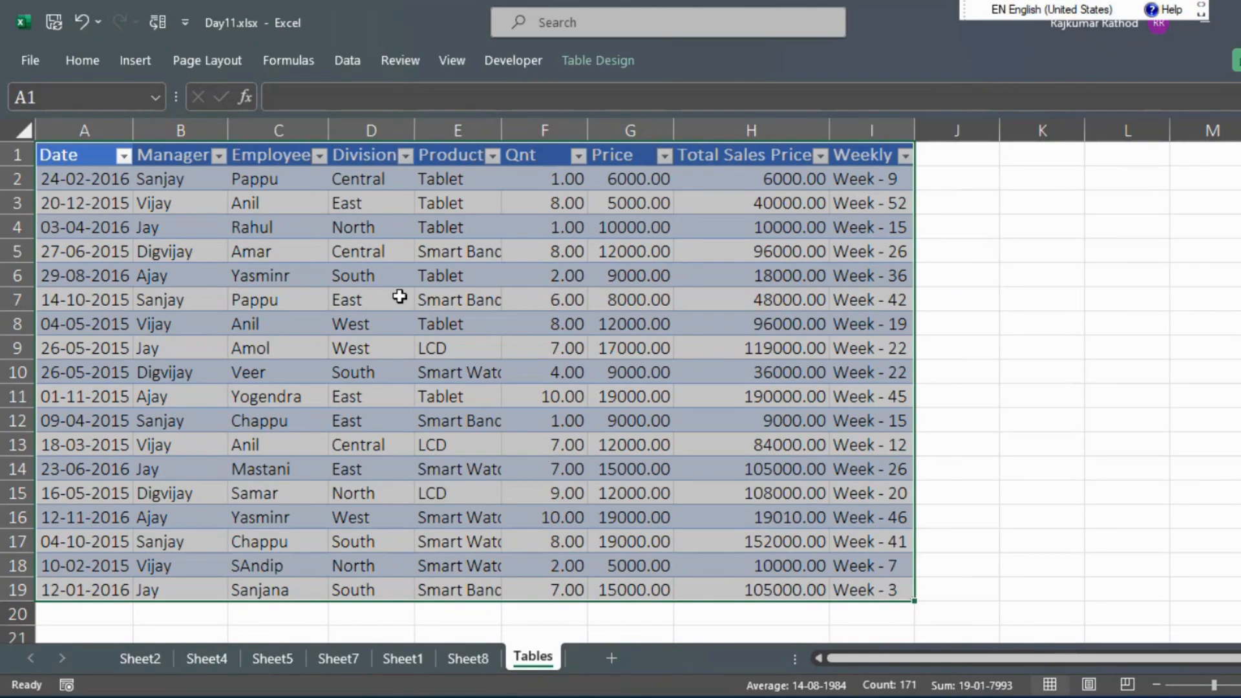
click(991, 444)
click(746, 422)
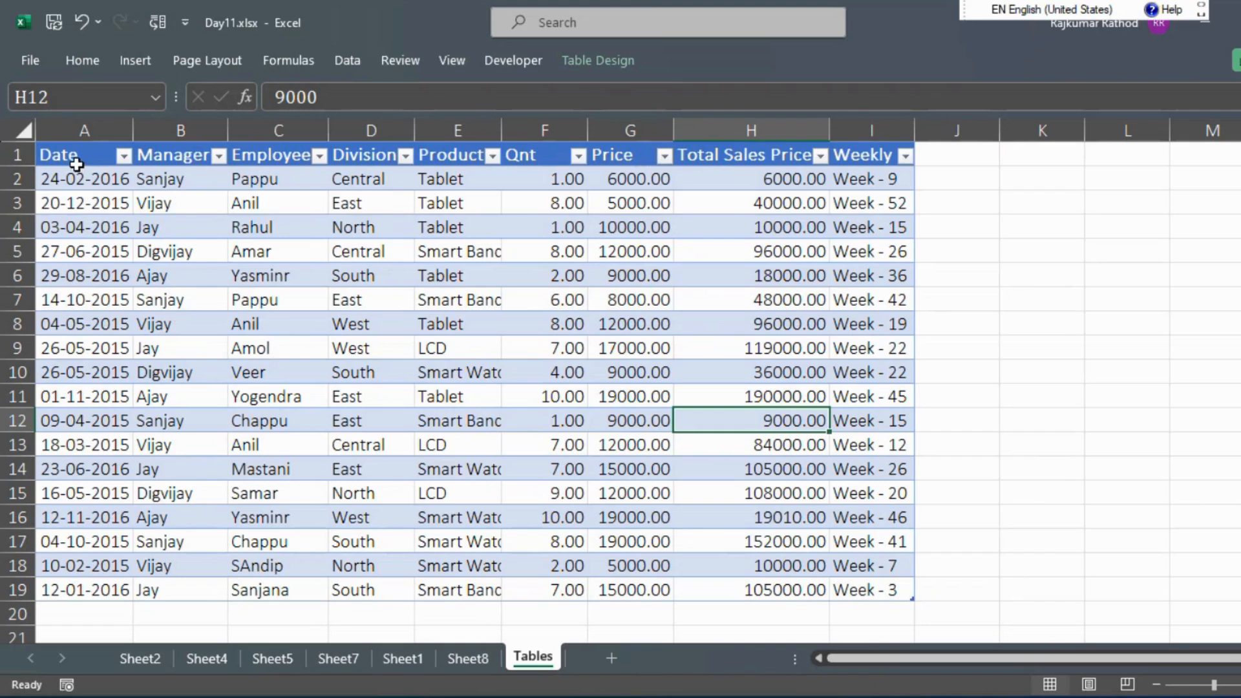
Insert a new sheet column before the Weekly column
click(863, 155)
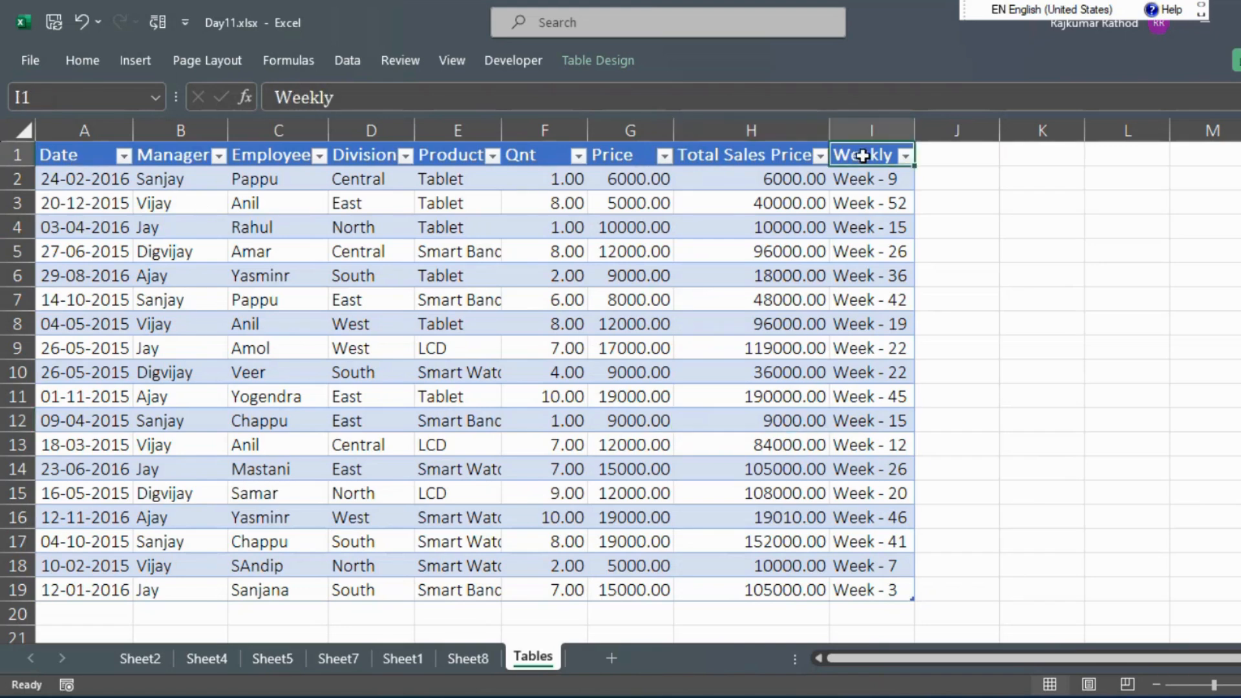
key(ctrl+shift+Down)
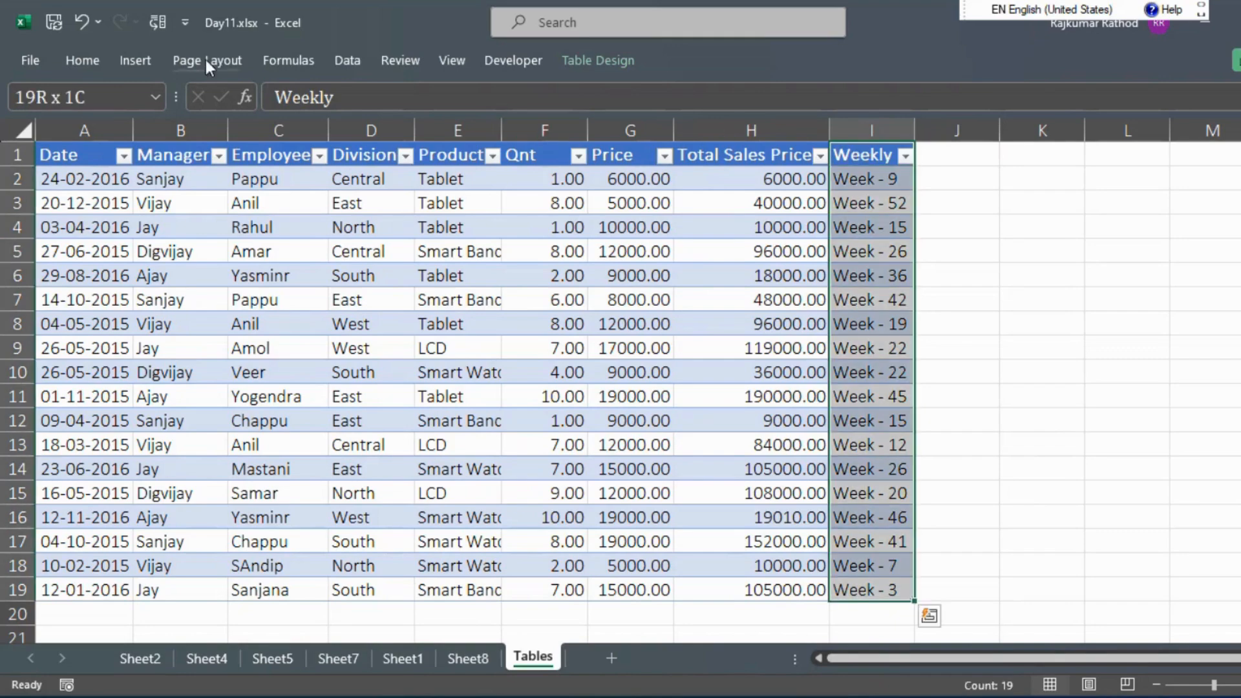
click(134, 60)
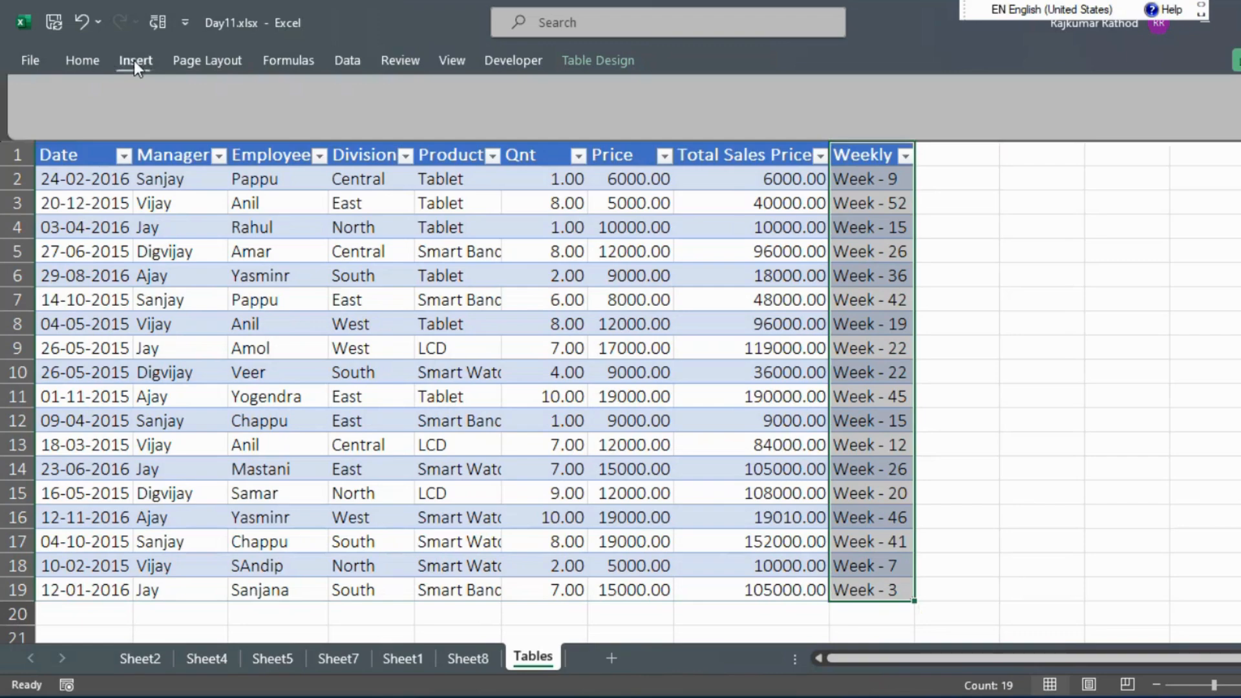
click(95, 58)
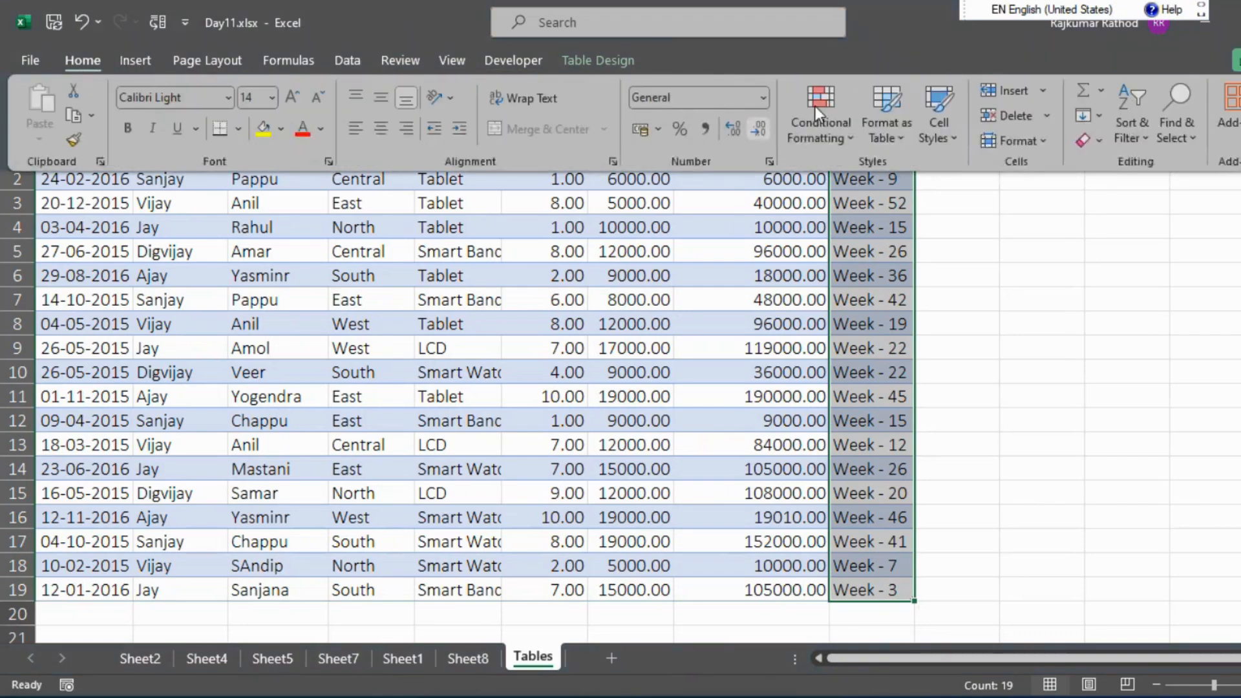
click(1043, 90)
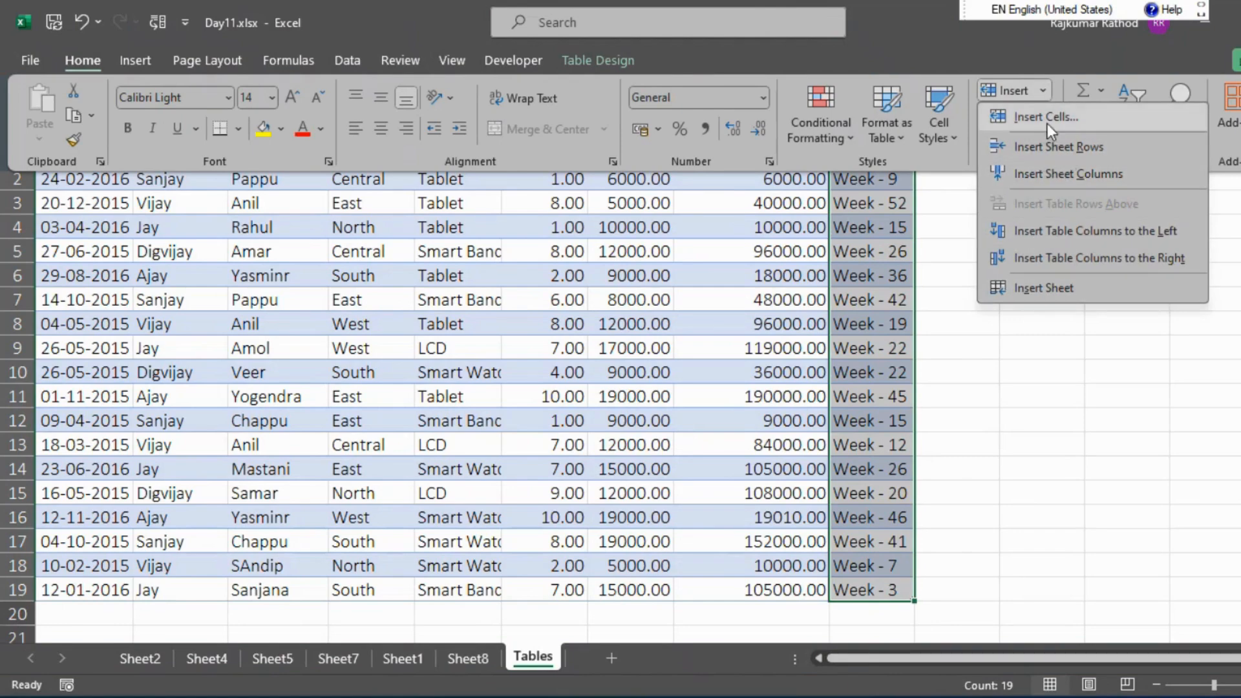
click(1053, 174)
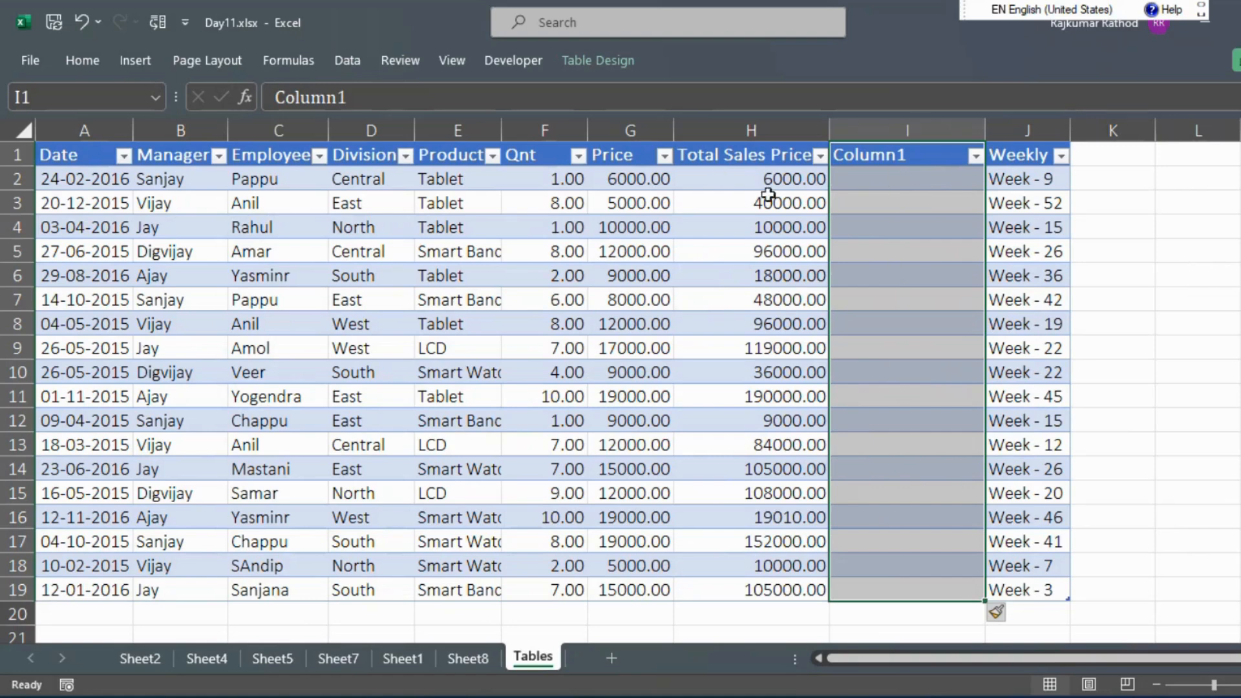
click(707, 182)
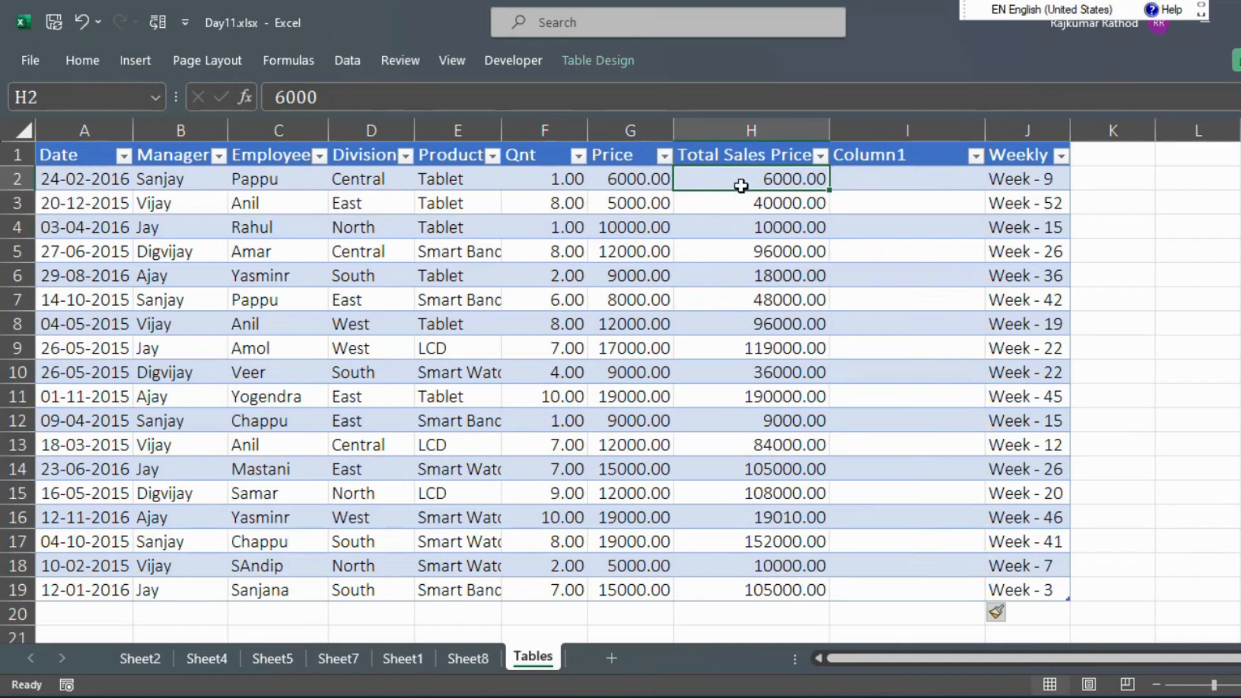
drag(738, 176, 753, 589)
drag(900, 173, 912, 595)
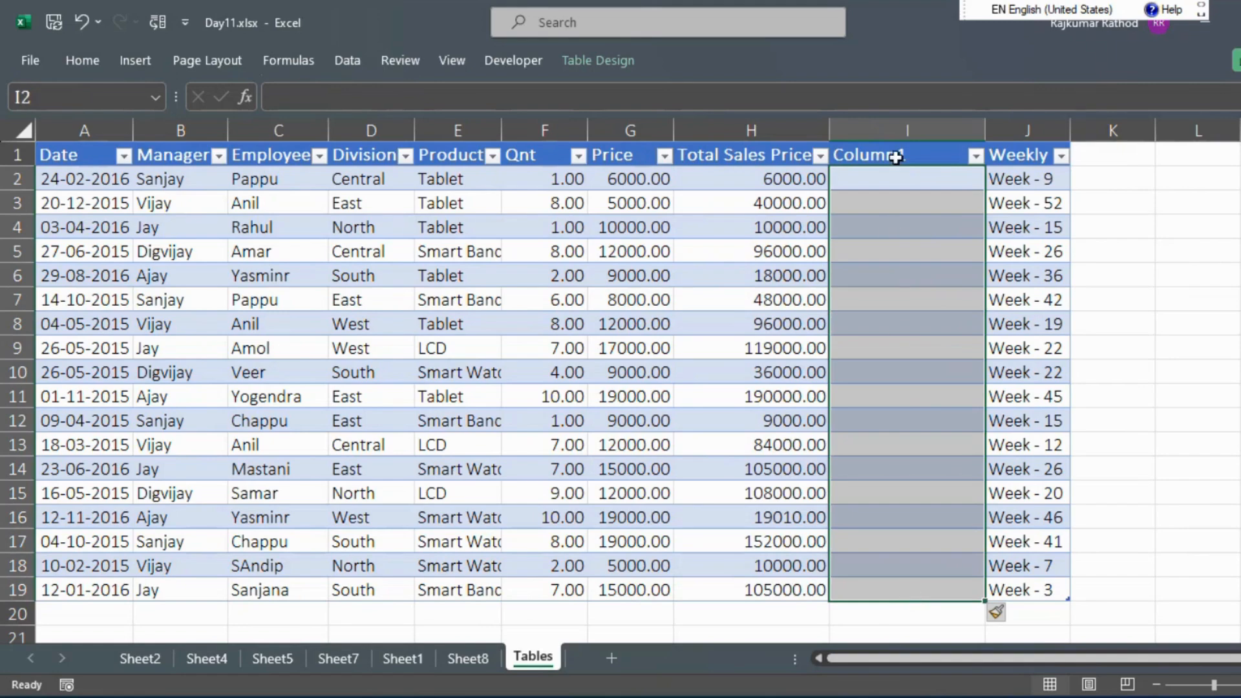
Name the new column's header in I1 "Month"
click(895, 157)
text(Month)
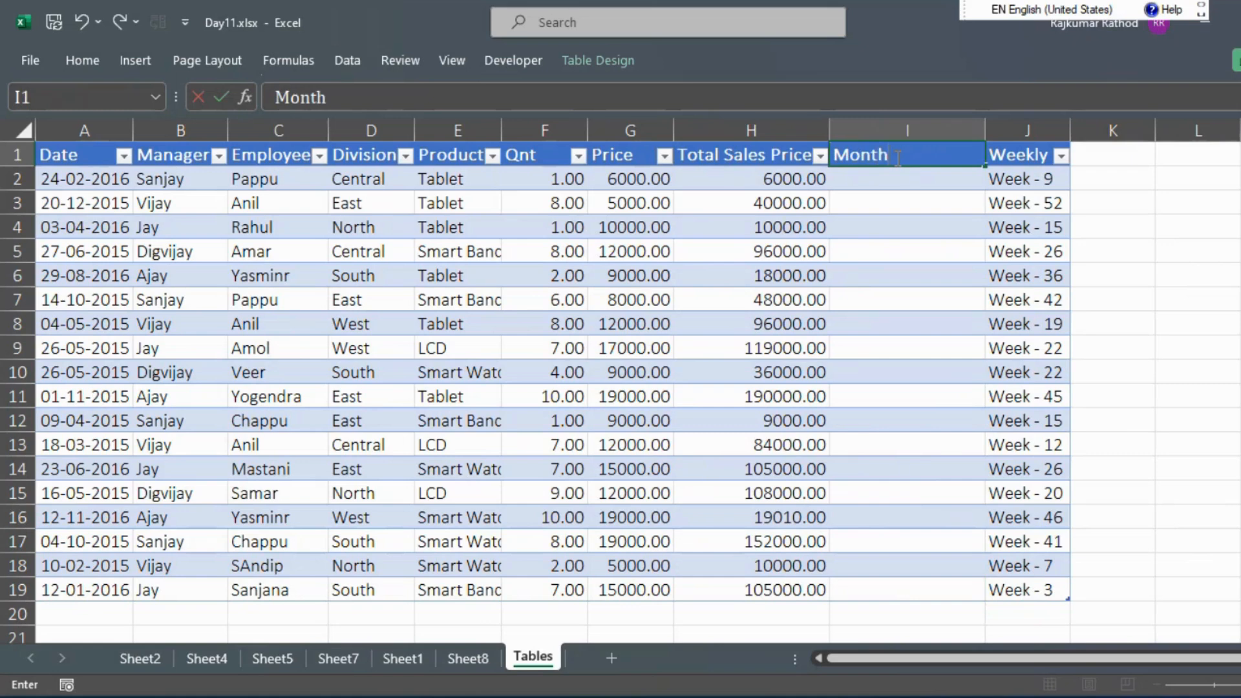
key(Return)
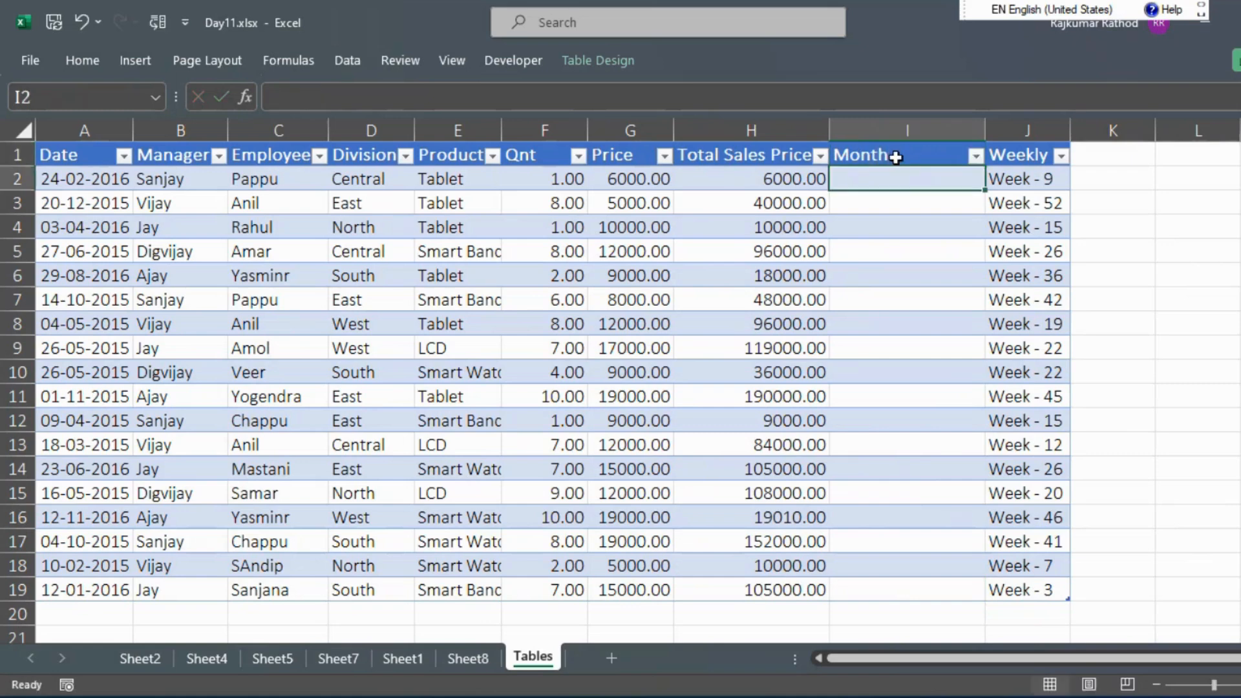
text(=)
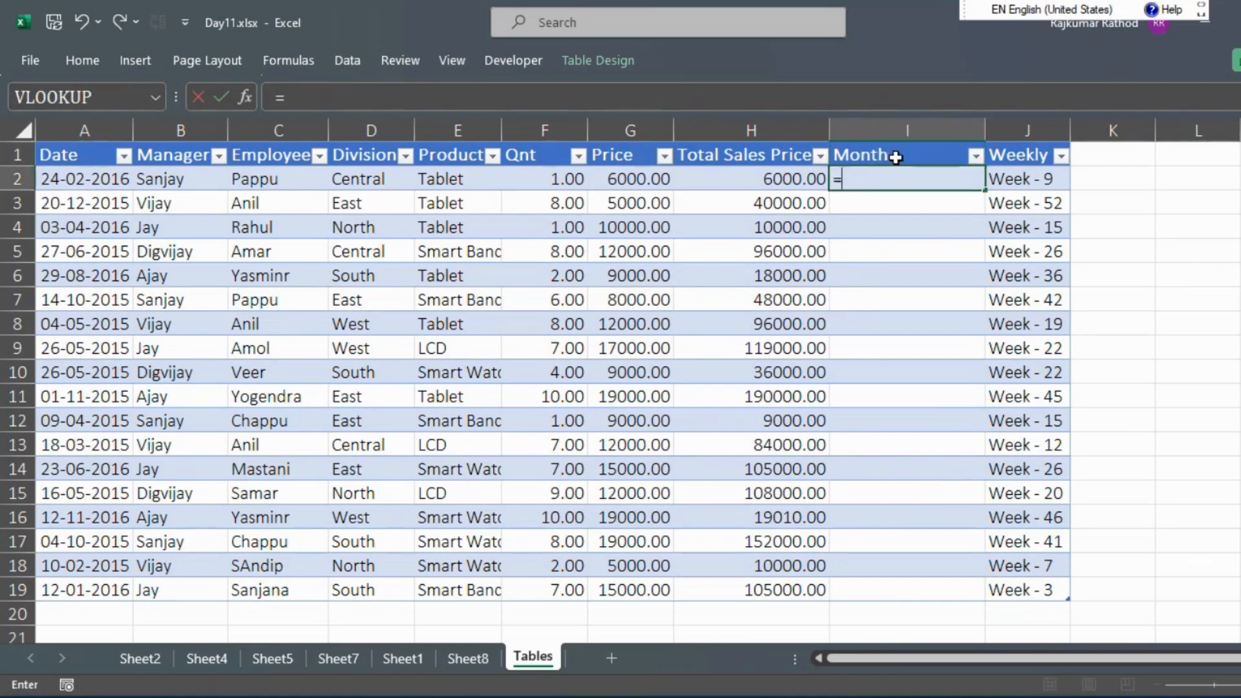
key(Escape)
key(Up)
key(Down)
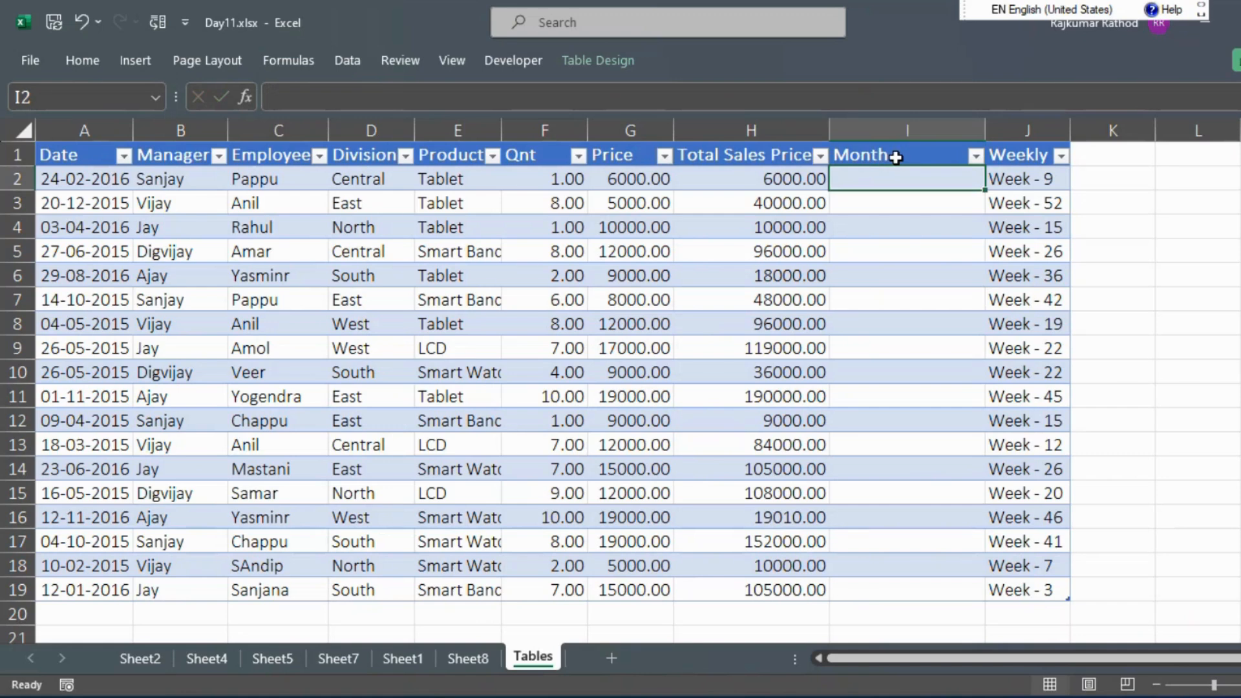
text(=)
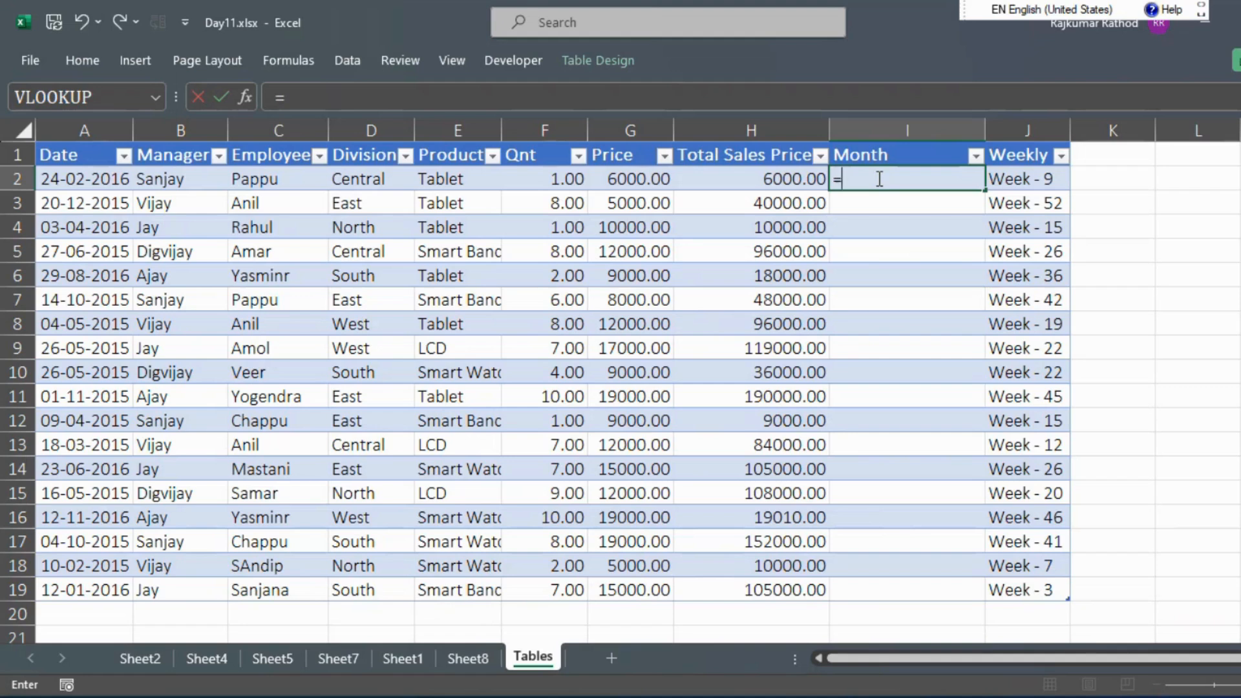
key(Escape)
Change the header in I1 to "Month Name"
key(Up)
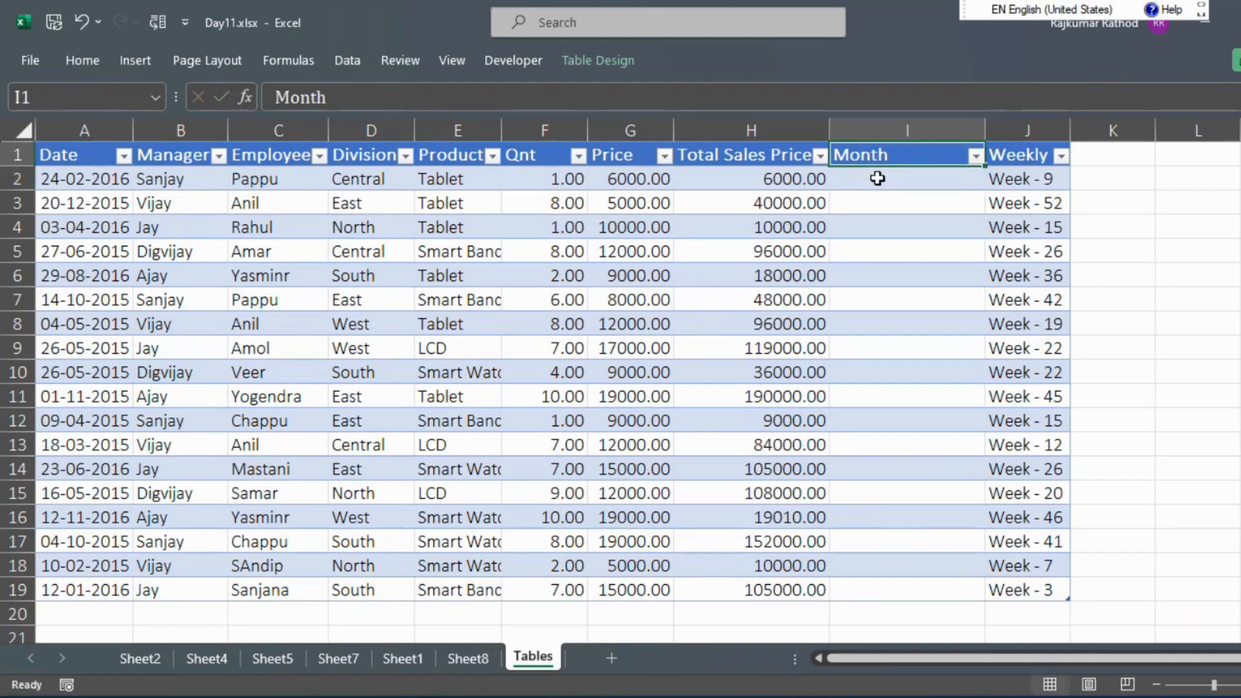
text(Month Name)
key(Return)
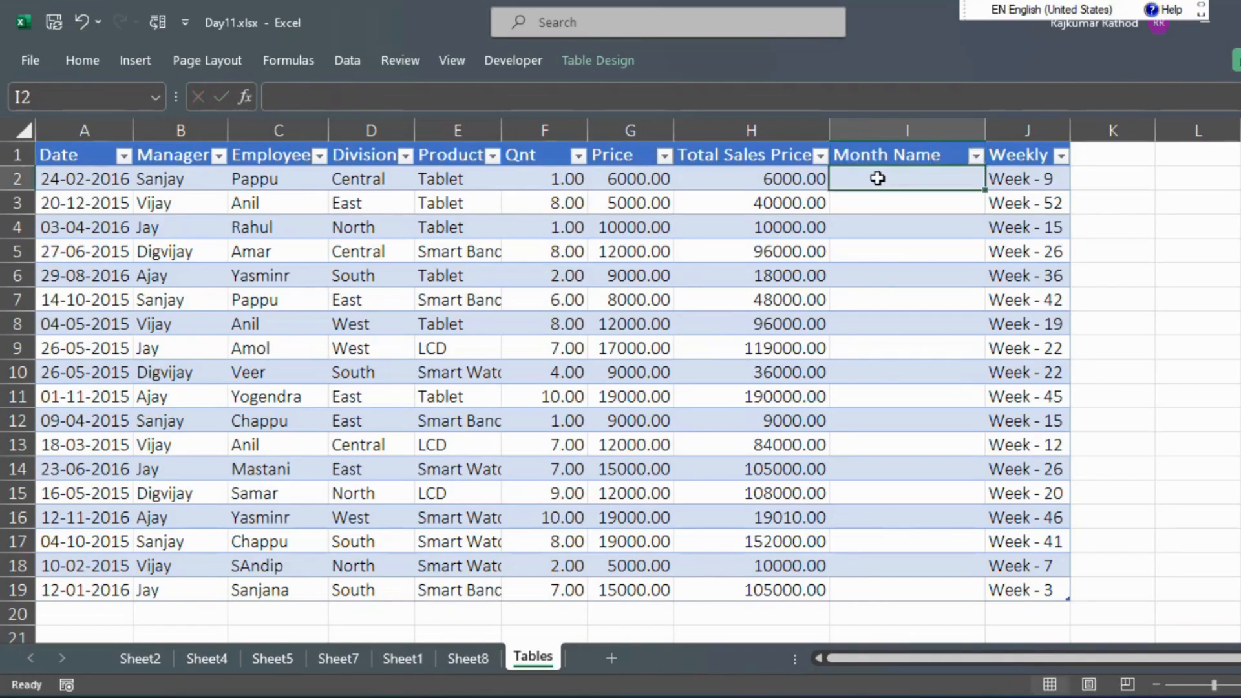
text(=tex)
key(Tab)
key(Left)
key(Left)
key(Left)
key(Left)
key(Left)
key(Left)
key(Left)
key(Left)
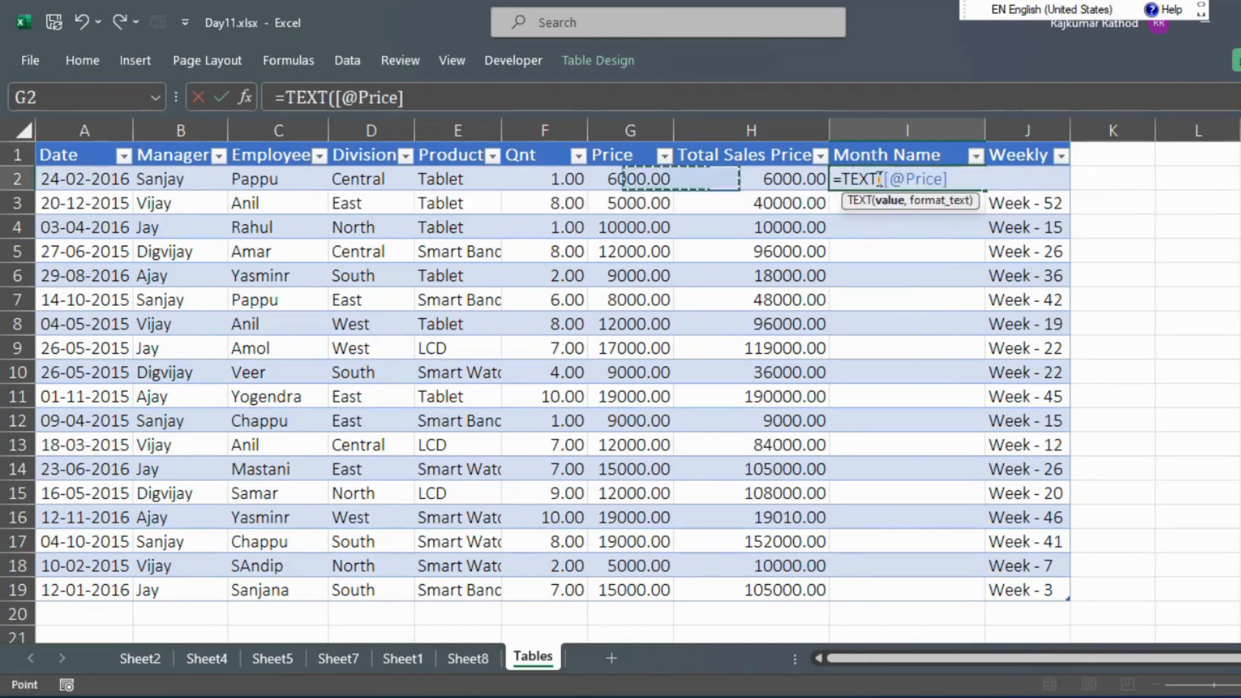
text(,)
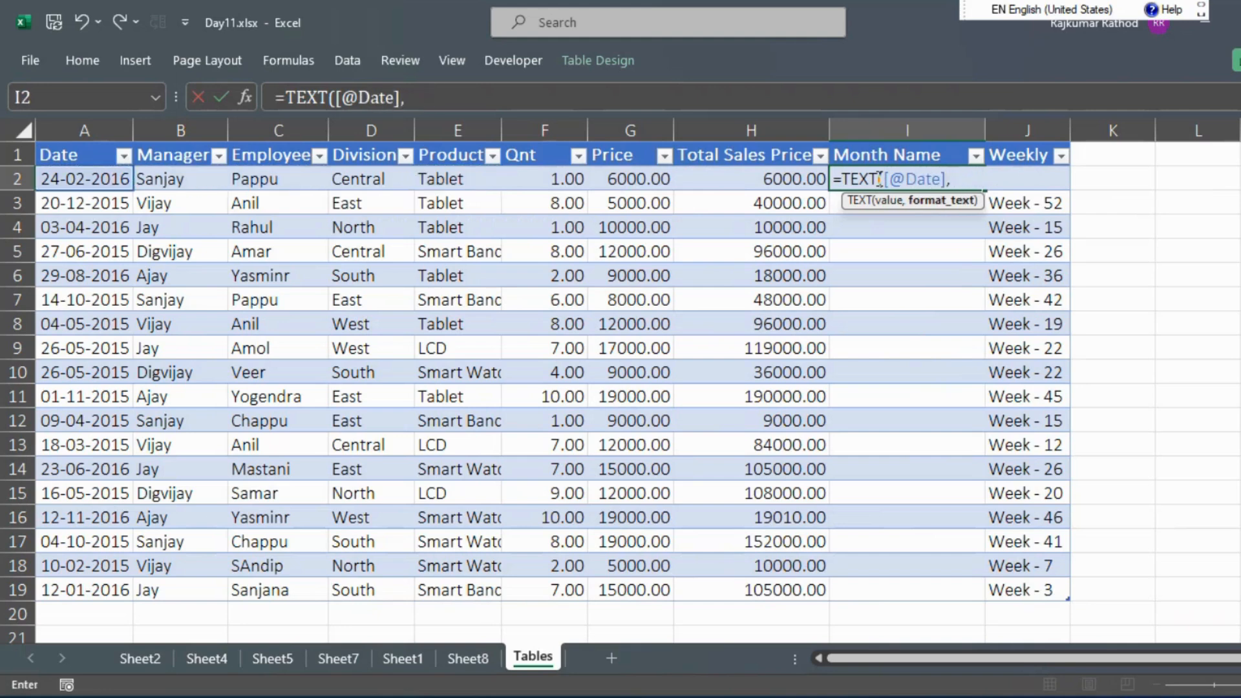
text("MMMM"))
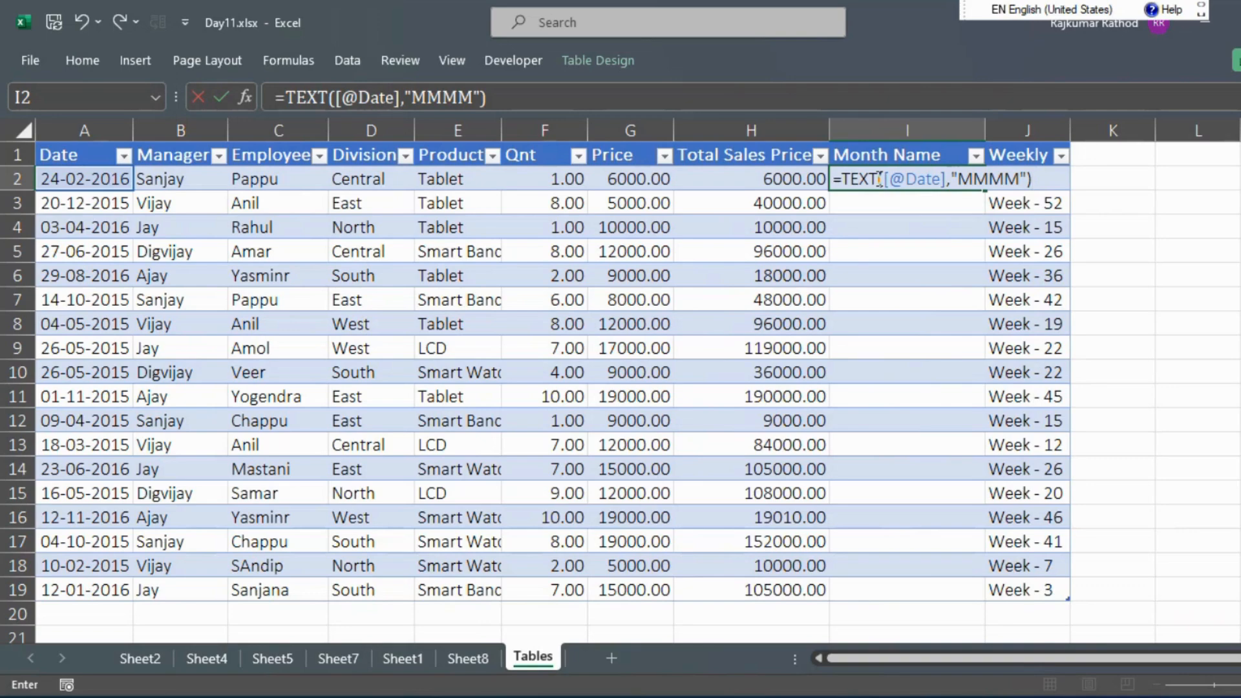
key(Return)
Examine the calculated month names and their formulas down the Month Name column
key(Down)
key(Down)
key(Down)
key(Down)
key(Down)
key(Down)
key(Down)
key(Down)
key(Down)
key(Down)
key(Down)
key(Down)
key(Down)
key(Down)
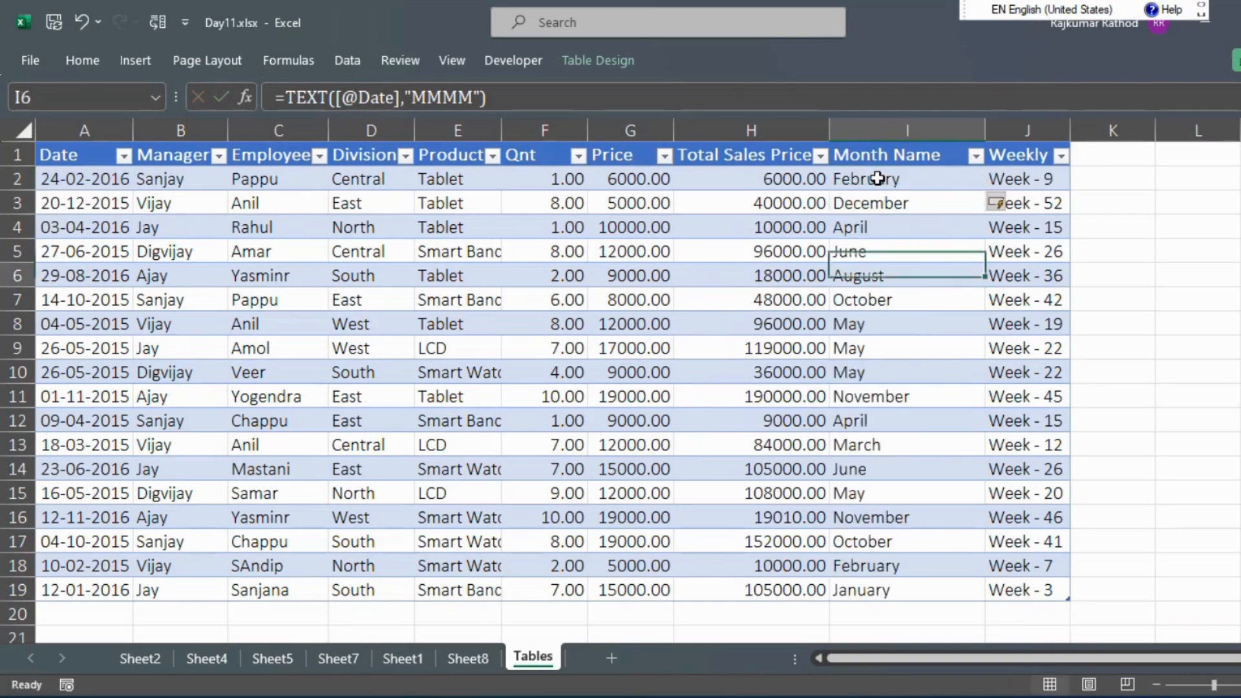
key(Down)
key(Down)
key(Up)
key(Up)
key(Up)
key(Up)
key(Up)
key(Up)
key(Up)
key(Up)
key(Up)
key(Up)
key(Up)
key(Up)
key(Up)
key(Up)
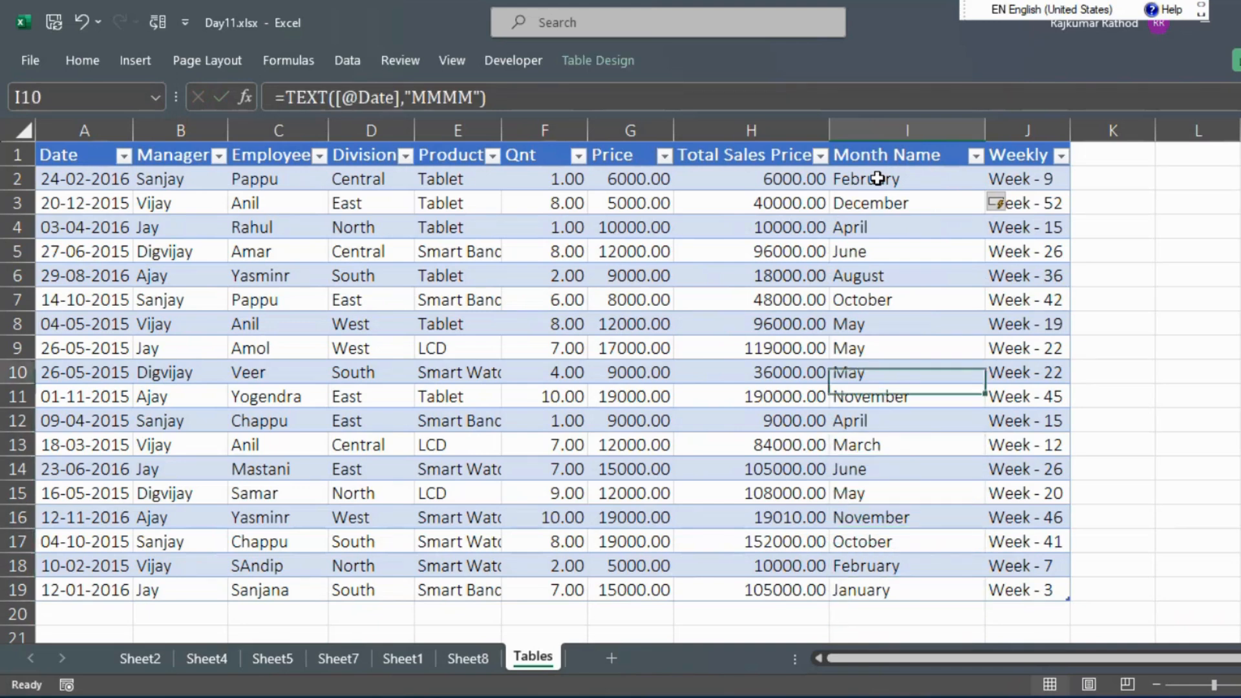
key(Up)
key(Up)
key(Up)
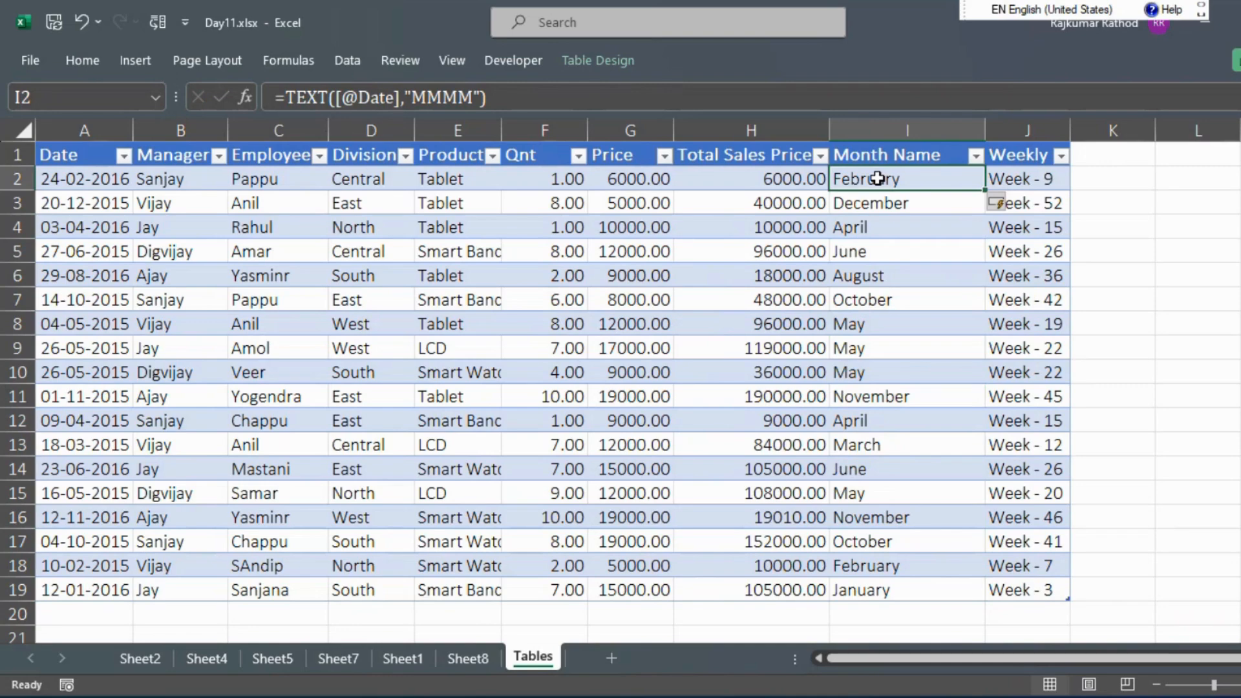
Copy the whole sales table, including its header row
key(Up)
key(Down)
click(922, 206)
click(922, 176)
key(Up)
key(ctrl+Left)
key(ctrl+shift+Right)
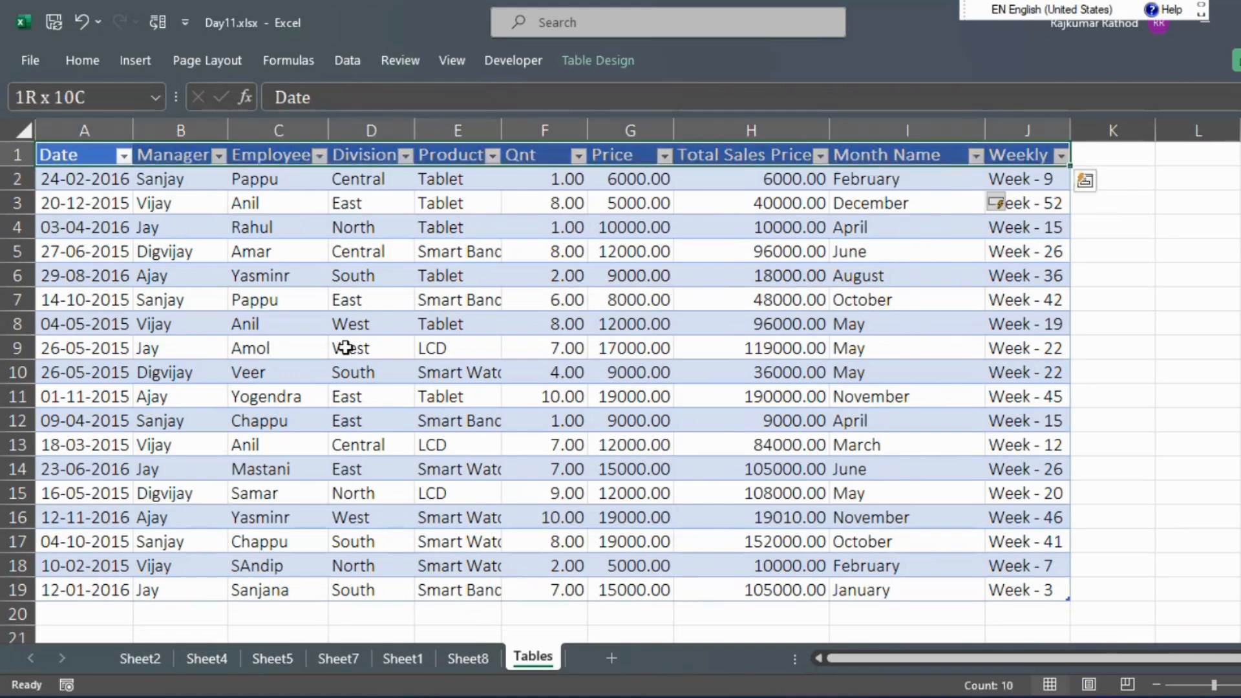
key(ctrl+shift+Down)
key(ctrl+c)
Paste the copied table as values only, starting at cell M1
key(ctrl+Right)
key(Right)
key(Right)
key(Right)
key(Right)
key(Left)
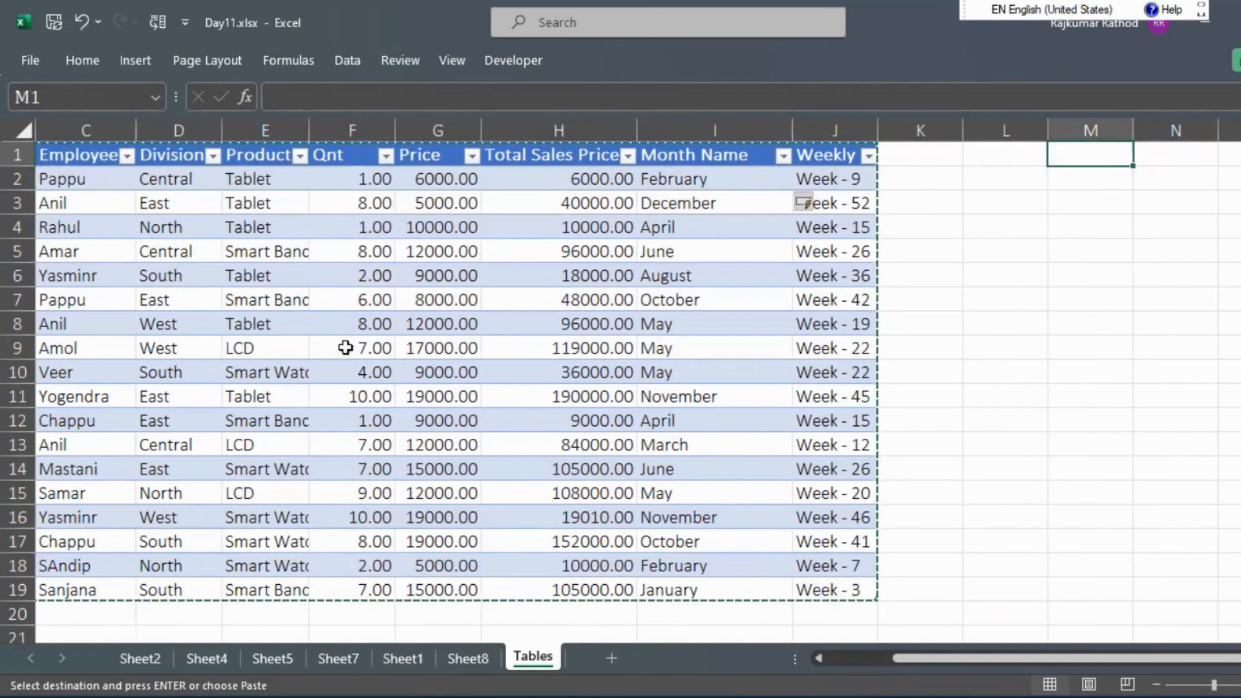
key(ctrl+alt+v)
key(f)
key(v)
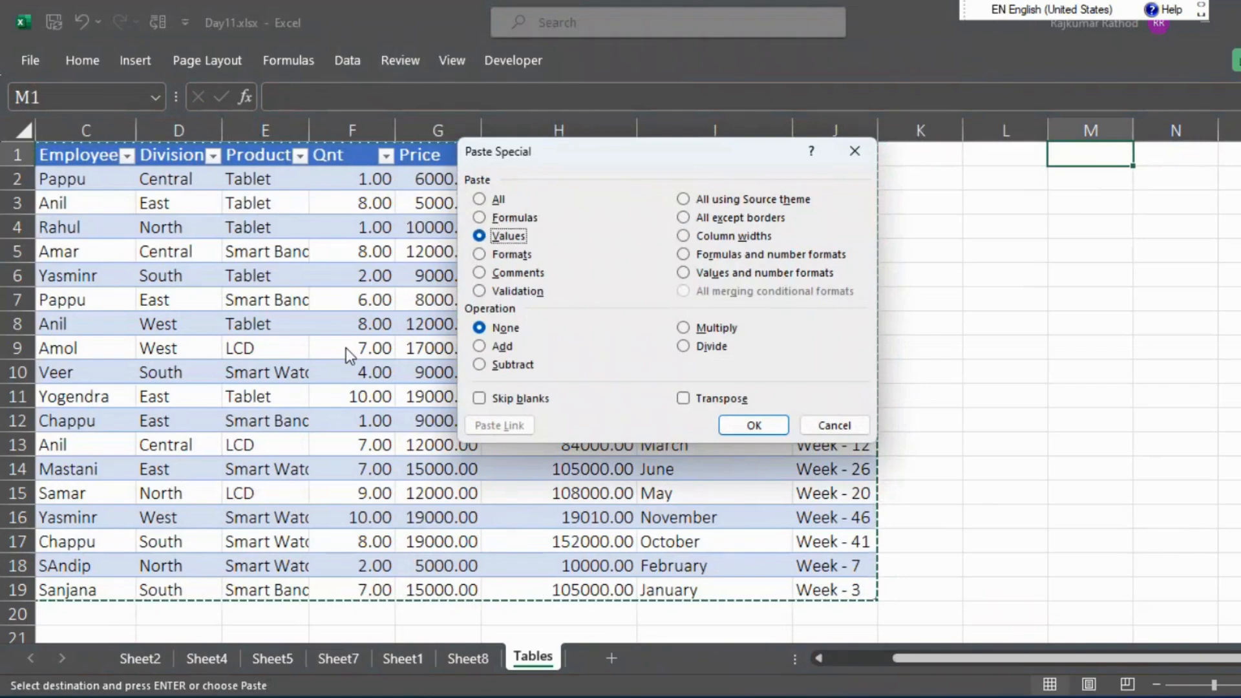
key(Return)
Clear the month names from U2:U19 in the pasted plain range
key(Right)
key(Right)
key(Right)
key(Right)
key(Right)
key(Right)
key(Right)
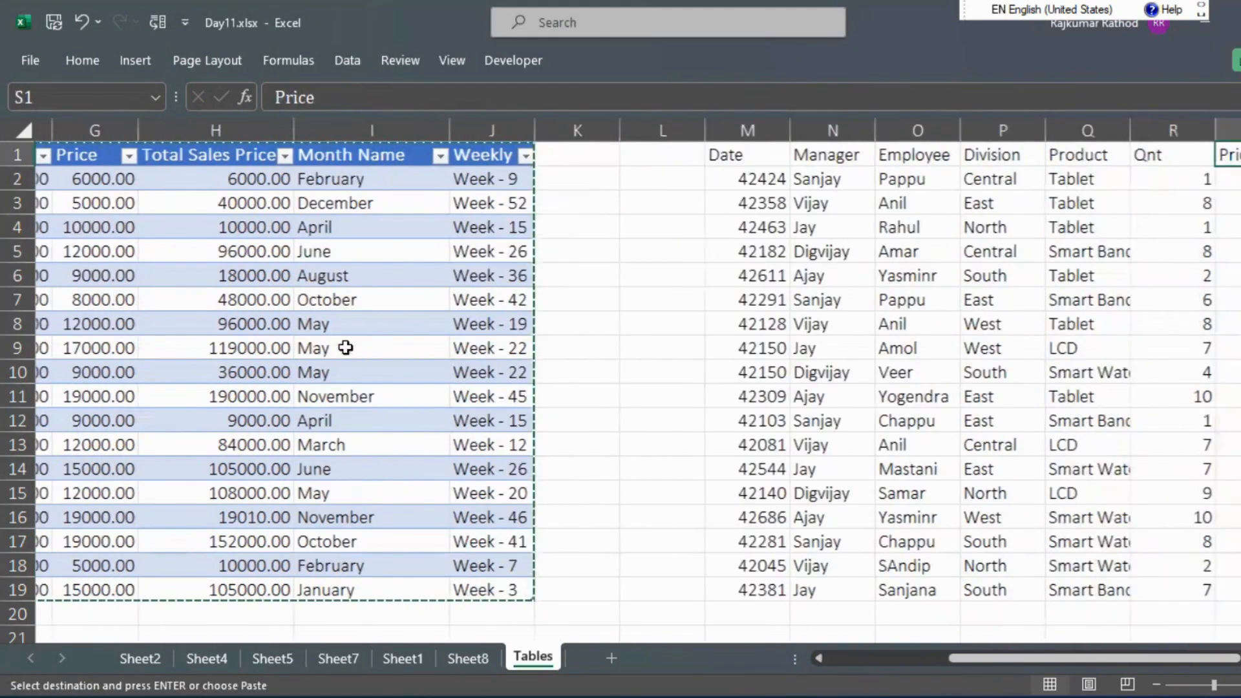
key(Escape)
key(Right)
key(Down)
key(ctrl+shift+Down)
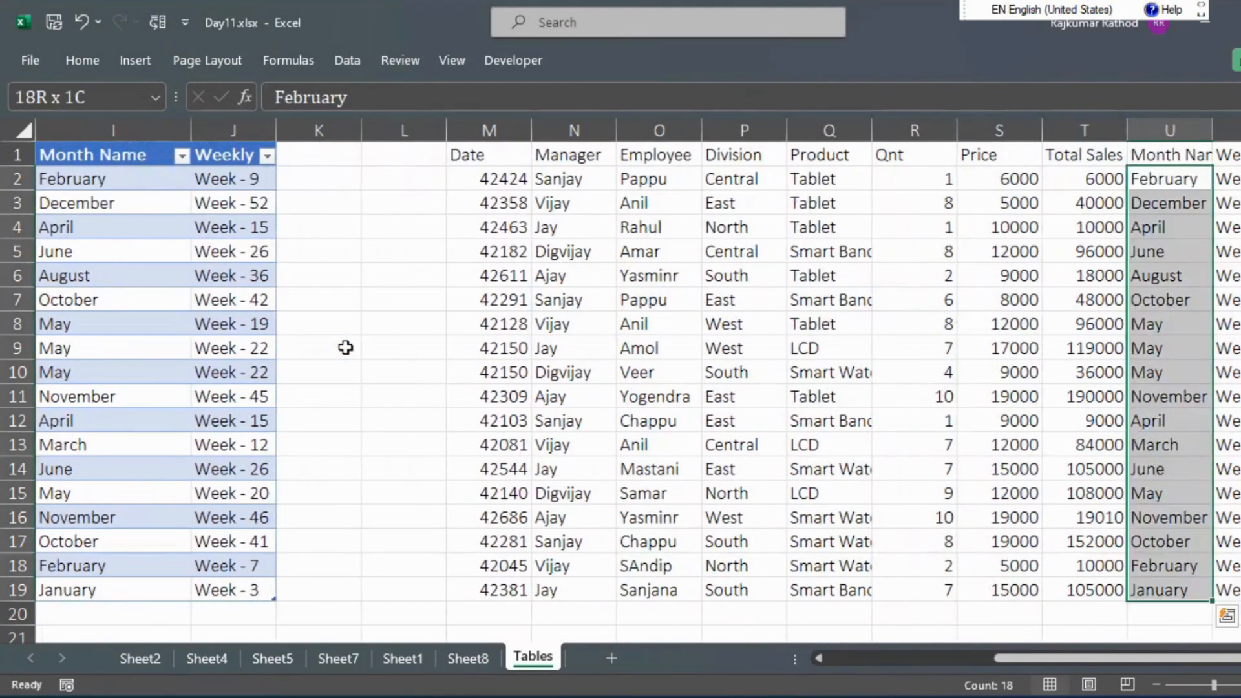
key(Delete)
Enter =TEXT(M2,"MMMM") in U2 of the plain range's Month Name column
key(Up)
key(Down)
text(=)
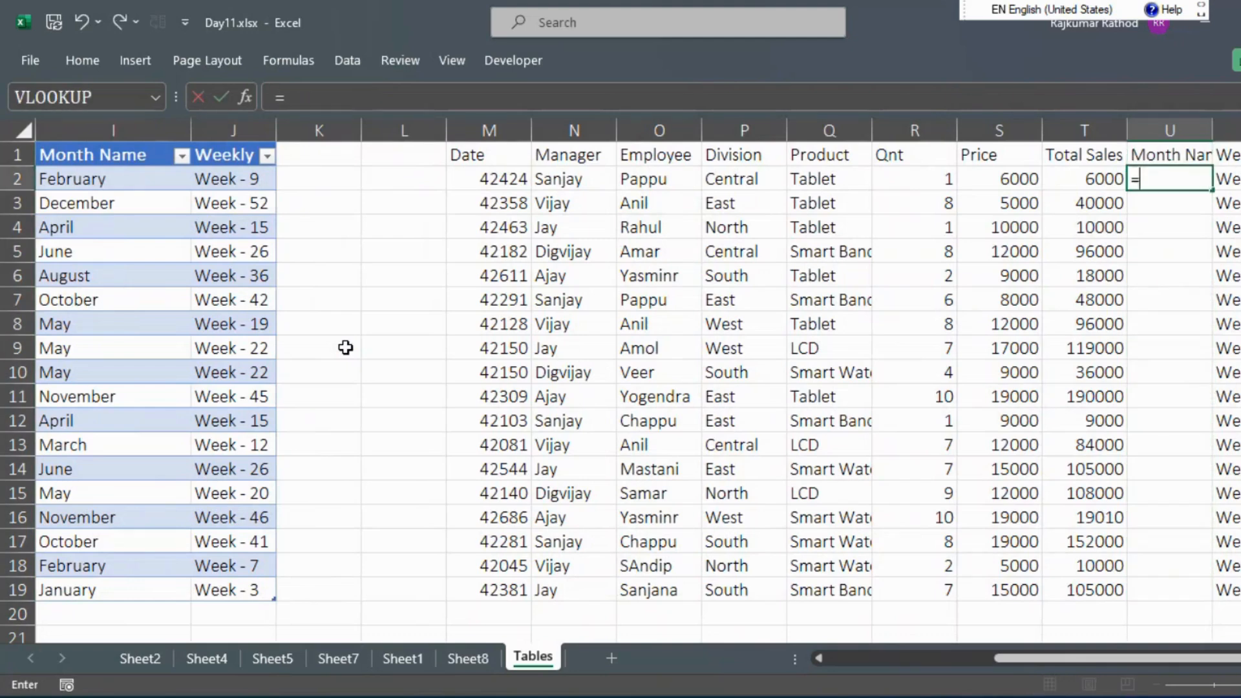
text(te)
key(alt)
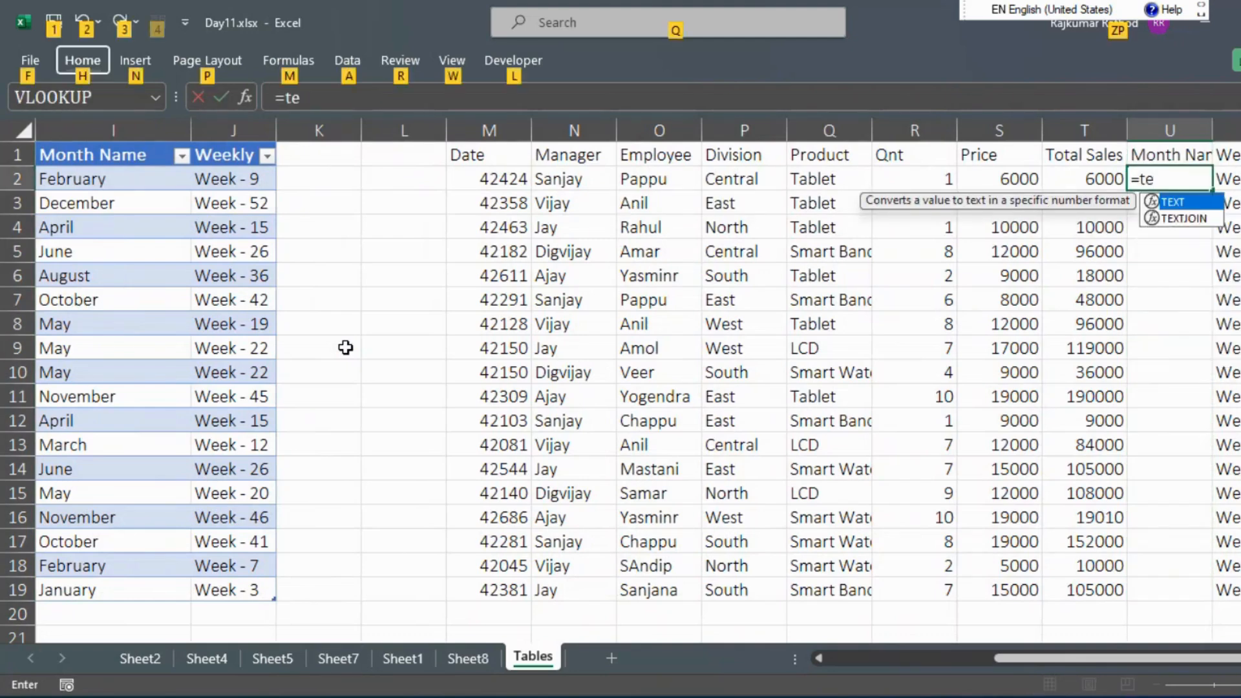
key(Escape)
text(x)
key(Tab)
key(Left)
key(Left)
key(Left)
key(Left)
key(Left)
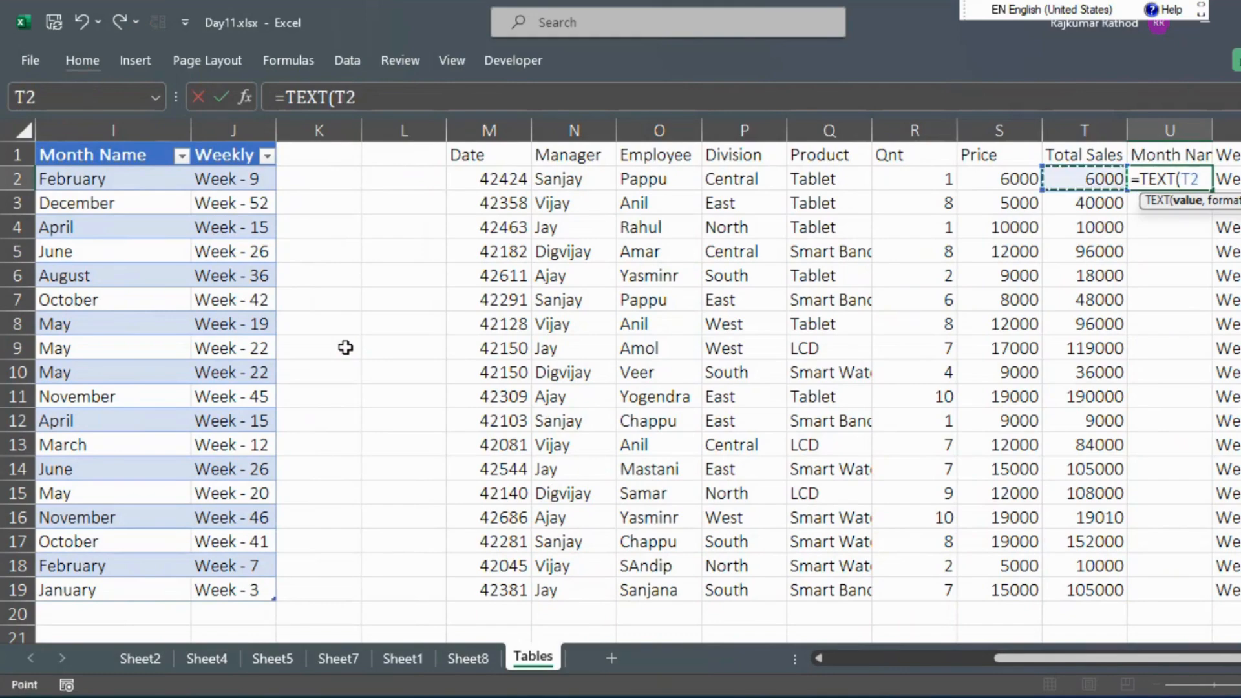
key(Left)
key(Left)
key(Left)
text(,"MMM)
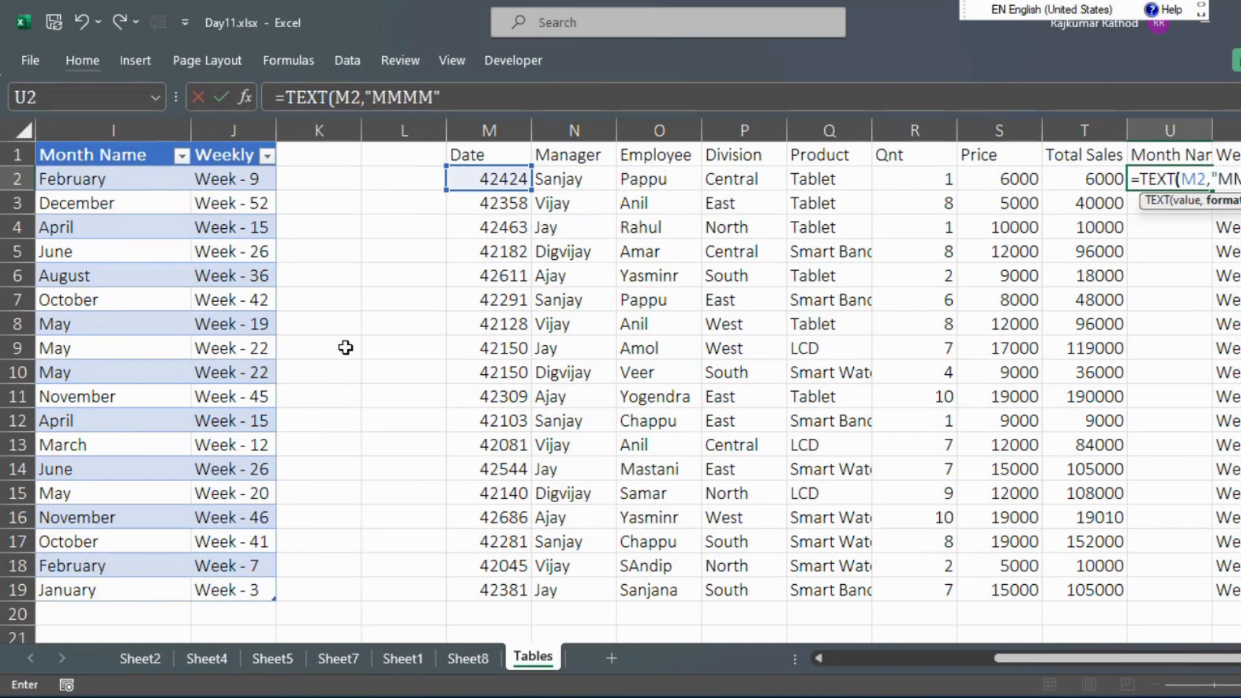
key(Return)
Examine the cells below U2 to see whether the formula filled down the plain range's column
key(Up)
key(Down)
key(Up)
key(Down)
key(Down)
key(Down)
key(Down)
key(Down)
key(Down)
key(Down)
key(Down)
key(Down)
key(Down)
key(Down)
key(Down)
key(Down)
key(Down)
key(Down)
key(Down)
key(Down)
key(Down)
key(Down)
key(Down)
key(Up)
key(Up)
key(Up)
key(Up)
key(Up)
key(Up)
key(Up)
key(Up)
key(Up)
key(Up)
key(Up)
key(Up)
key(Up)
key(Up)
key(Up)
key(Up)
key(Up)
key(Up)
key(Up)
key(Up)
Fill the formula in U2 down through U19
key(Down)
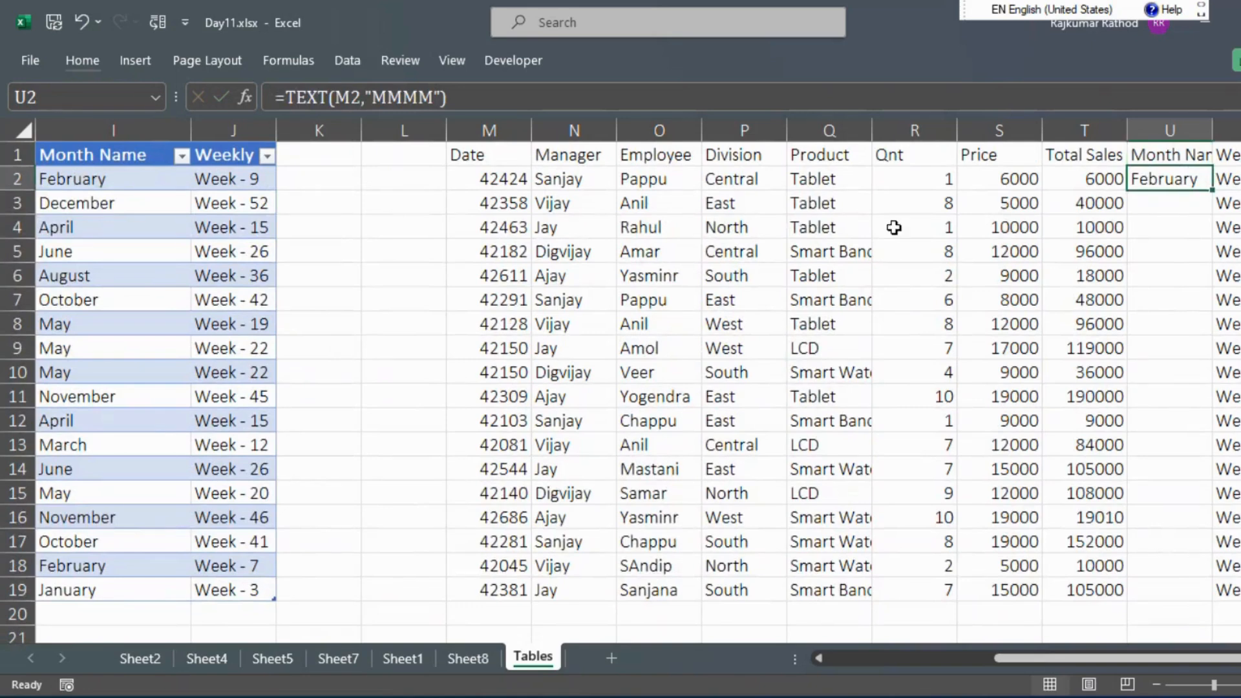
drag(1212, 190, 1186, 589)
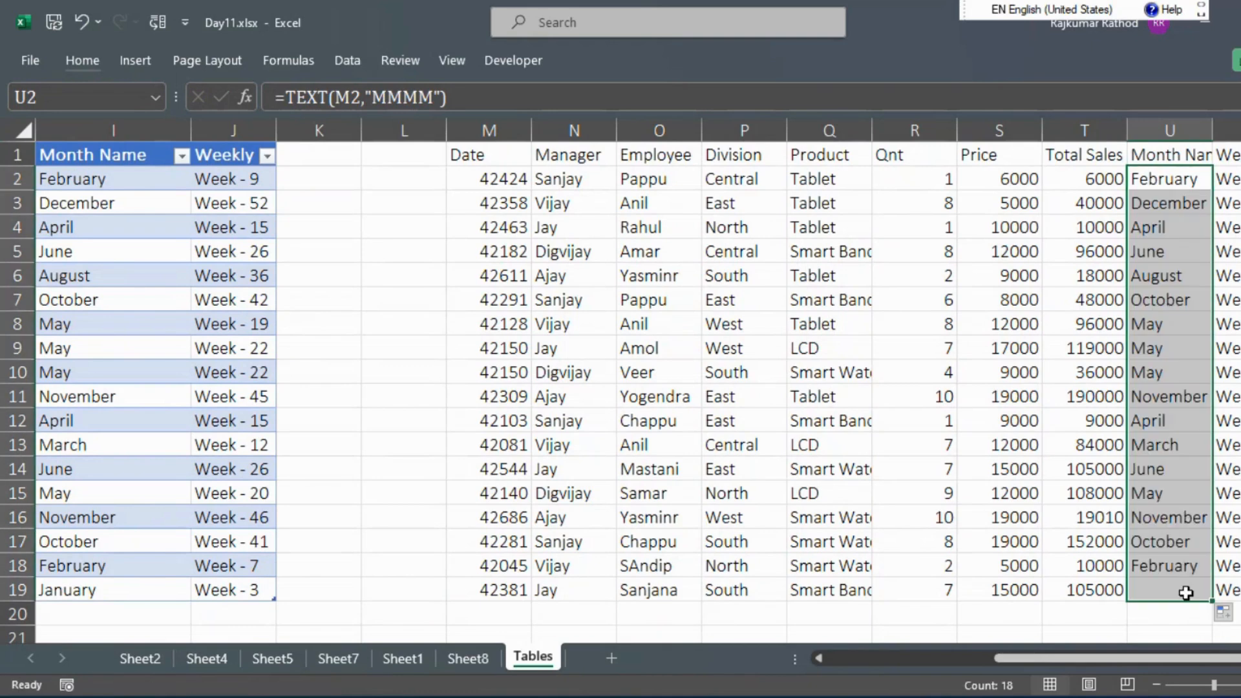
Examine the filled formulas and their cell references down the plain range's Month Name column
click(1165, 244)
key(Down)
key(Down)
key(Down)
key(Down)
key(Down)
key(Down)
key(Down)
key(Down)
key(Down)
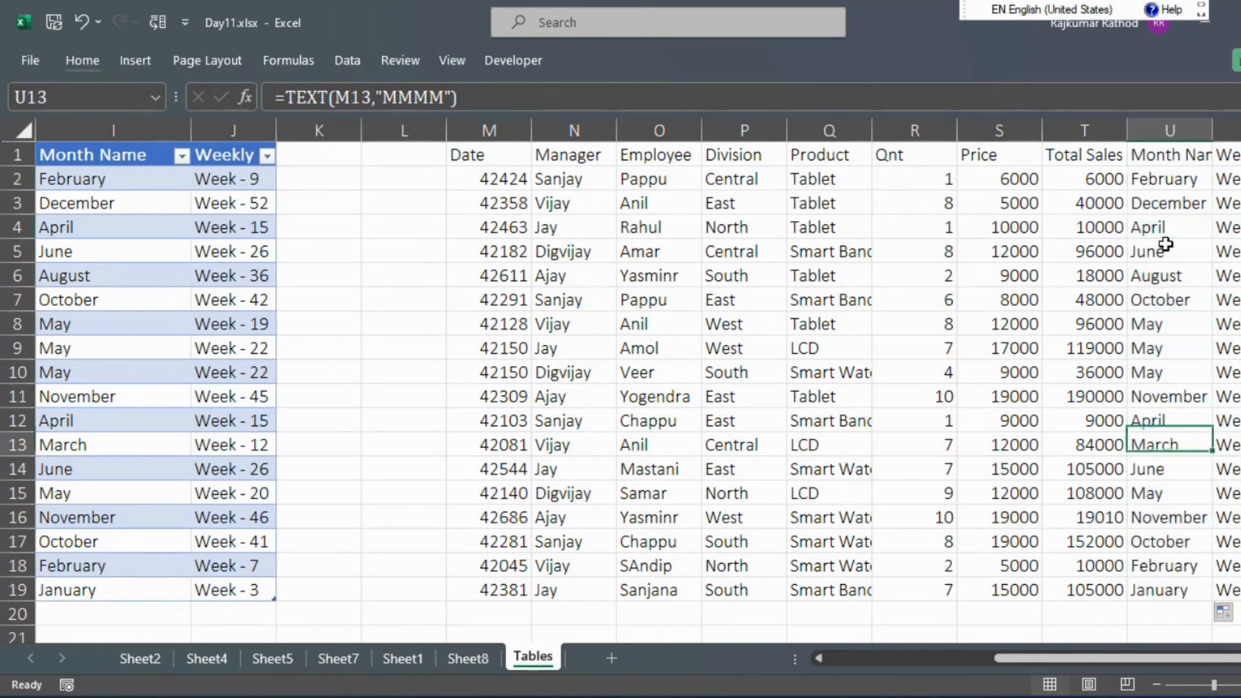
key(Down)
key(Down)
key(Down)
Compare those formulas with the ones in the table's Month Name column, starting from I2
key(ctrl+Left)
key(Left)
key(Left)
key(Left)
key(Left)
key(Left)
key(Right)
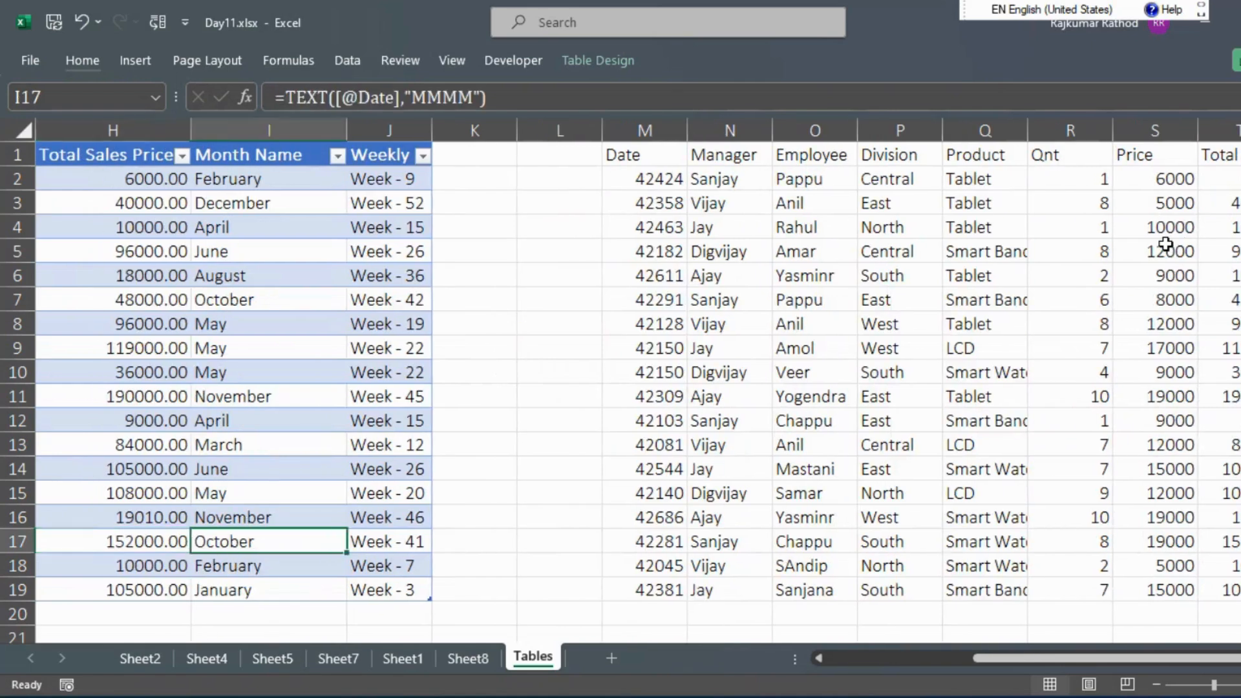
key(ctrl+Up)
key(Down)
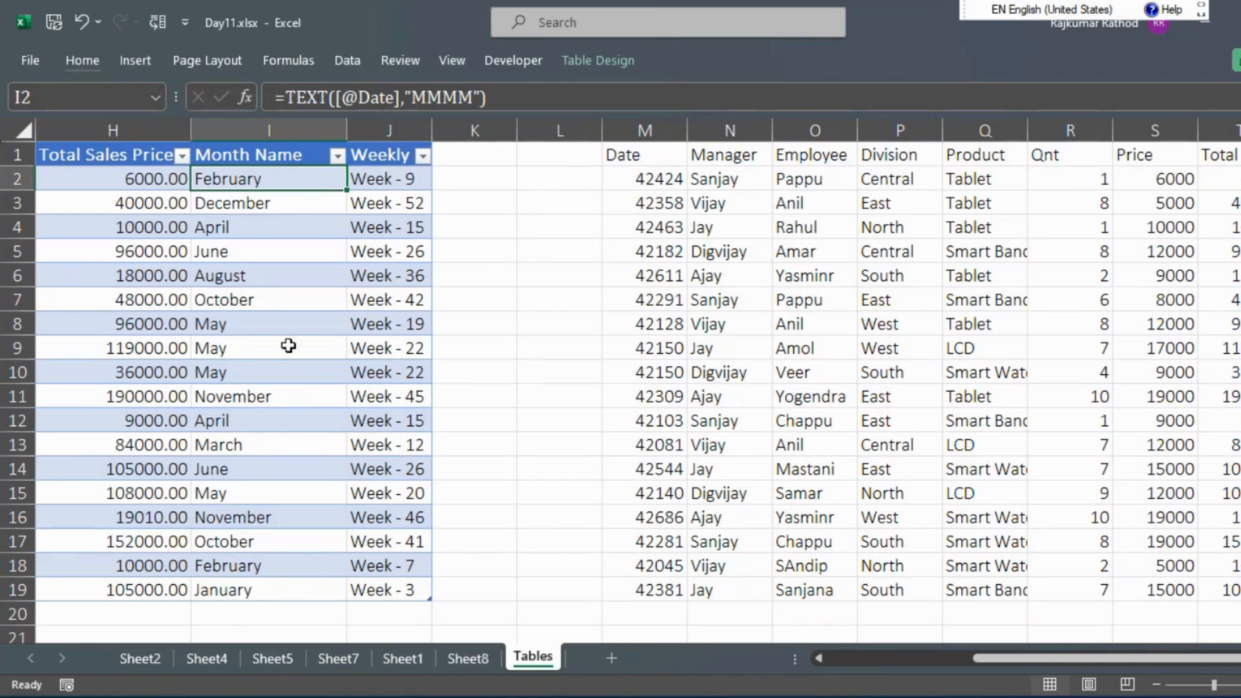
Delete the entire pasted plain range that starts at M1
click(649, 180)
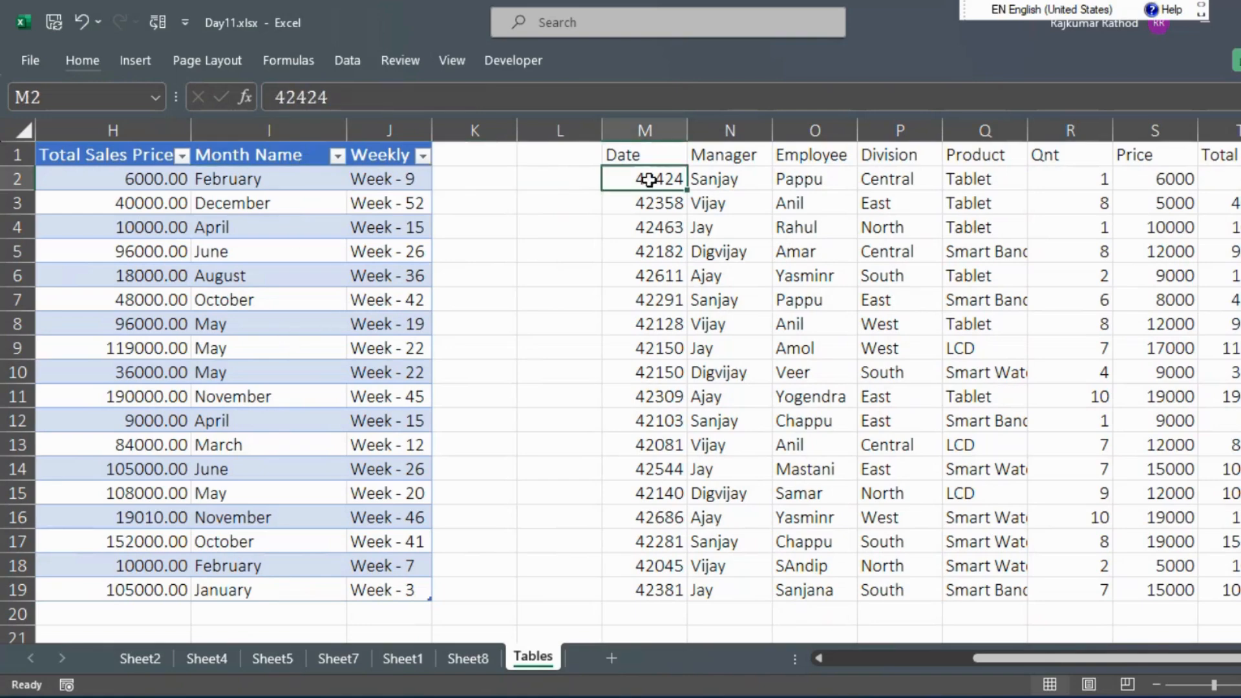
key(Up)
key(ctrl+shift+Right)
key(ctrl+shift+Down)
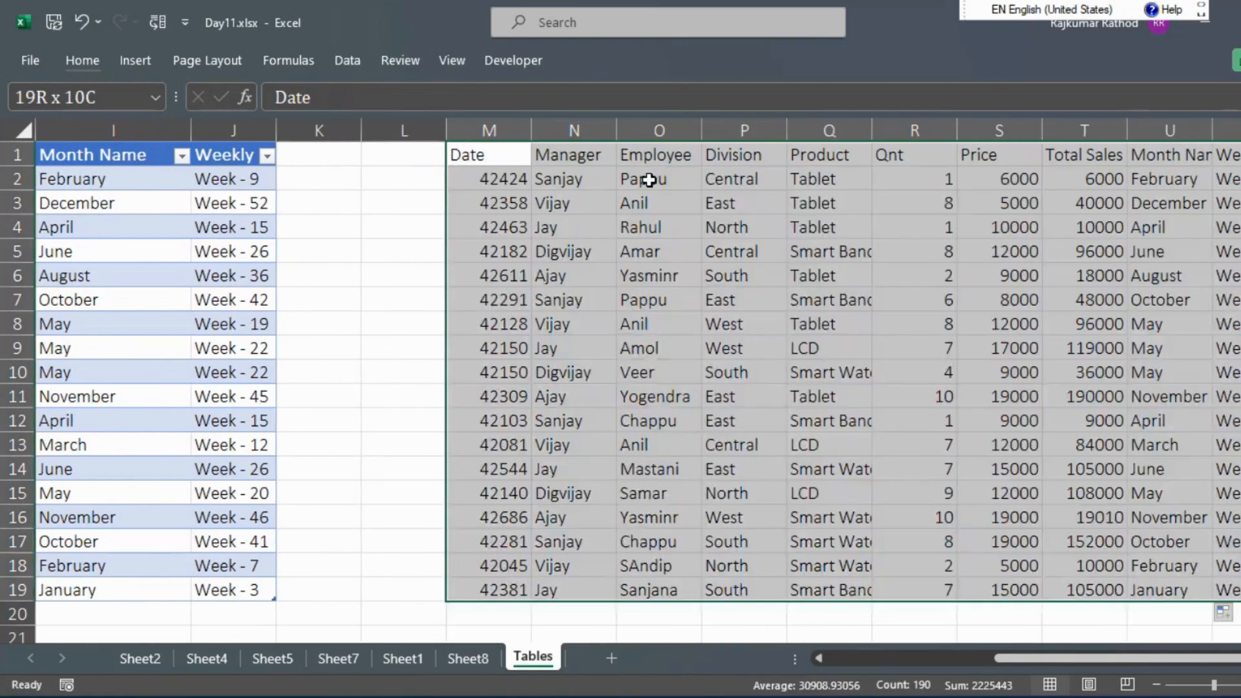
key(Delete)
key(ctrl+Left)
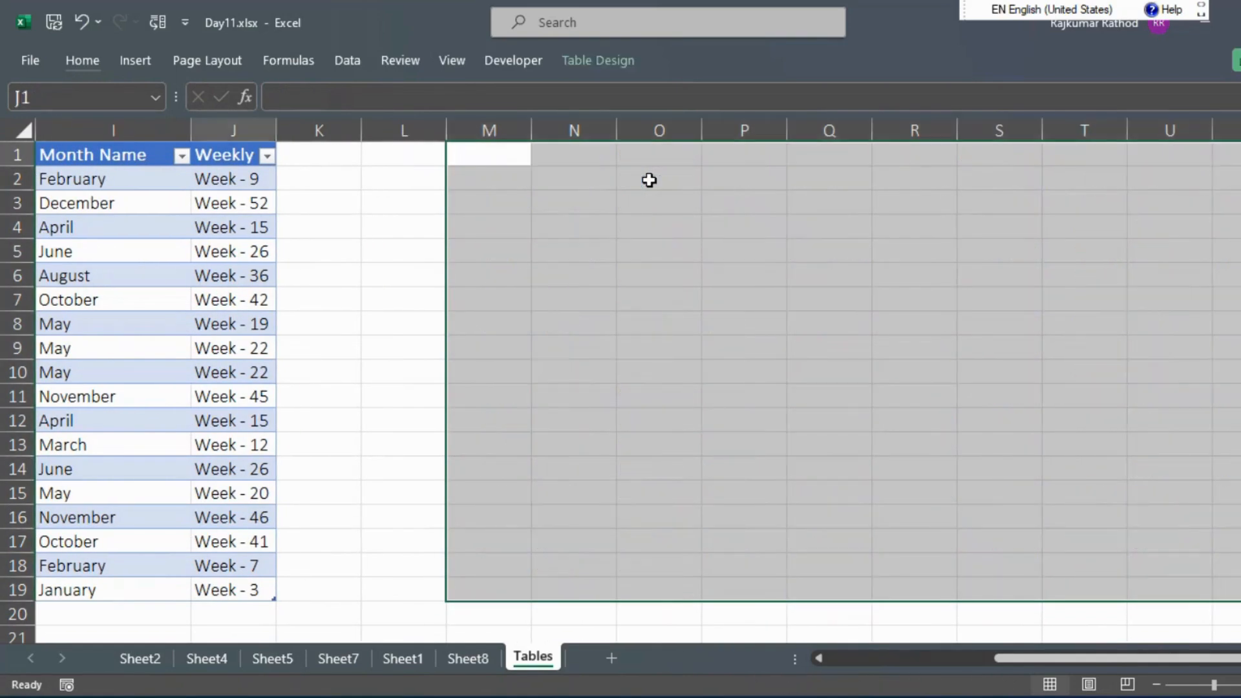
key(ctrl+Left)
key(ctrl+shift+Right)
key(ctrl+shift+Down)
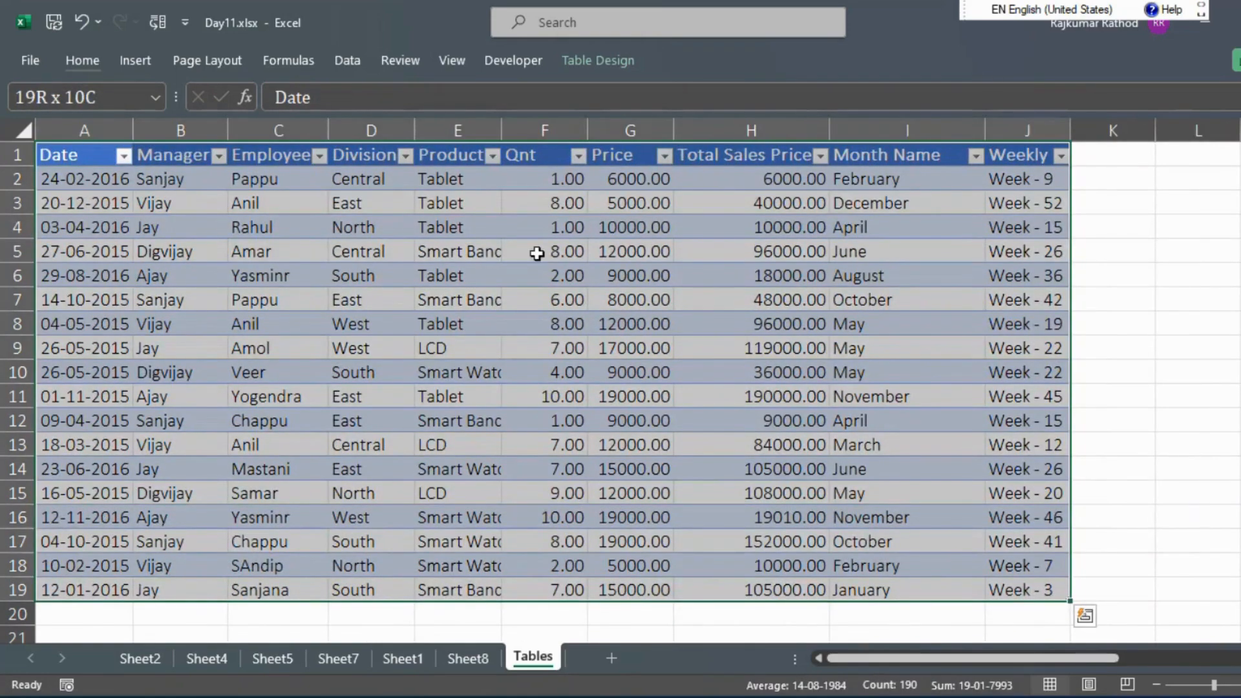
click(339, 258)
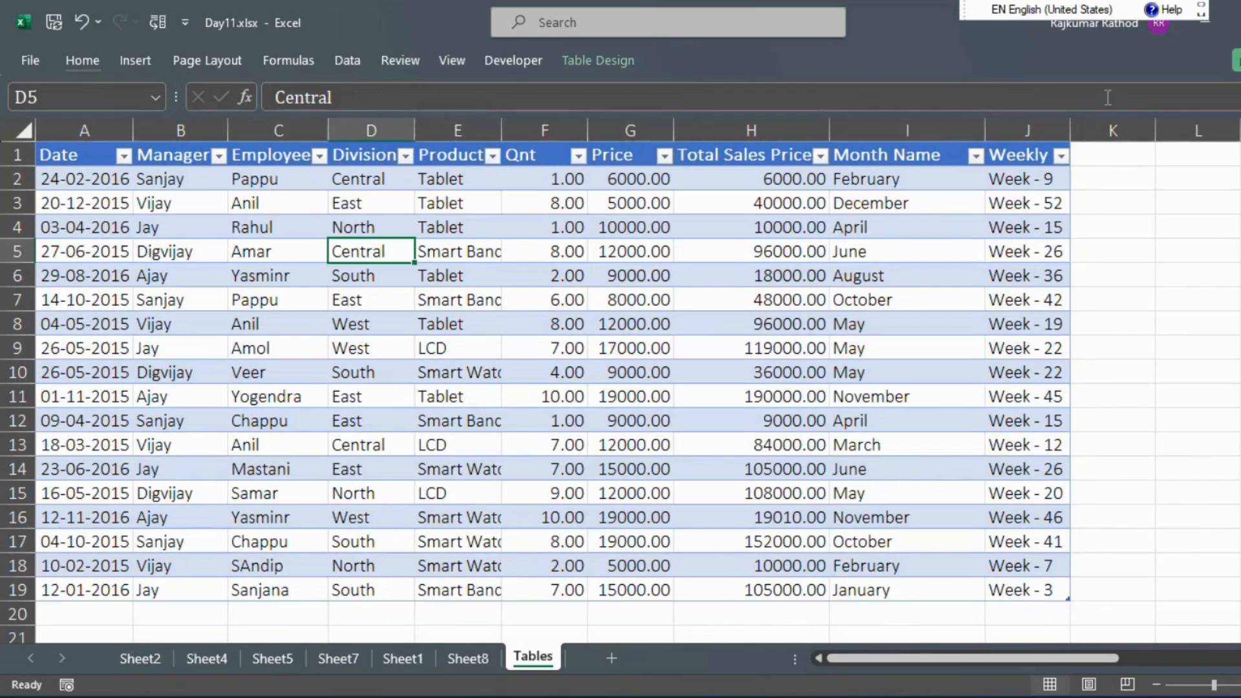
Enter the heading "Advantages of the table" in L1
click(1193, 203)
key(ctrl+Up)
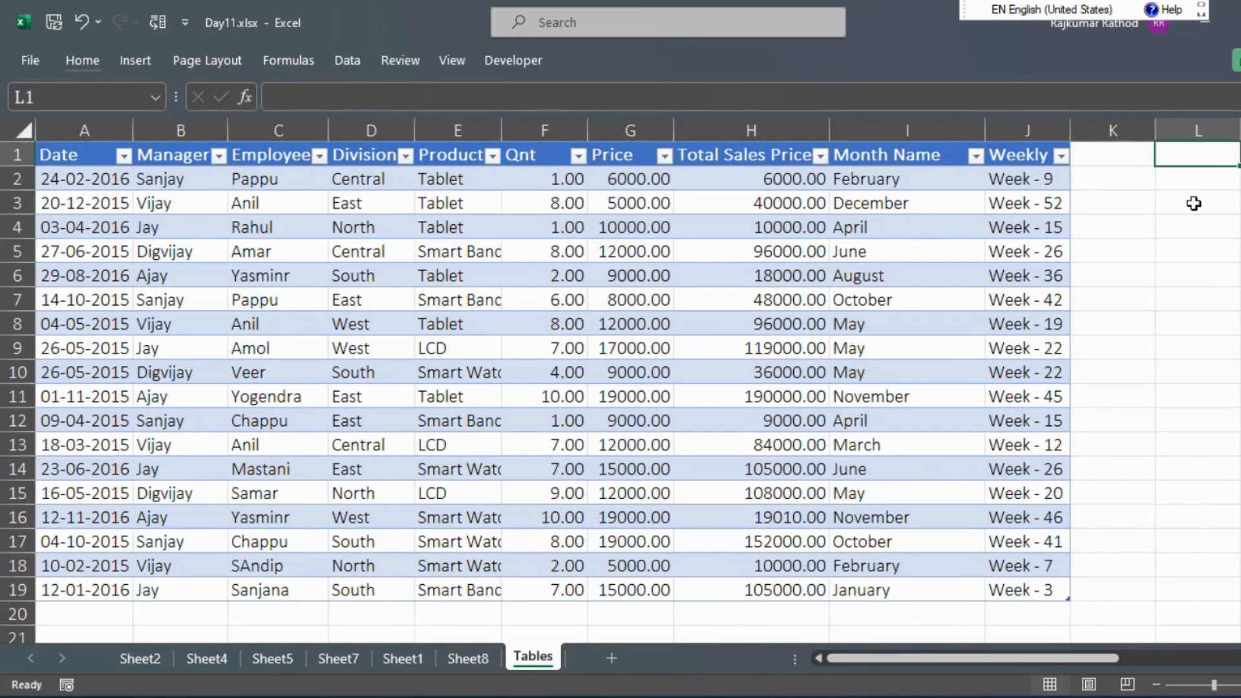
text(Advantage)
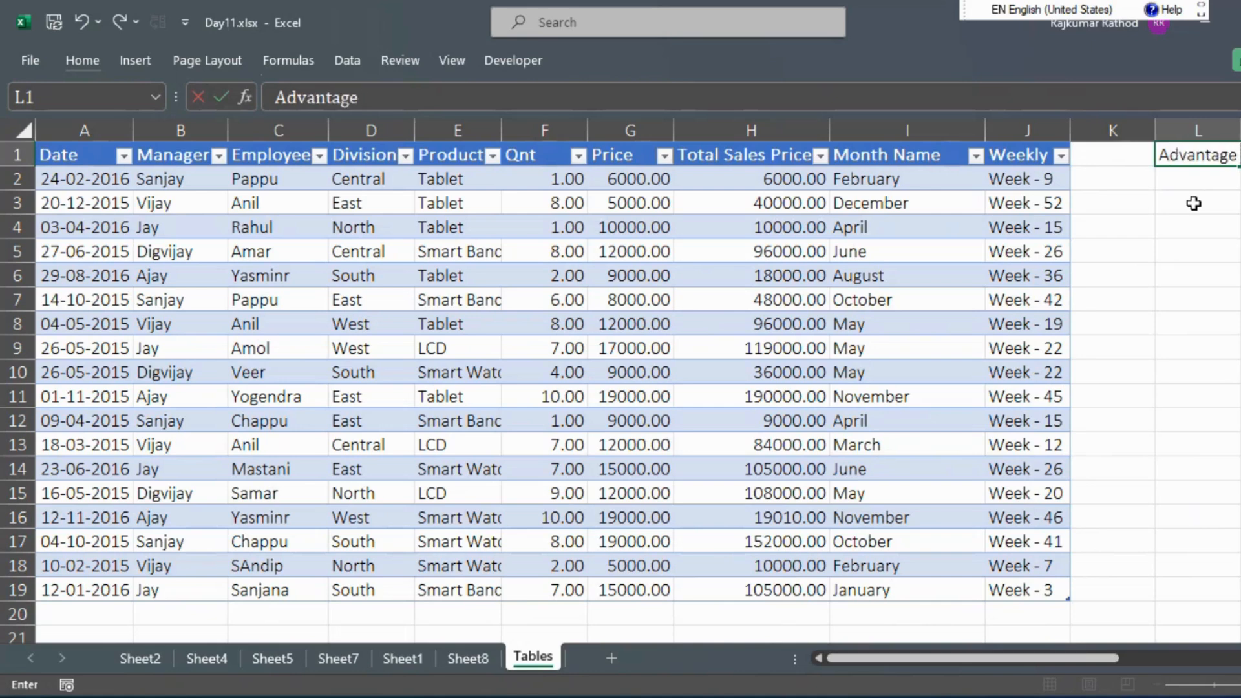
text(s of the table)
key(Return)
Enter 1 in L2 and "Formulas auto fills if add any cell of any particular colum" in M2
text(1)
key(Tab)
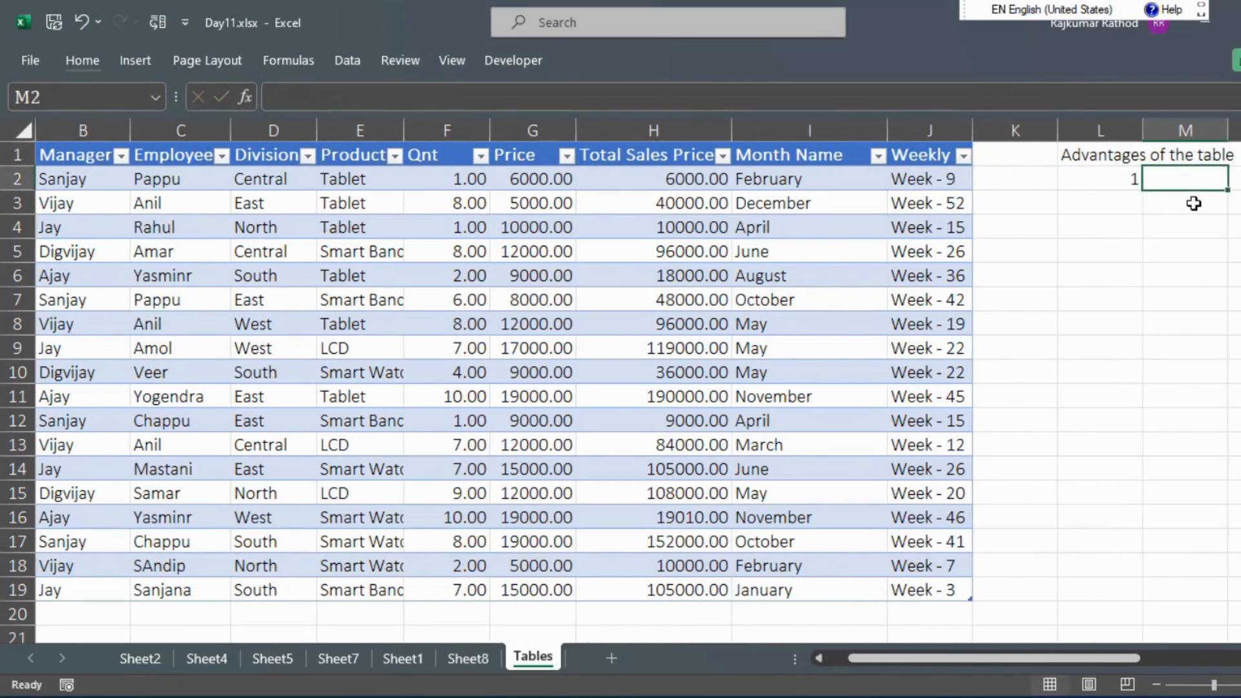
text(Formulas auto)
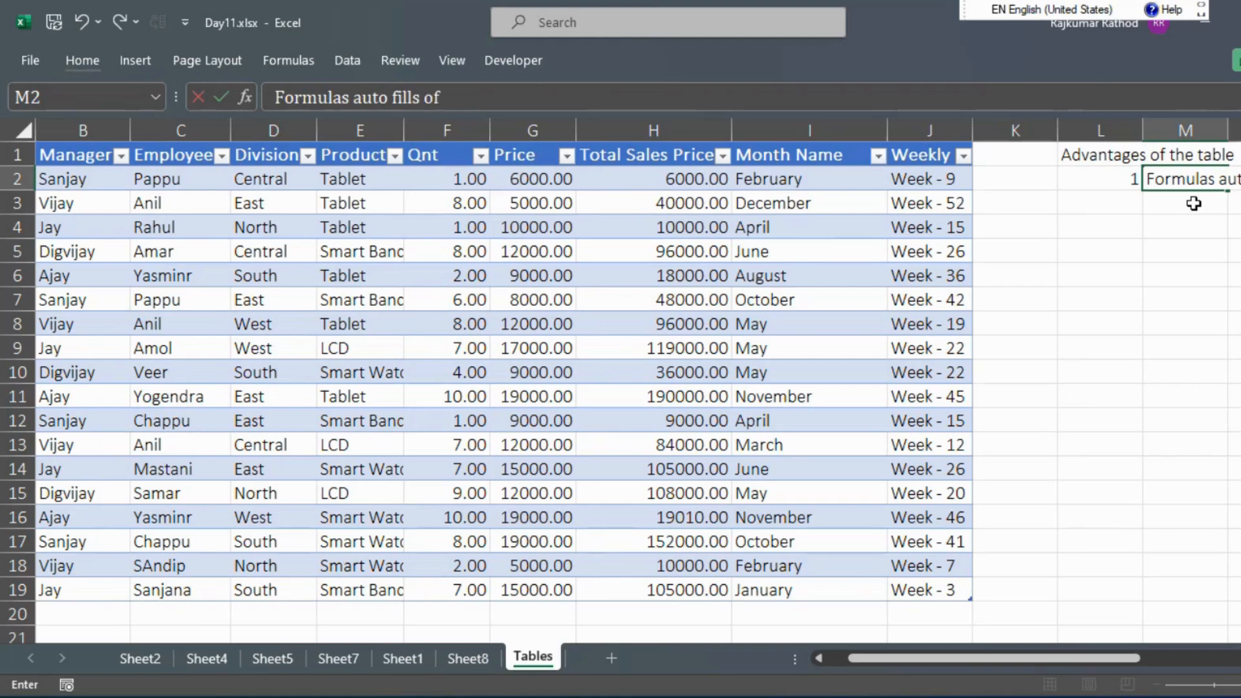
text( fills if ad)
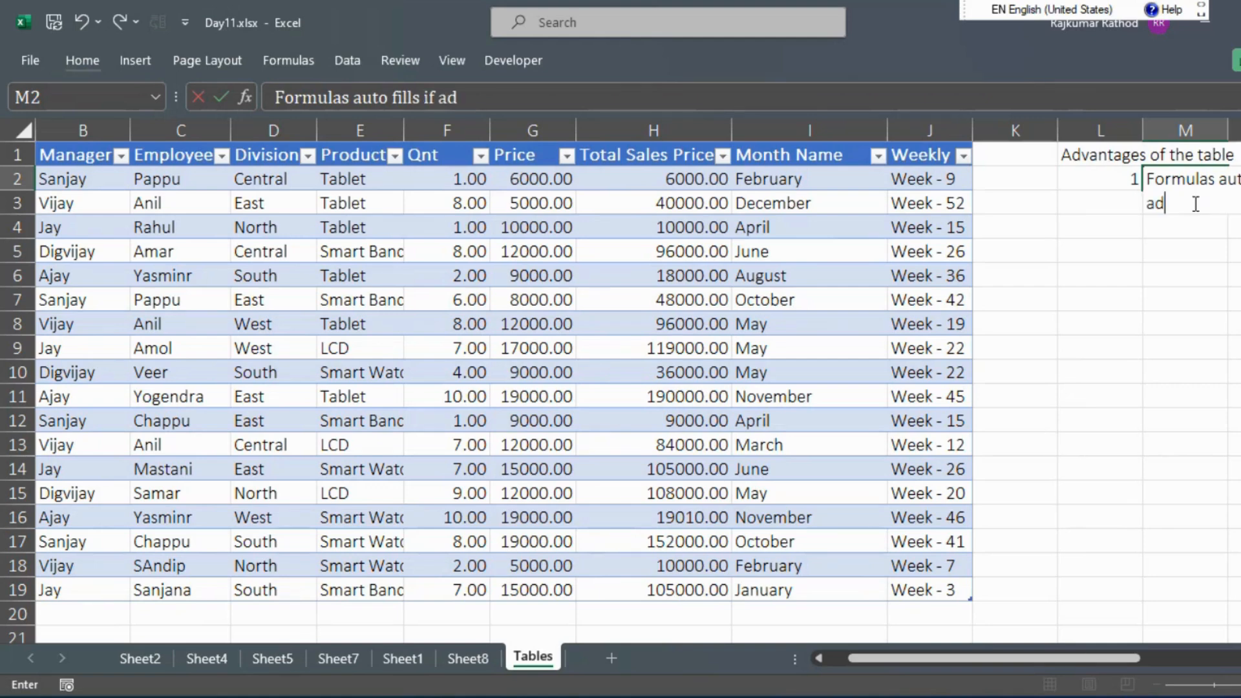
text(d any cell of an)
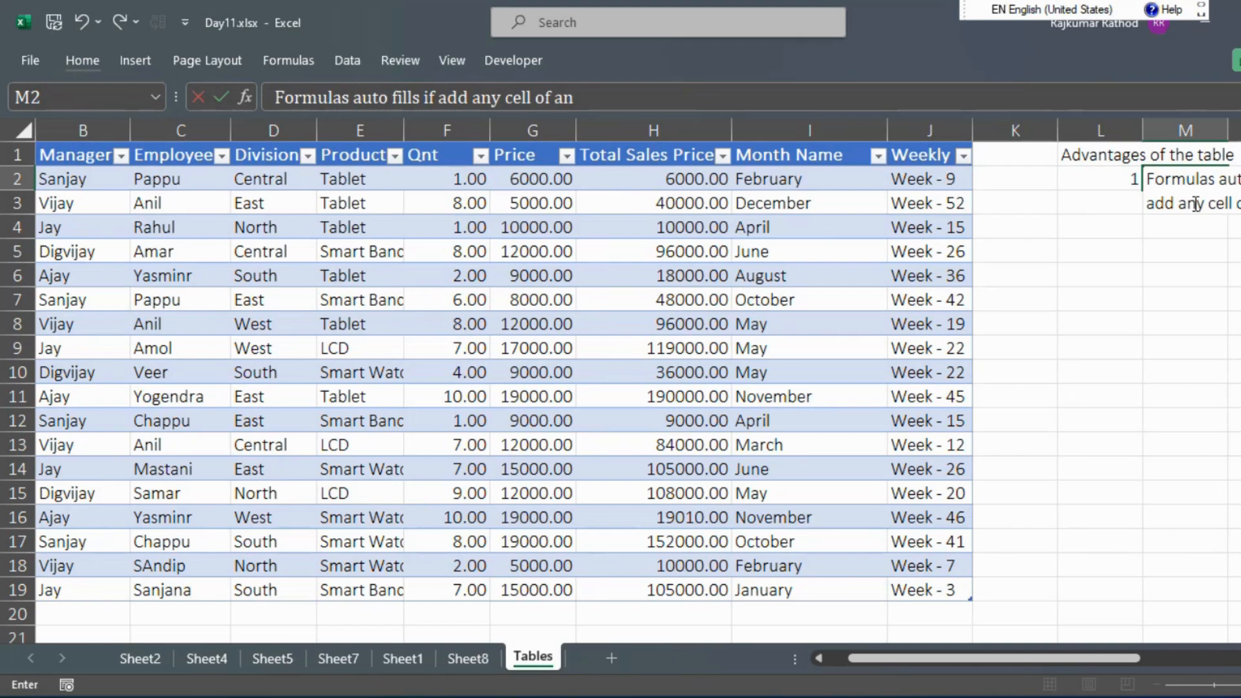
text(y part)
key(BackSpace)
text(rticular col)
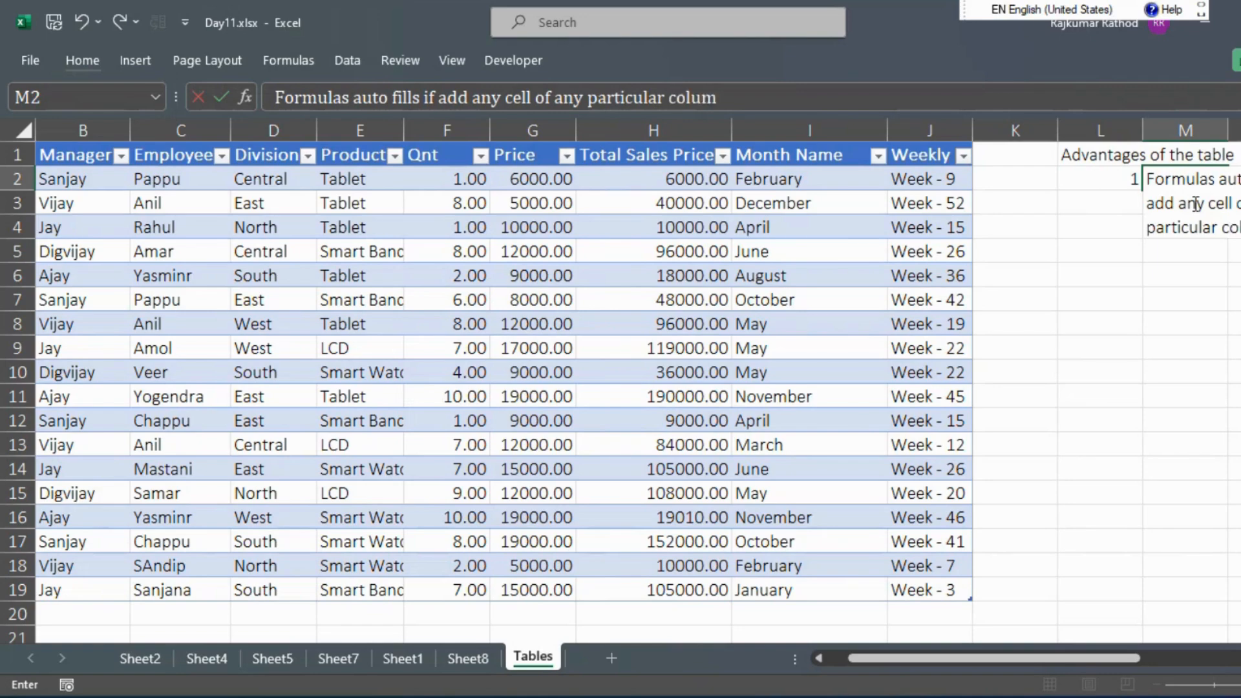
text(um)
key(Return)
Clear all the formulas below the table's Month Name header, I2:I19
key(Left)
key(Left)
key(Left)
key(Left)
key(Left)
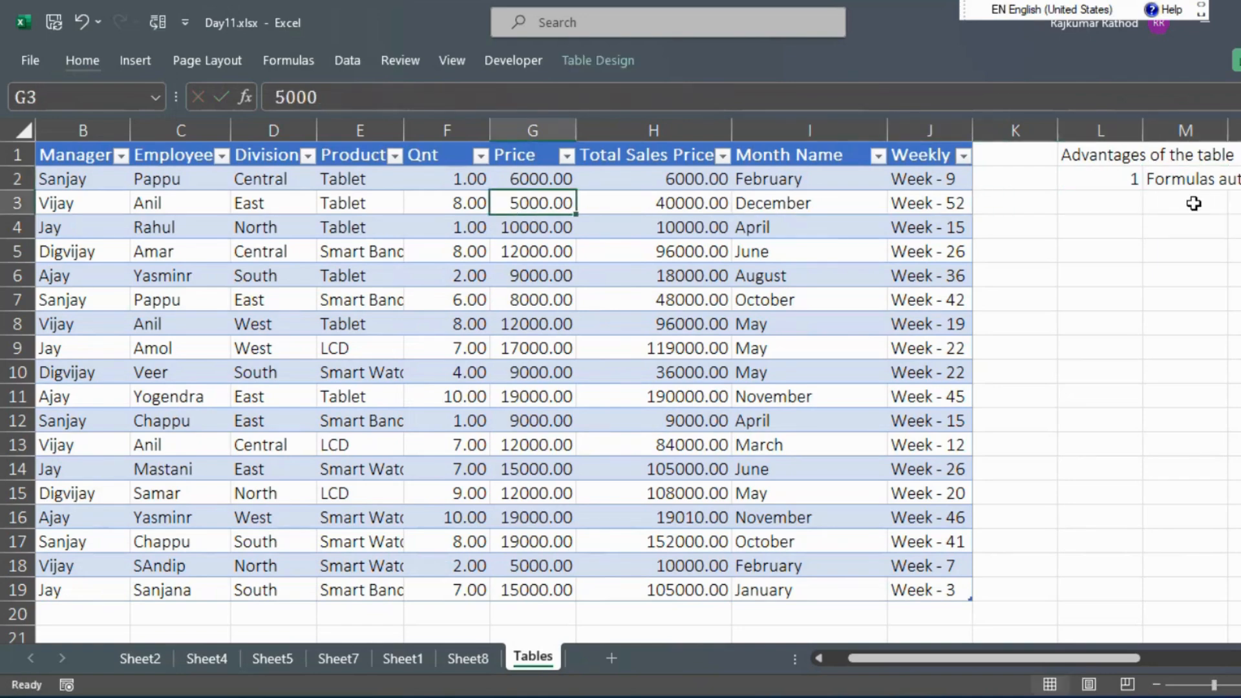
key(Right)
key(Right)
key(ctrl+shift+Down)
key(Up)
key(ctrl+shift+Down)
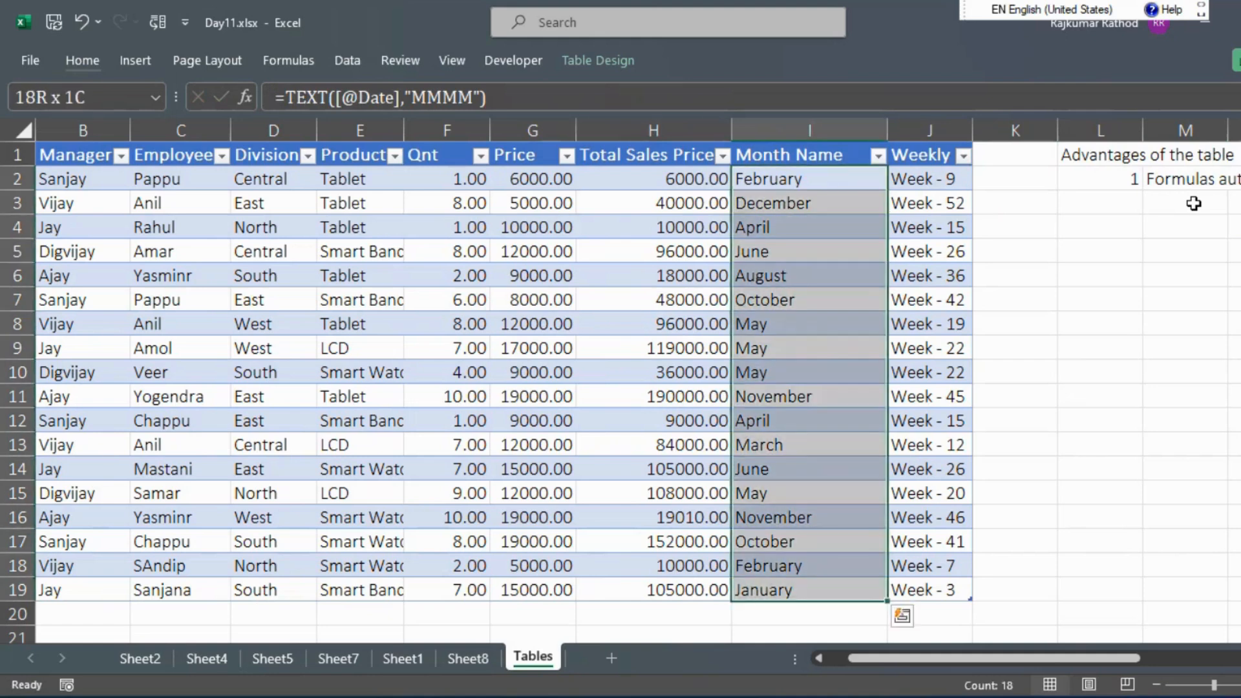
key(Delete)
key(Down)
key(Down)
key(ctrl+Down)
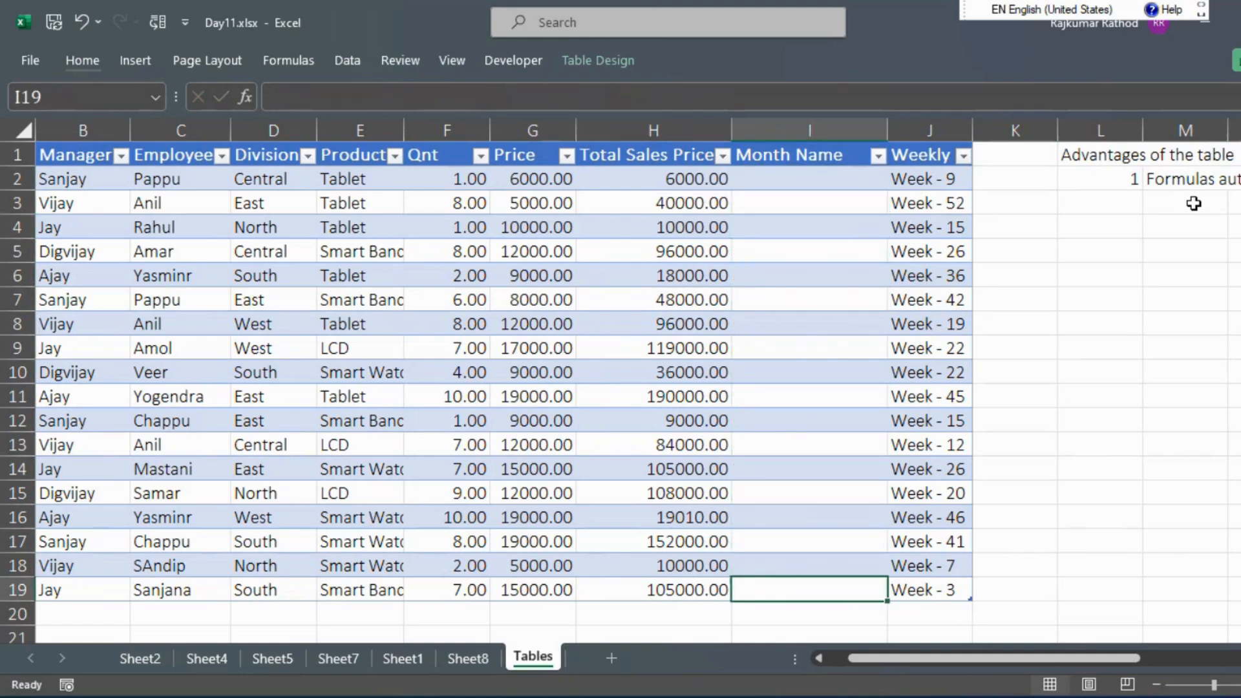
key(Up)
key(Up)
key(Up)
key(Up)
key(Up)
key(Up)
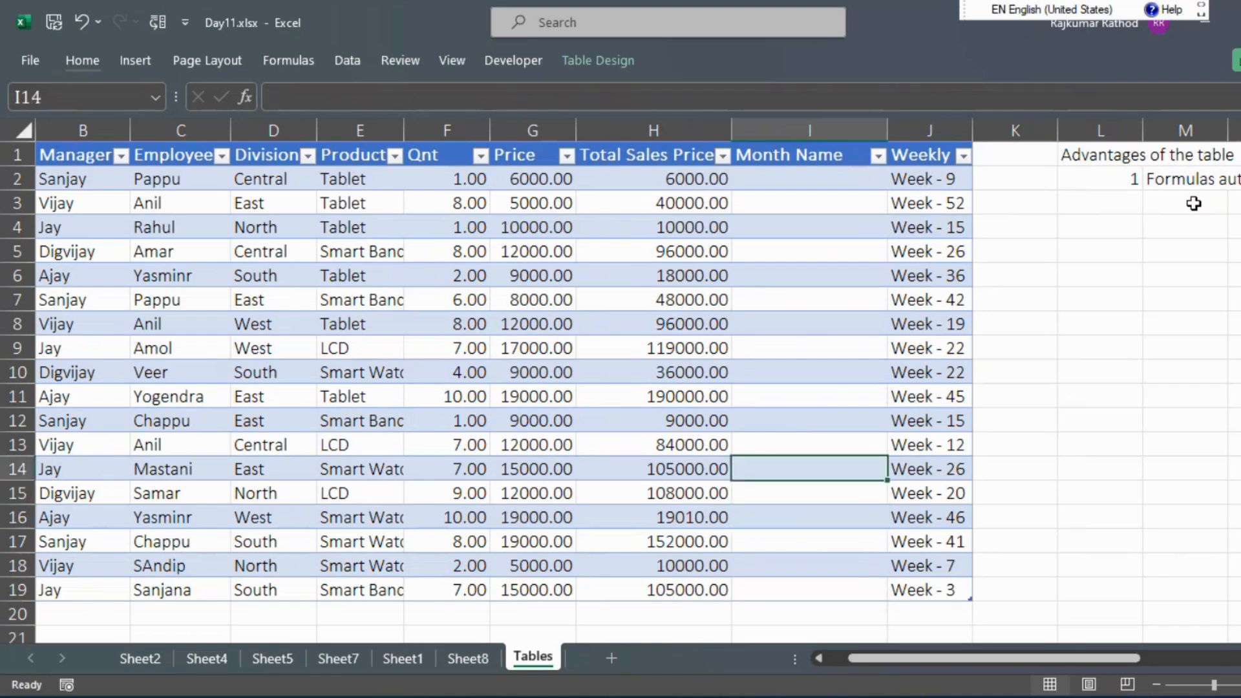
text(=te)
key(Tab)
key(Left)
key(Left)
key(Left)
key(Left)
key(Left)
key(Left)
key(Left)
key(Left)
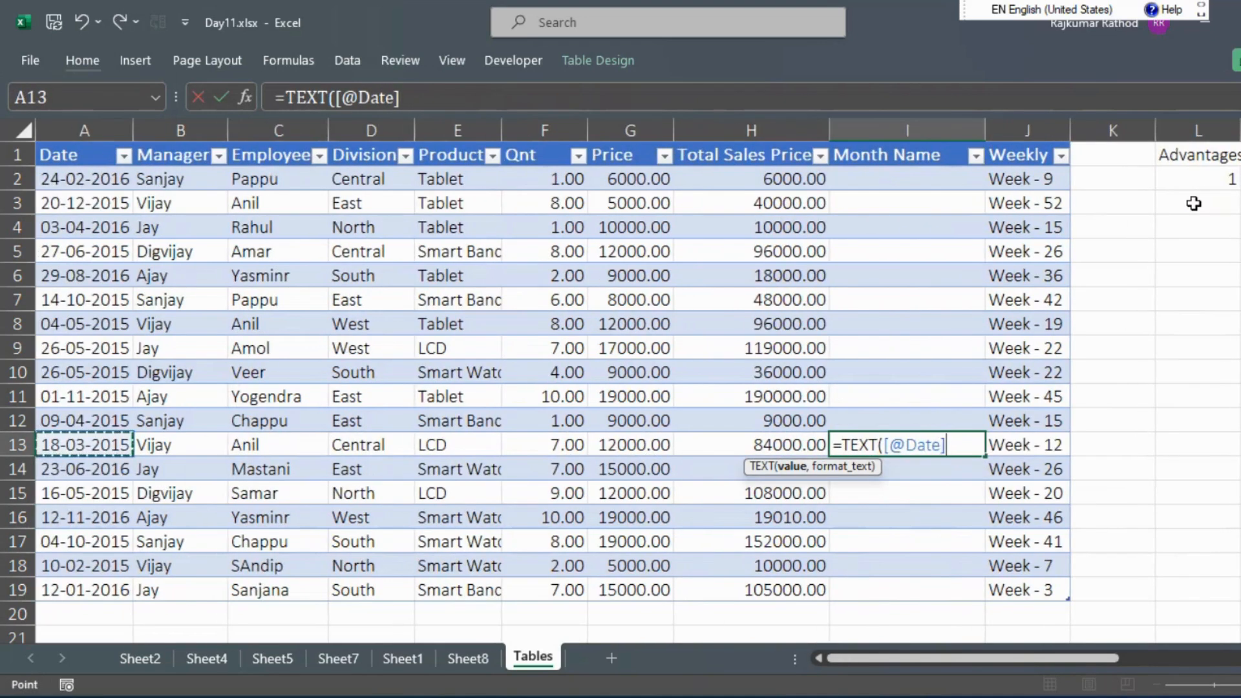
text(,"MMM)
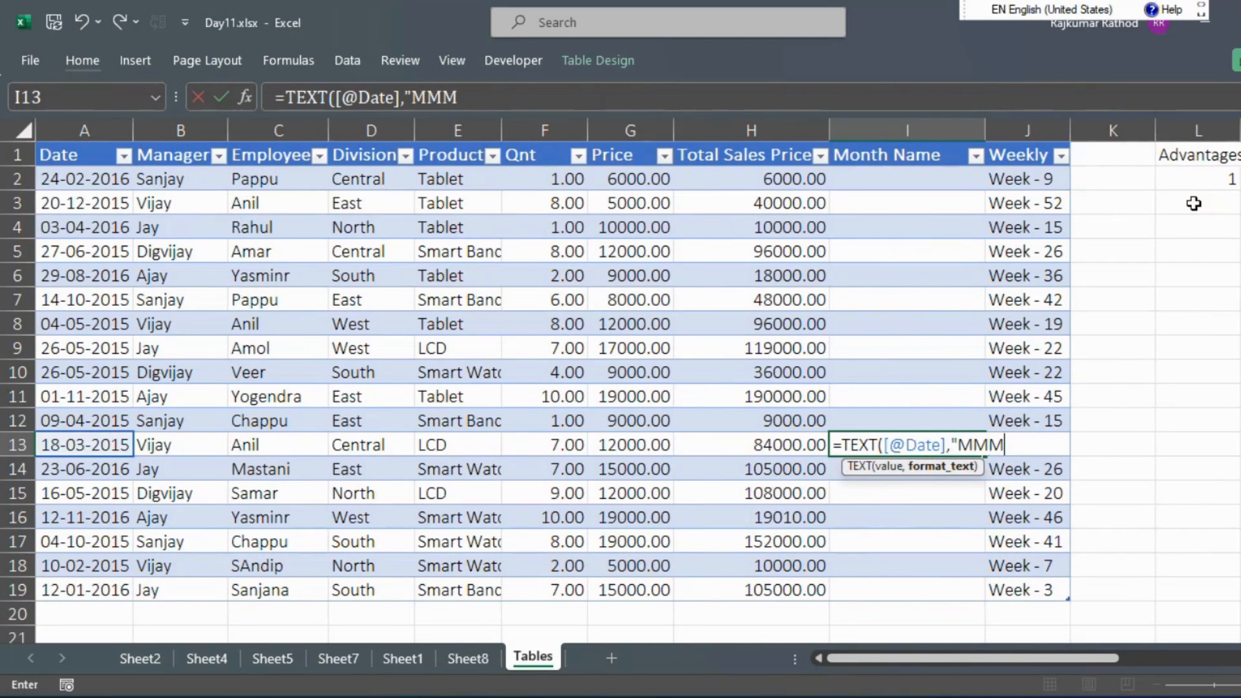
text(M"))
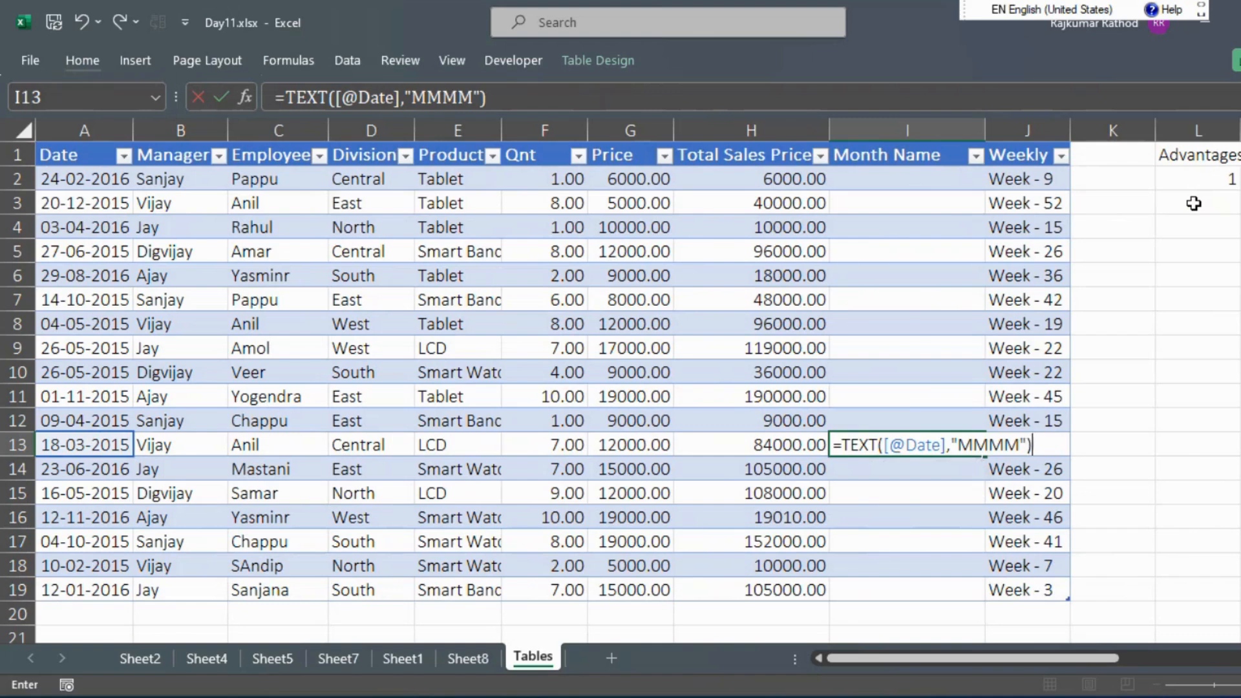
key(Return)
Check the Month Name cells above and below I13 for the filled formula
key(Up)
key(Up)
key(Up)
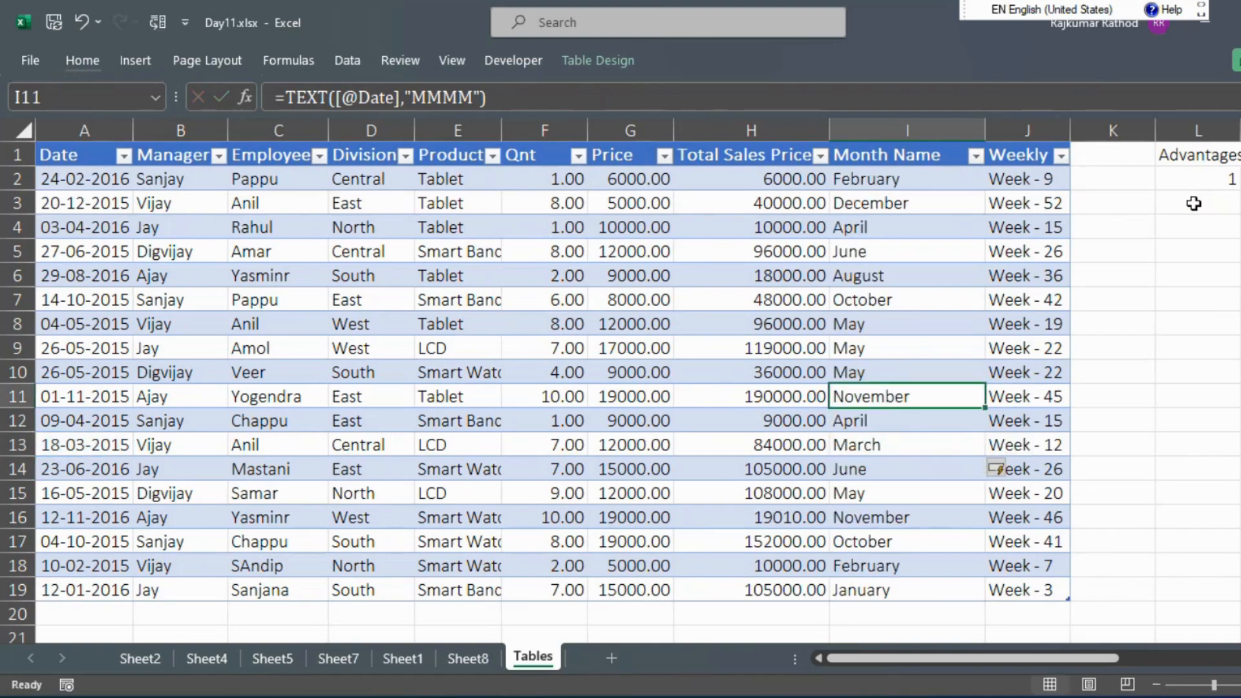
key(Up)
key(Up)
key(Up)
key(ctrl+Up)
key(Down)
key(ctrl+shift+Down)
key(Up)
key(Down)
key(Down)
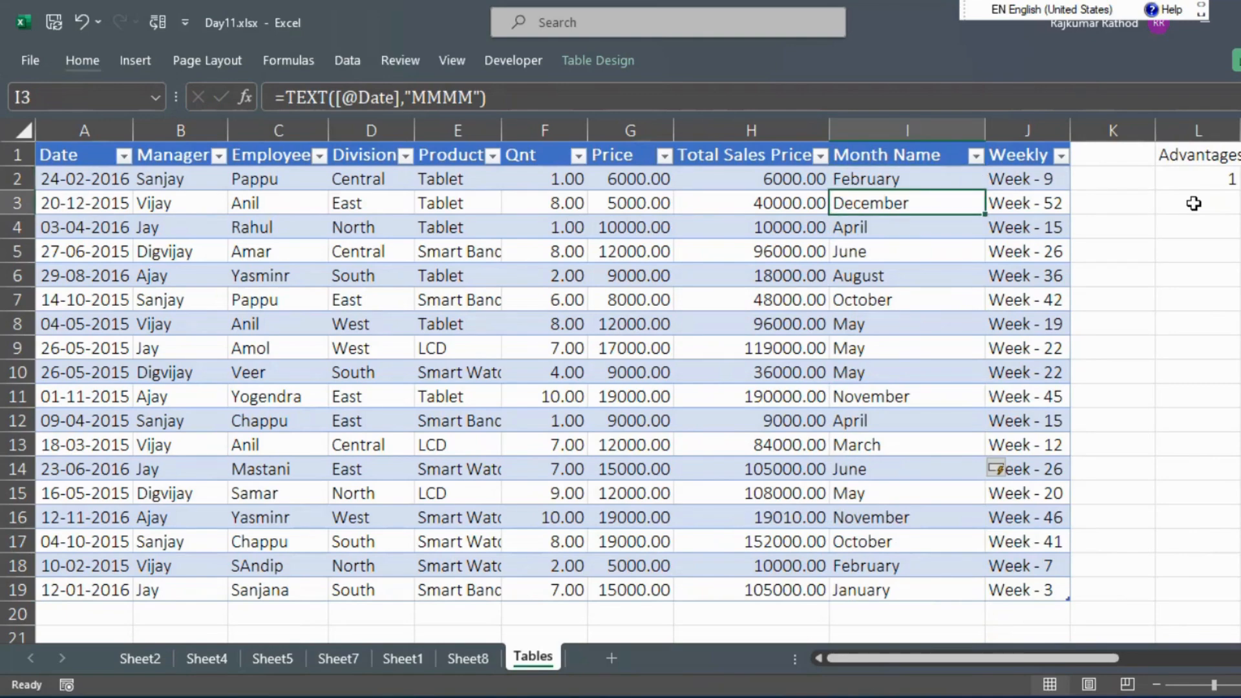
Enter the number 2 in L3 for the second table advantage
key(Up)
key(Right)
key(Right)
key(Right)
key(Right)
key(Down)
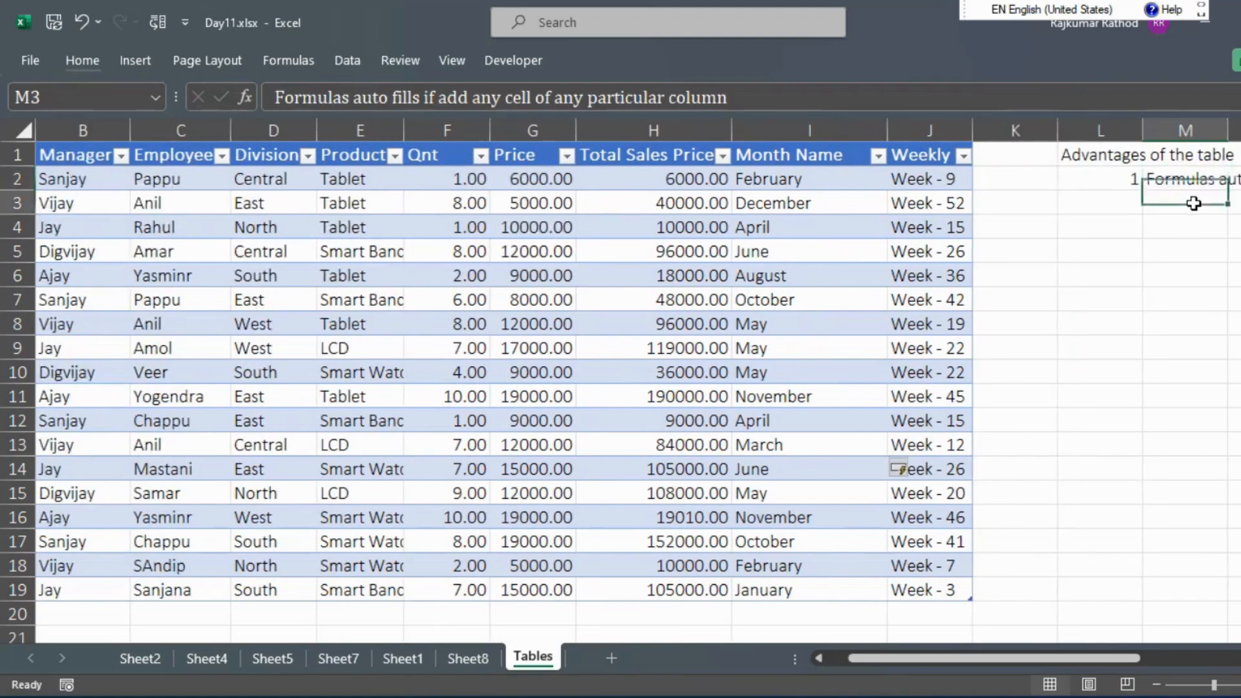
key(Right)
key(Right)
key(Left)
key(Left)
key(Left)
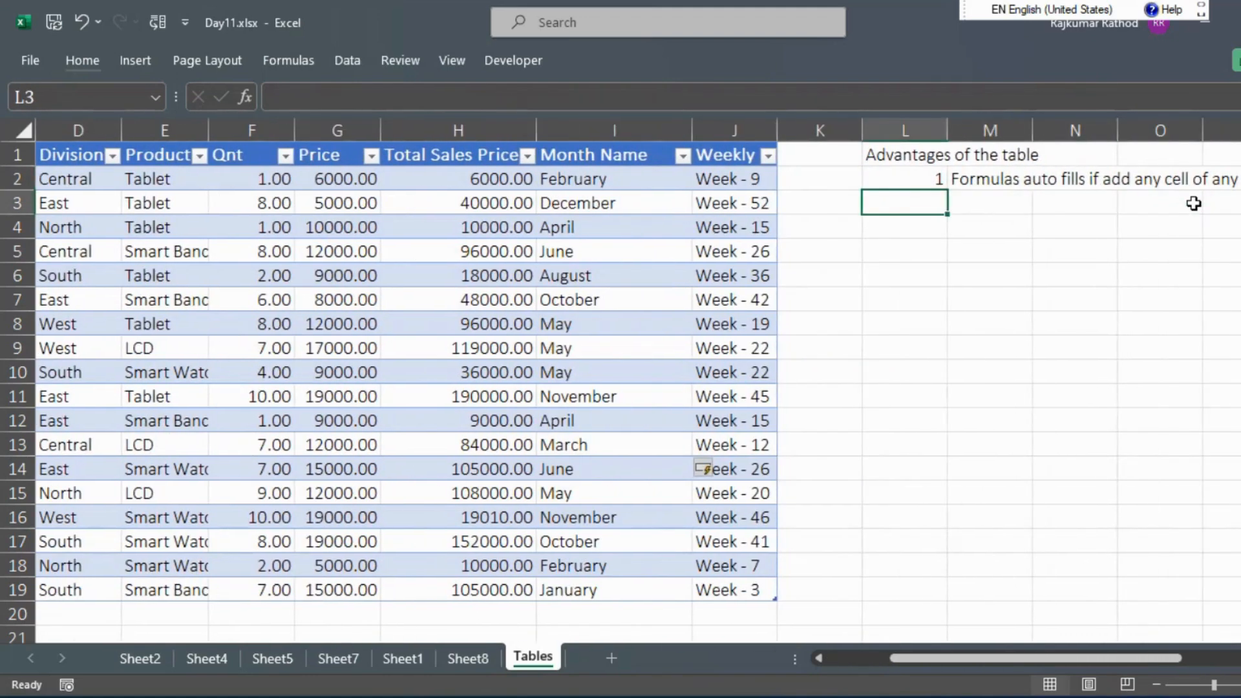
text(2)
key(Right)
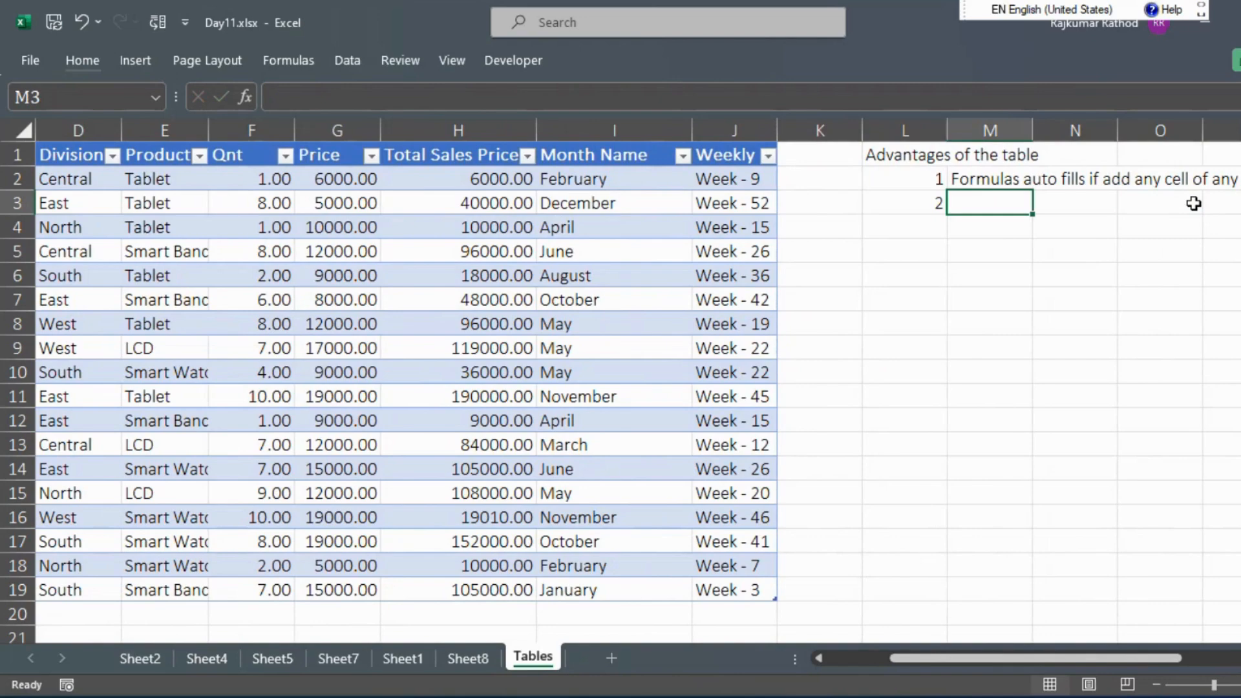
Enter "No need to worry about formatting (Cell or number)" in M3
text(Fr)
key(BackSpace)
text(pr)
key(BackSpace)
key(BackSpace)
text(No need to war)
key(BackSpace)
key(BackSpace)
text(orry about formatting)
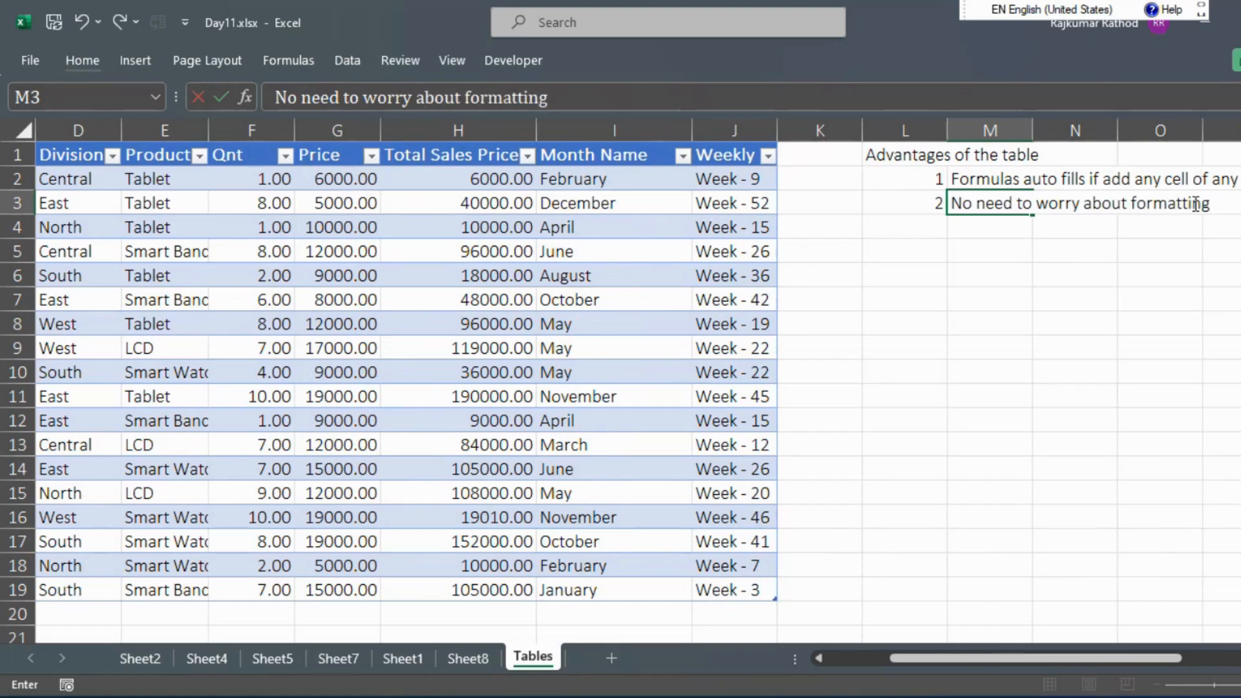
text( (Cell or nu)
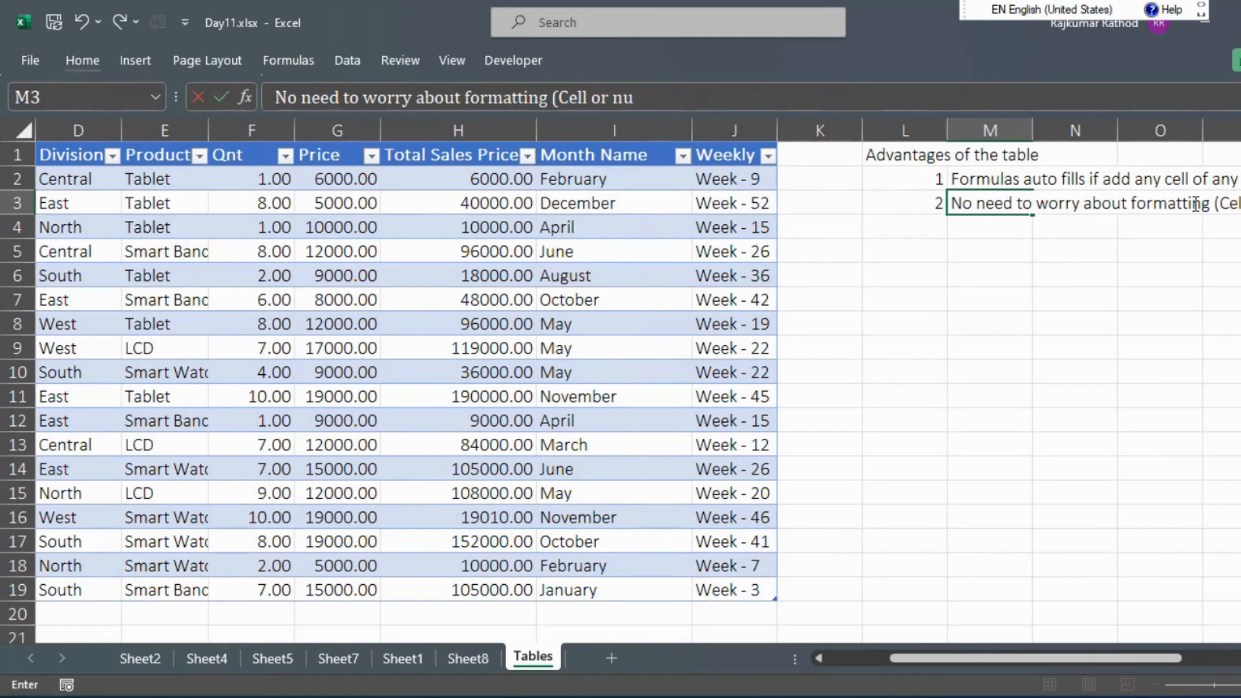
text(mber))
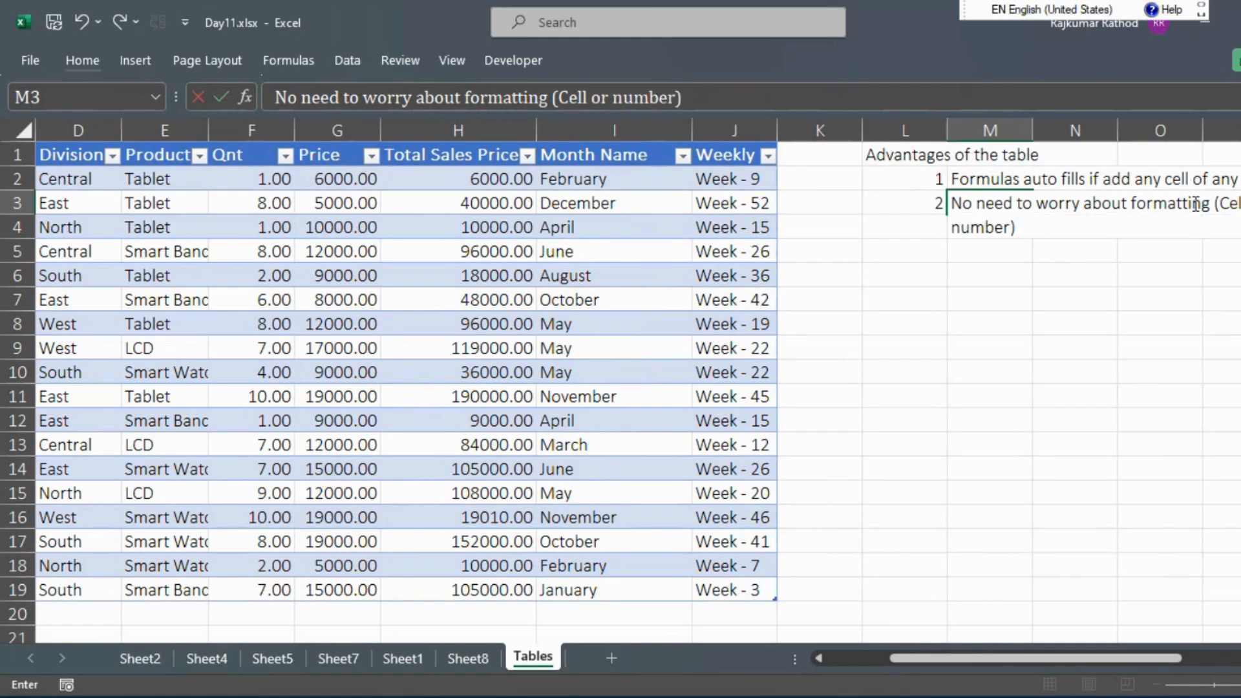
key(Return)
Copy the full table rows 15 to 17, columns A to J
key(Left)
key(Left)
key(Left)
key(Left)
key(Left)
key(Left)
key(Left)
key(Left)
key(Left)
key(Left)
key(Left)
key(Left)
key(Up)
key(Up)
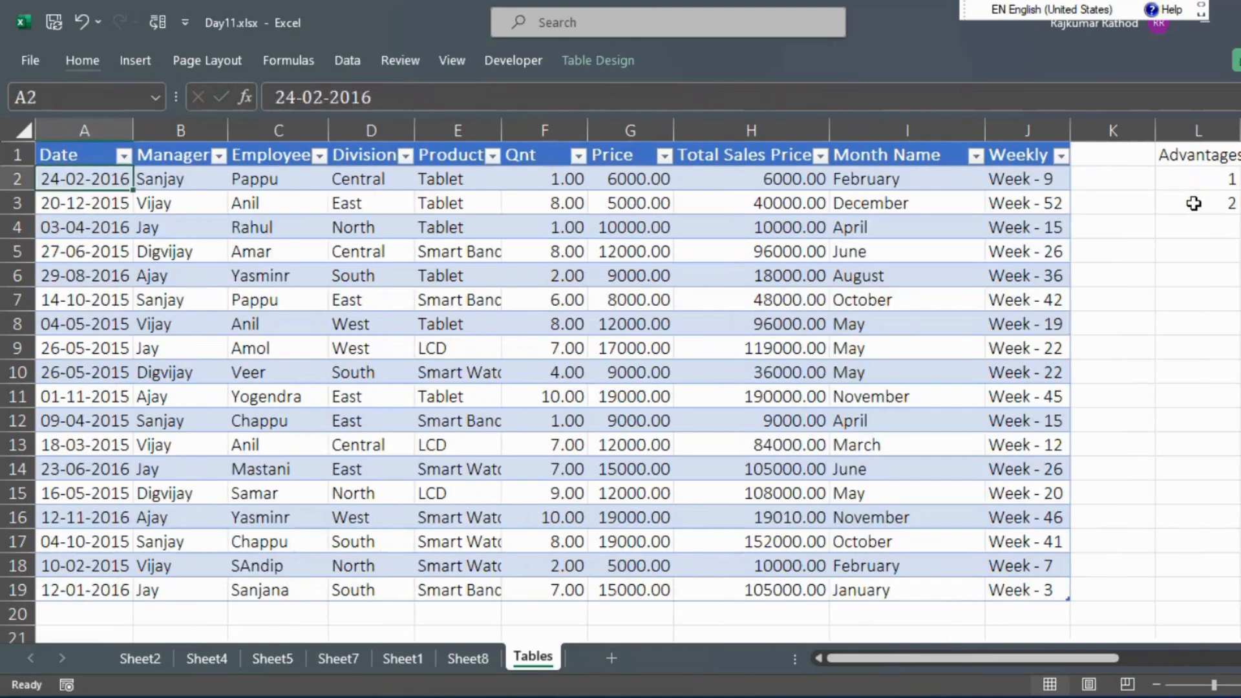
key(Up)
key(ctrl+Down)
key(Up)
key(Up)
key(Up)
key(Up)
key(shift+space)
key(shift+Down)
key(shift+Down)
key(shift+Down)
key(shift+Down)
key(shift+Up)
key(shift+Up)
key(ctrl+c)
Paste the copied rows directly below the table's last row, starting at A20
key(Down)
key(Down)
key(Down)
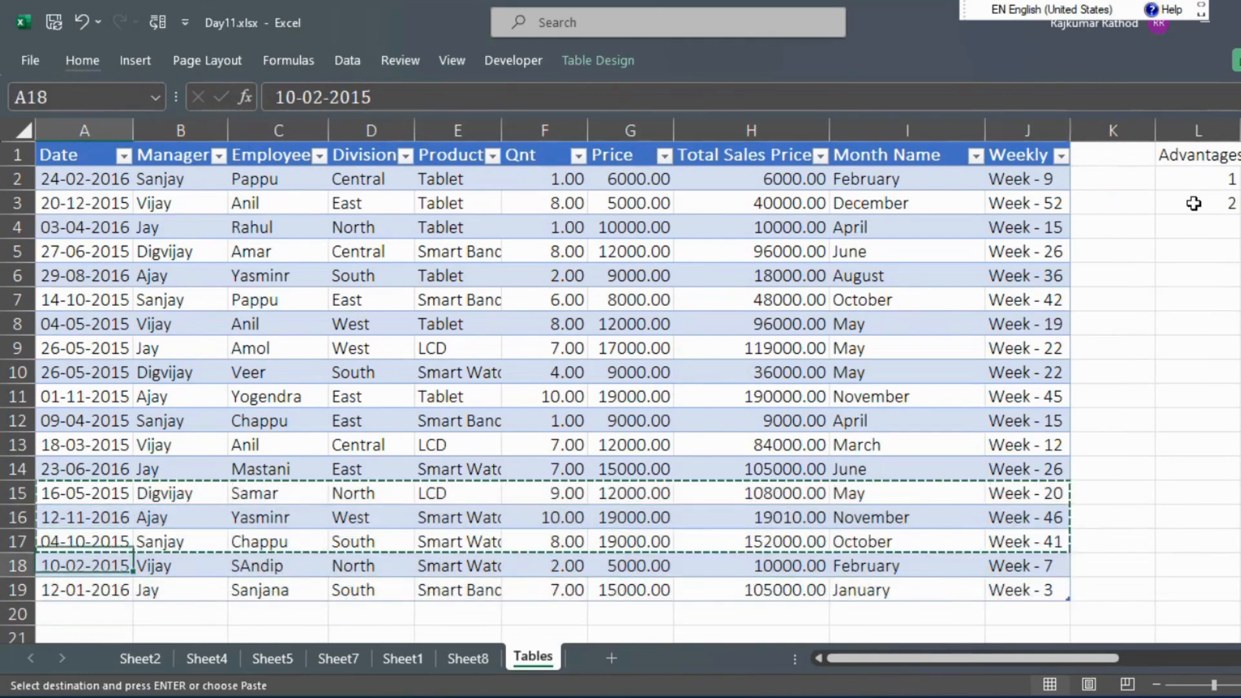
key(Down)
key(Down)
key(Down)
key(Up)
key(Down)
key(Down)
key(Down)
key(Up)
key(Up)
key(Up)
key(Up)
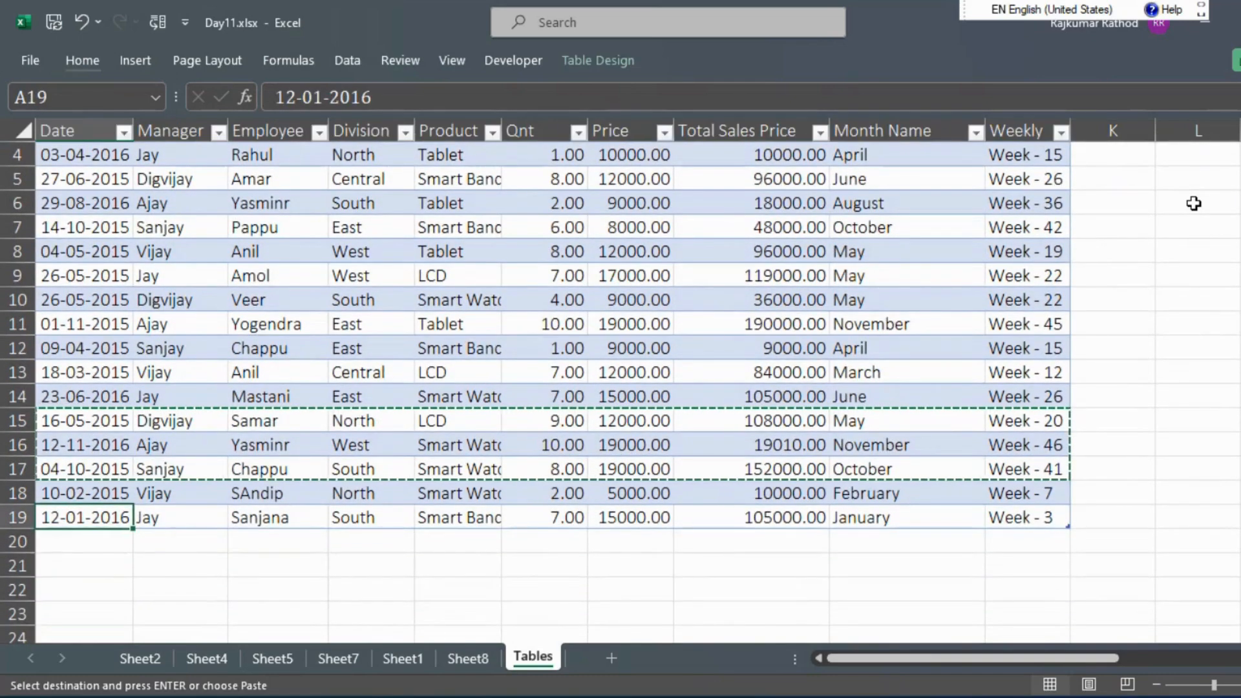
click(73, 542)
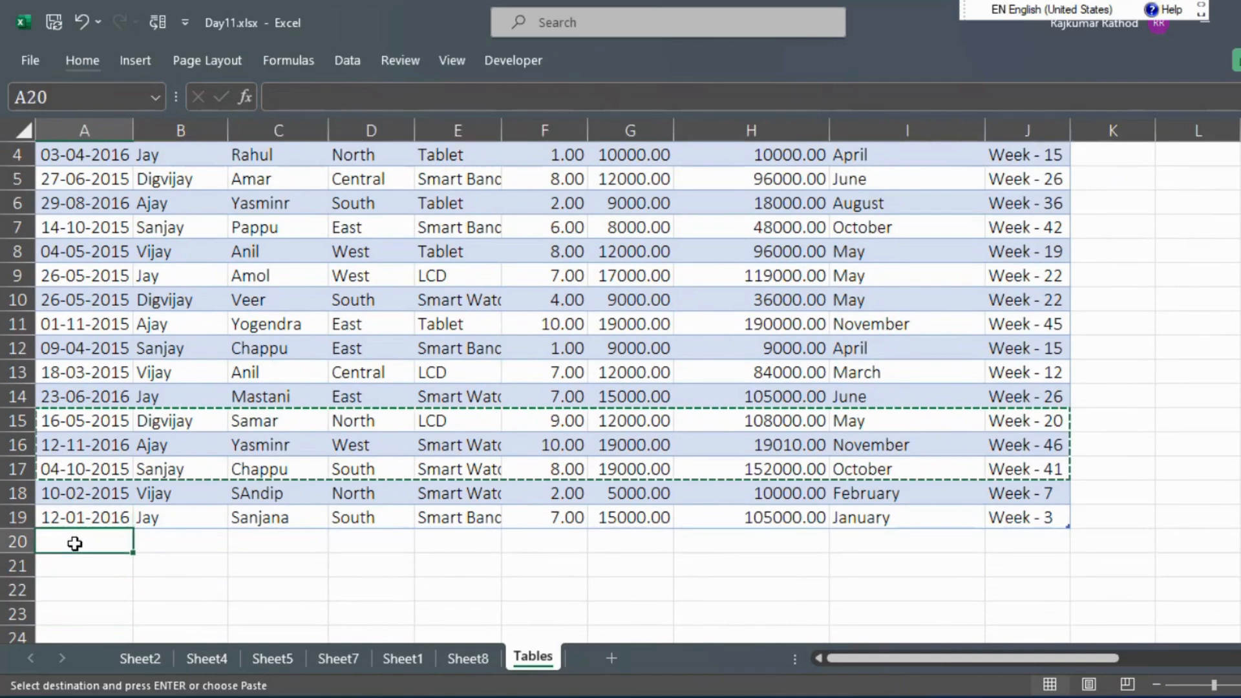
key(ctrl+v)
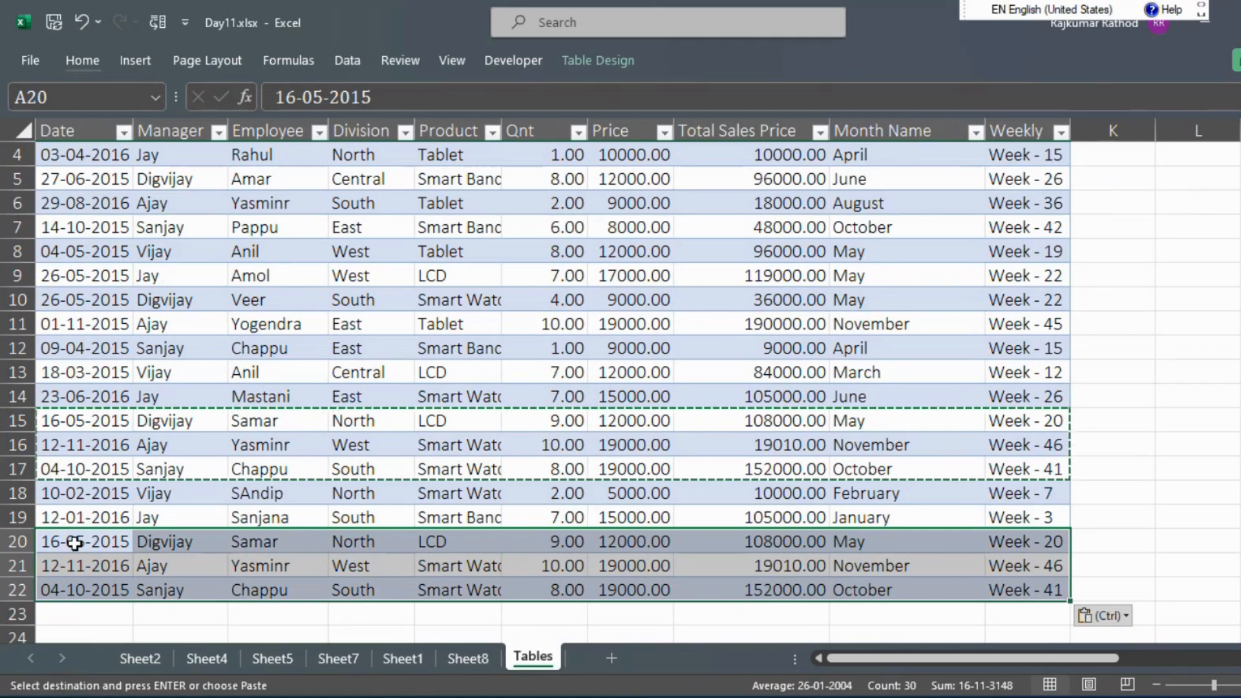
Enter the number 3 in L4 for the third table advantage
key(Down)
key(Down)
key(Down)
key(Down)
key(Up)
key(Up)
key(Up)
key(Up)
key(Up)
key(Up)
key(Up)
key(Up)
key(Up)
key(Up)
key(Up)
key(Up)
key(Up)
key(Up)
key(Up)
key(Up)
key(Up)
key(Up)
key(Up)
key(Up)
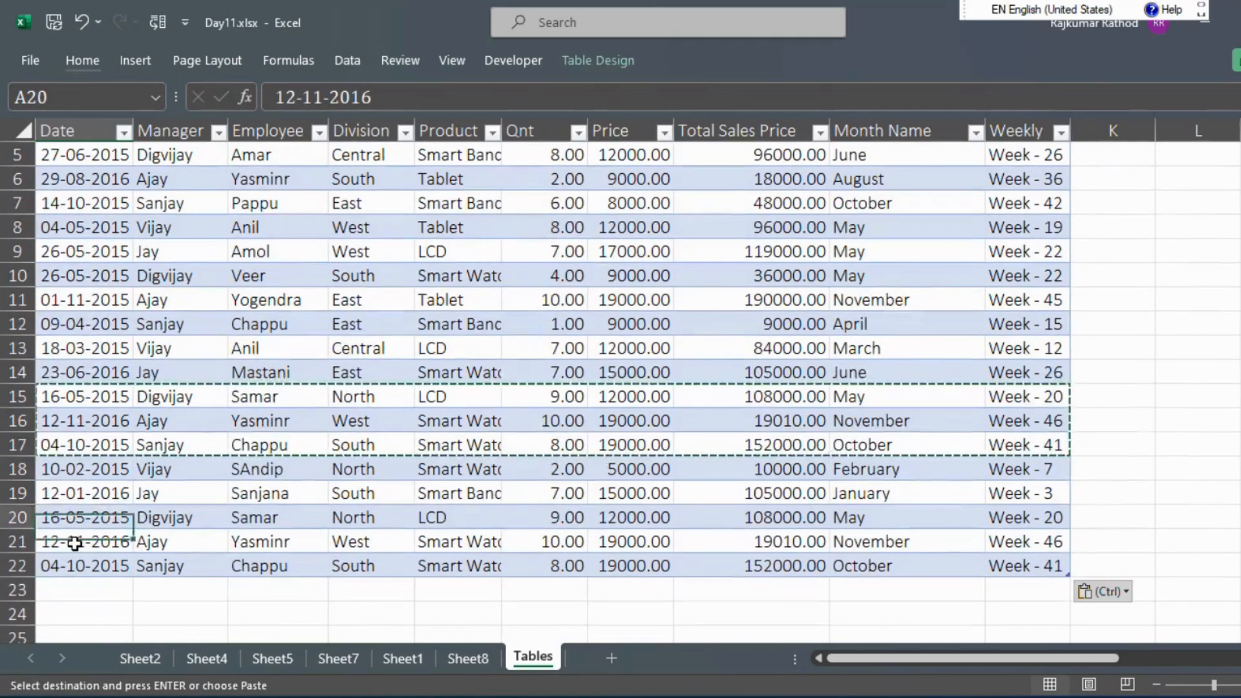
key(Up)
key(Up)
key(Up)
key(Right)
key(Right)
key(Right)
key(Right)
key(Right)
key(Right)
key(Right)
key(Right)
key(Right)
key(Right)
key(Right)
key(Right)
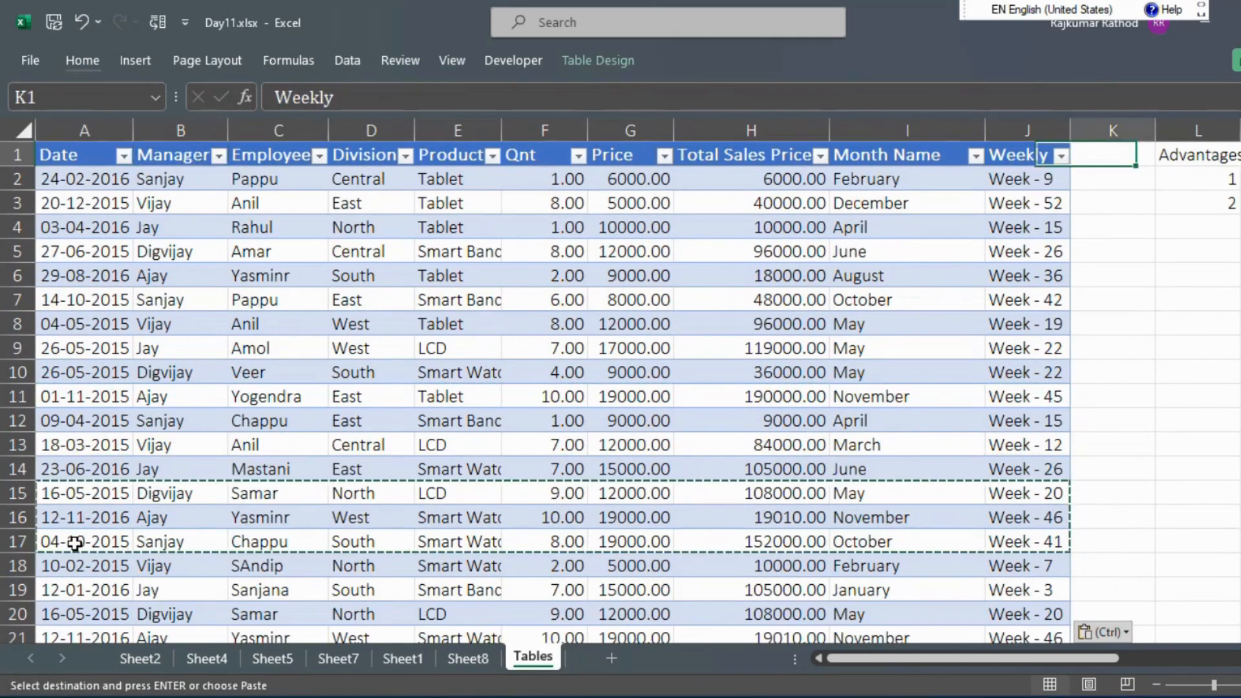
key(Down)
key(Down)
key(Down)
key(Down)
key(Left)
key(Up)
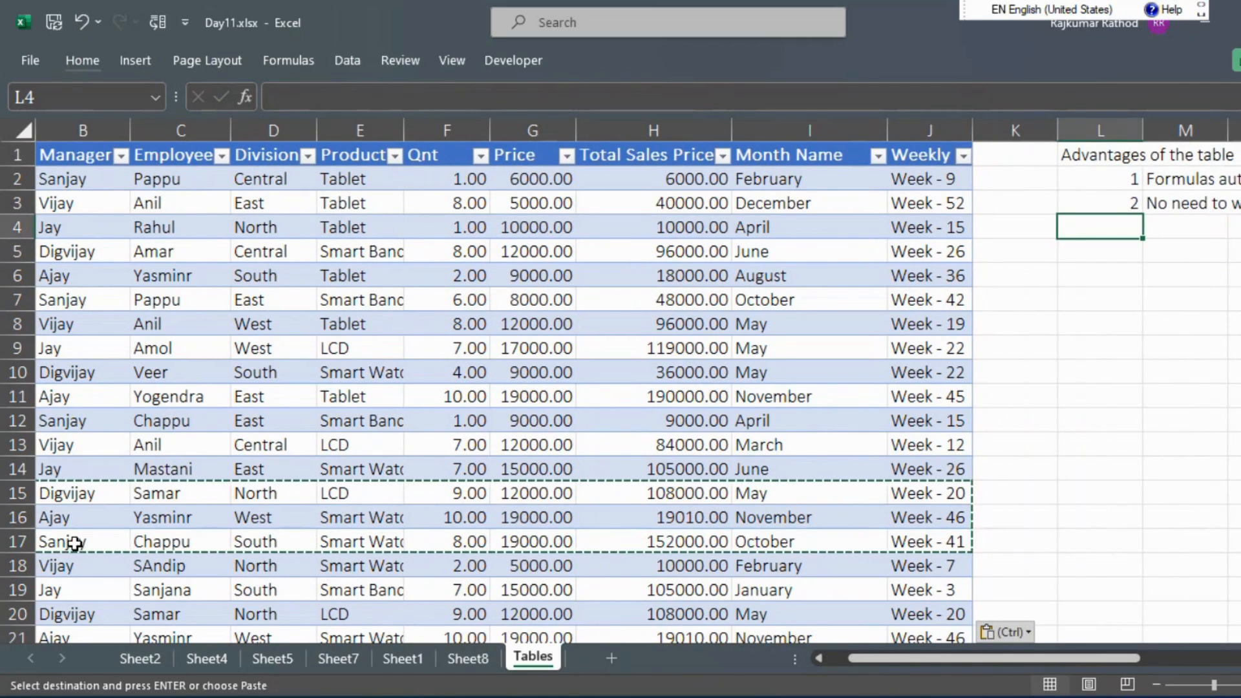
text(3)
key(Tab)
Enter "You can customize the formatting as you want" in M4 as the third table advantage
text(You can)
key(BackSpace)
text(an cu)
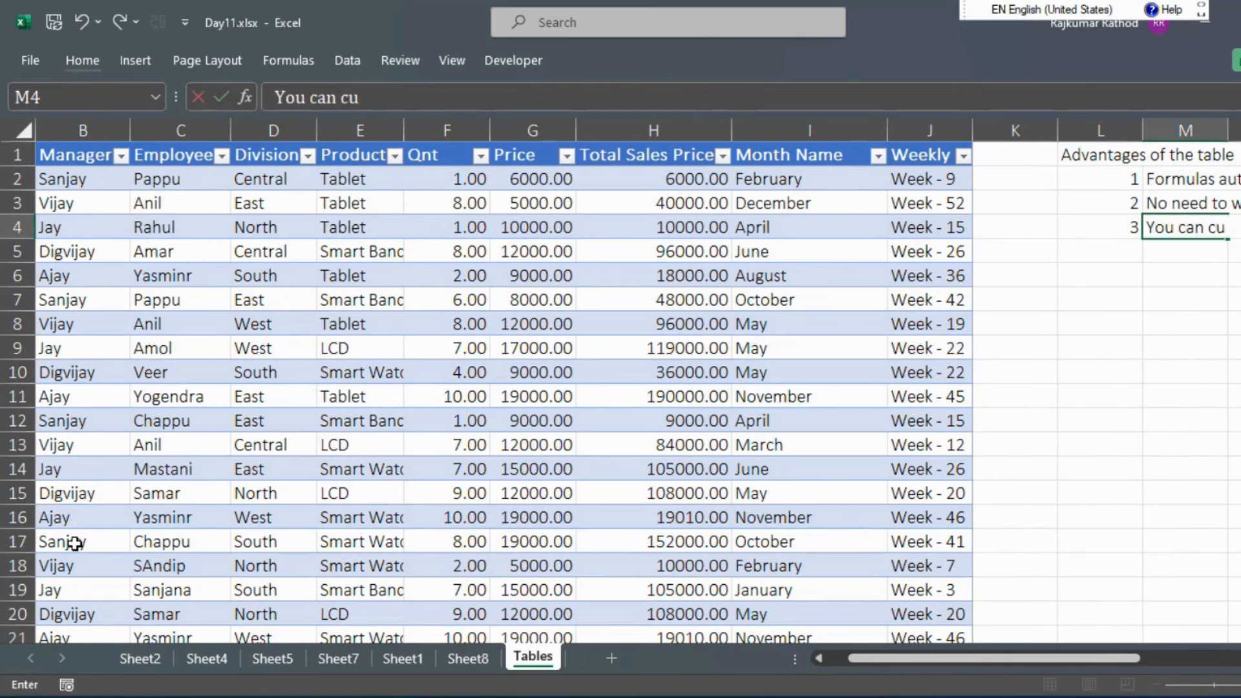
text(stomizde)
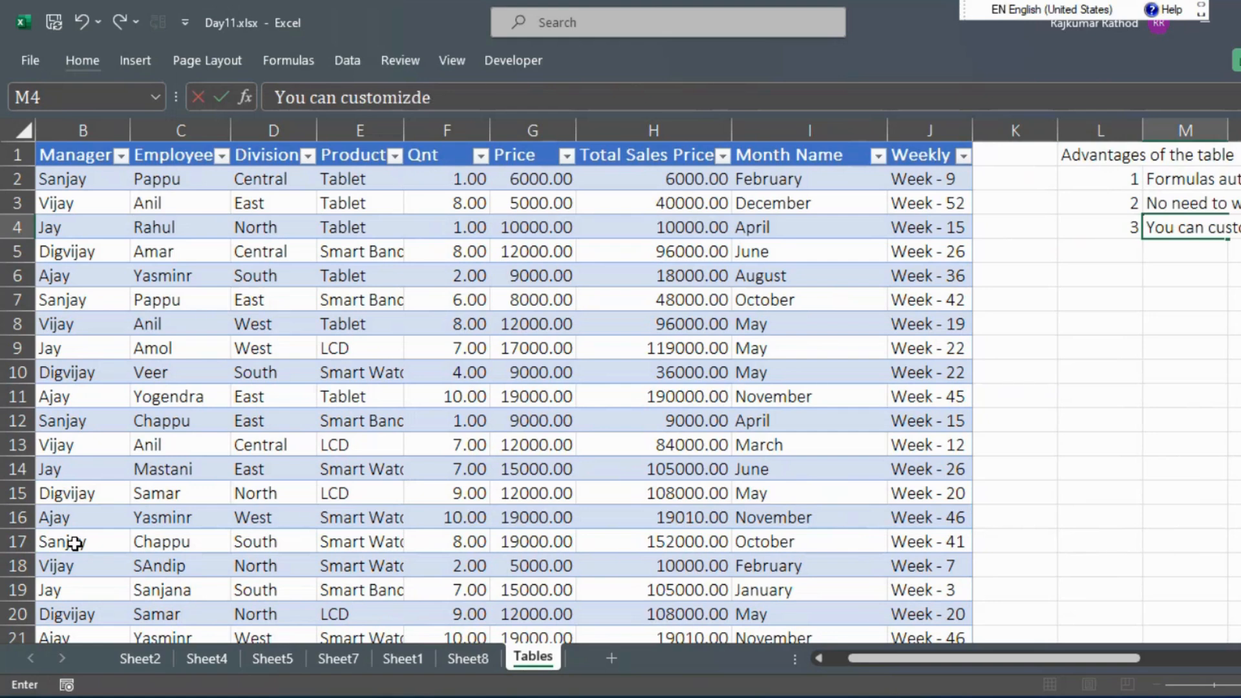
key(BackSpace)
key(BackSpace)
text(e the fr)
key(BackSpace)
text(orm)
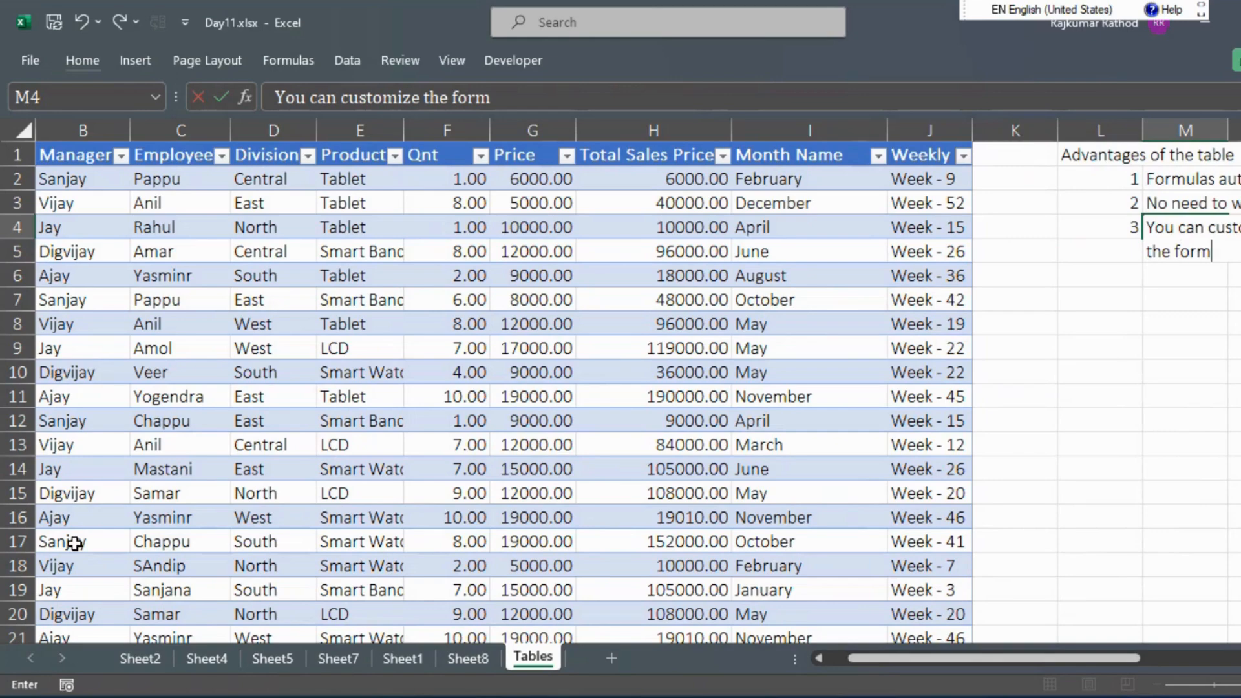
text(atting as you want)
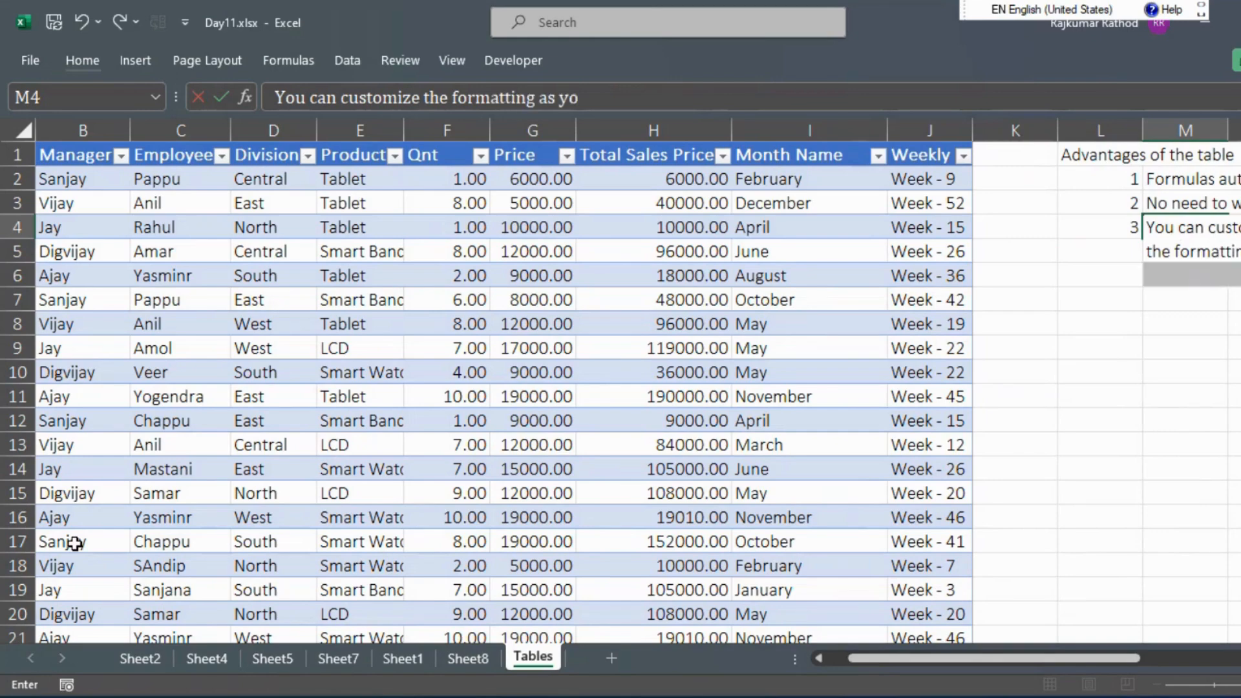
key(Return)
key(Left)
key(Left)
key(ctrl+Home)
key(Down)
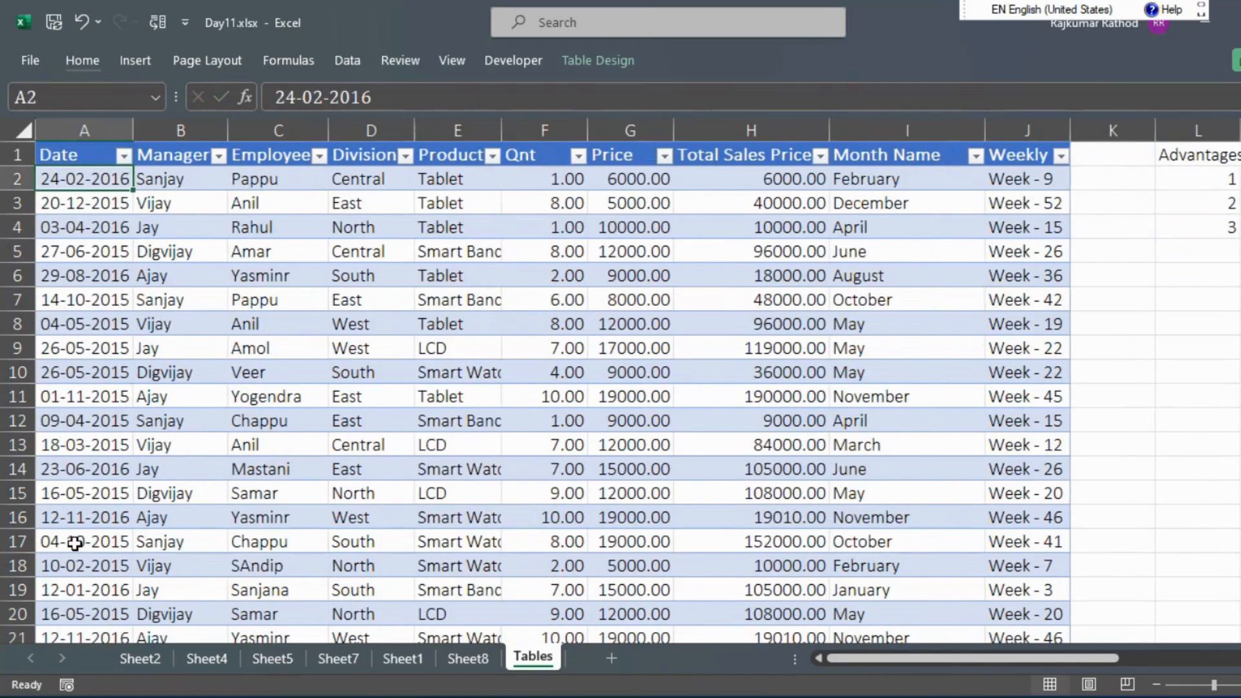
click(1211, 395)
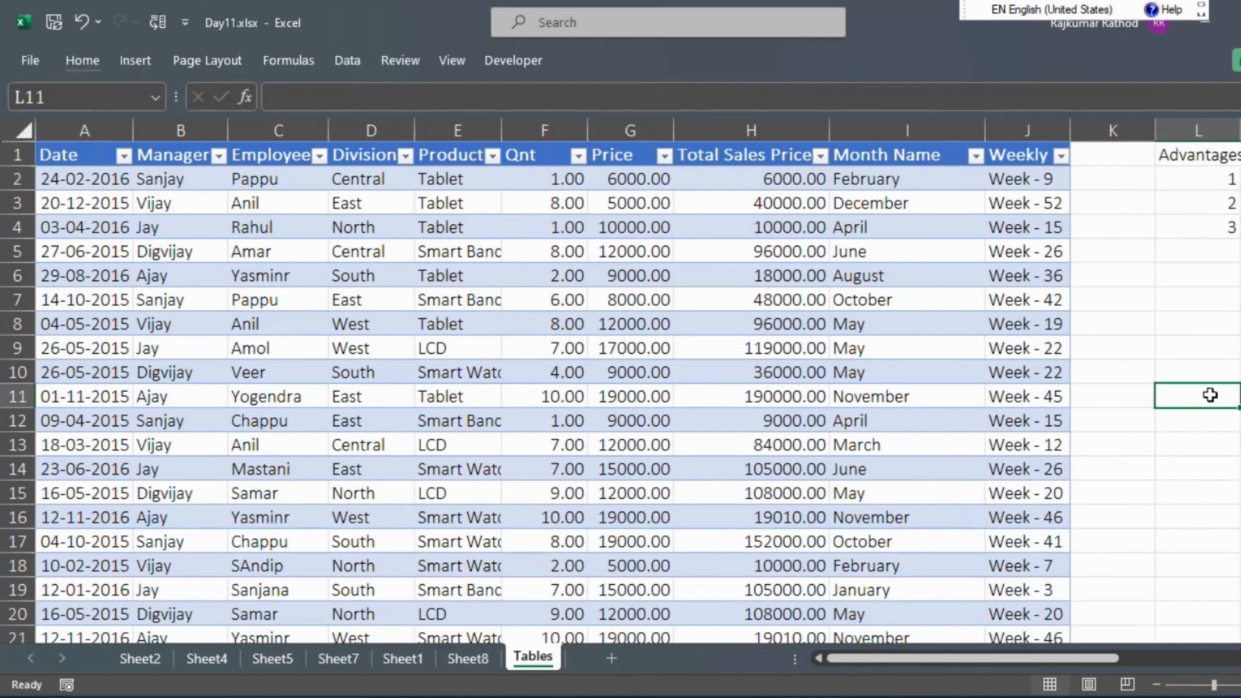
click(763, 416)
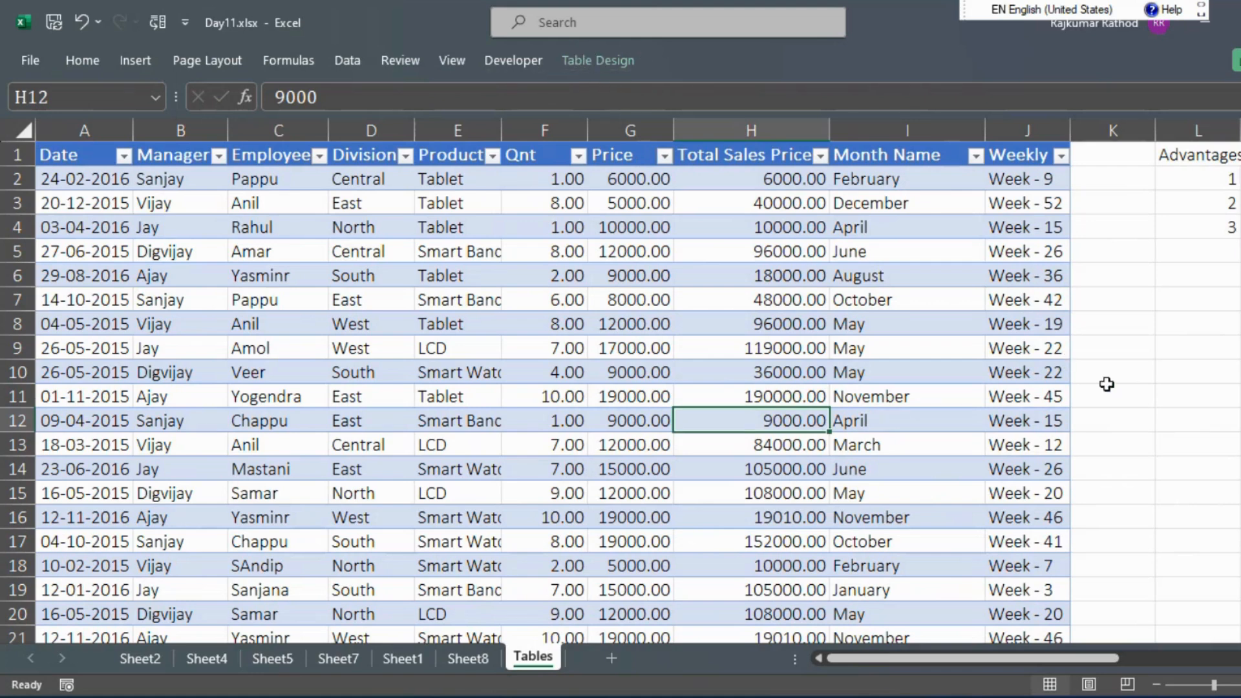
click(1195, 331)
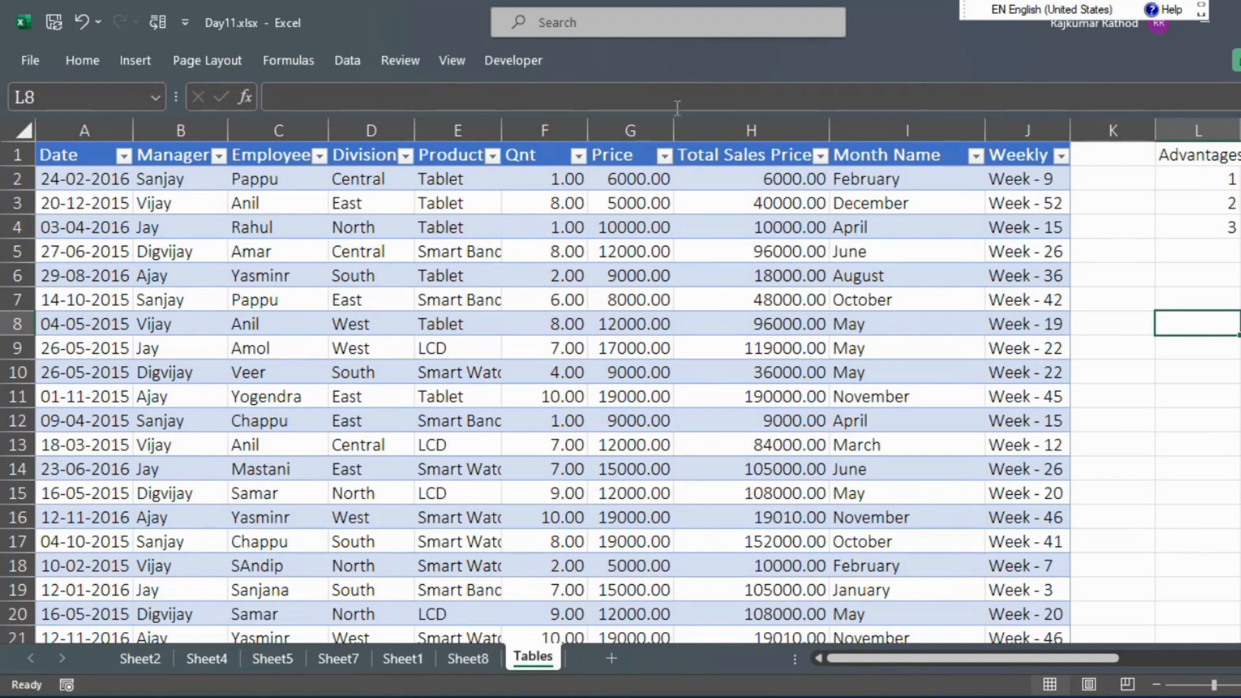
Rename the sales data table as Test_Table
click(388, 343)
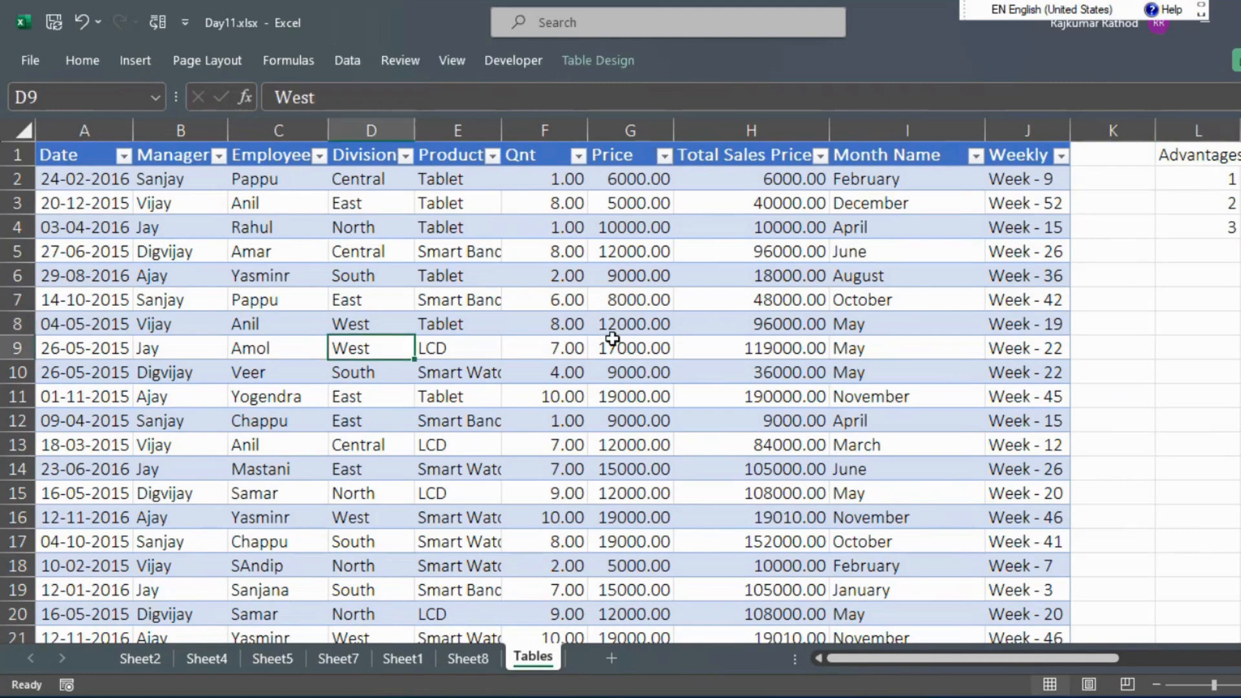
click(604, 64)
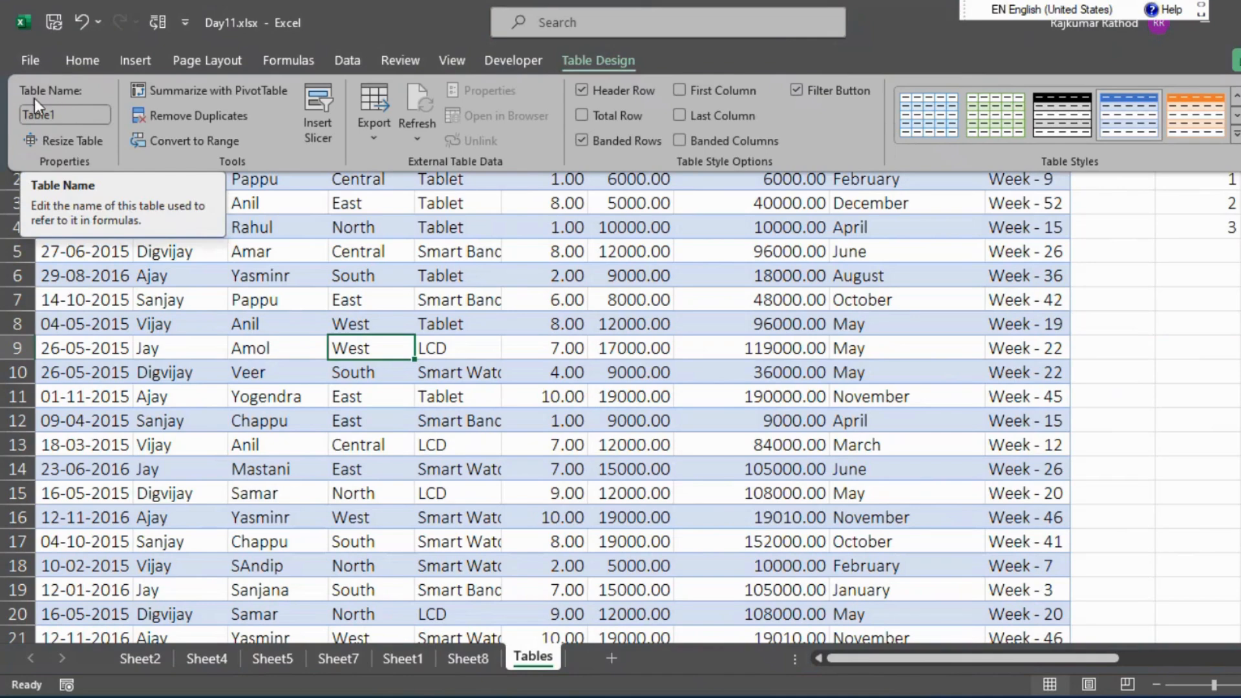
click(68, 116)
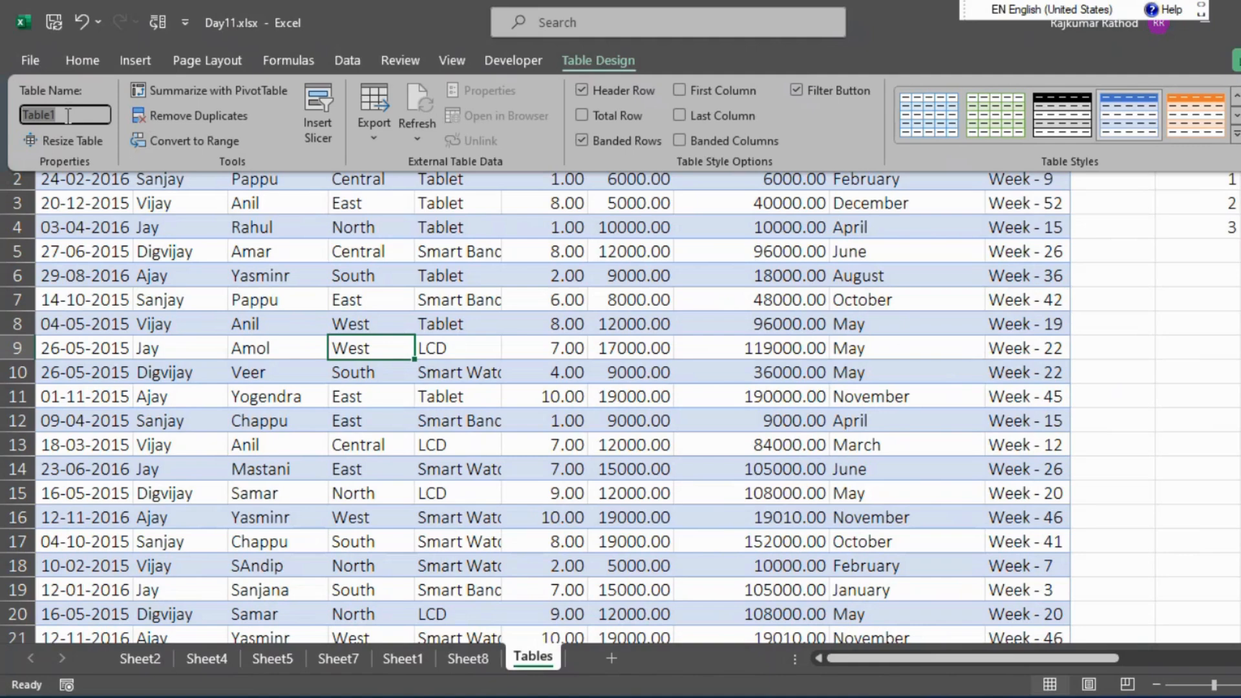
text(Test_A)
key(BackSpace)
text(Table)
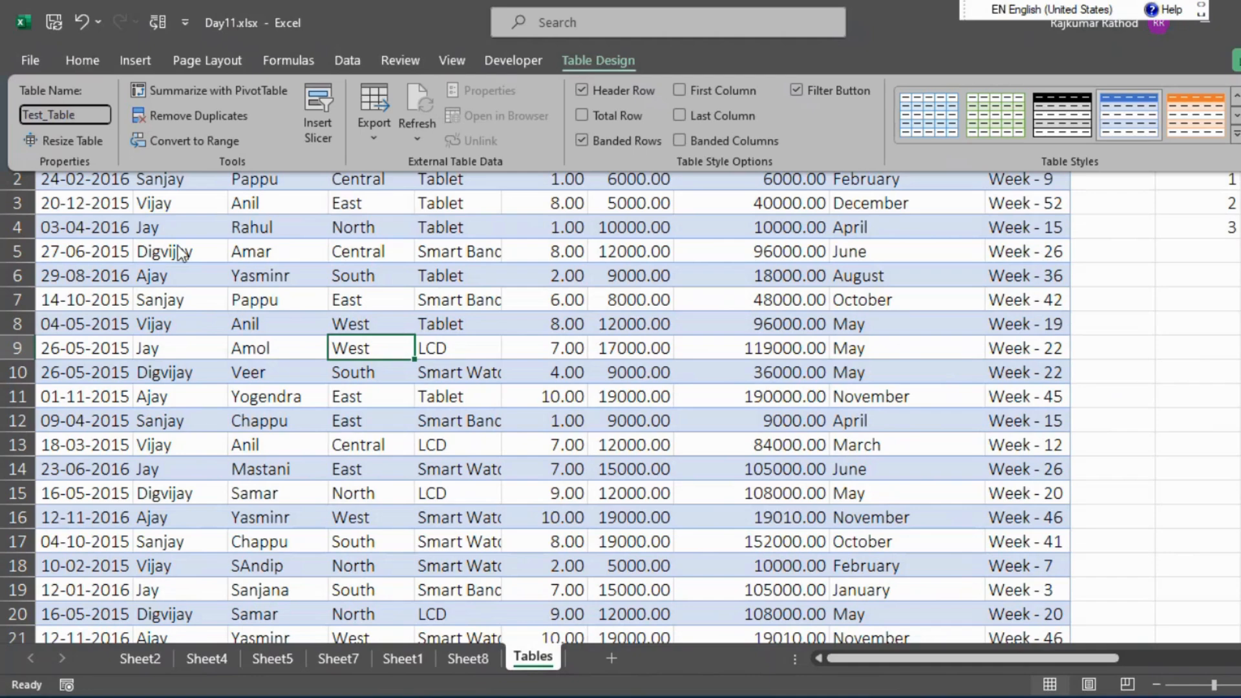
key(Return)
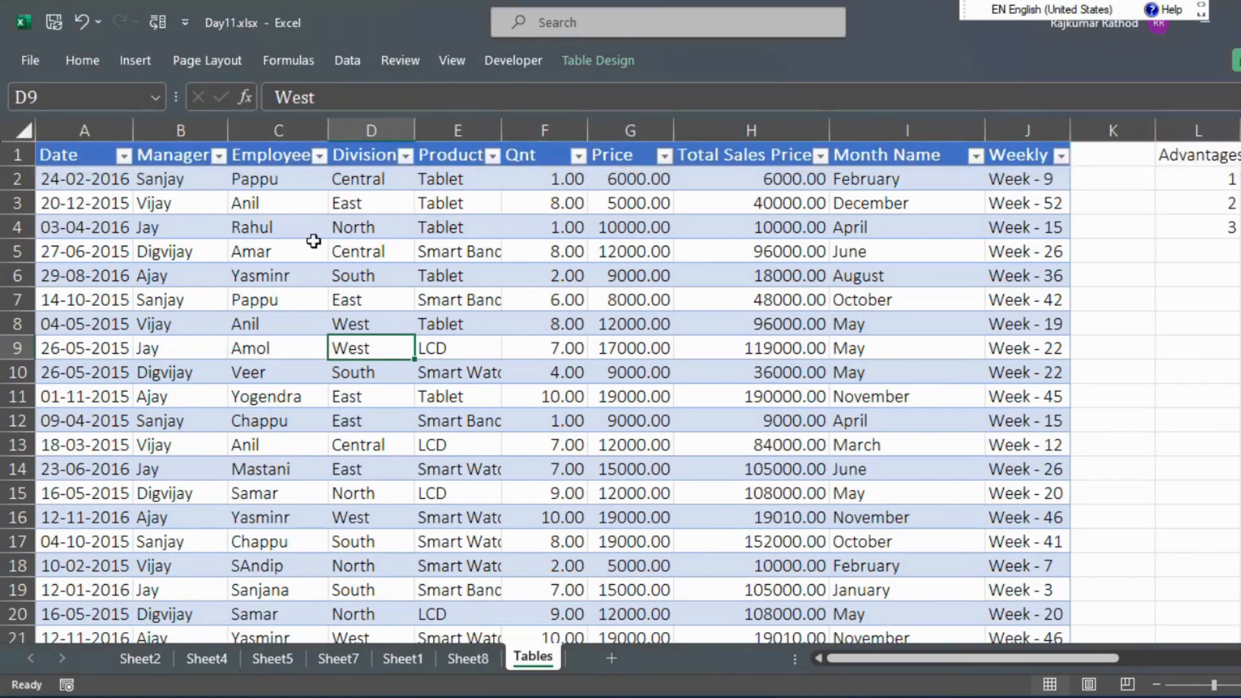
Select the whole table including its headers and try to pick Test_Table from the list of defined names
click(199, 250)
key(ctrl+Home)
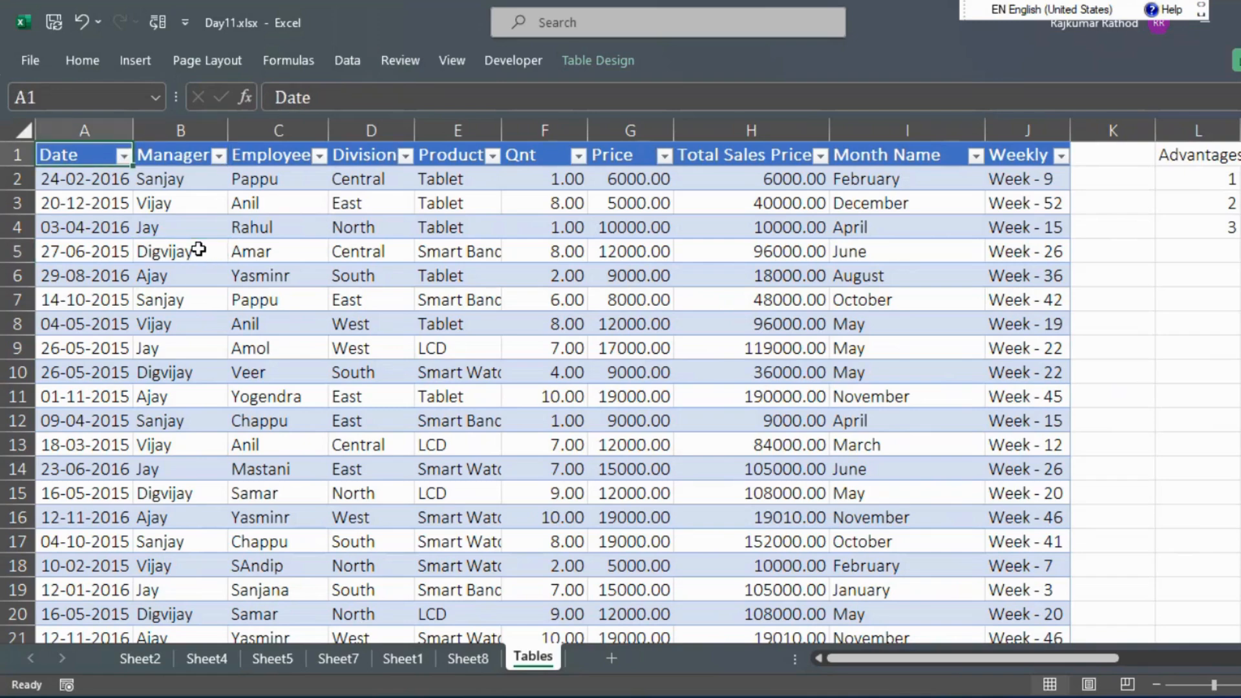
key(ctrl+shift+End)
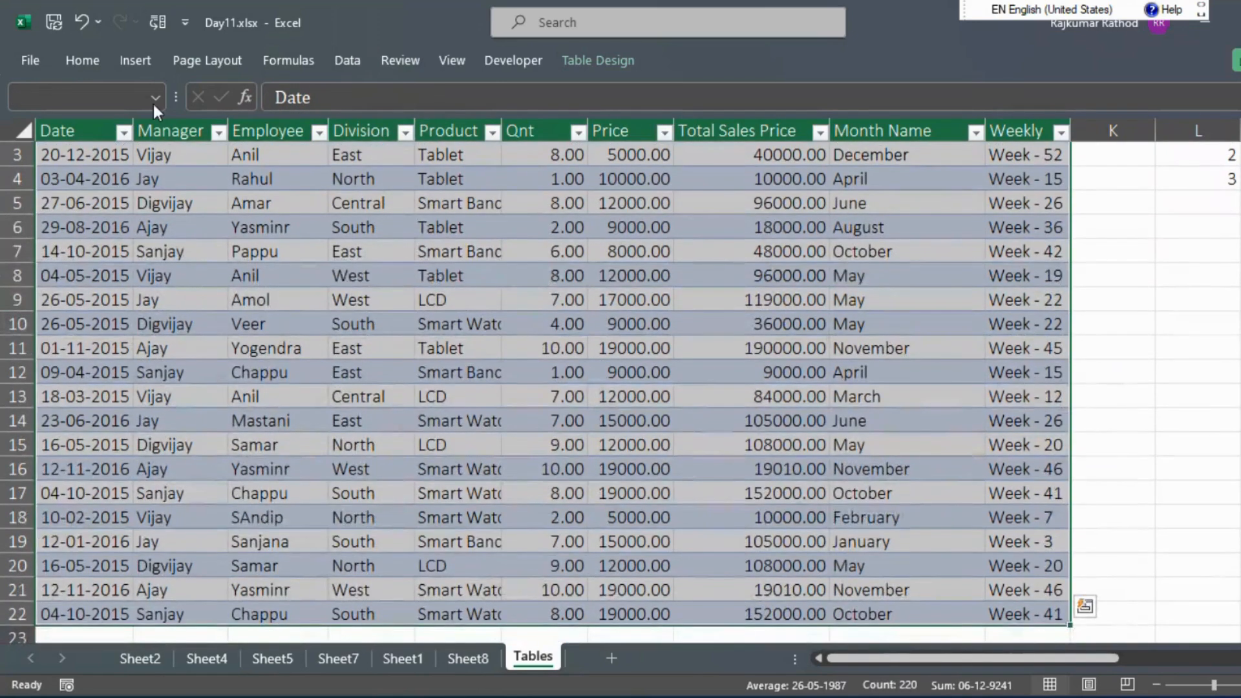
click(154, 104)
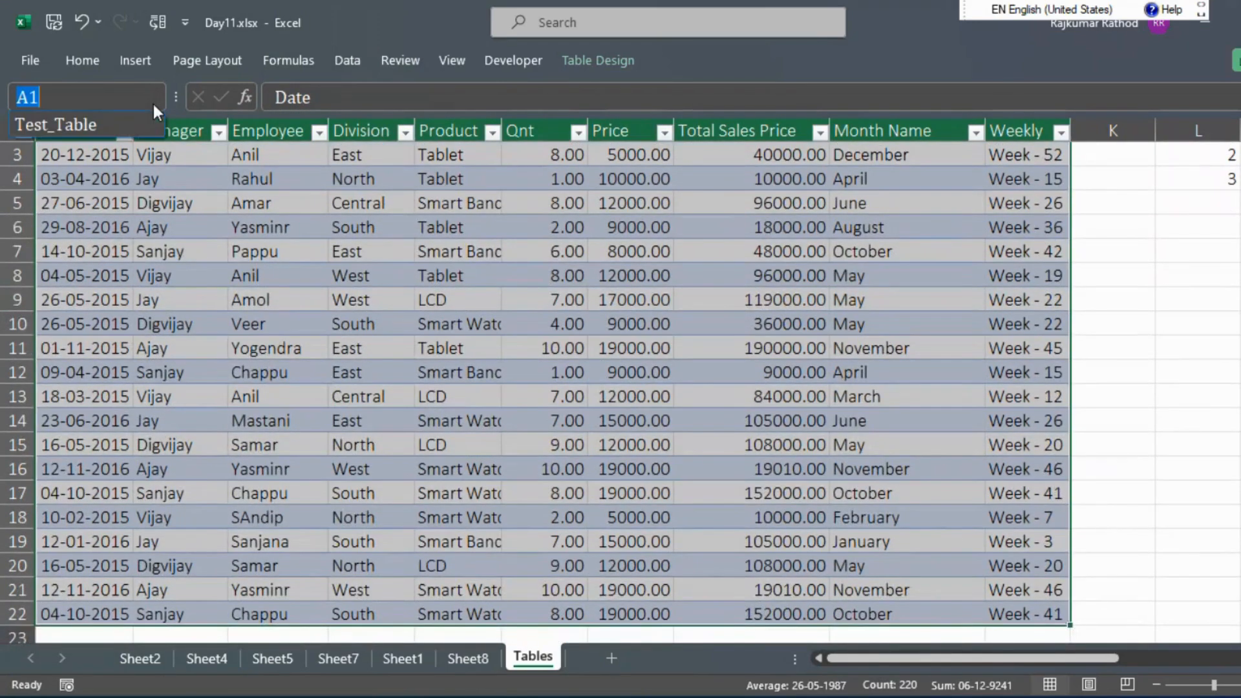
click(43, 125)
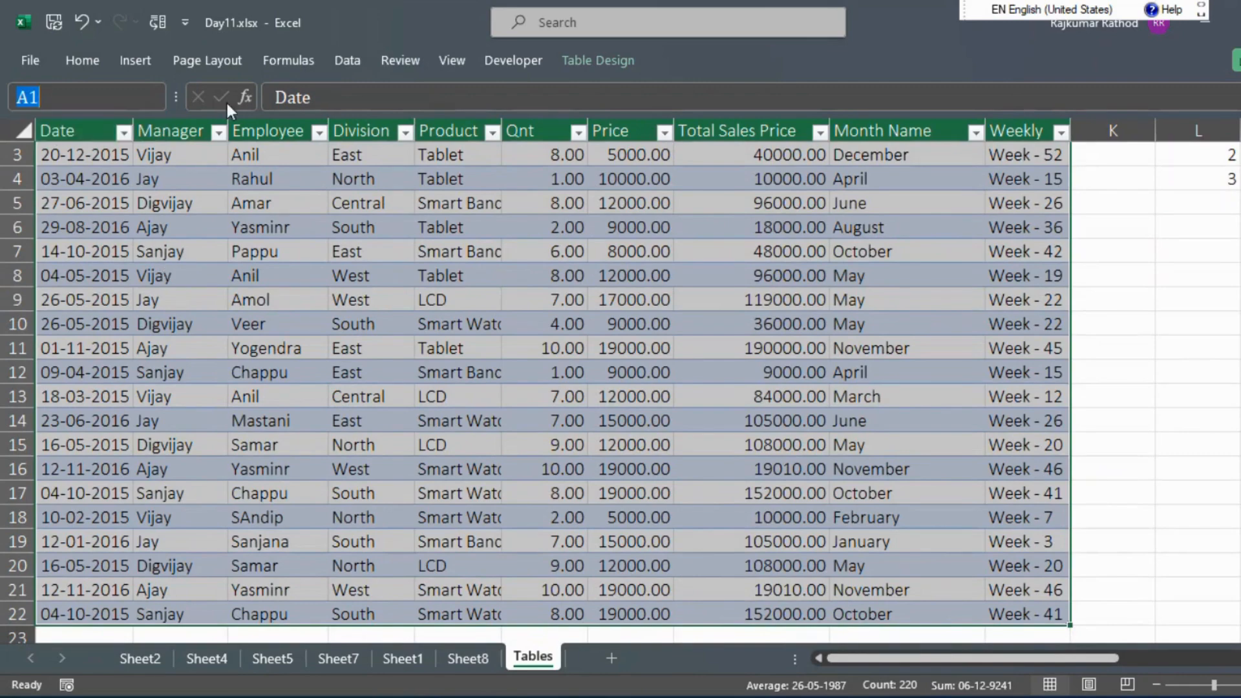
Starting from the empty cell L10, jump to the table's data range by its defined name Test_Table
click(1205, 326)
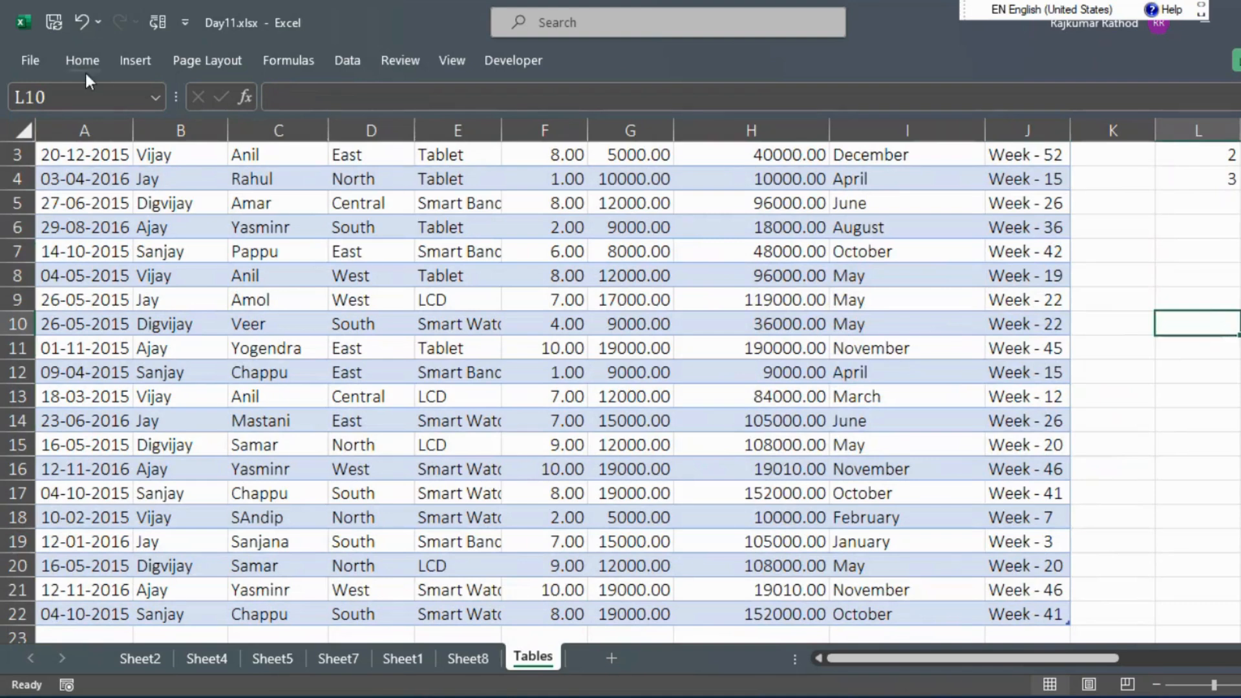
click(155, 97)
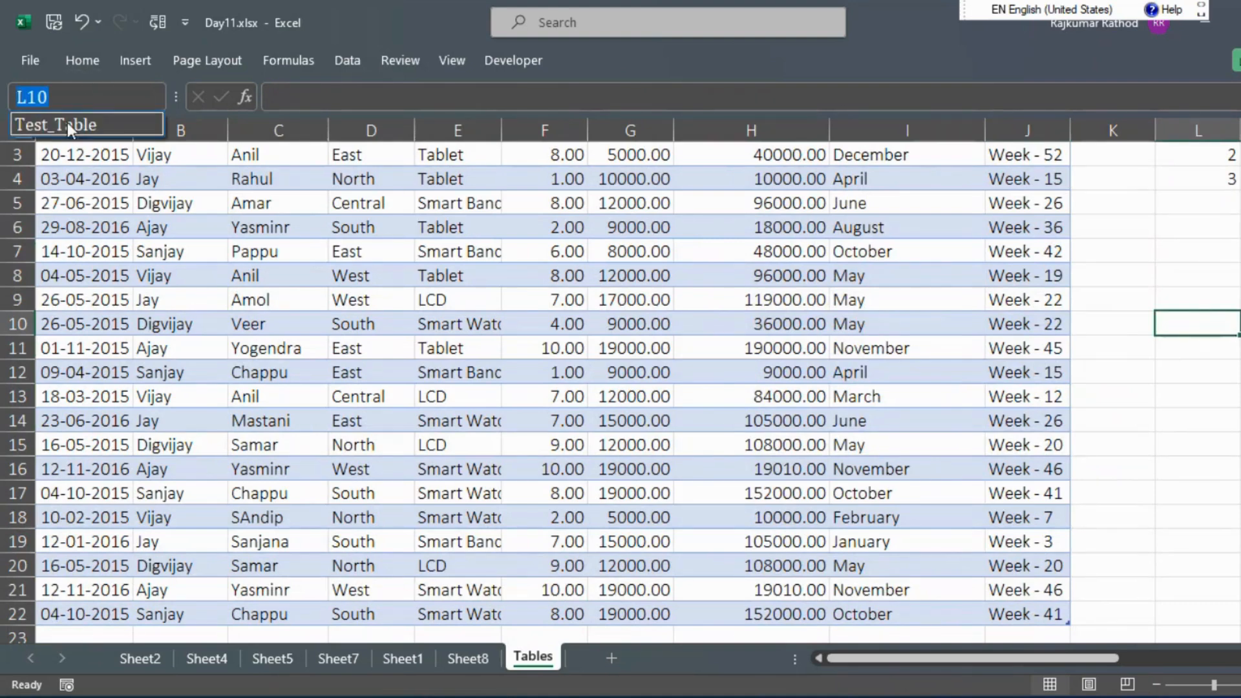
click(43, 129)
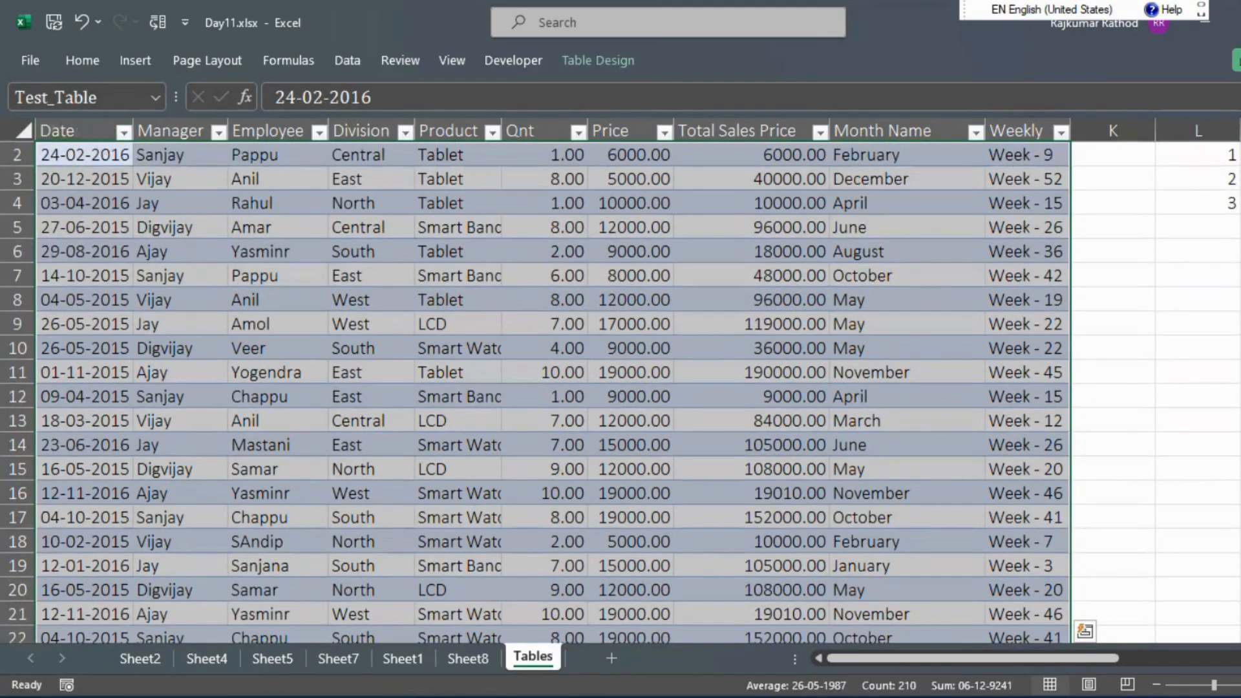
scroll(584, 341, down, 1)
scroll(584, 340, up, 2)
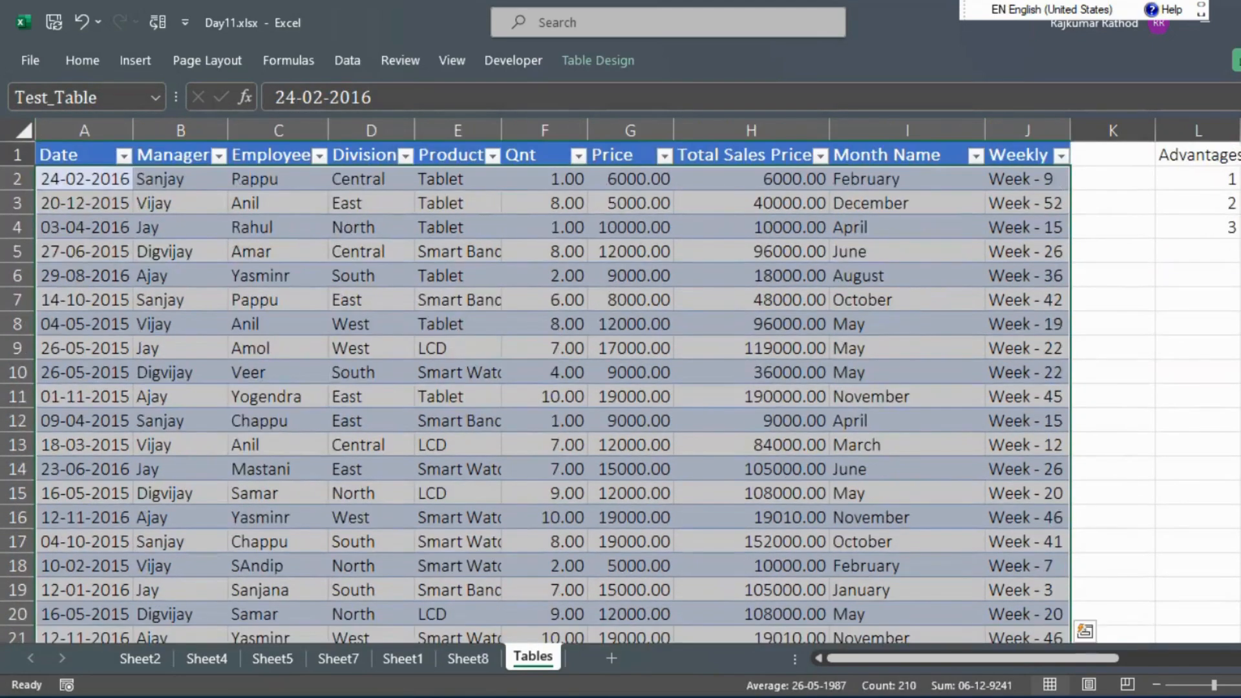
Go to the Product header cell E1 and check the workbook's list of defined names
click(585, 340)
click(497, 282)
key(ctrl+Up)
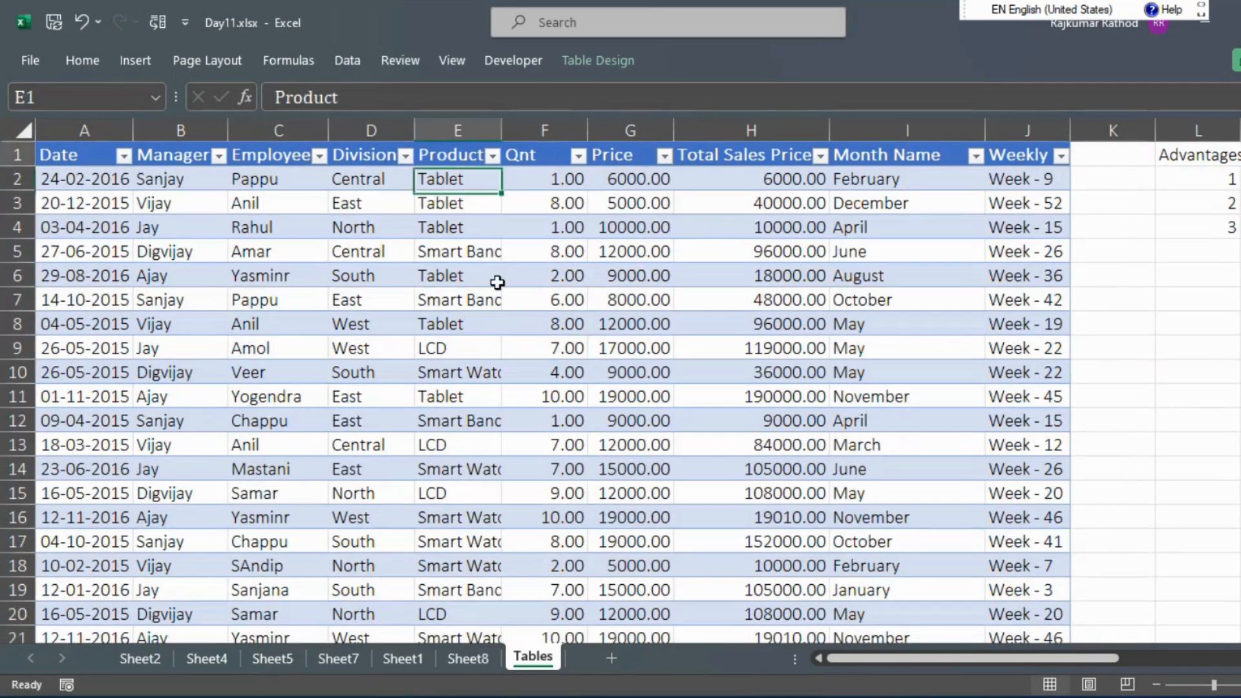
click(155, 94)
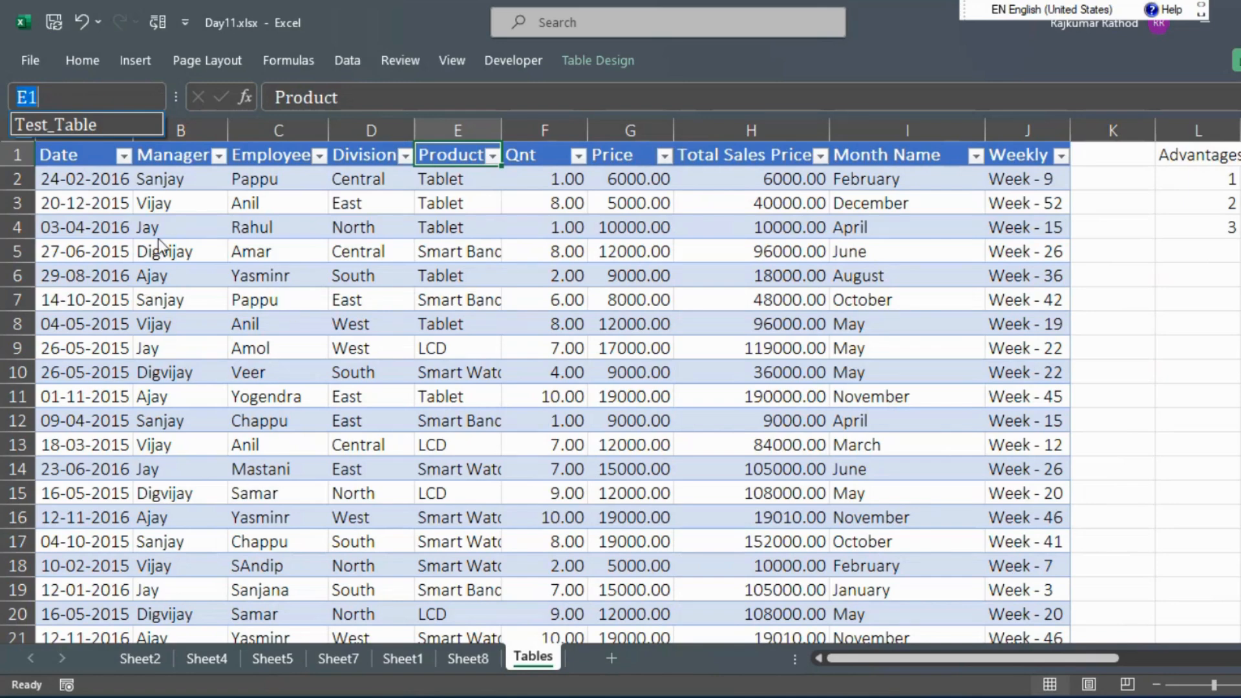
key(Escape)
Select the header row A1:J1 and check which defined names are available for it
key(Left)
key(Left)
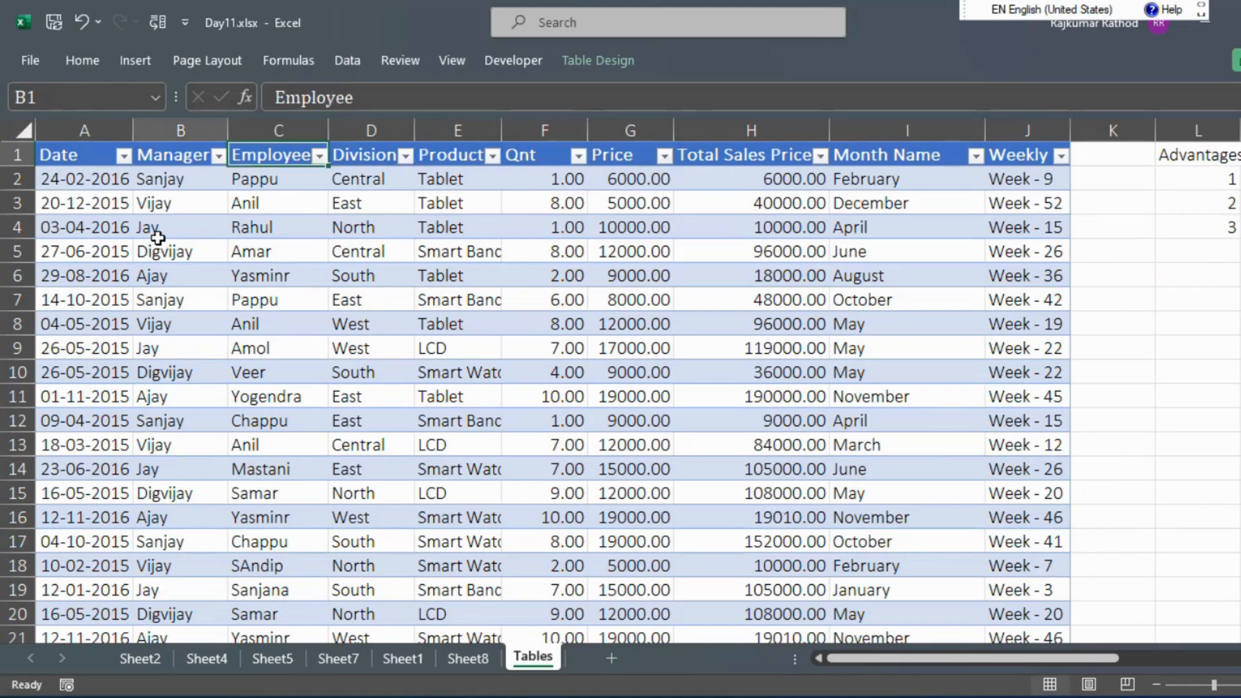
key(Left)
key(Left)
key(ctrl+shift+Right)
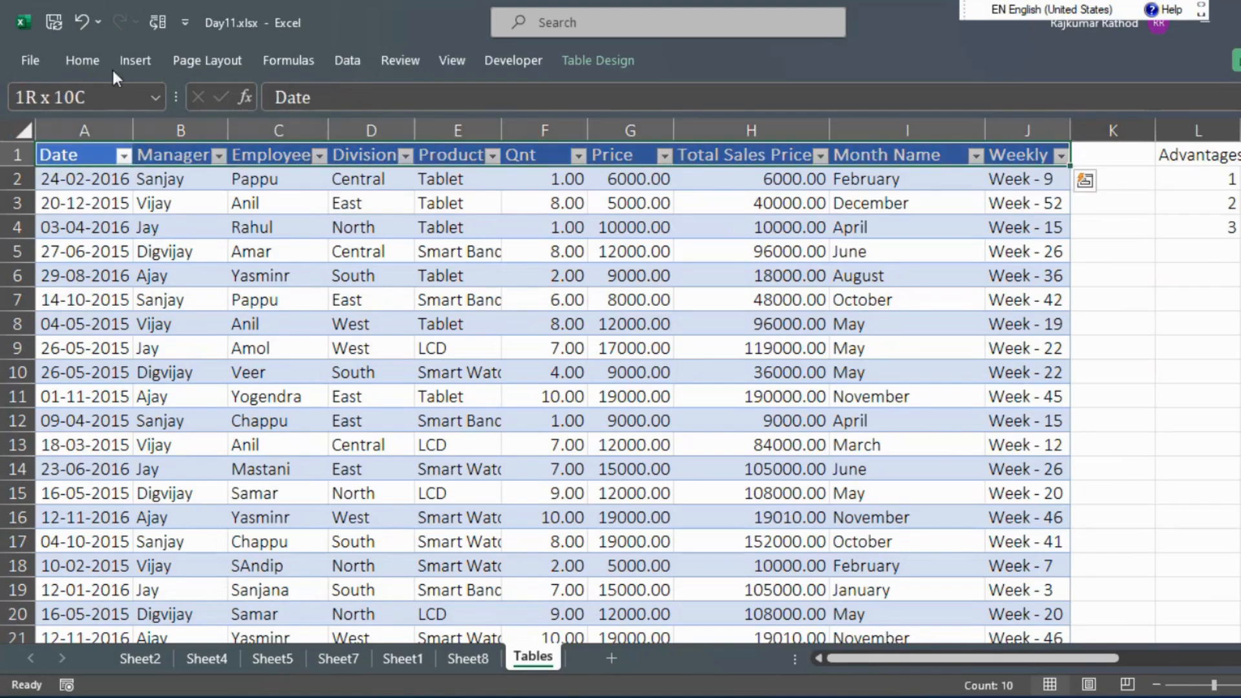
click(155, 97)
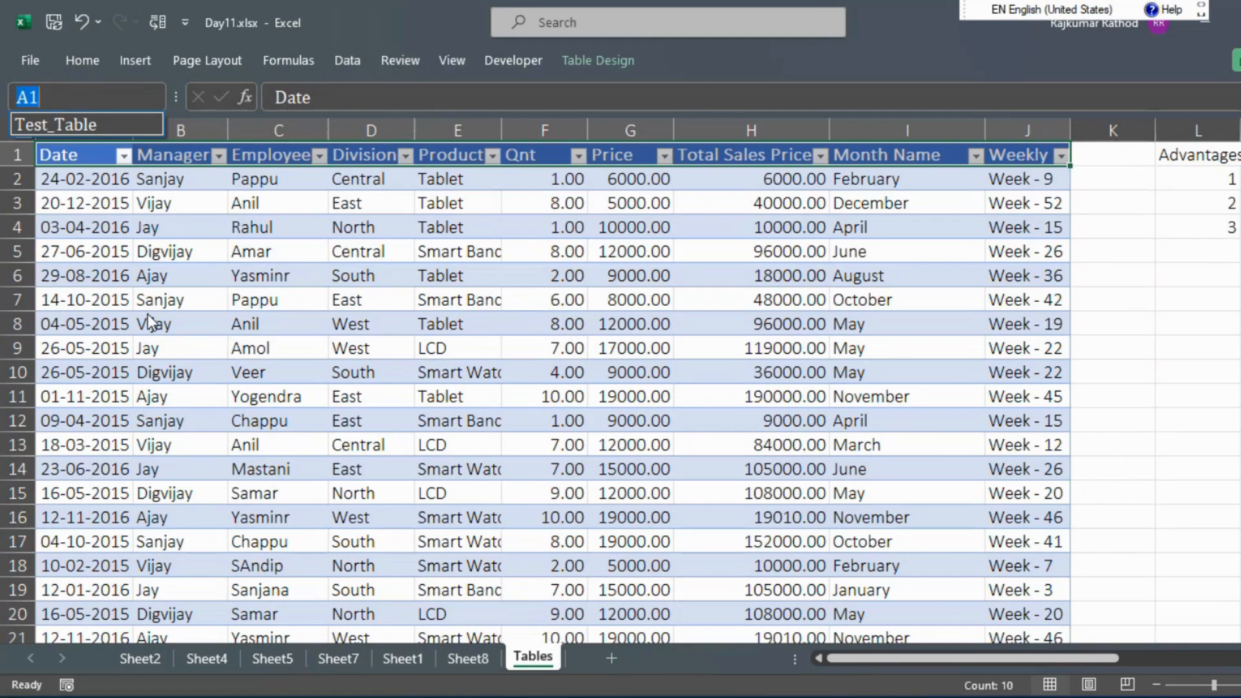
key(Escape)
click(942, 298)
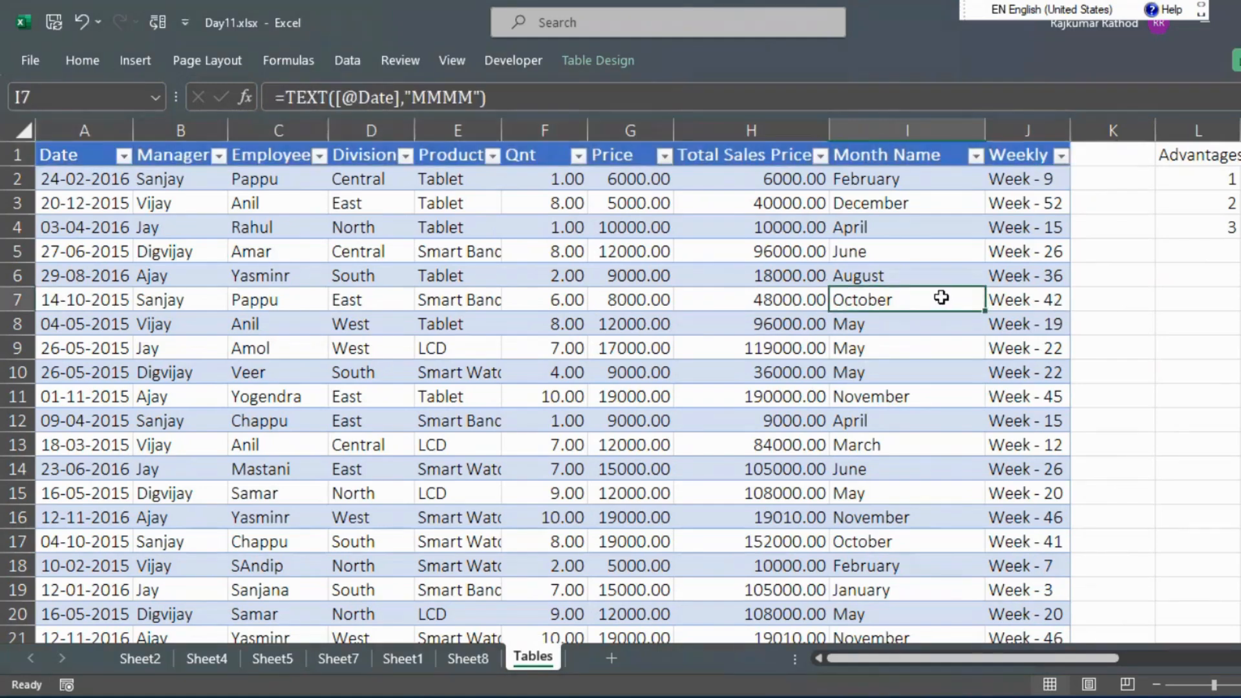
key(Right)
key(Right)
key(Right)
key(Right)
key(Left)
key(Left)
key(Left)
key(Left)
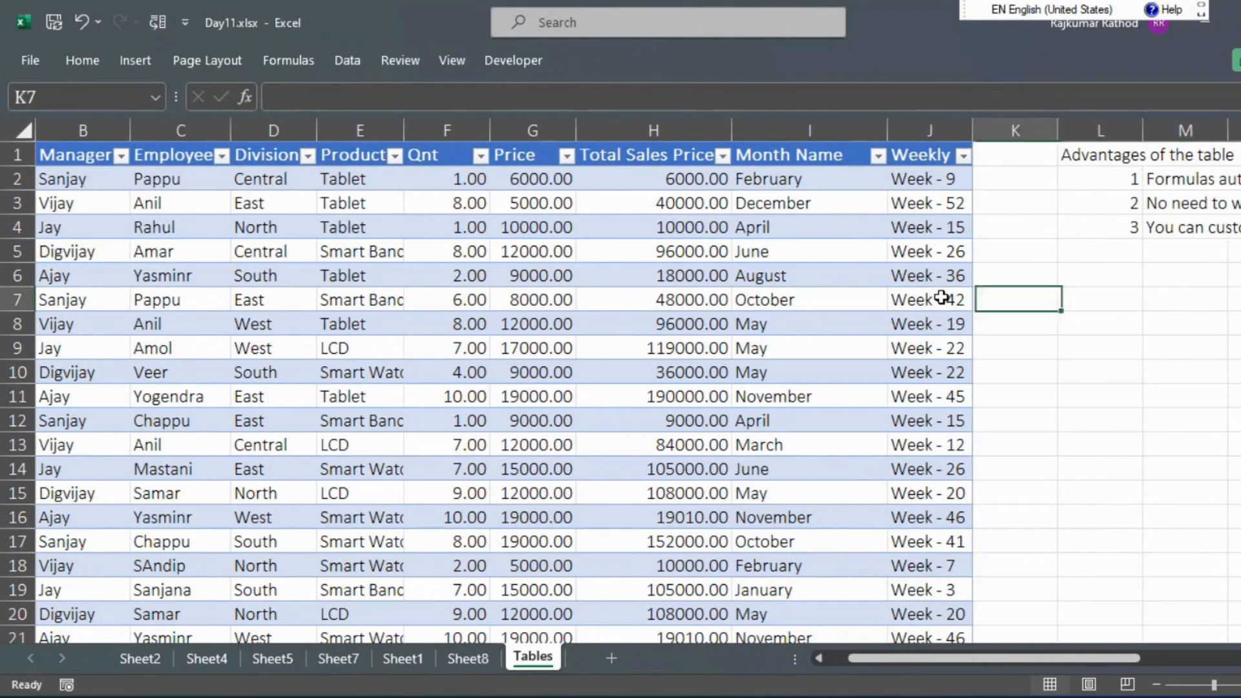
Select the whole table from the Date header and apply the light-blue banded Dark table style with a black header row
key(Left)
key(ctrl+Up)
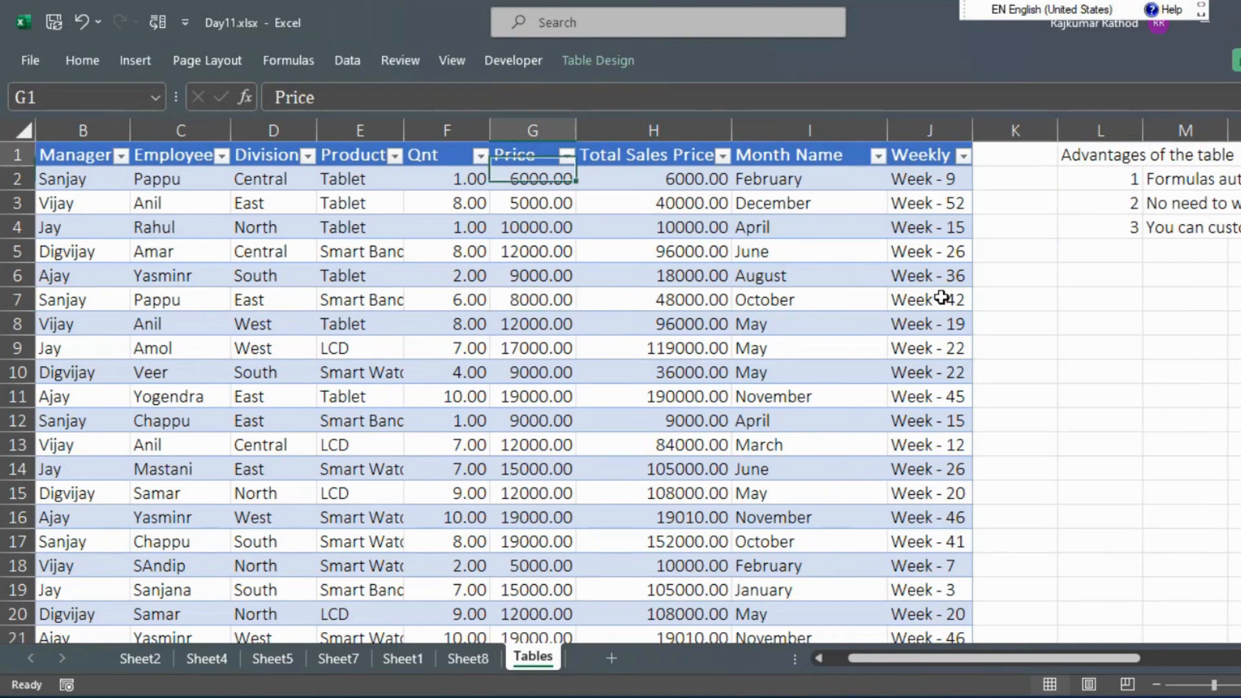
key(ctrl+Left)
key(ctrl+shift+Right)
key(ctrl+shift+Down)
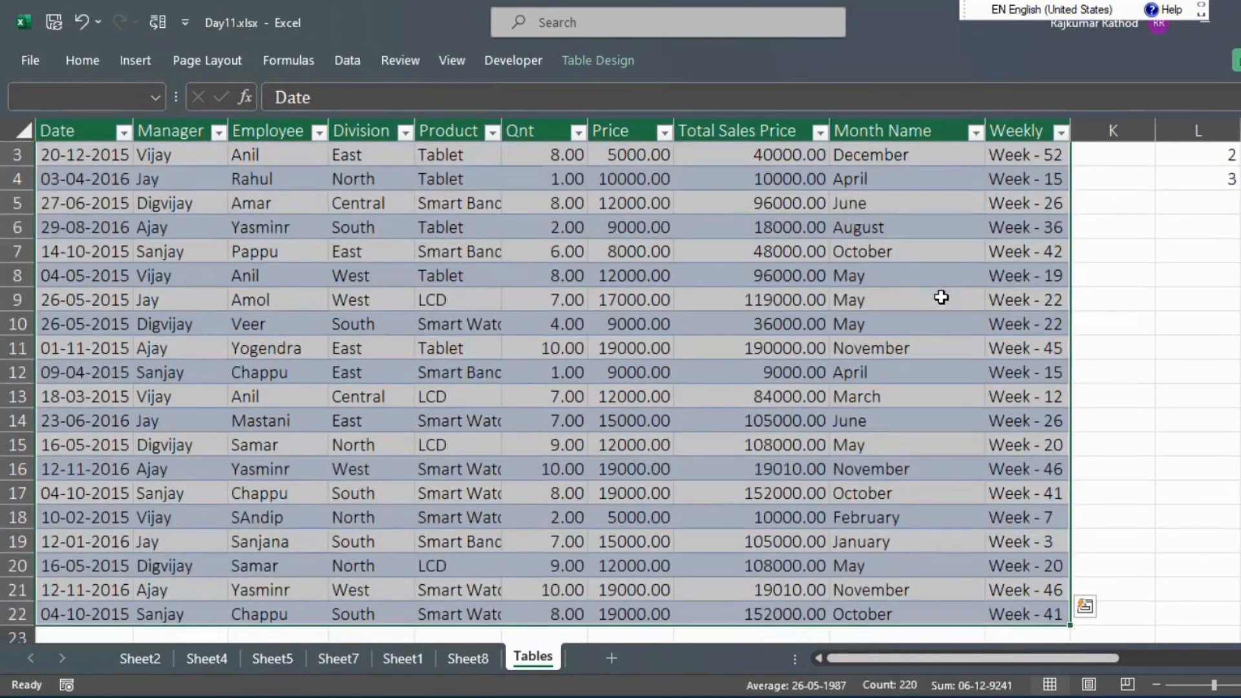
click(619, 64)
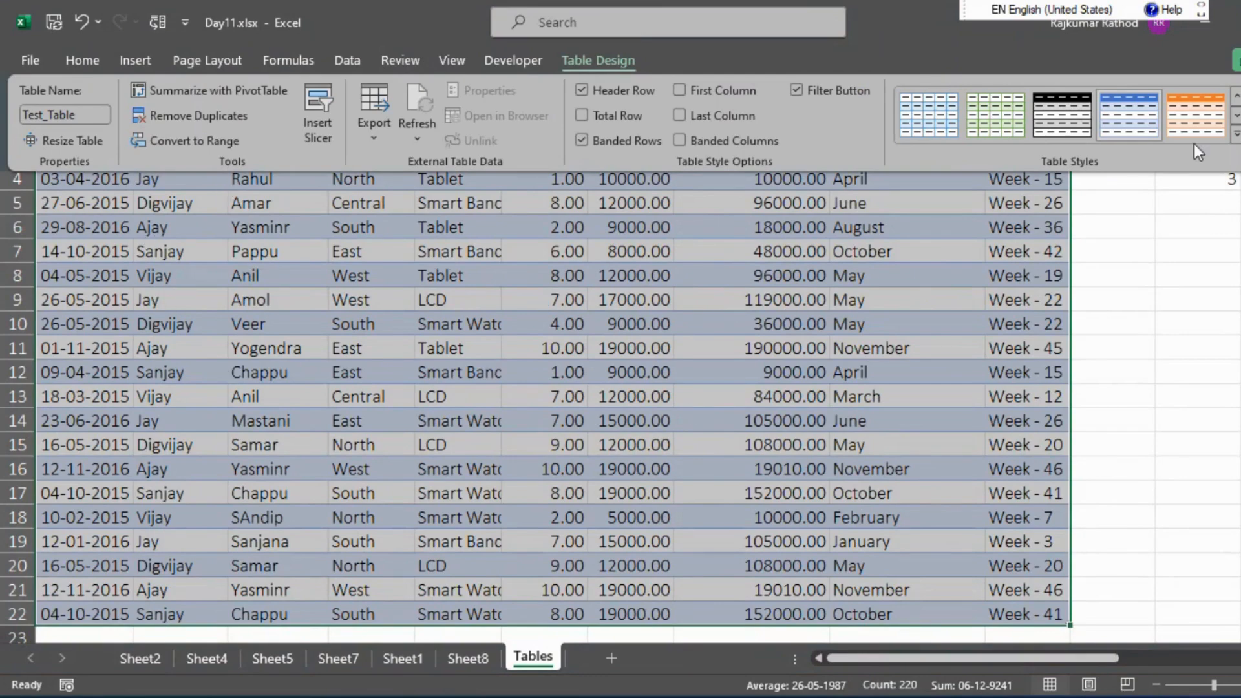
click(1236, 137)
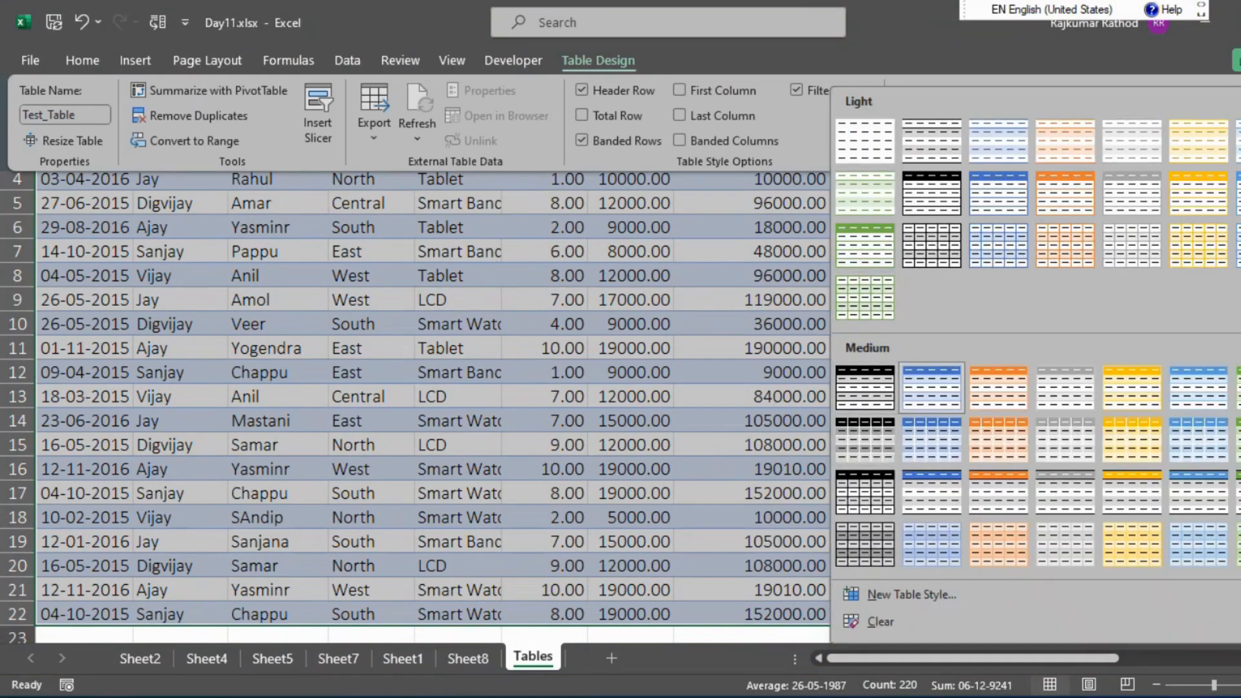
scroll(1034, 334, down, 3)
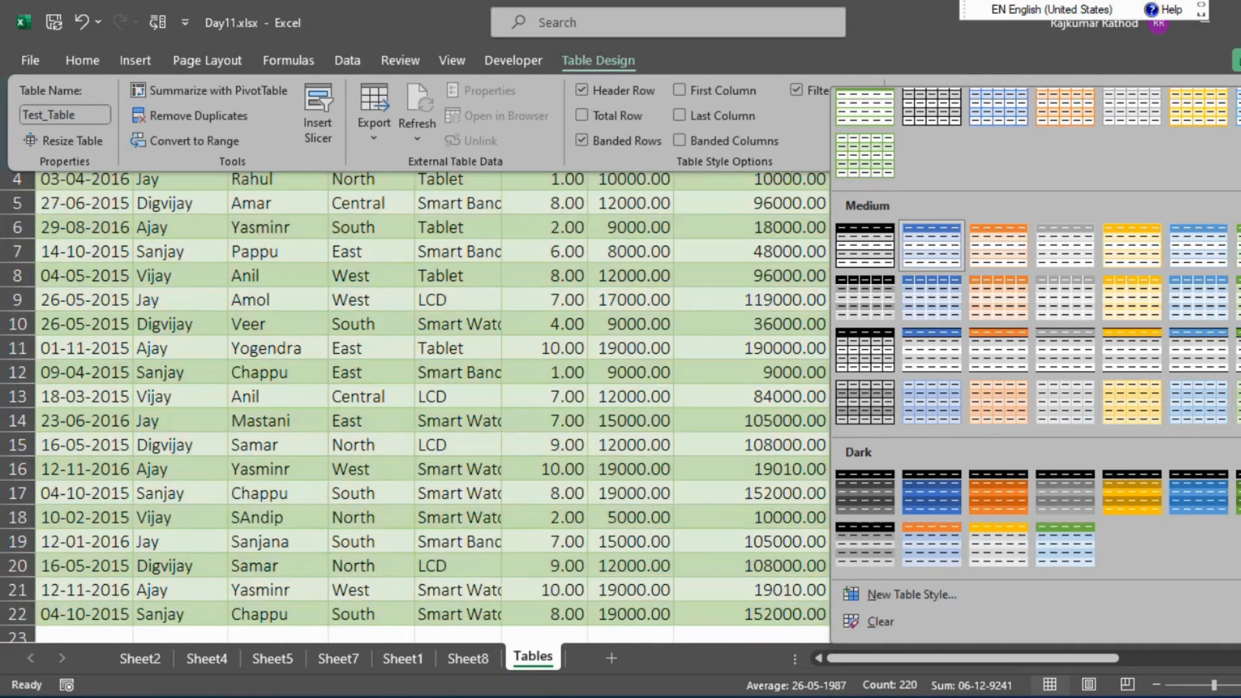
scroll(1036, 333, up, 1)
scroll(1003, 195, up, 2)
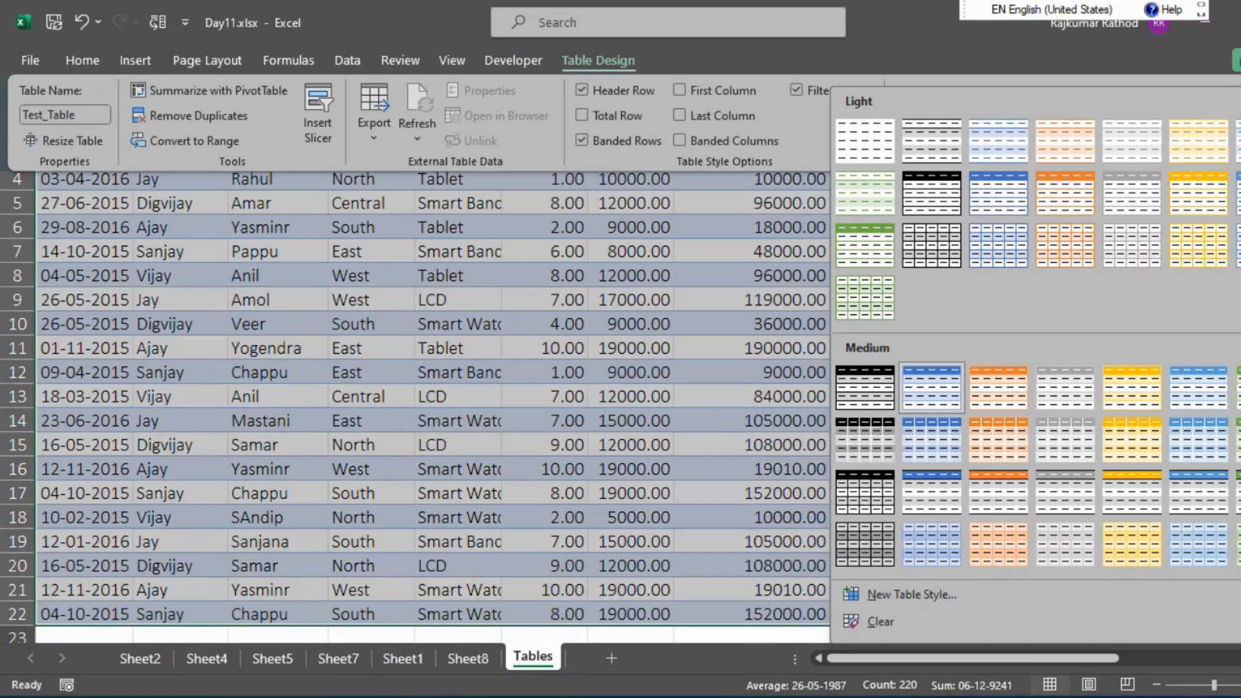
scroll(1204, 485, down, 2)
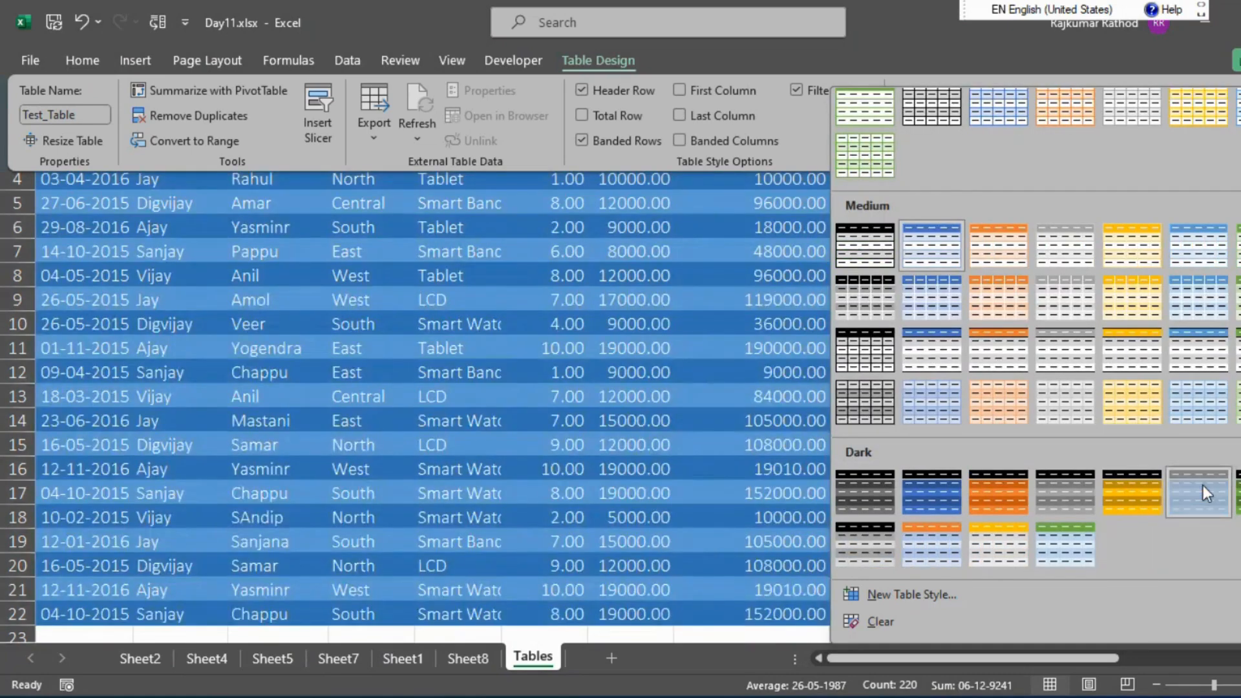
click(1203, 485)
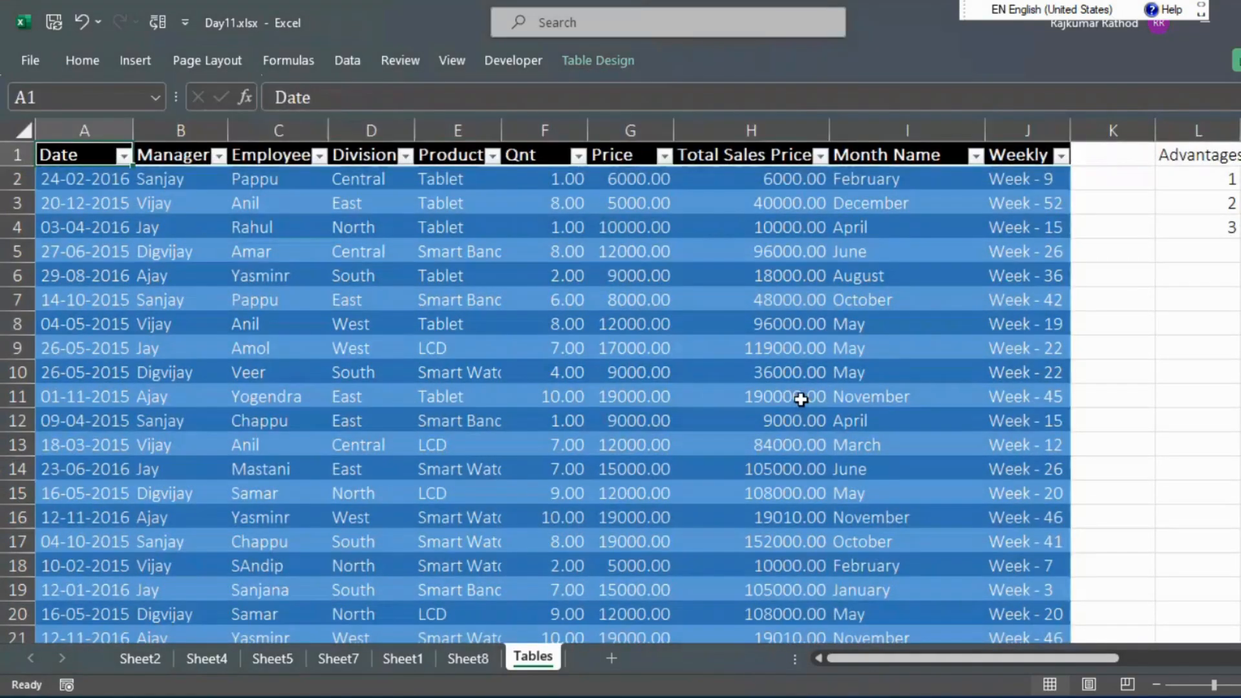
Go down through the Date column and back up to review how the new table style looks on the rows
key(Down)
key(Down)
key(Down)
key(Down)
key(Down)
key(Down)
key(Down)
key(Down)
key(Down)
key(Down)
key(Down)
key(Down)
key(Down)
key(Down)
key(Down)
key(Down)
key(Down)
key(Down)
key(Down)
key(Down)
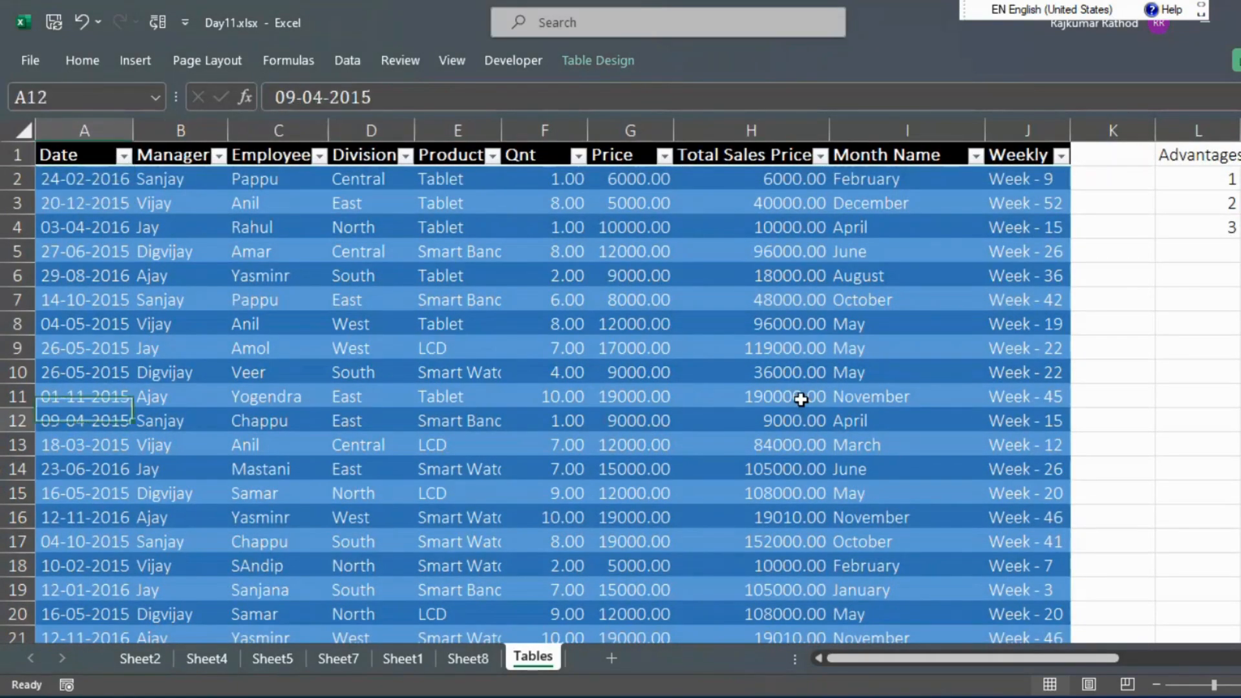
key(Up)
key(Up)
key(Up)
key(Up)
key(Up)
key(Up)
key(Up)
key(Up)
key(Up)
key(Up)
key(Up)
key(Up)
key(Up)
key(Up)
key(Up)
key(Up)
key(Up)
key(Up)
key(Up)
key(Up)
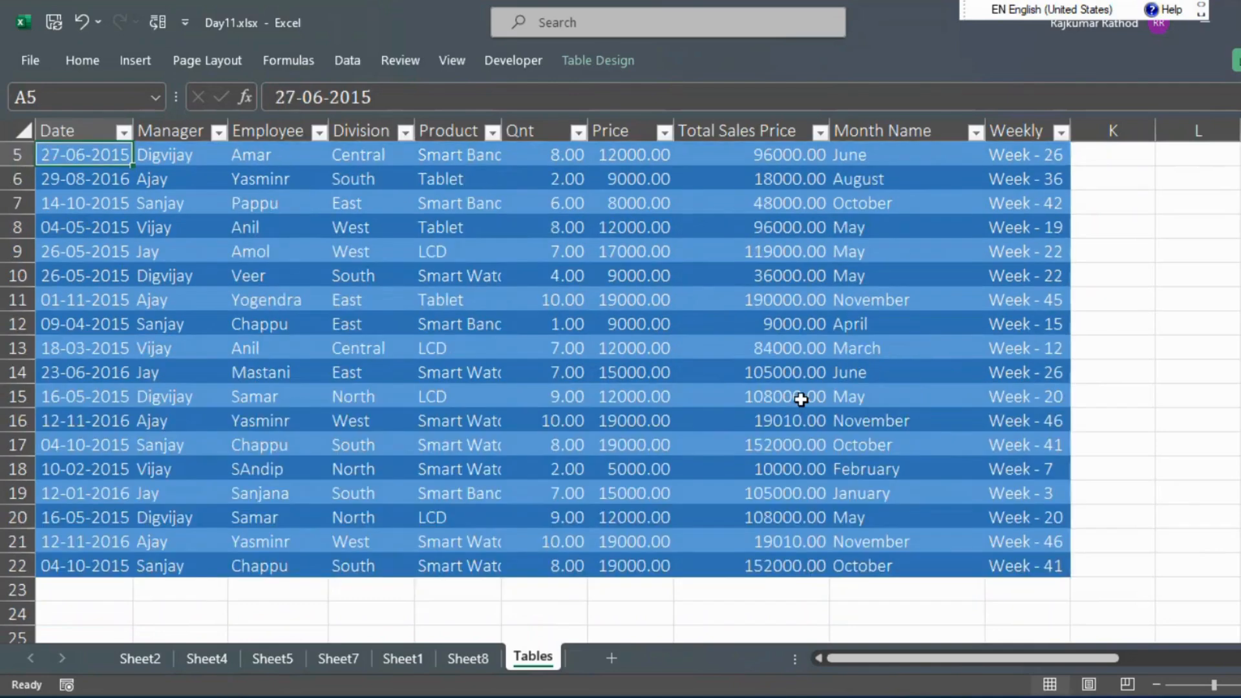
Turn on the First Column style option for the table and autofit the width of column A
click(578, 59)
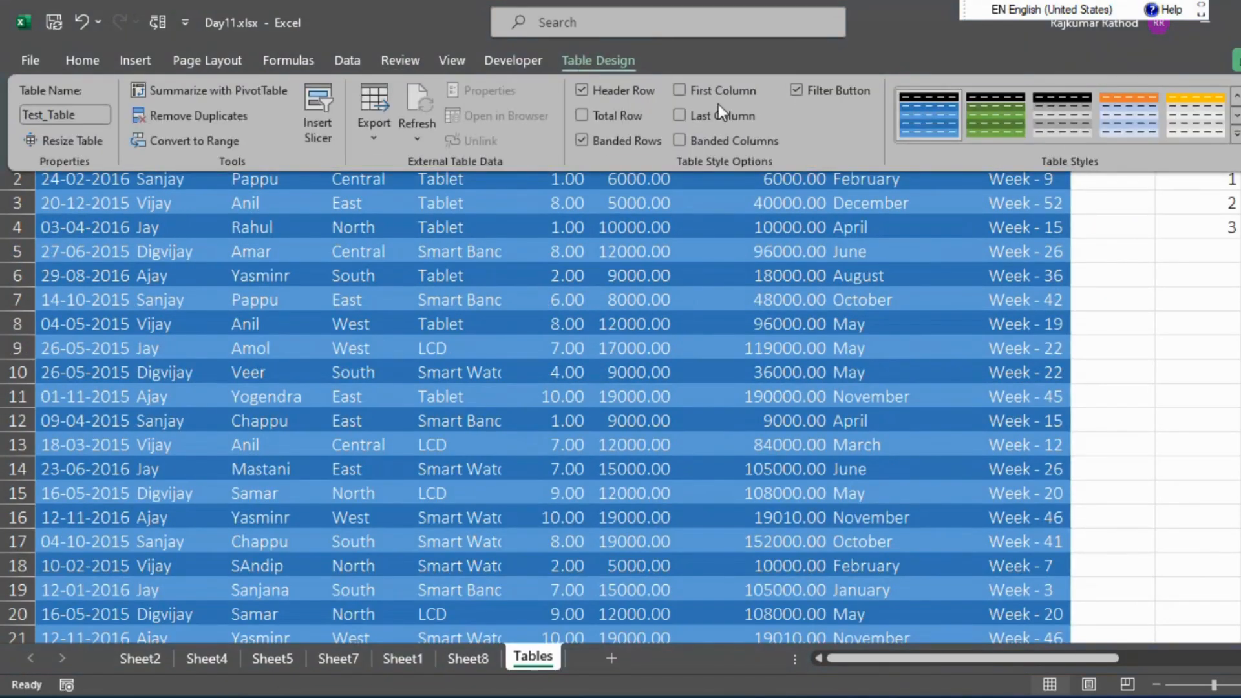
click(678, 89)
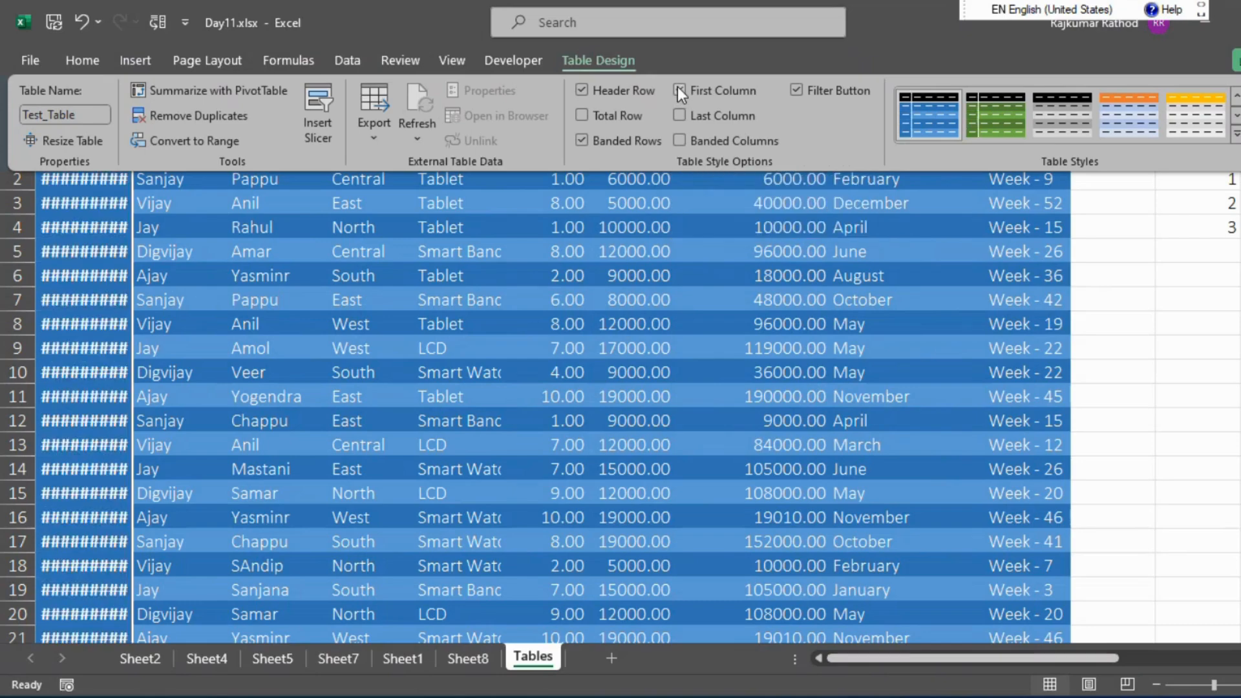
click(334, 263)
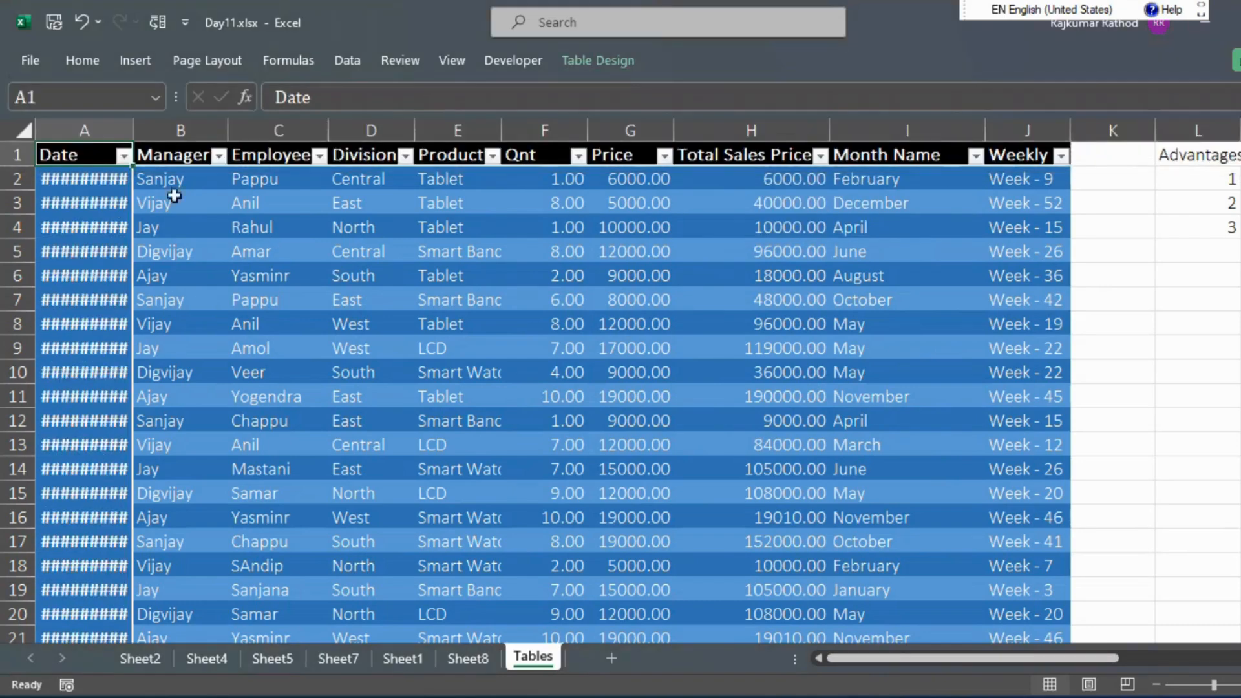
double_click(134, 129)
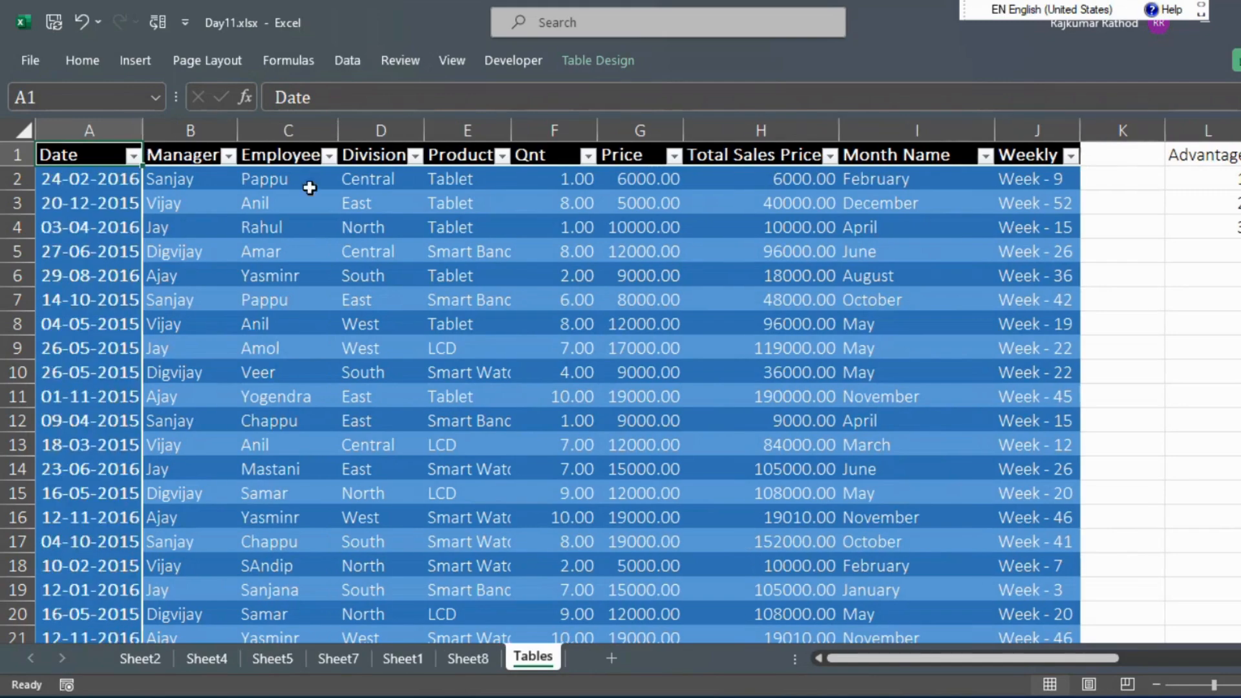
Turn off the First Column style option for the table
click(621, 67)
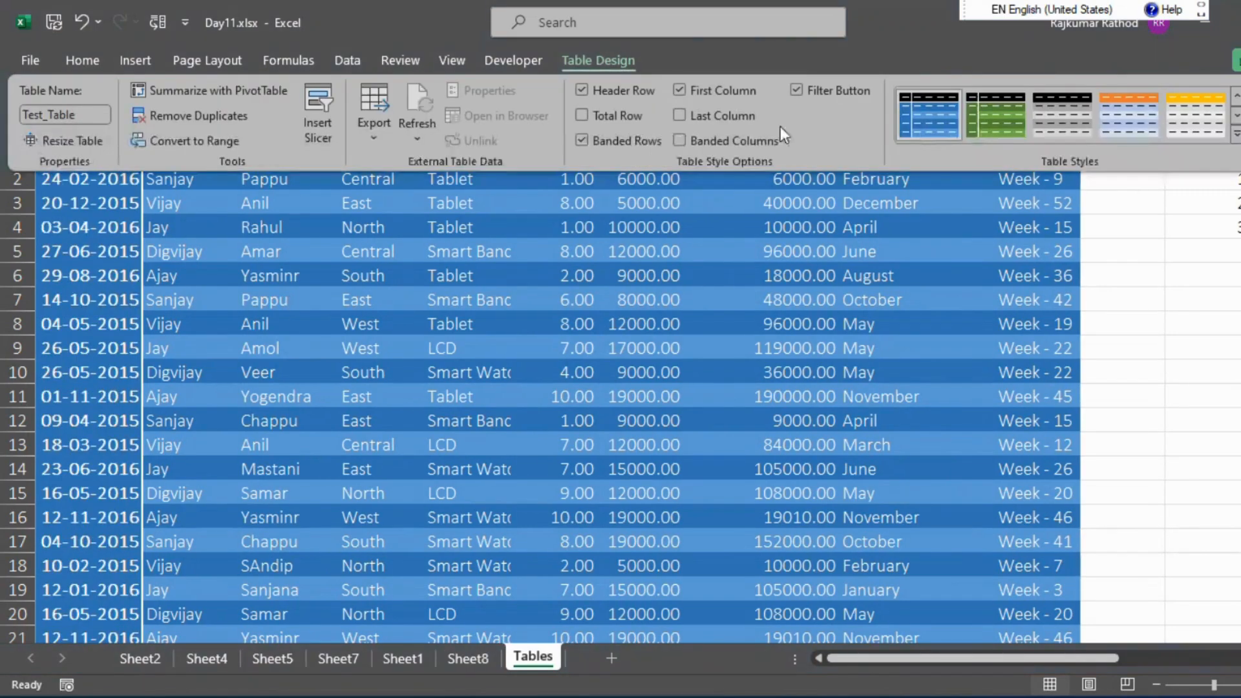
click(677, 92)
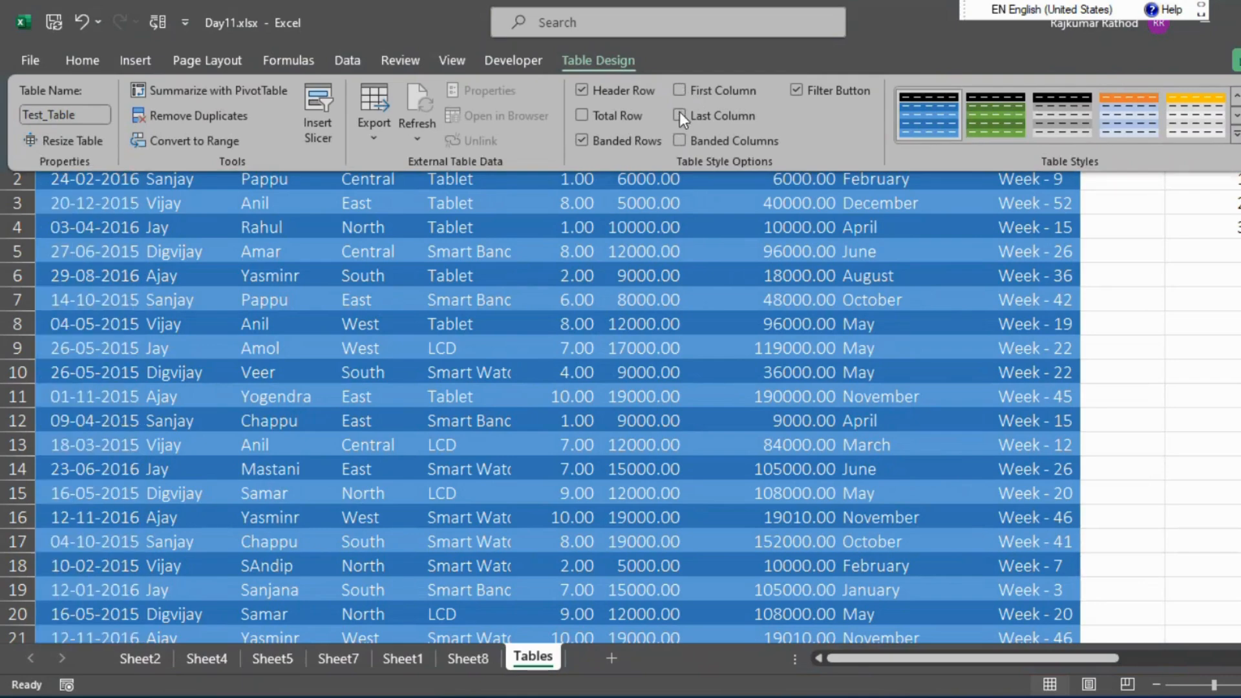
click(945, 296)
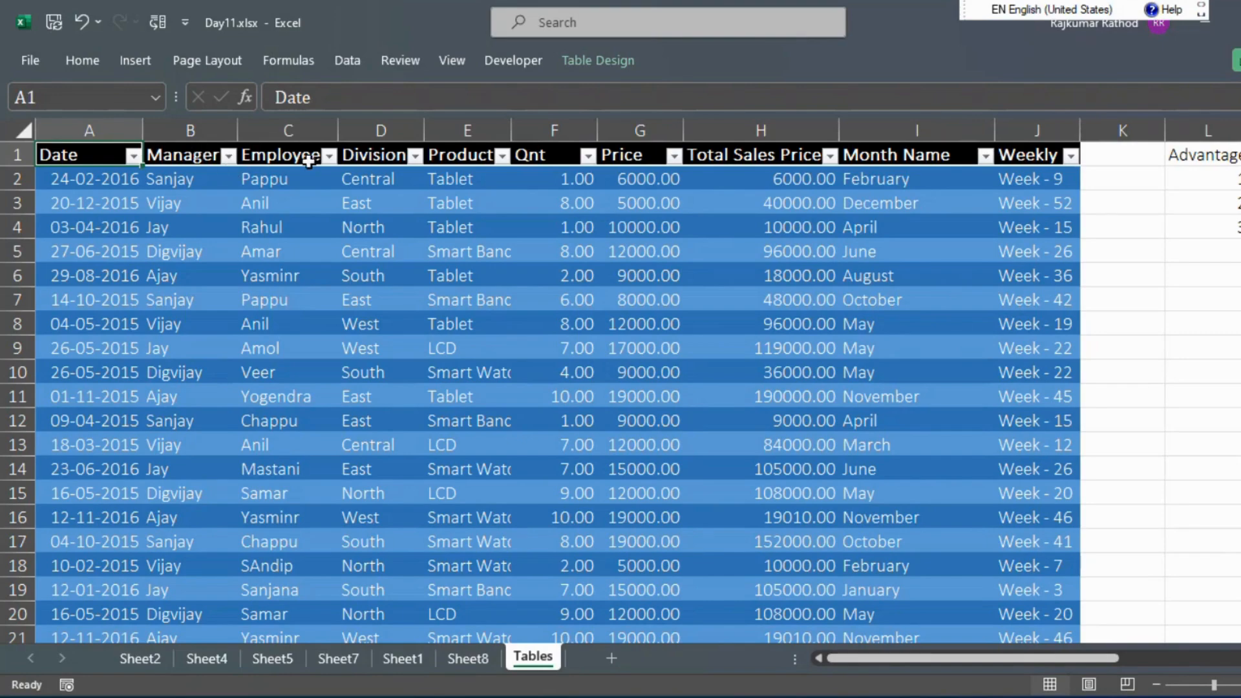
Check the filter lists on the Employee, Division and Product headers
click(329, 157)
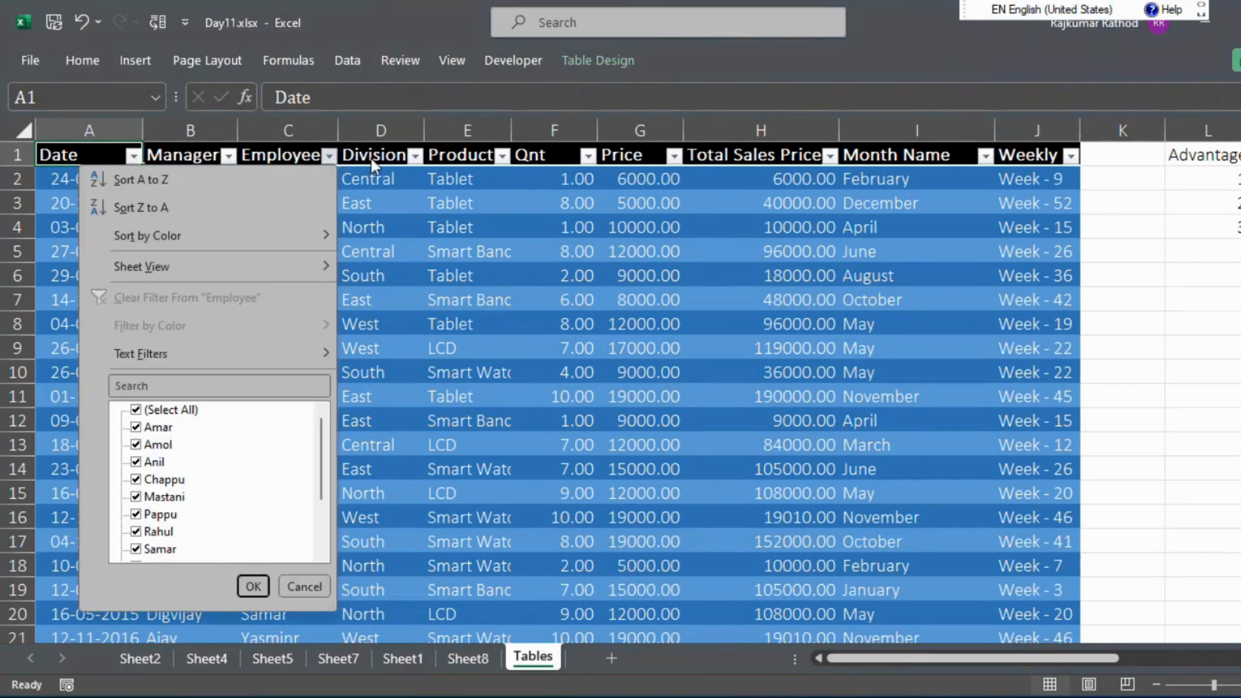
click(417, 160)
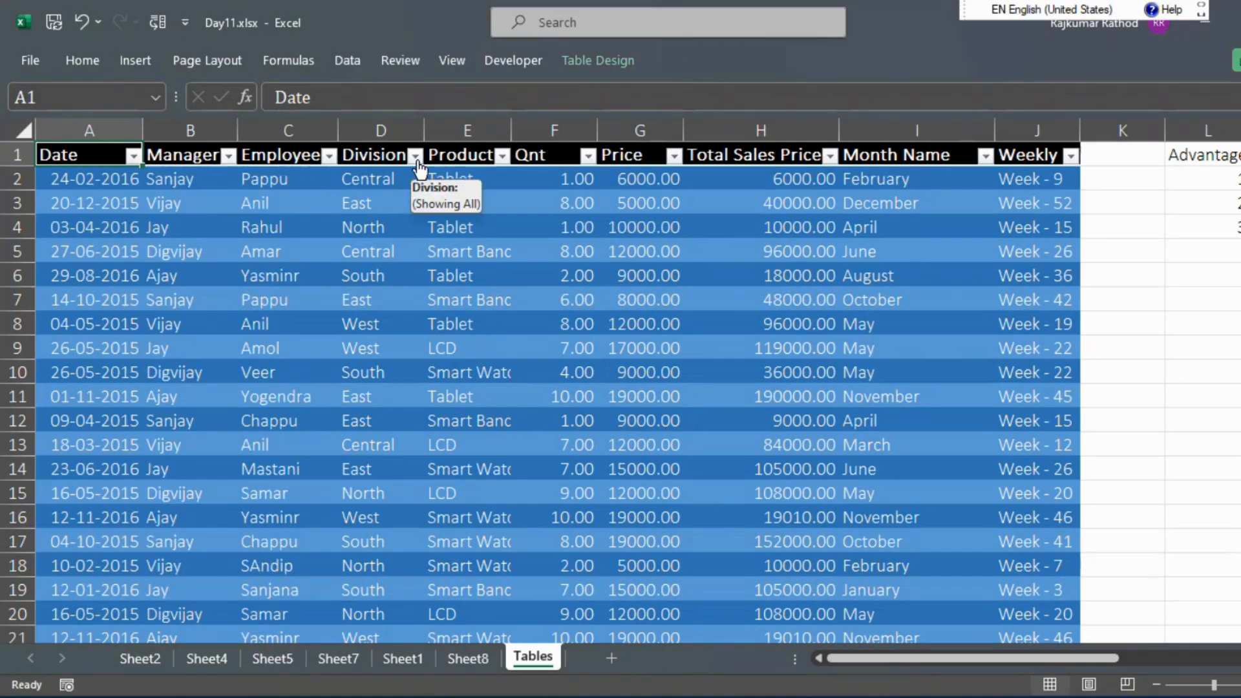
click(417, 160)
click(505, 159)
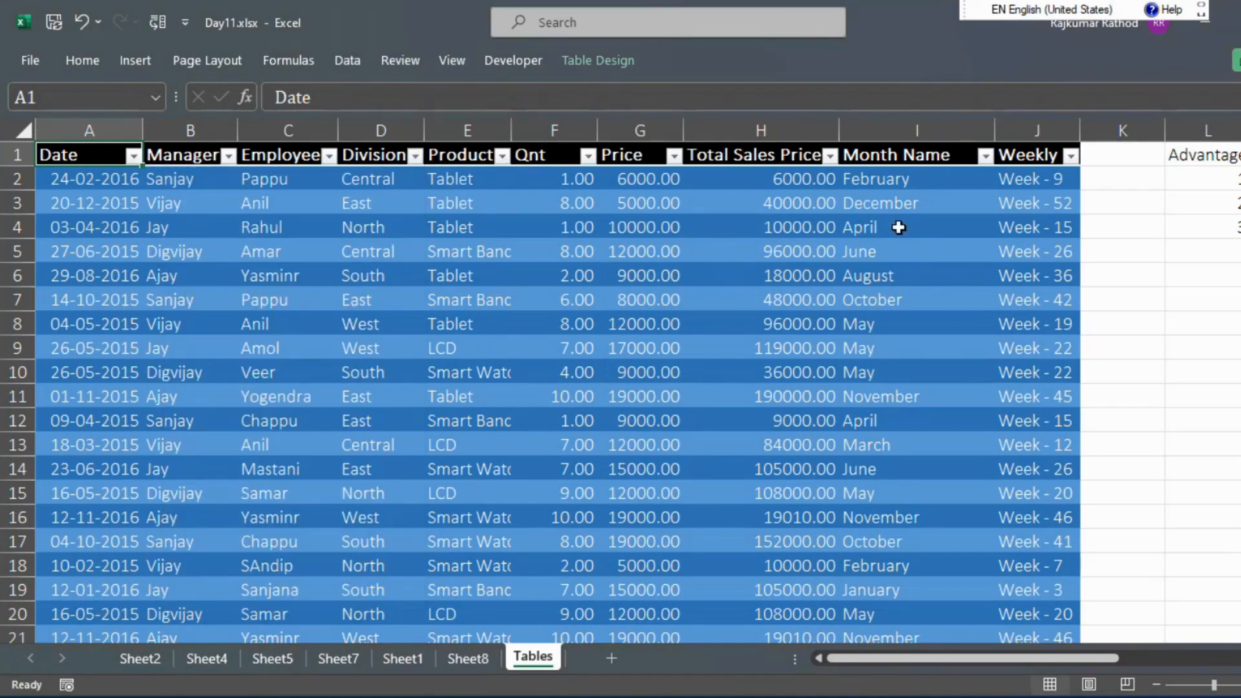
Add advantage number 4 in L5, with the text "Filter buttons get appeared to all the headers" in M5
click(1217, 249)
text(4)
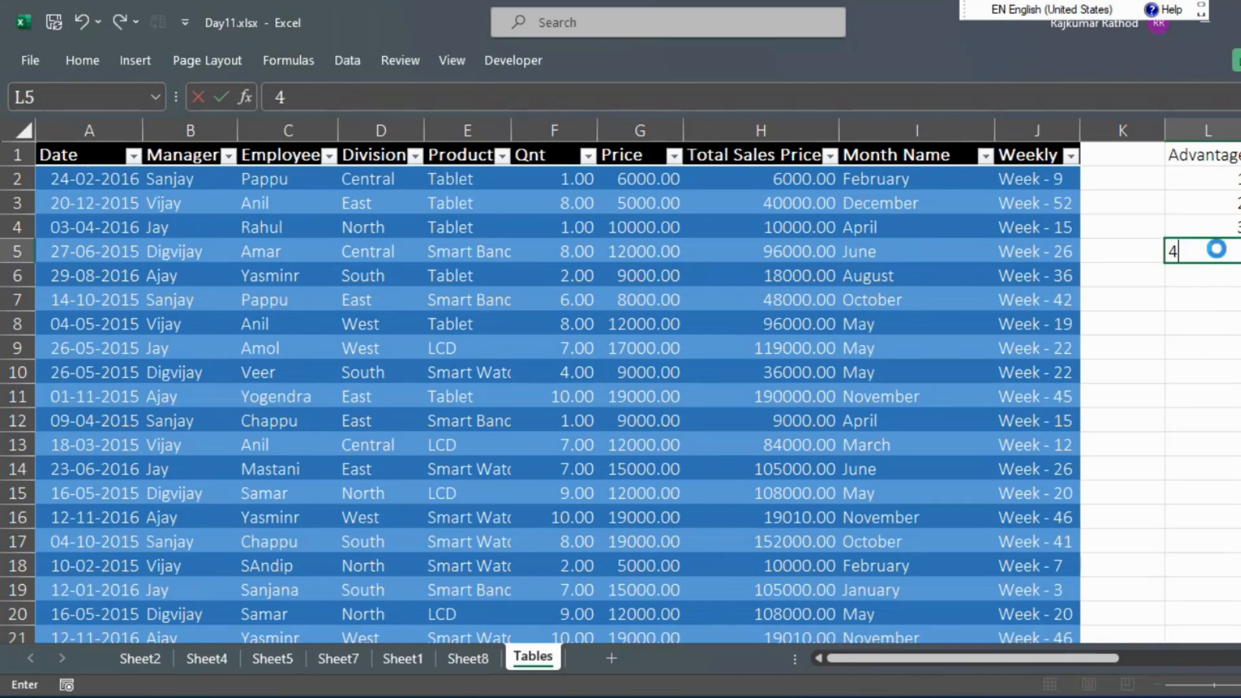
key(Tab)
text(Filter b)
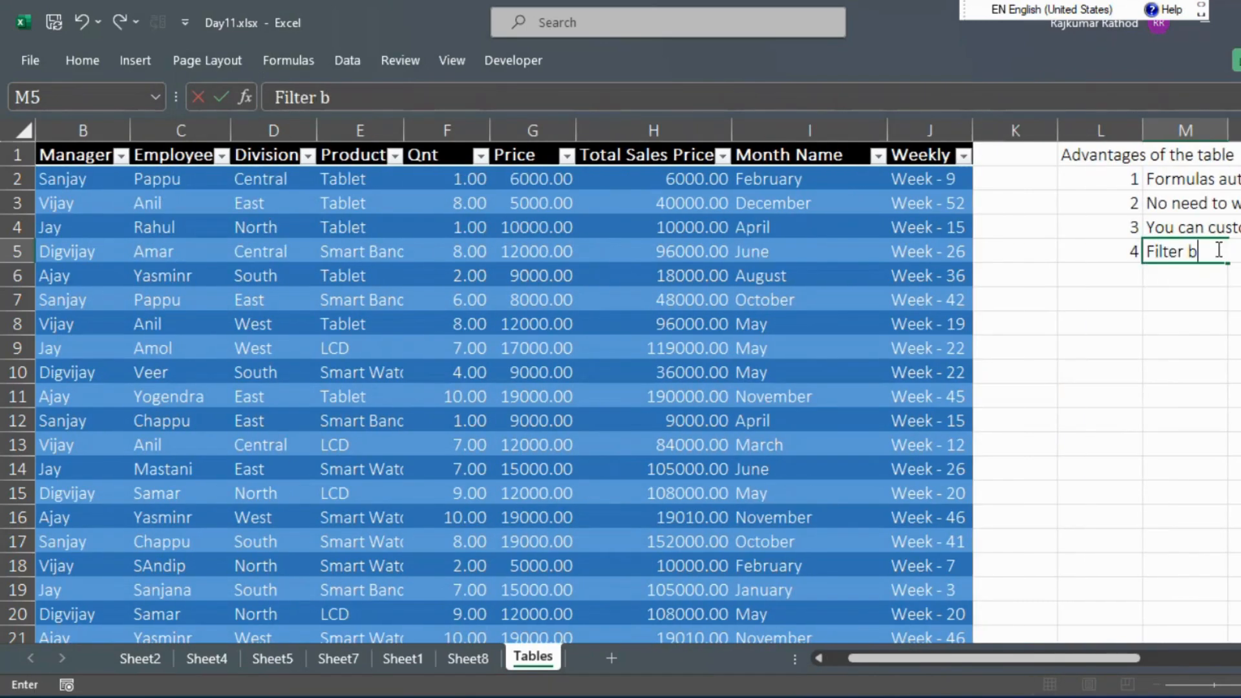
text(uttons get)
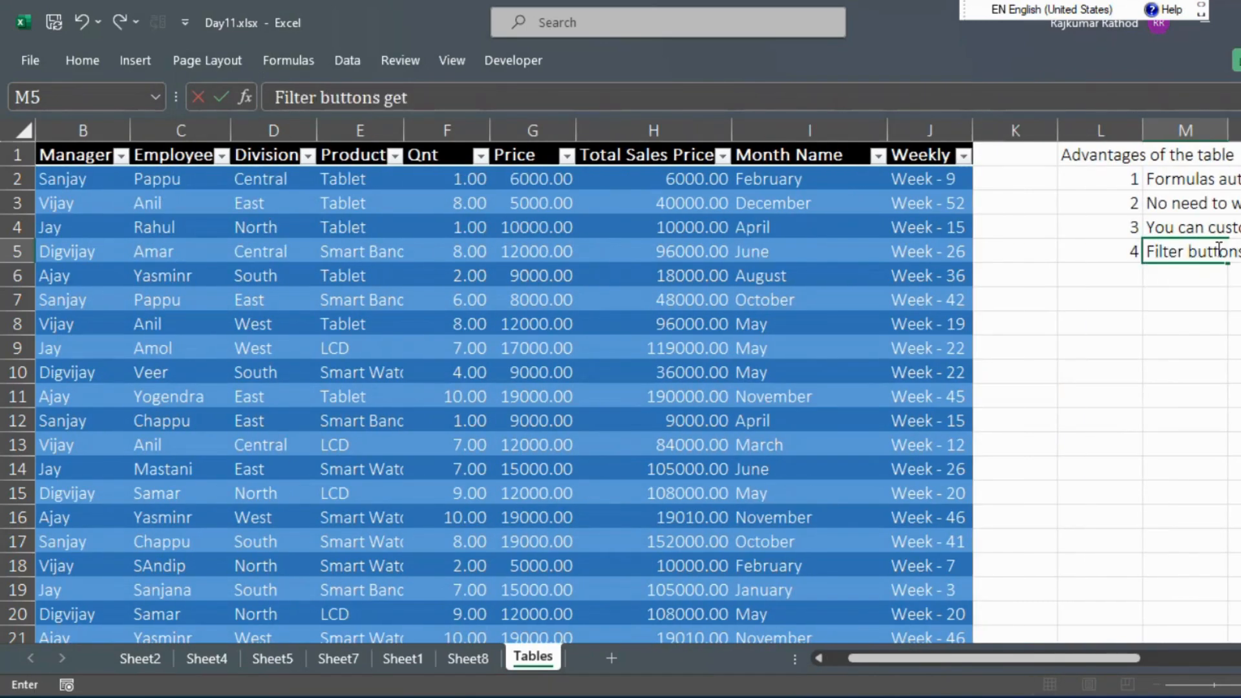
text( appeared in)
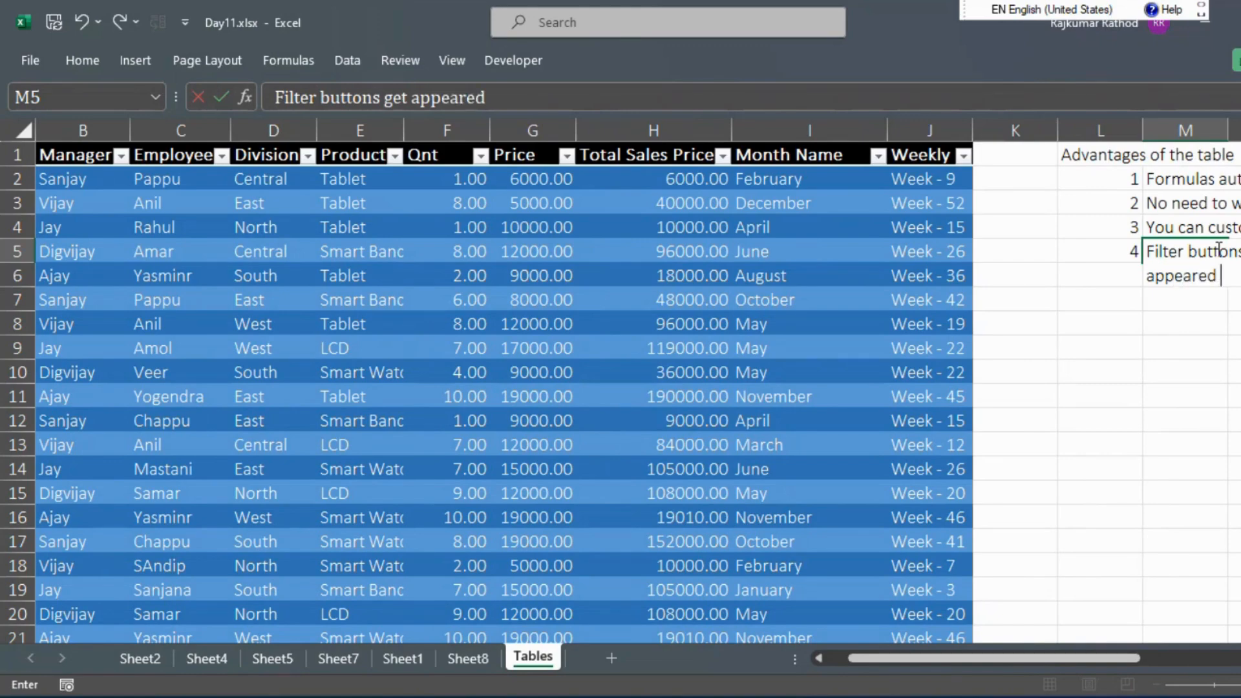
key(BackSpace)
key(BackSpace)
text(whe)
key(BackSpace)
key(BackSpace)
key(BackSpace)
text(to all the hea)
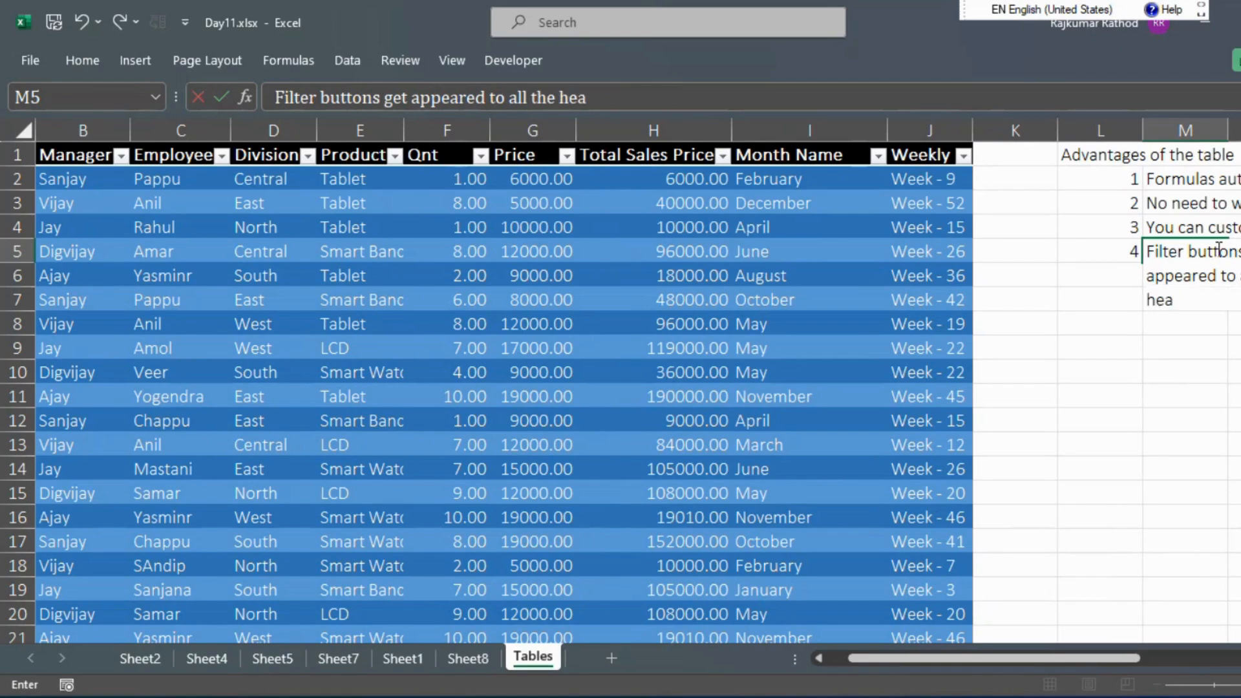
text(ders whe)
key(BackSpace)
key(BackSpace)
key(BackSpace)
key(BackSpace)
key(Return)
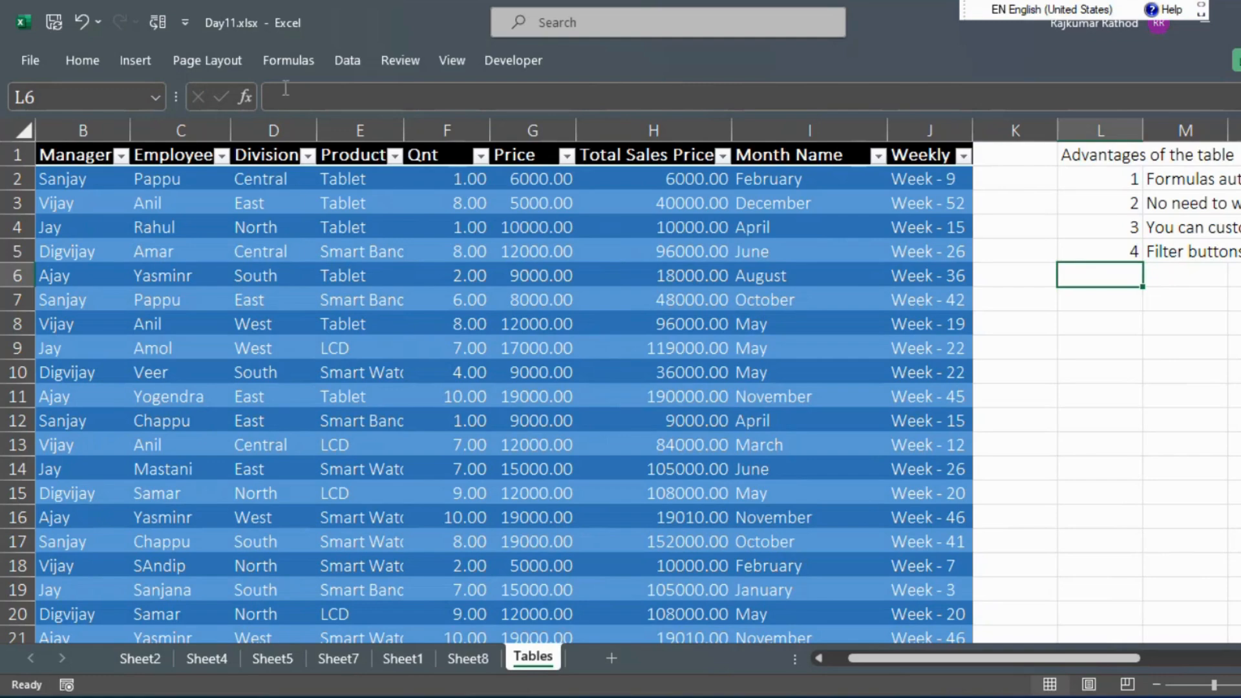
Look at the Sort & Filter options to see where the Filter command is normally applied, without choosing it
click(83, 62)
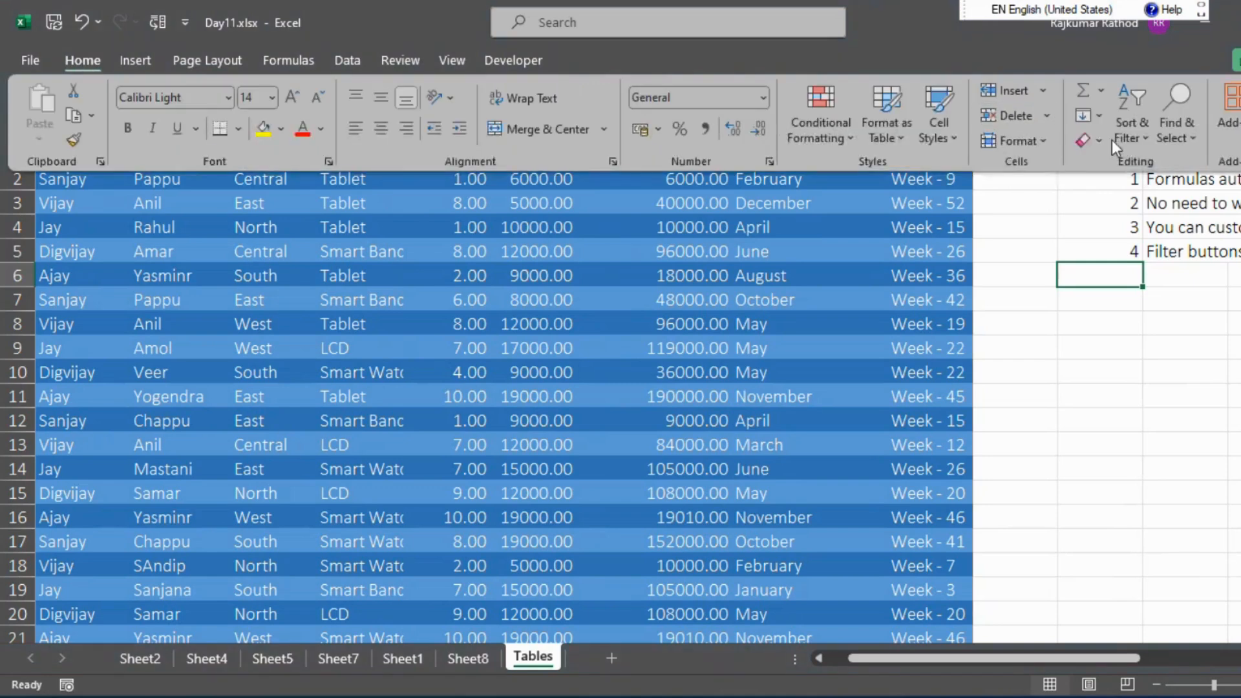
click(1130, 138)
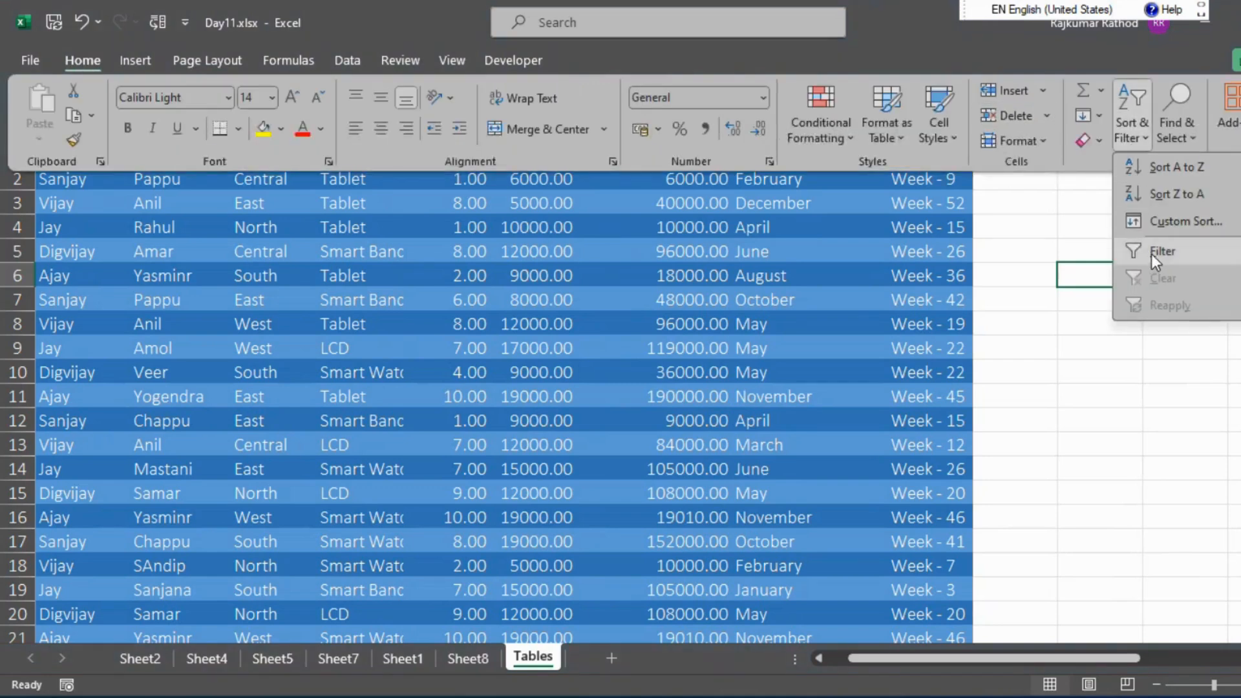
key(Escape)
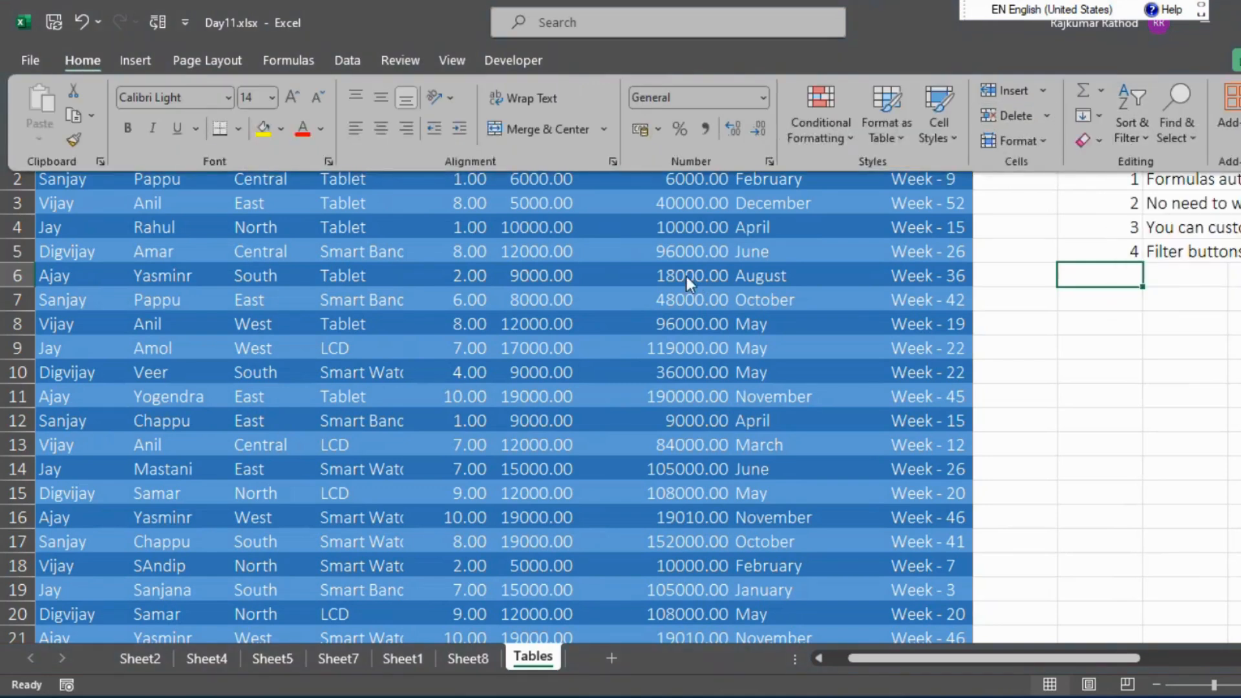
Try filtering the Product column to Smart Watch only, then clear the choice and cancel without applying the filter
click(1016, 398)
key(ctrl+Up)
key(Left)
key(Left)
key(Left)
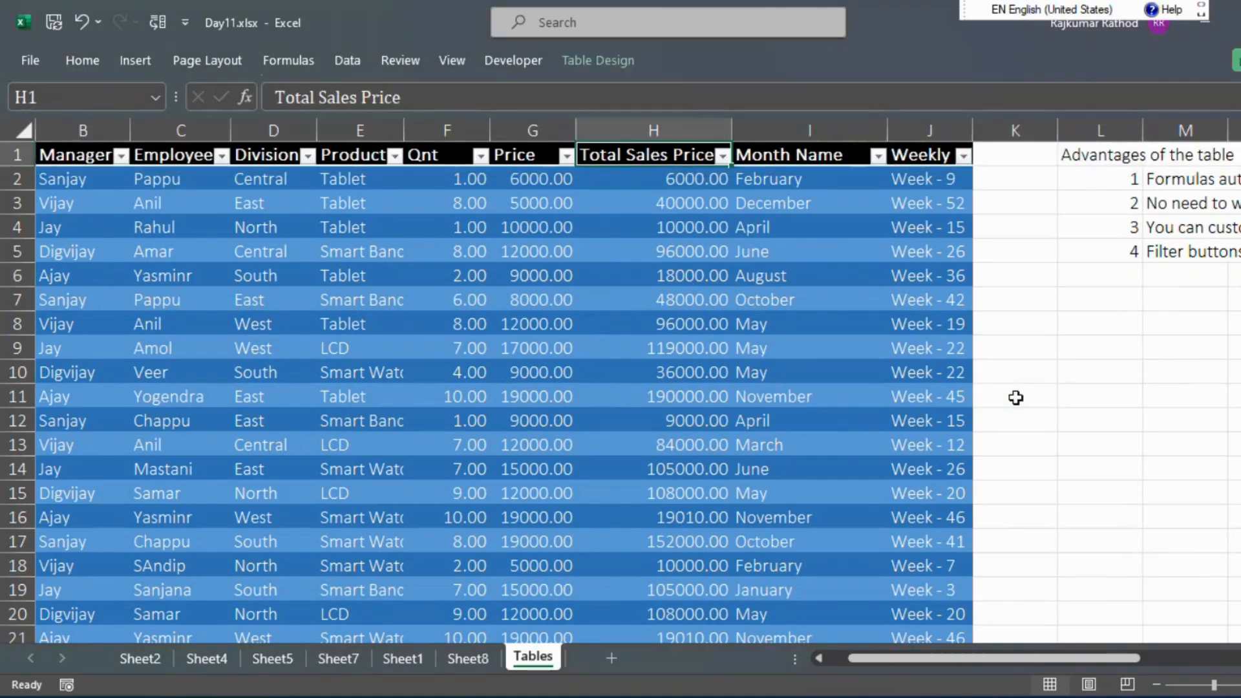
key(ctrl+Left)
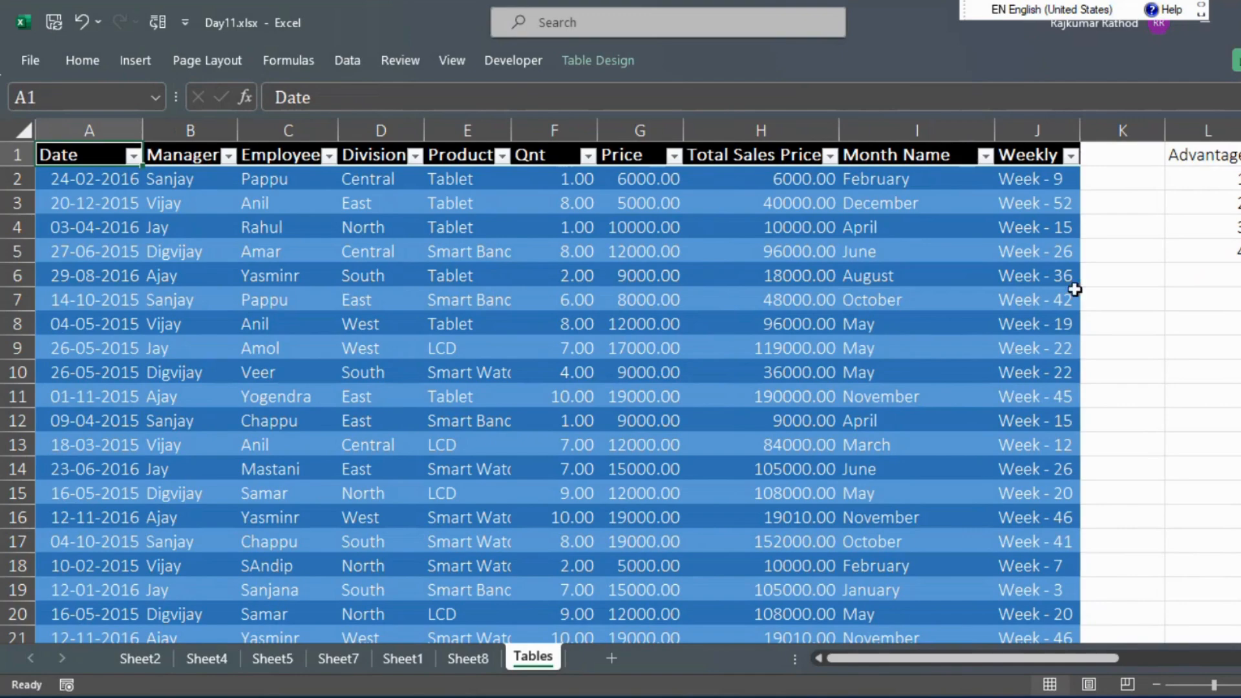
click(504, 155)
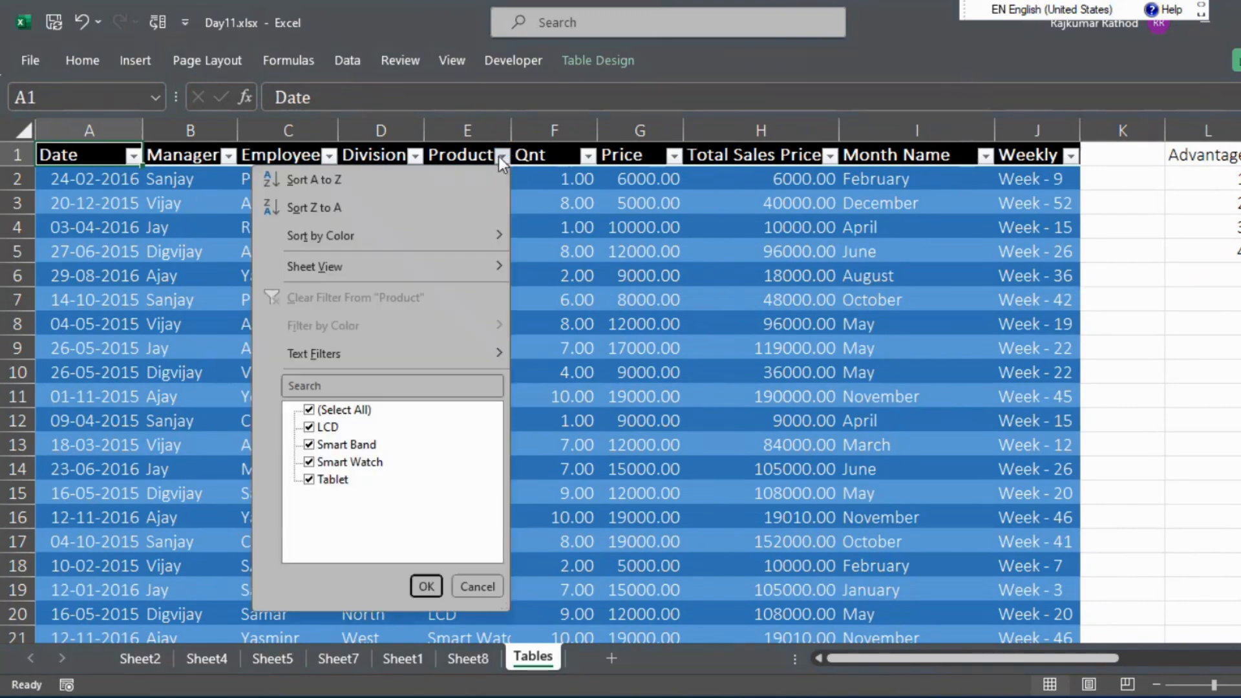
click(309, 411)
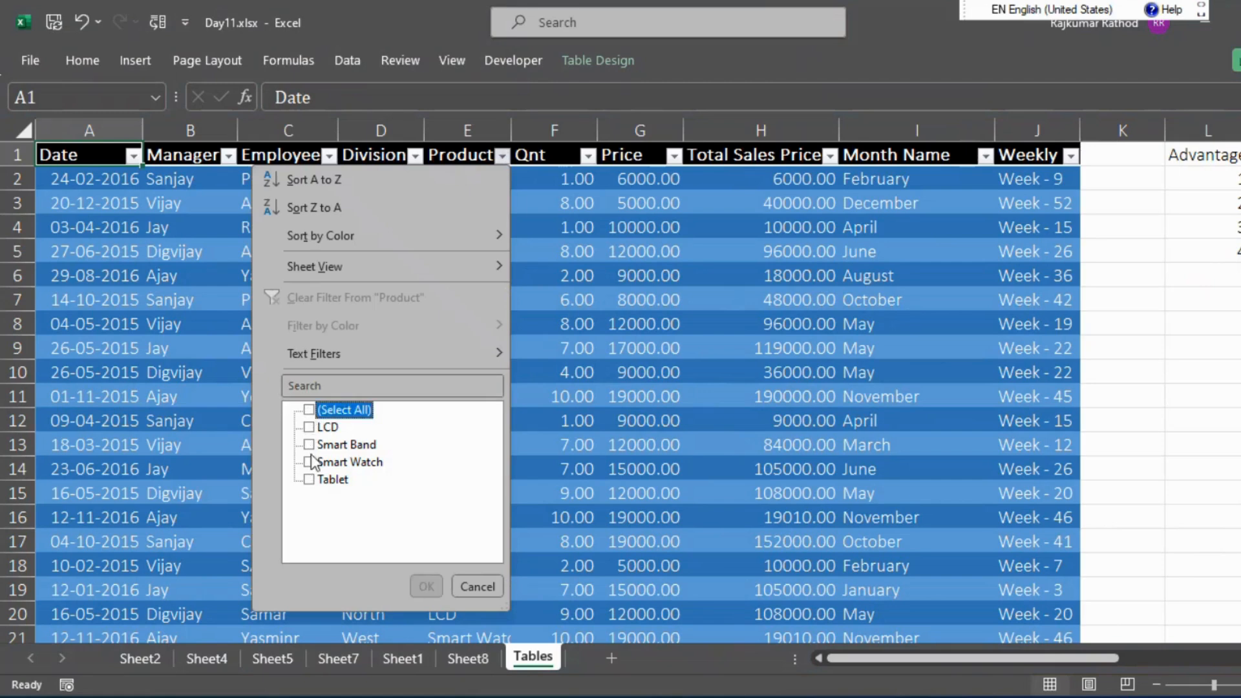
click(310, 461)
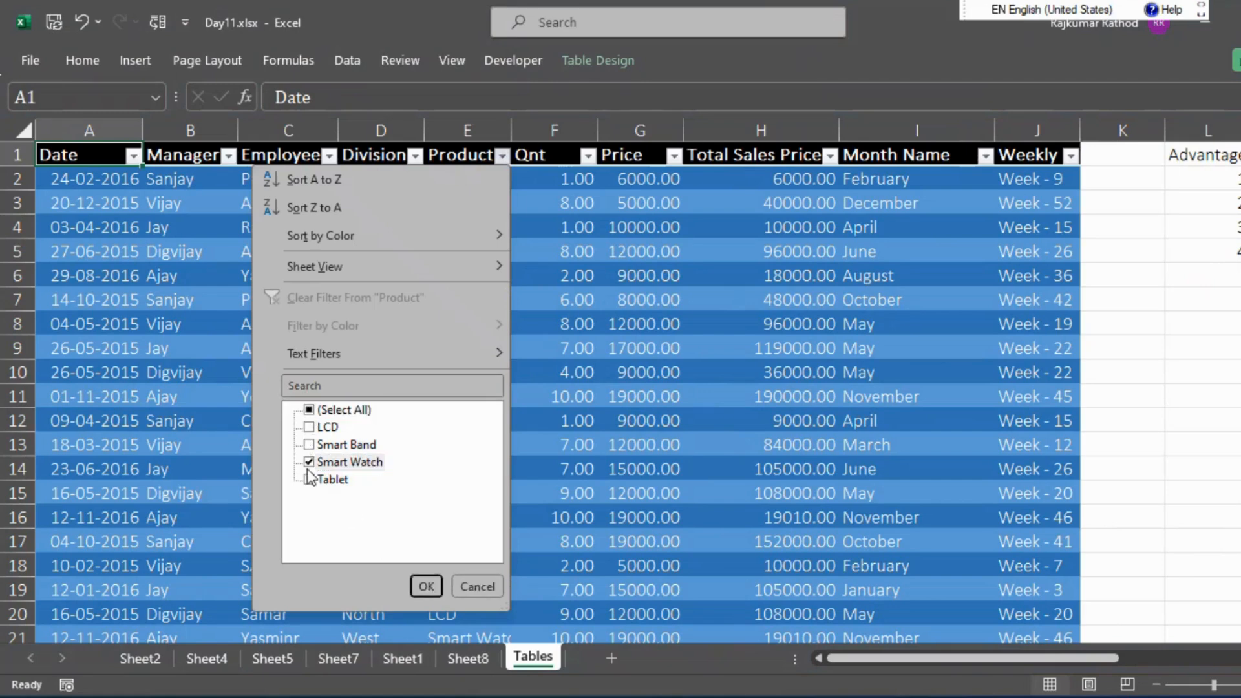
click(310, 462)
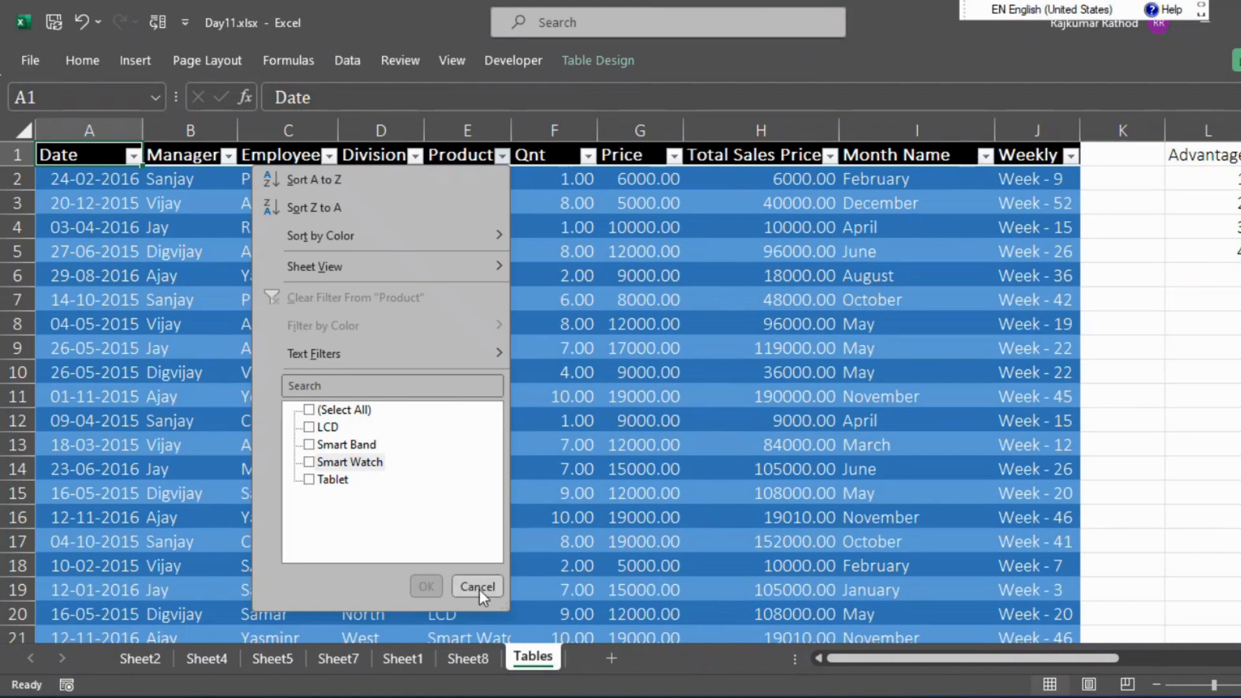
click(478, 586)
click(426, 232)
key(ctrl+Up)
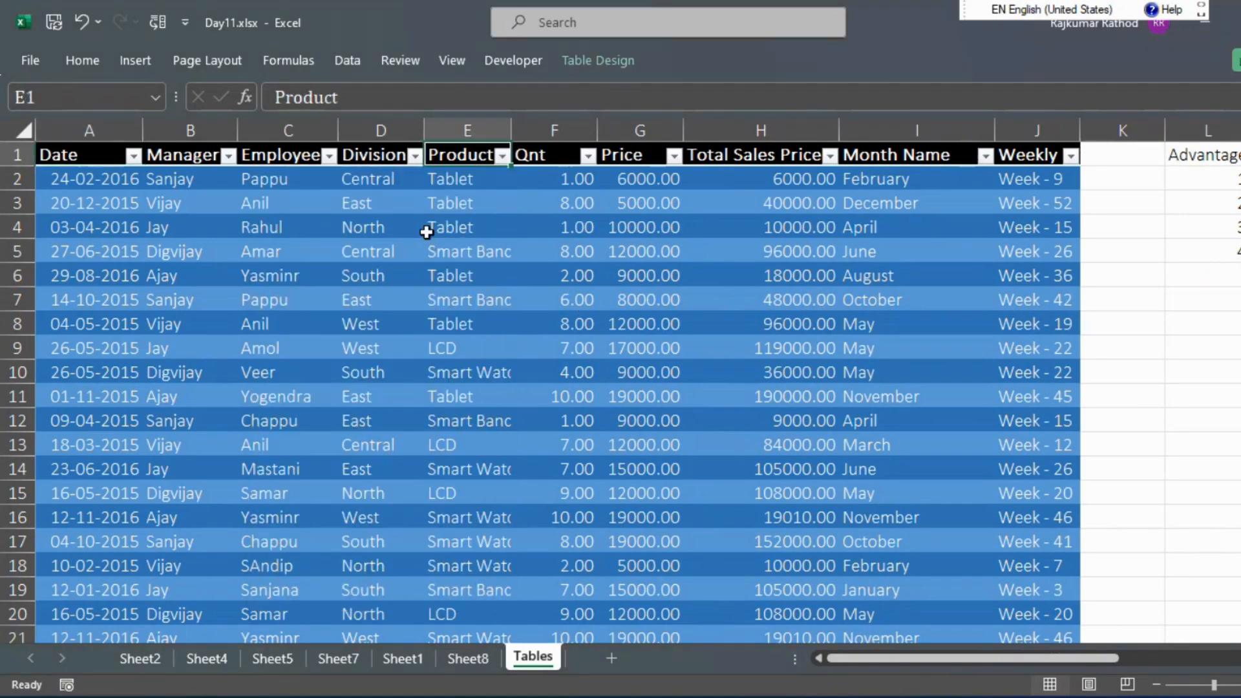
Examine the filter buttons along the table's header row from Date to Price
key(Left)
key(Left)
key(Left)
key(Left)
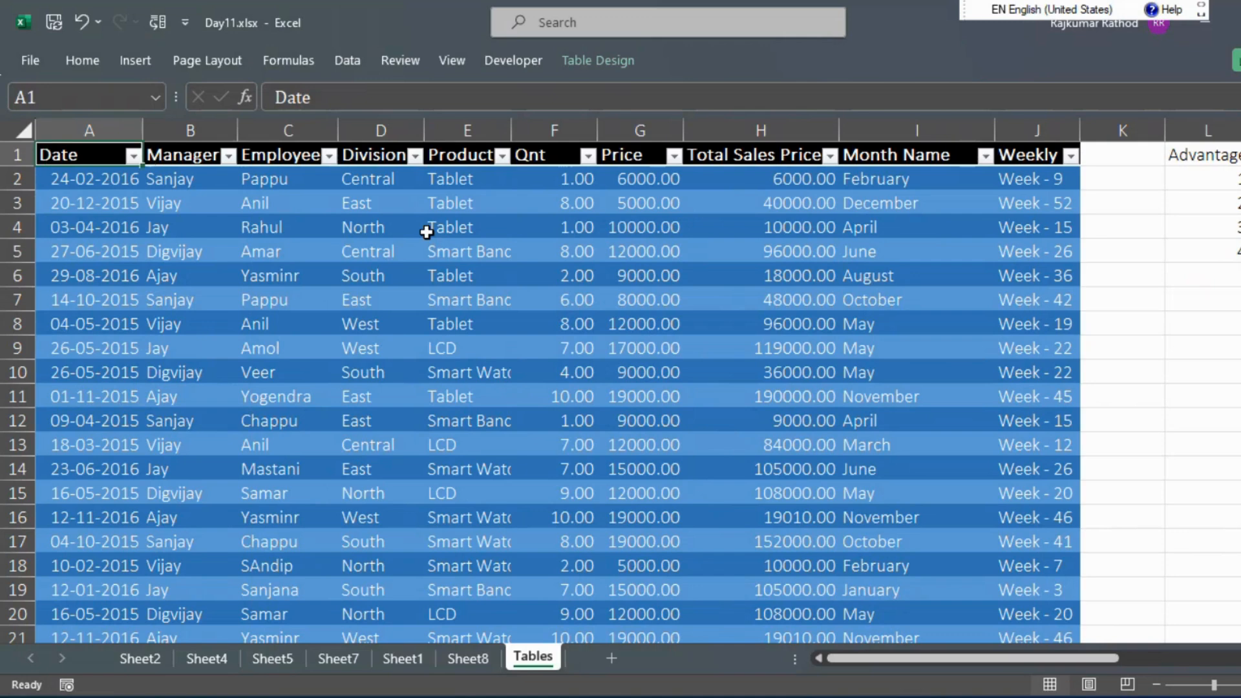
key(Right)
key(Right)
key(Right)
key(Down)
key(Up)
key(Right)
key(Right)
key(Right)
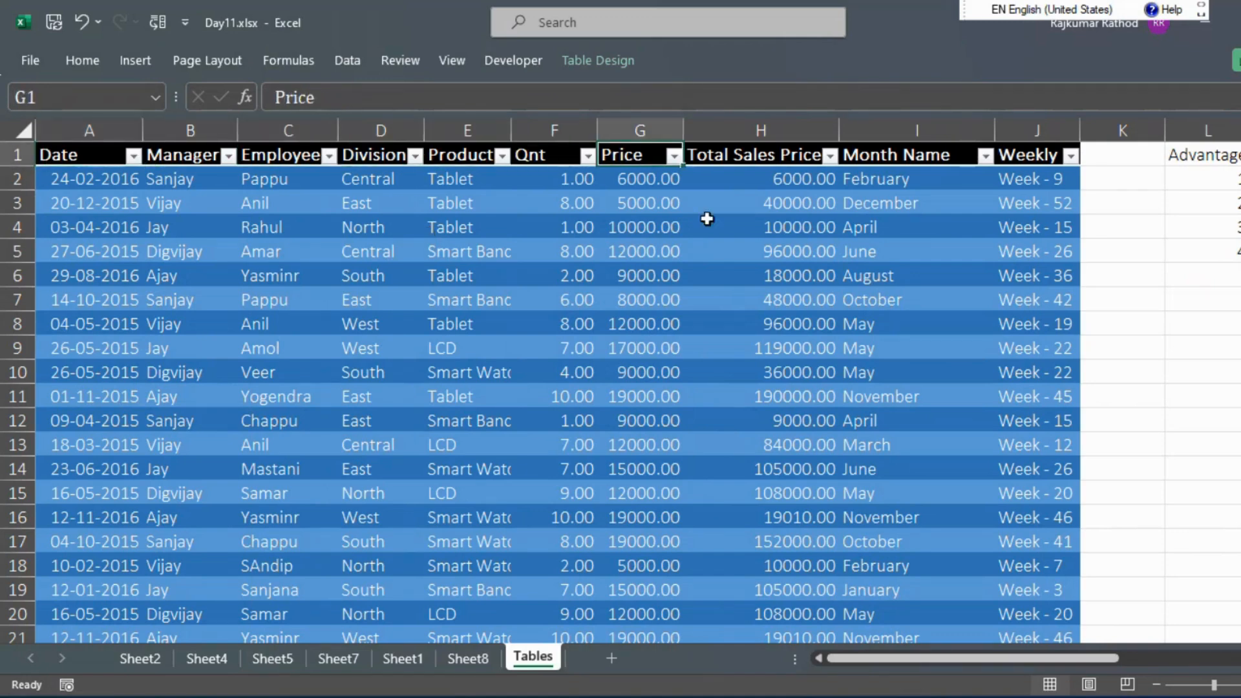
Turn on the Total Row option for the sales table
click(608, 63)
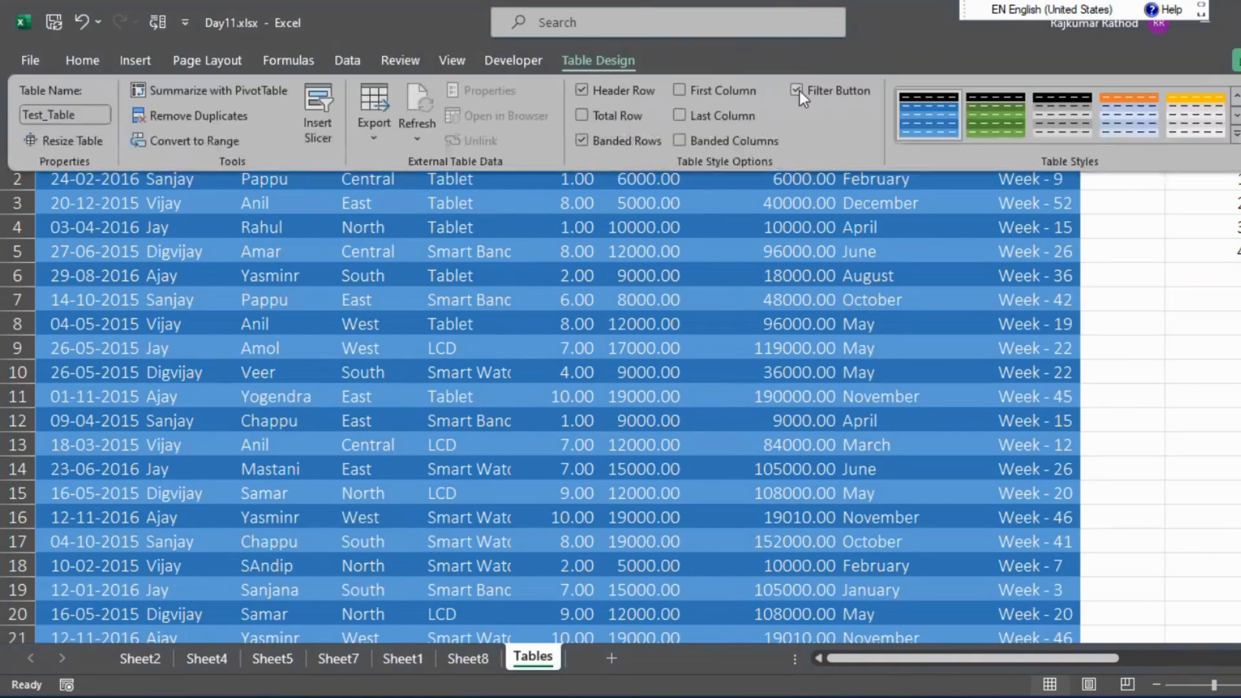
click(582, 115)
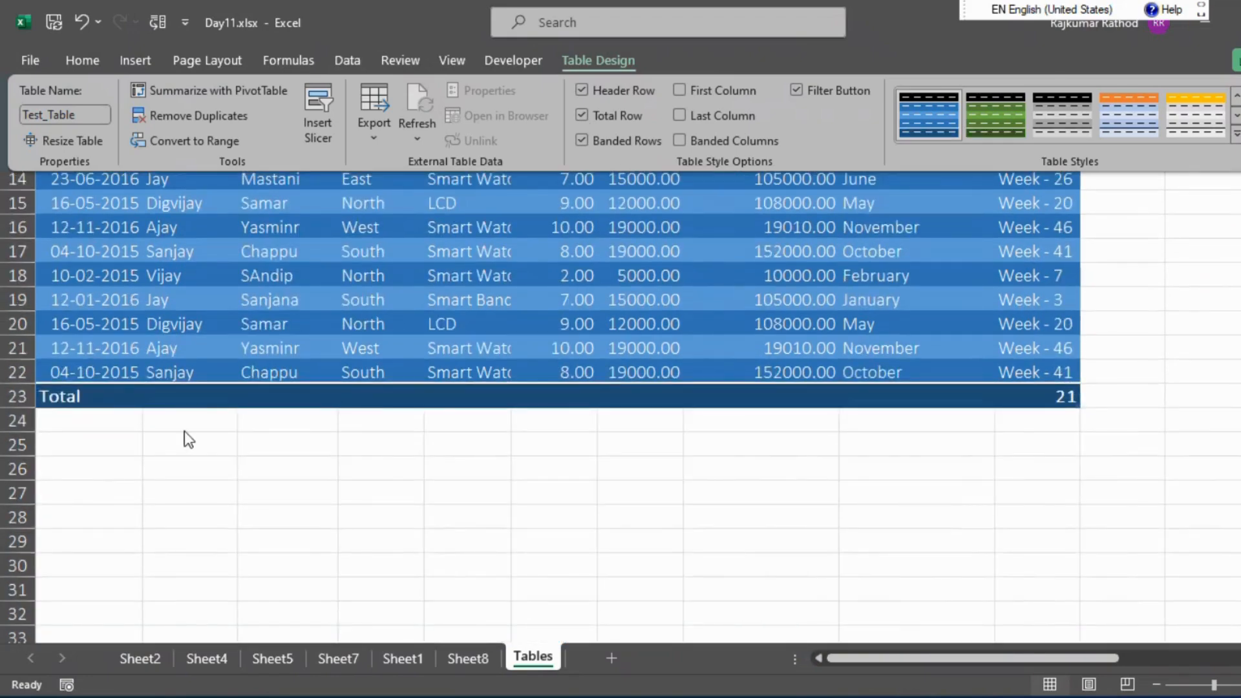
click(84, 396)
Set the Qnt column's cell in the total row to the Sum function
click(562, 390)
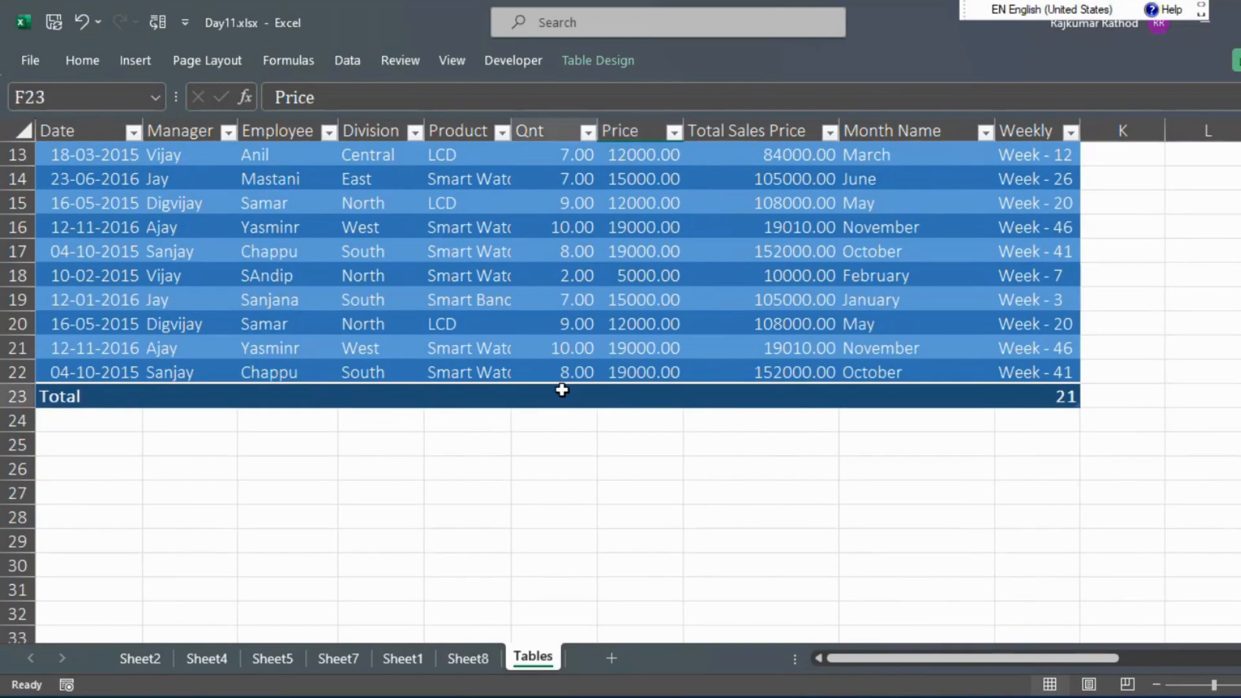
key(Up)
key(Down)
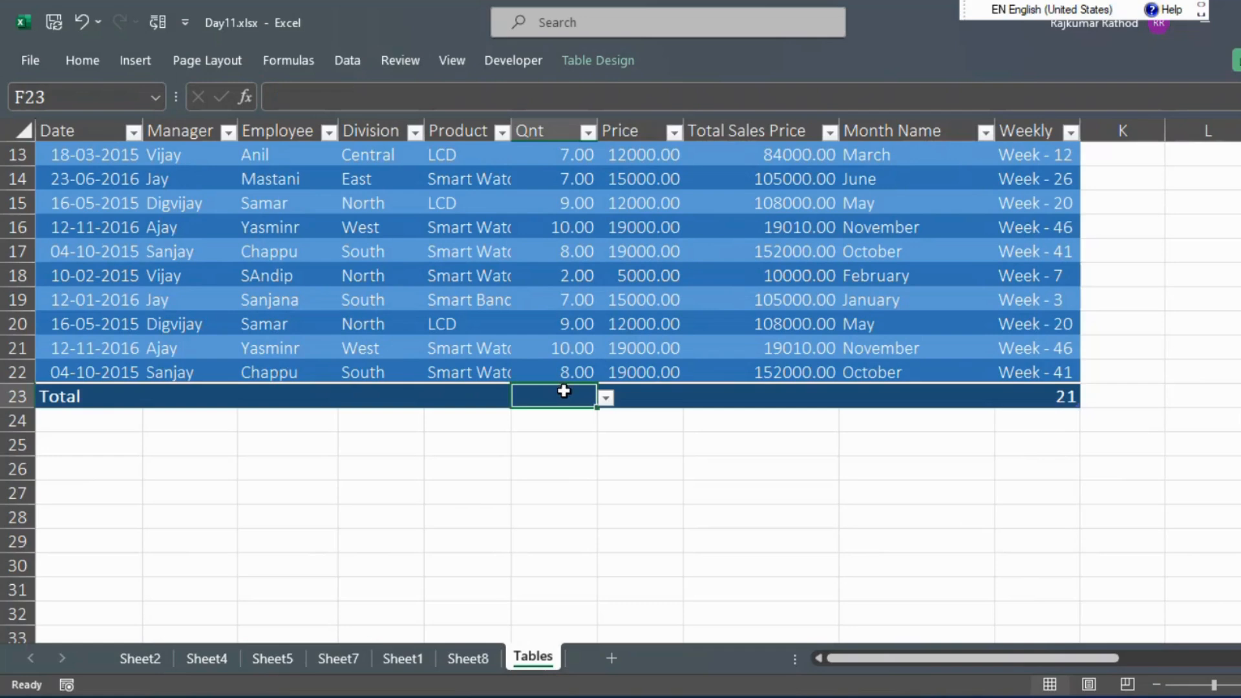
click(605, 397)
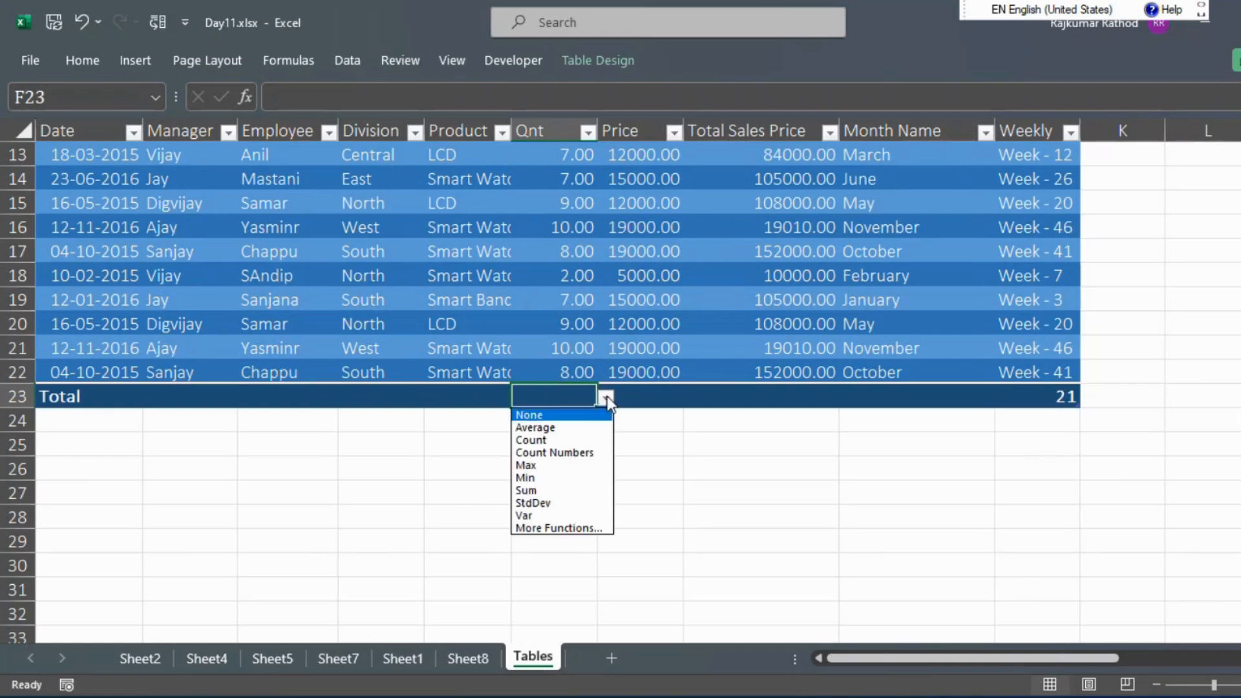
click(531, 490)
key(Down)
key(Up)
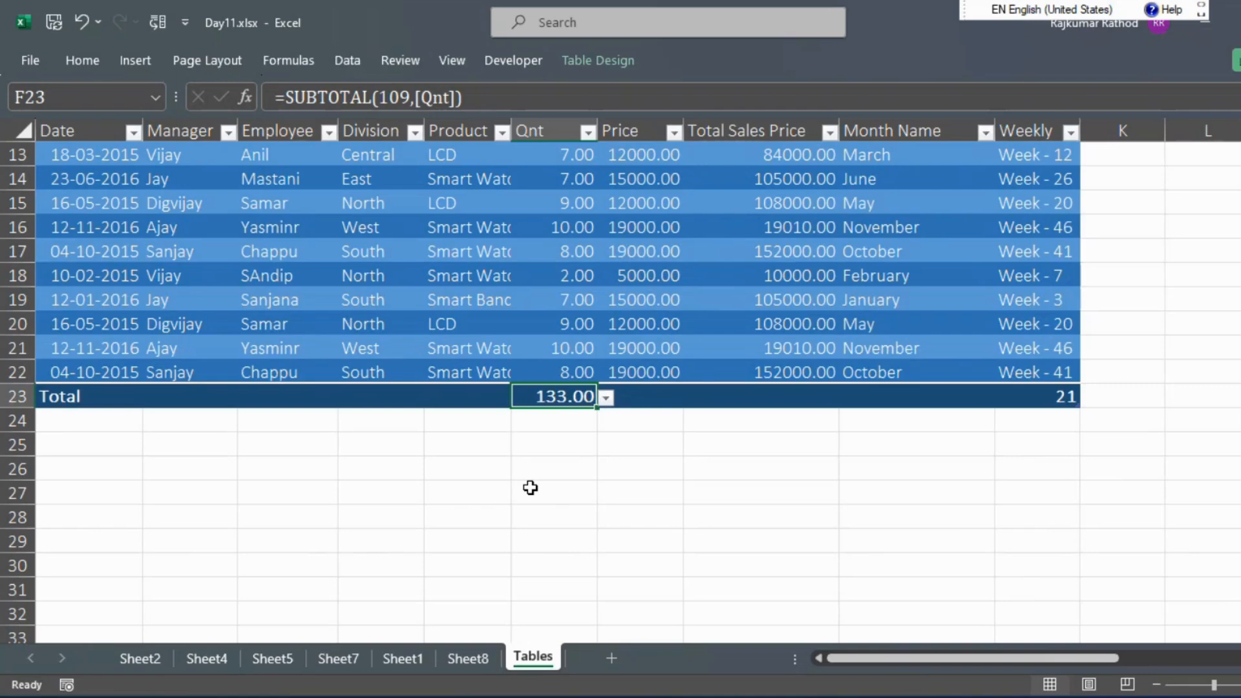
Set the Price column's total row cell to Average and widen the Price column slightly to fit the value
key(Right)
key(Down)
key(Up)
key(Up)
key(Down)
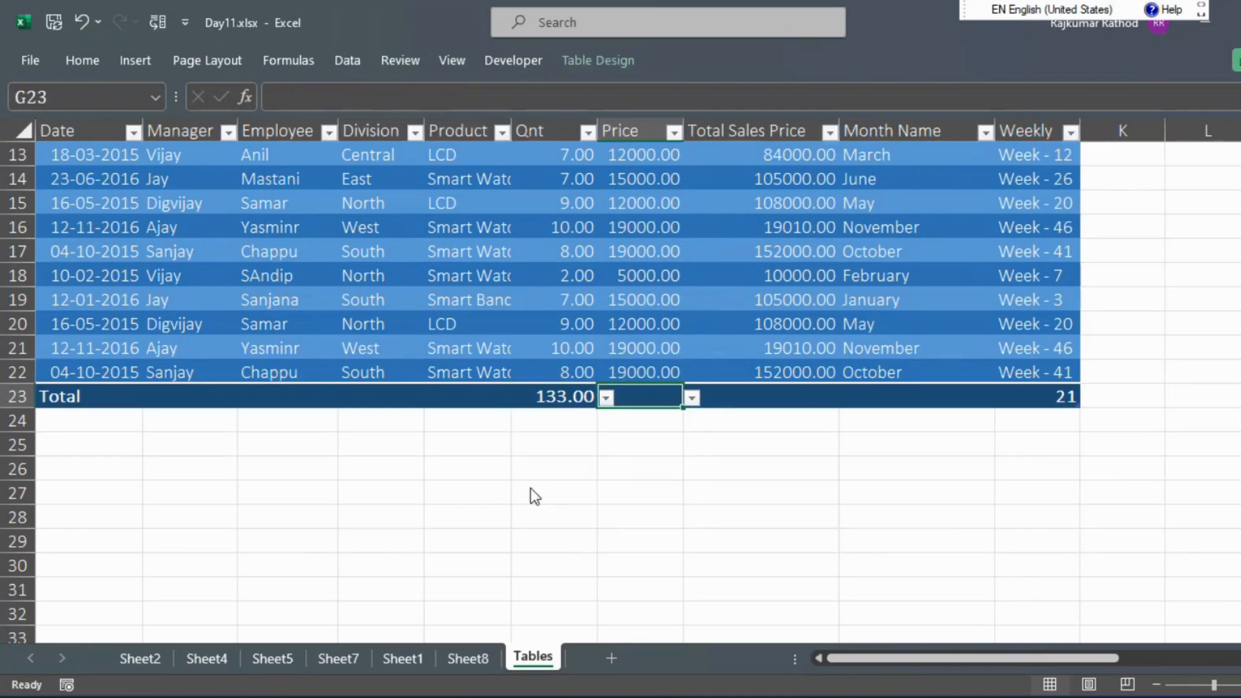
key(alt+Down)
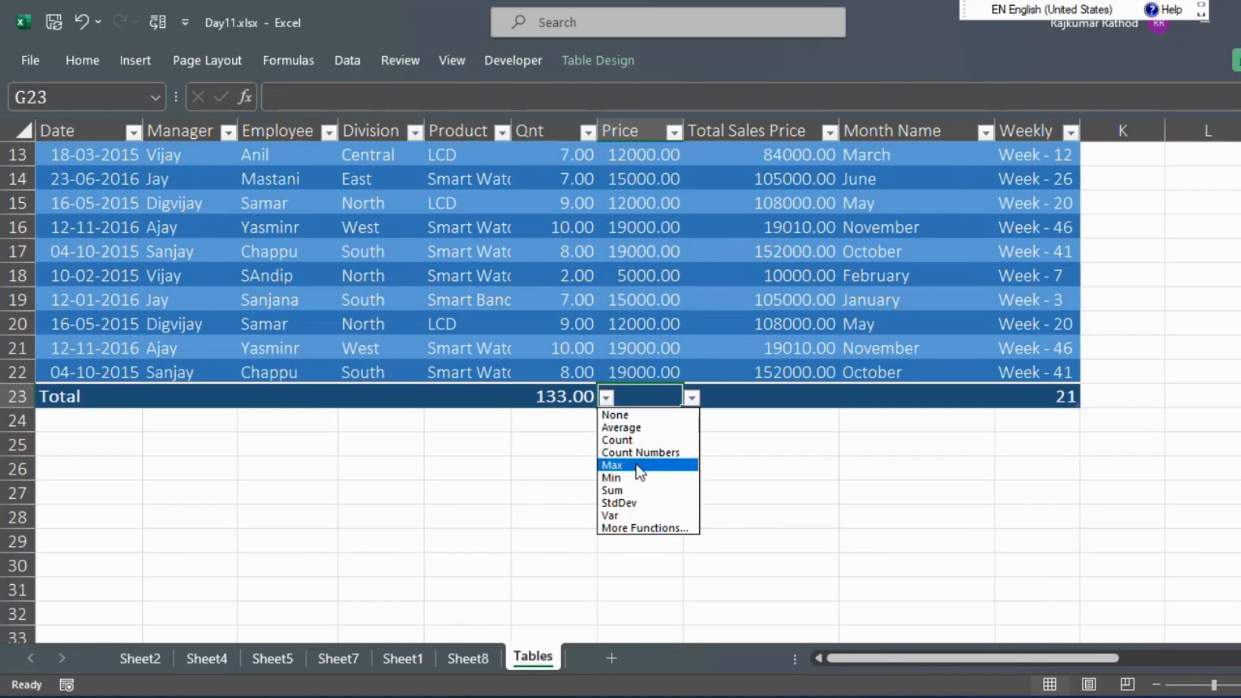
click(632, 428)
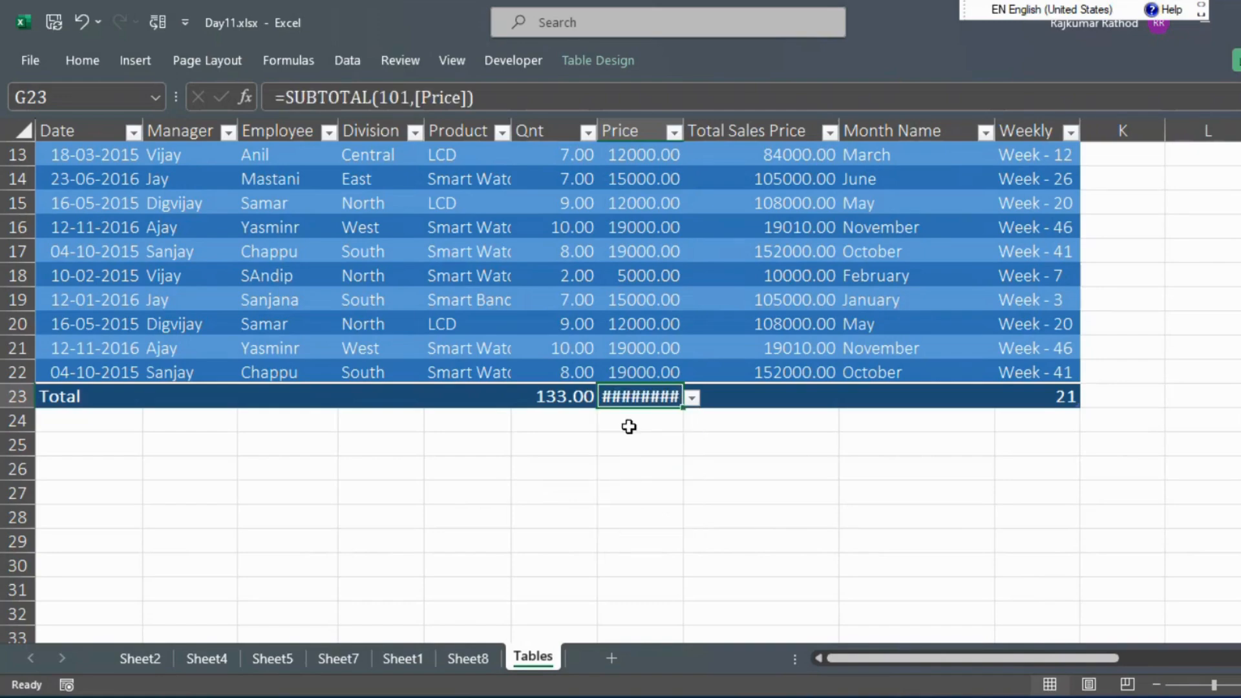
drag(688, 119, 691, 120)
click(609, 367)
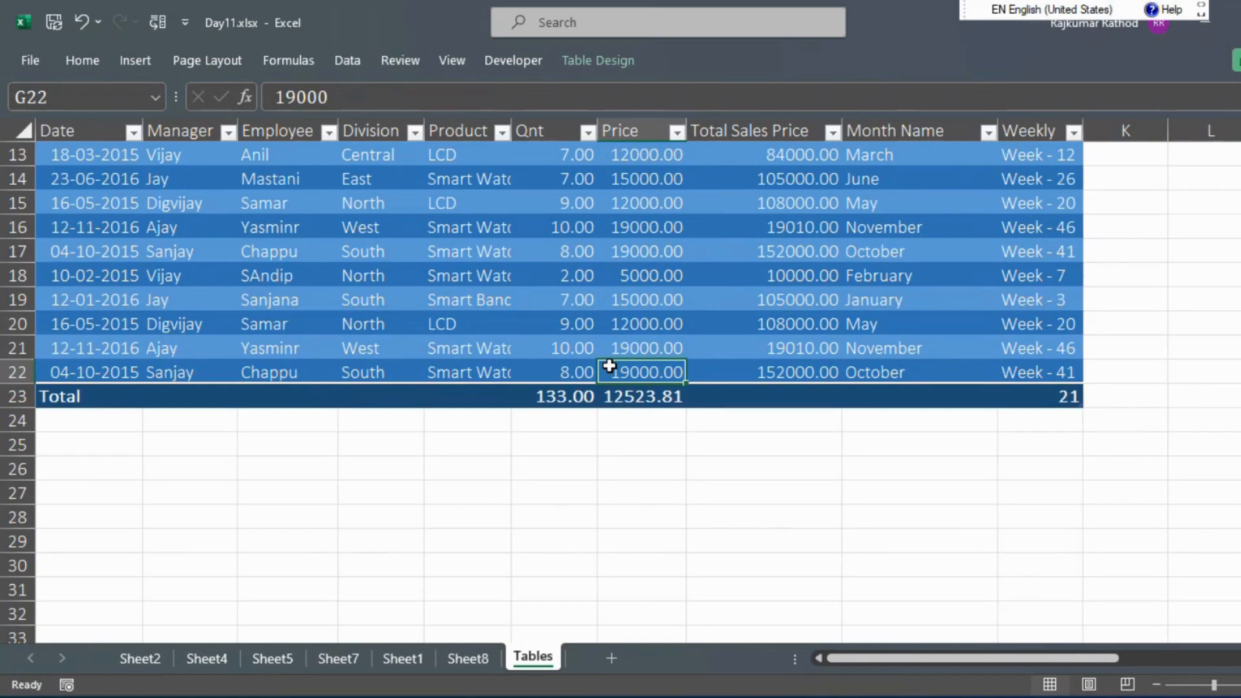
Check the total row cells for Qnt, Price and Total Sales Price against the data above them
key(Down)
key(Up)
drag(552, 396, 672, 402)
click(799, 397)
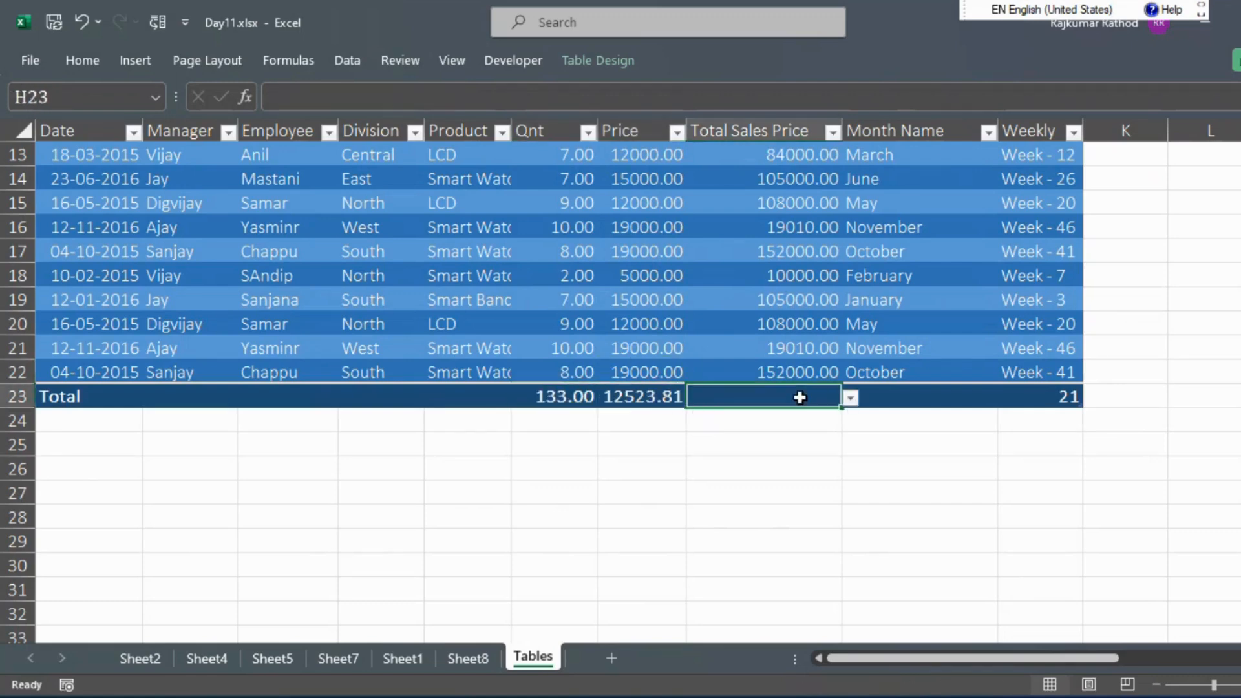
key(Left)
key(Up)
key(Up)
key(Up)
key(Up)
key(Up)
key(Up)
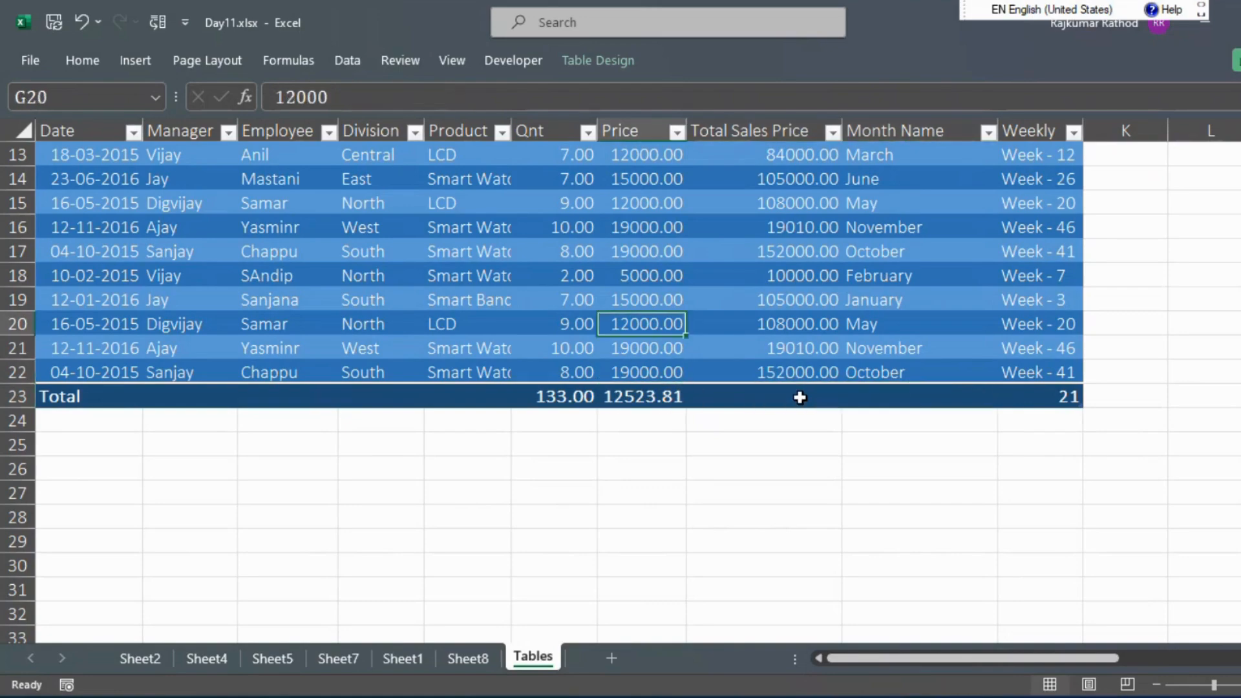
Add a new table row below the last record in row 22, above the total row
key(Up)
key(Down)
key(Down)
key(Down)
key(Down)
key(Down)
key(Down)
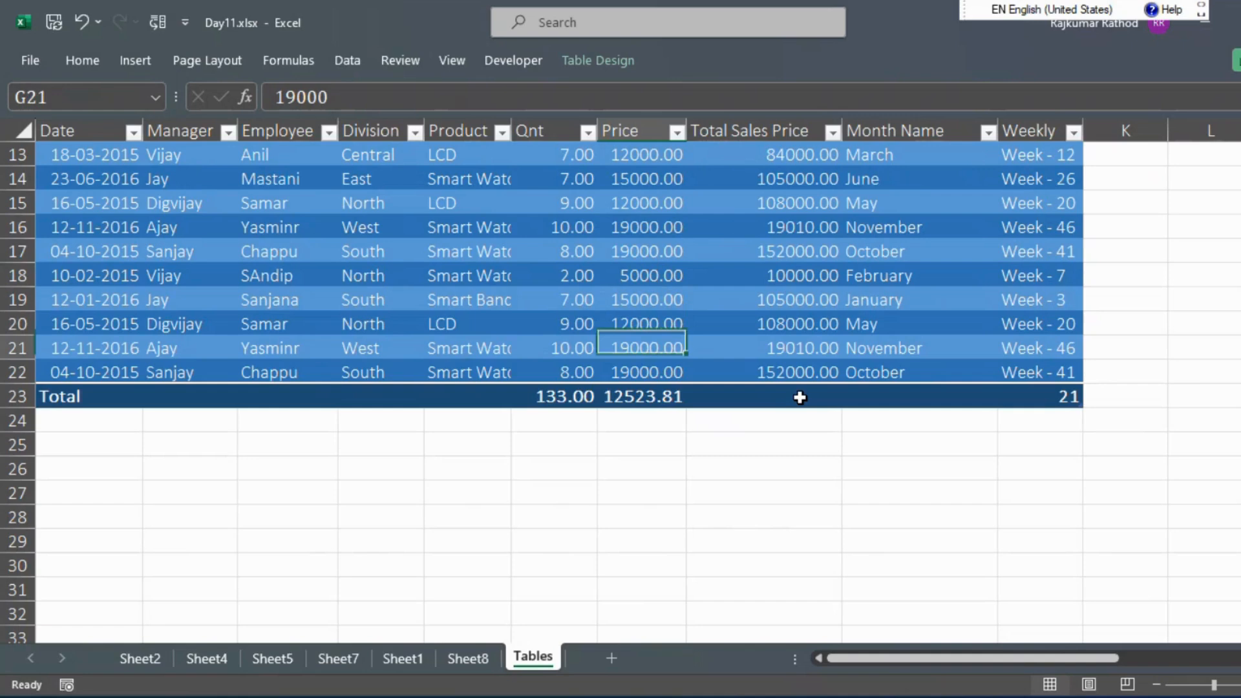
key(Tab)
key(Tab)
key(Tab)
key(Tab)
key(Tab)
key(Tab)
key(Tab)
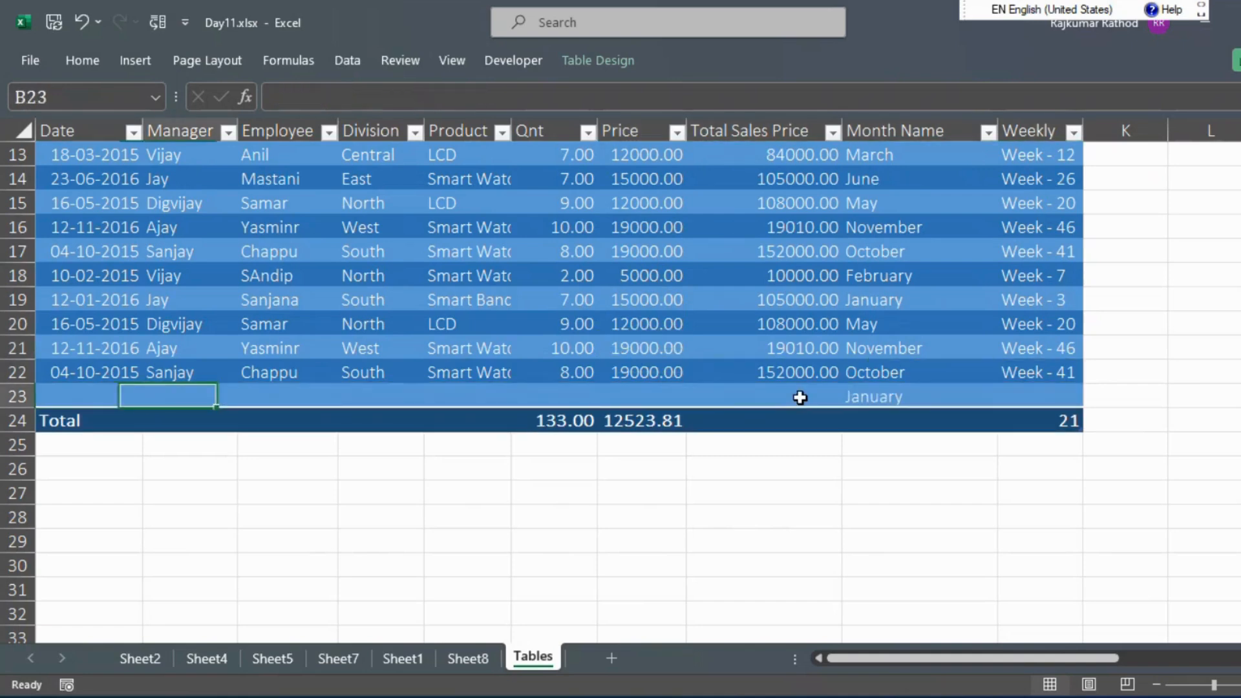
Add a second new table row directly below the empty row 23
key(Tab)
key(Tab)
key(Tab)
key(Tab)
key(Tab)
key(Tab)
key(Tab)
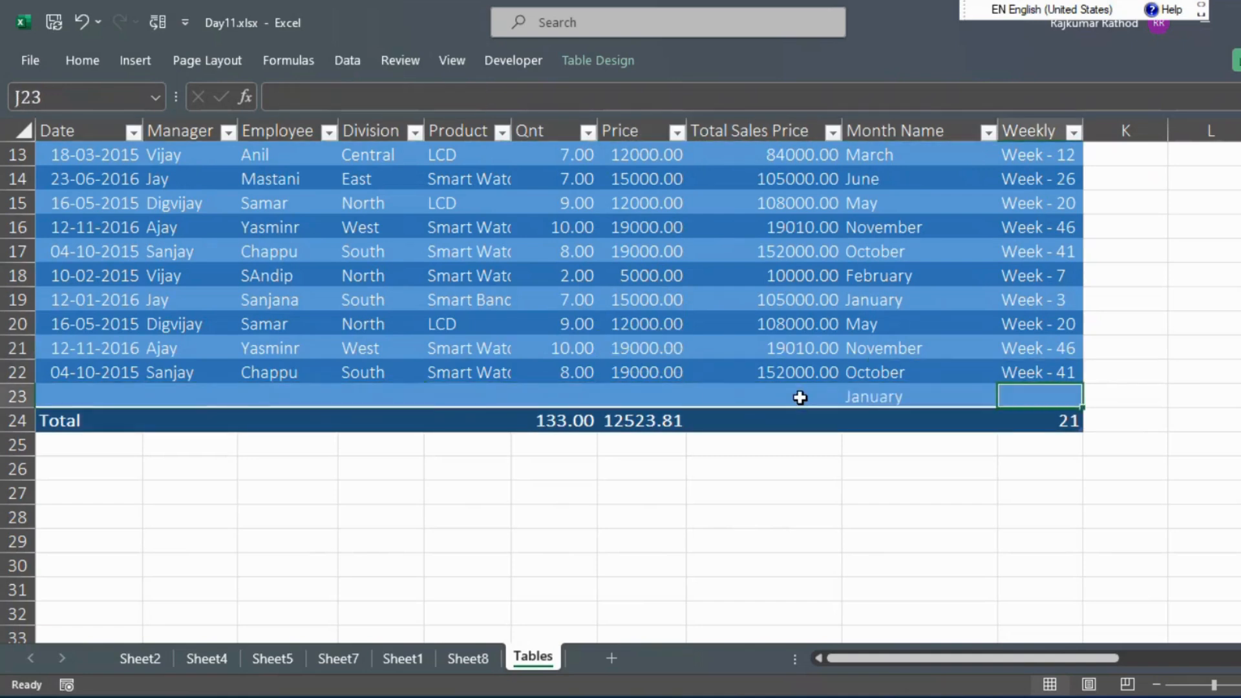
Enter the current date, 19-03-2024, in the Date cells A23 and A24 together
key(Up)
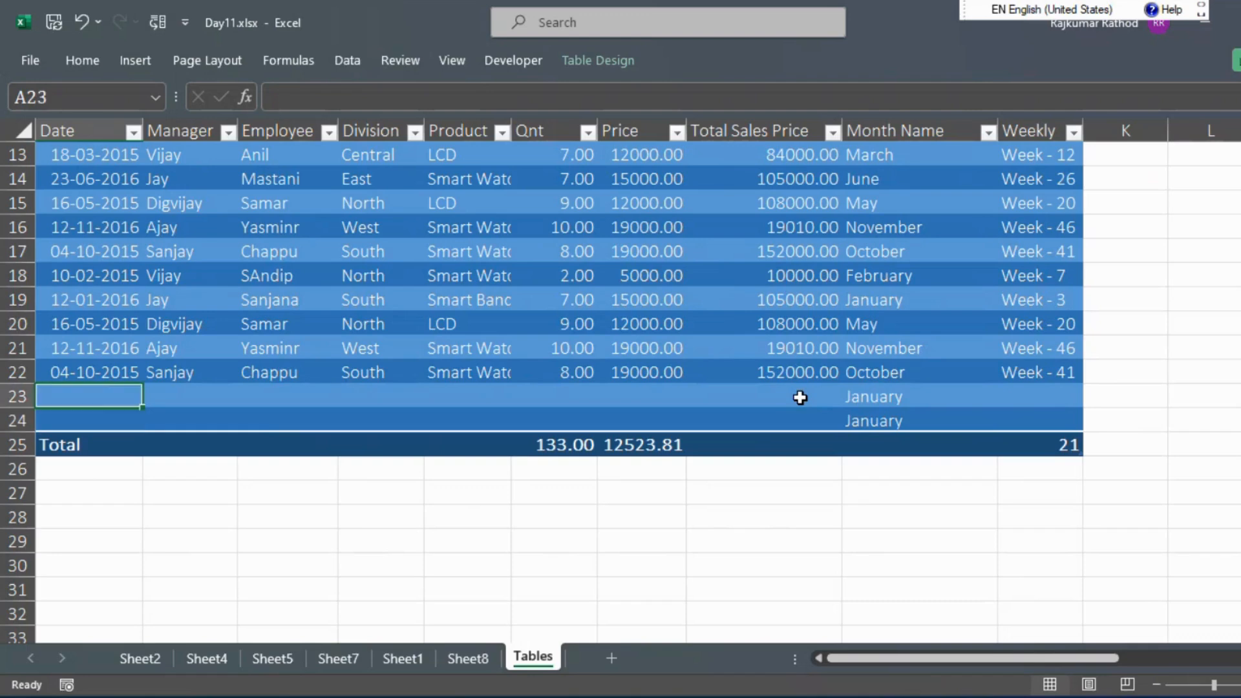
key(shift+Down)
key(ctrl+semicolon)
key(ctrl+Return)
key(Up)
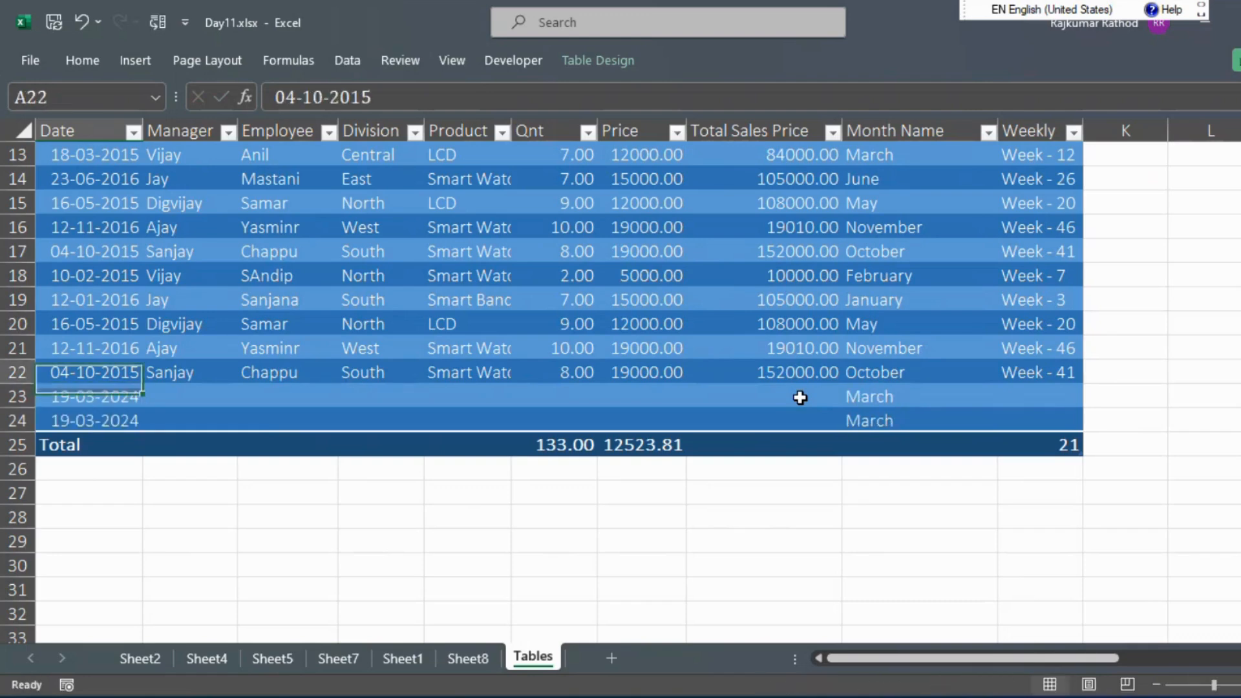
Fill the row 22 values from Manager through Price down into rows 23 and 24
key(Right)
key(Down)
key(Up)
key(shift+Right)
key(shift+Right)
key(shift+Right)
key(shift+Right)
key(shift+Right)
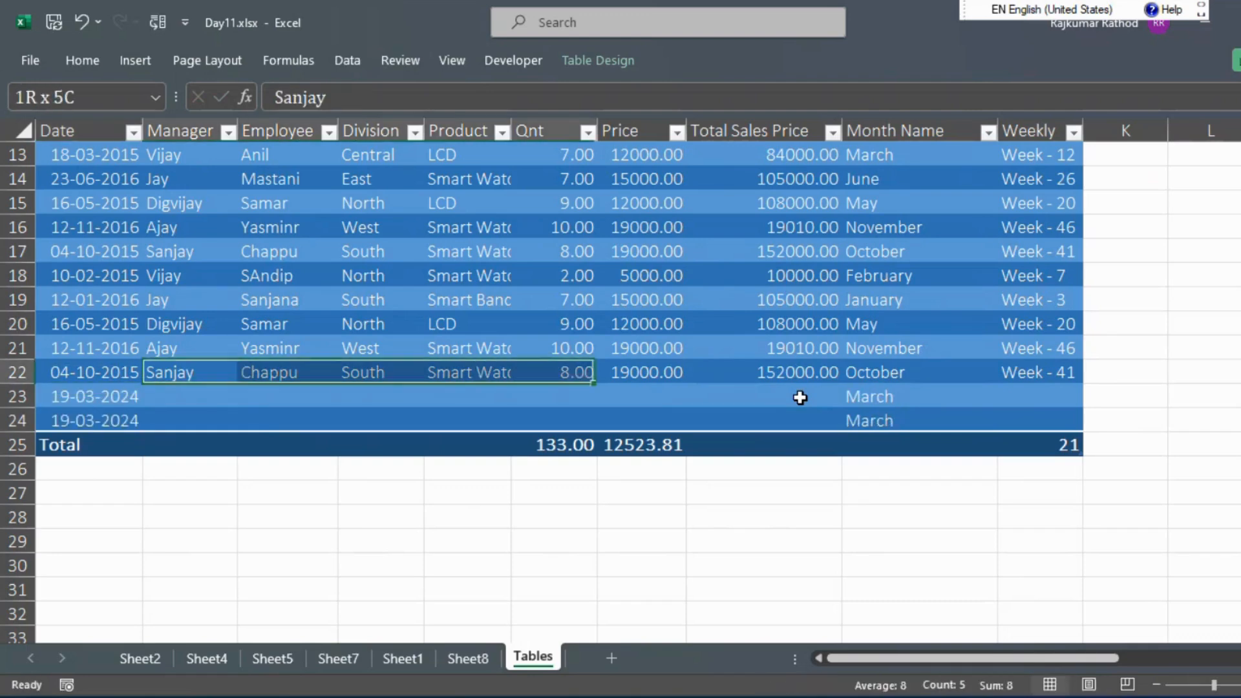
key(shift+Down)
key(shift+Down)
key(ctrl+d)
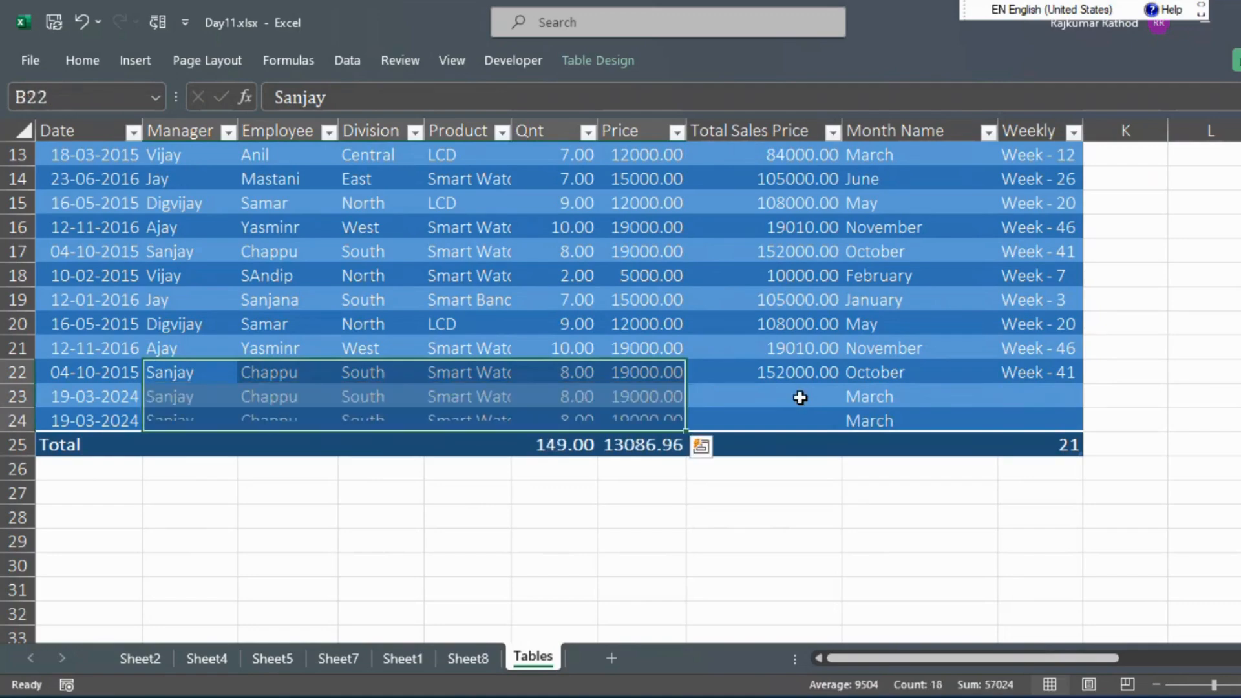
Check the Qnt and Price results in the total row after the added records
key(Down)
key(Down)
key(Down)
key(Right)
key(Right)
key(Right)
key(Right)
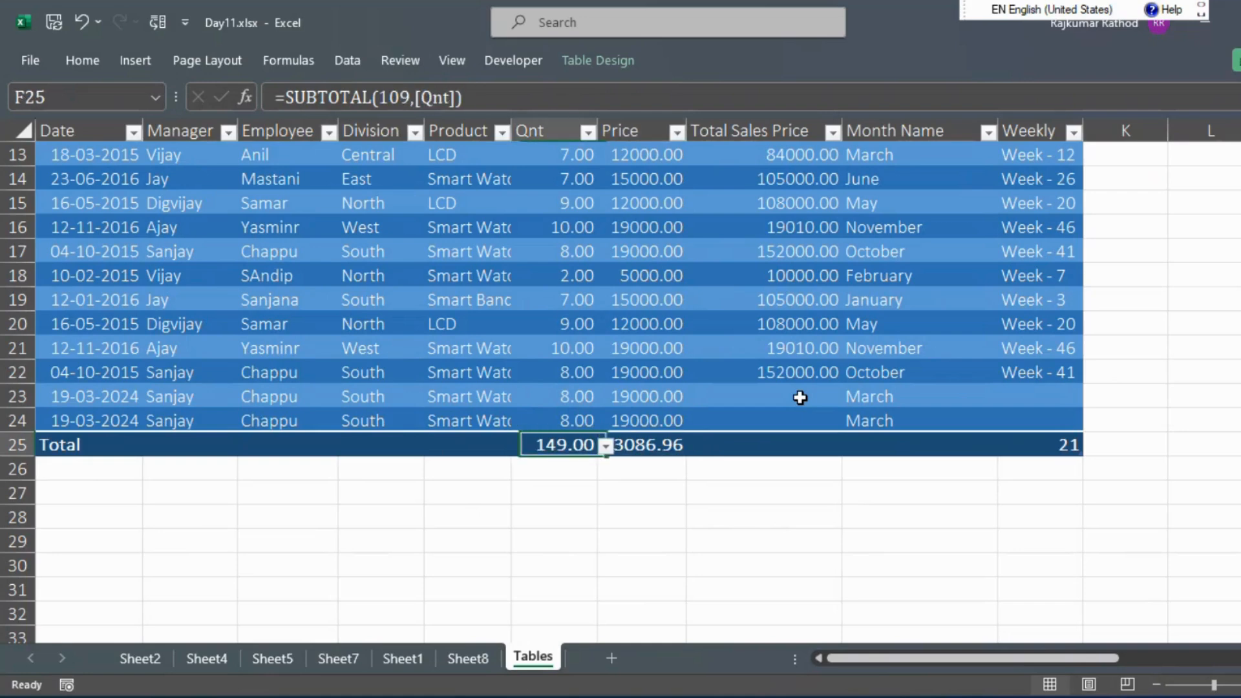
key(Right)
key(Left)
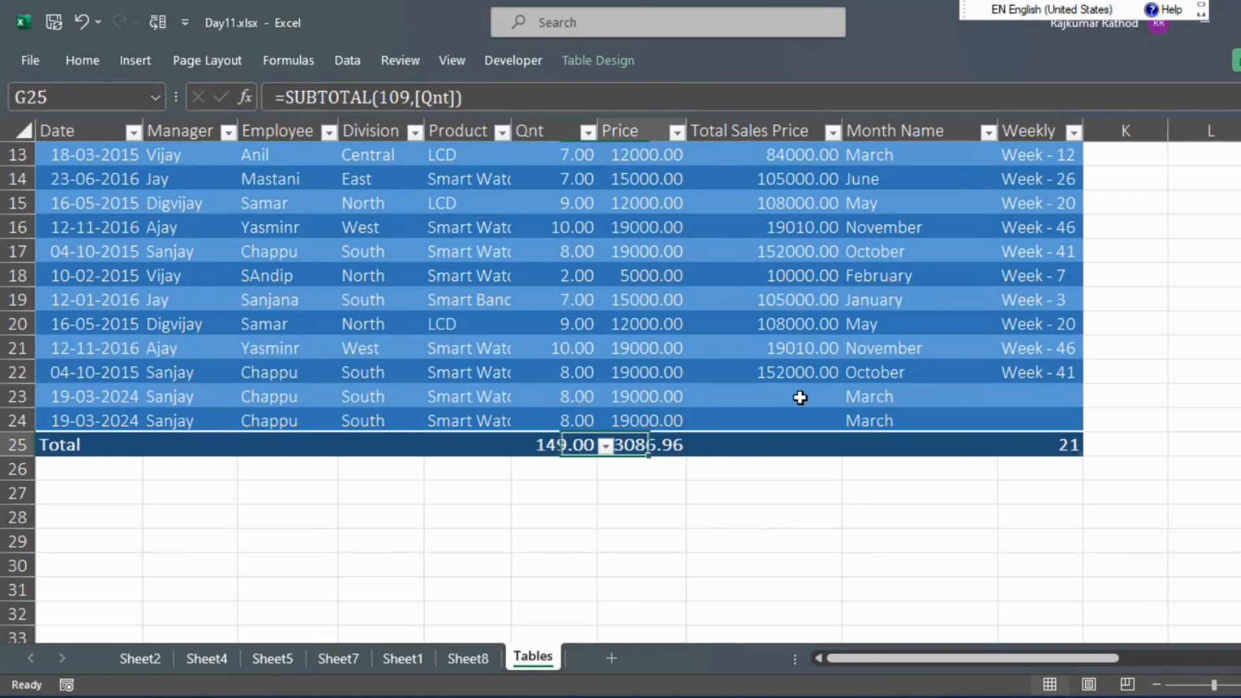
Fill the Total Sales Price value 152000 from H22 down into H23 and H24
key(Right)
key(Right)
key(Up)
key(Up)
key(Up)
key(shift+Down)
key(shift+Down)
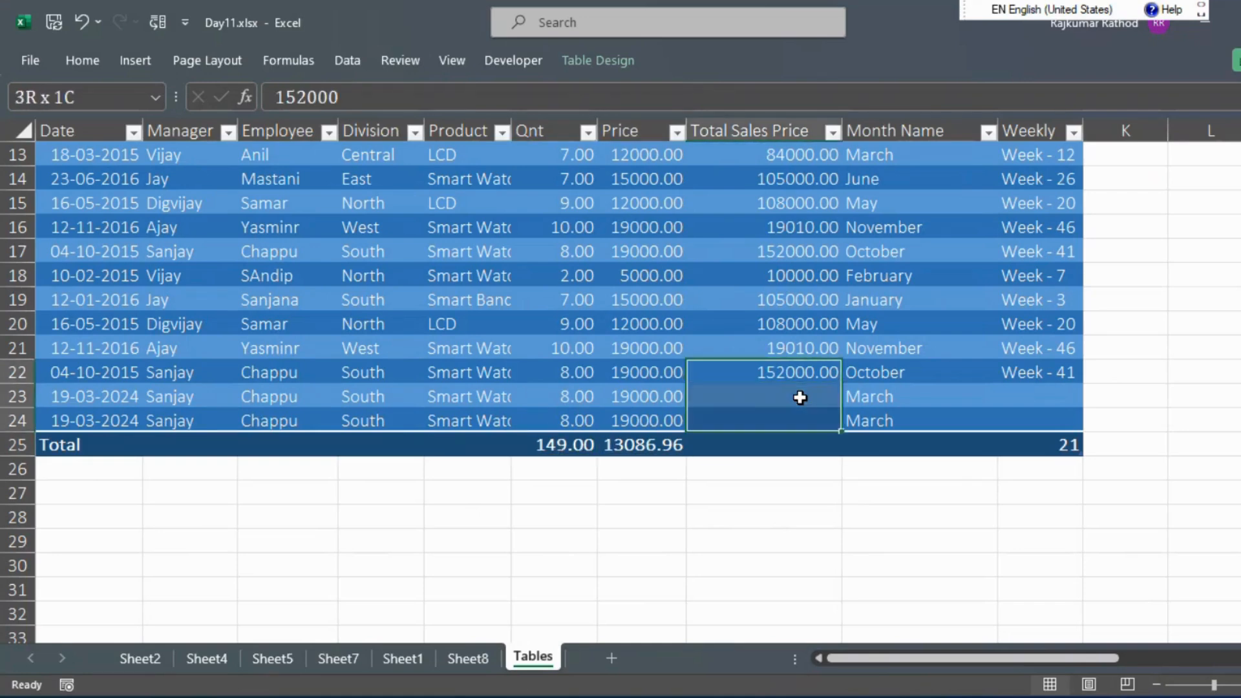
key(ctrl+d)
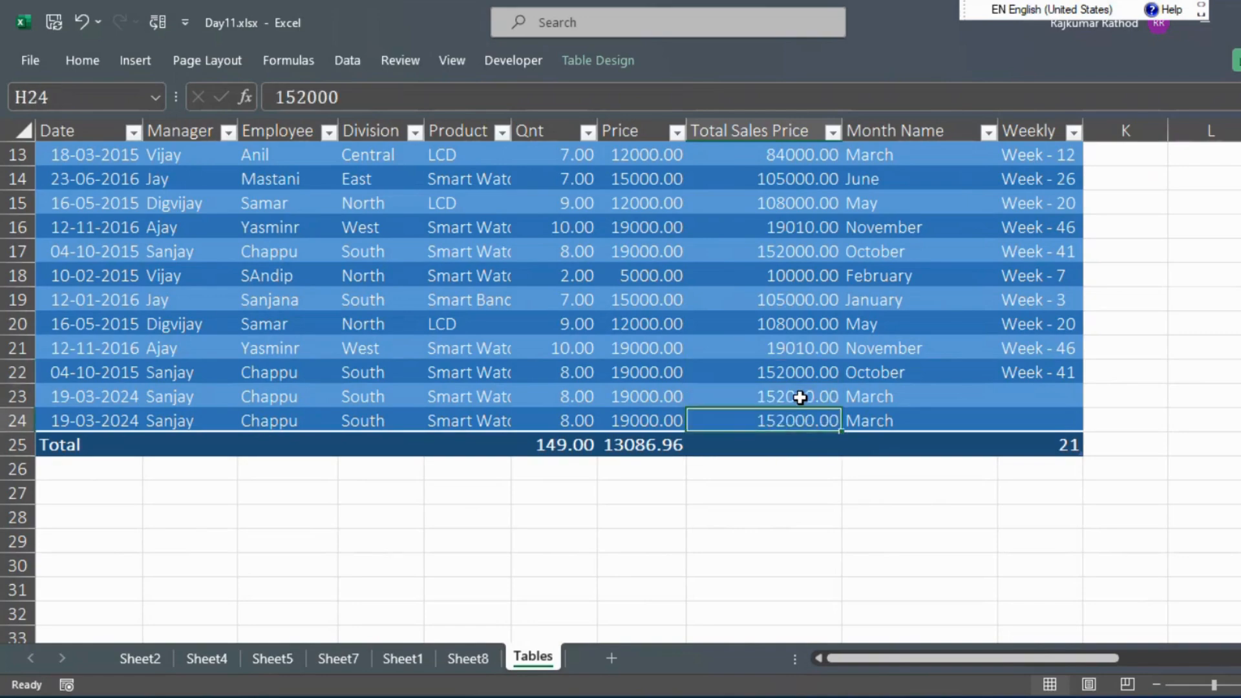
key(Up)
key(Up)
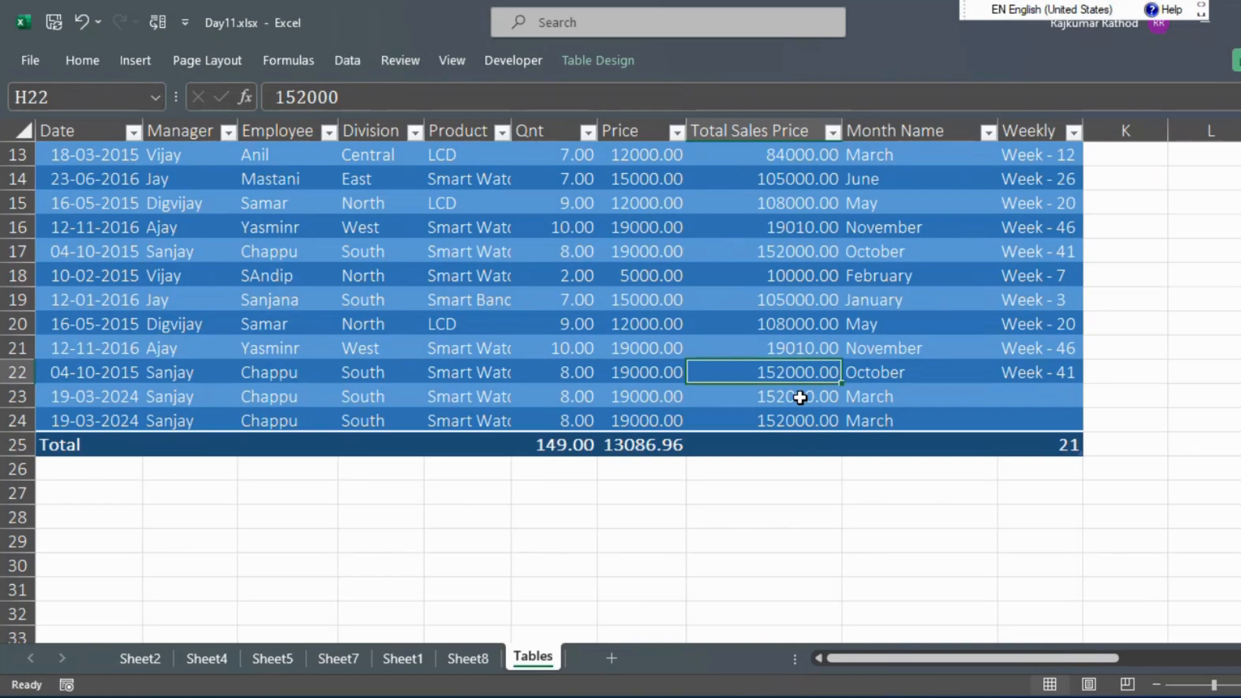
Add number 5 to the advantages list in cell L6
key(Right)
key(Right)
key(Right)
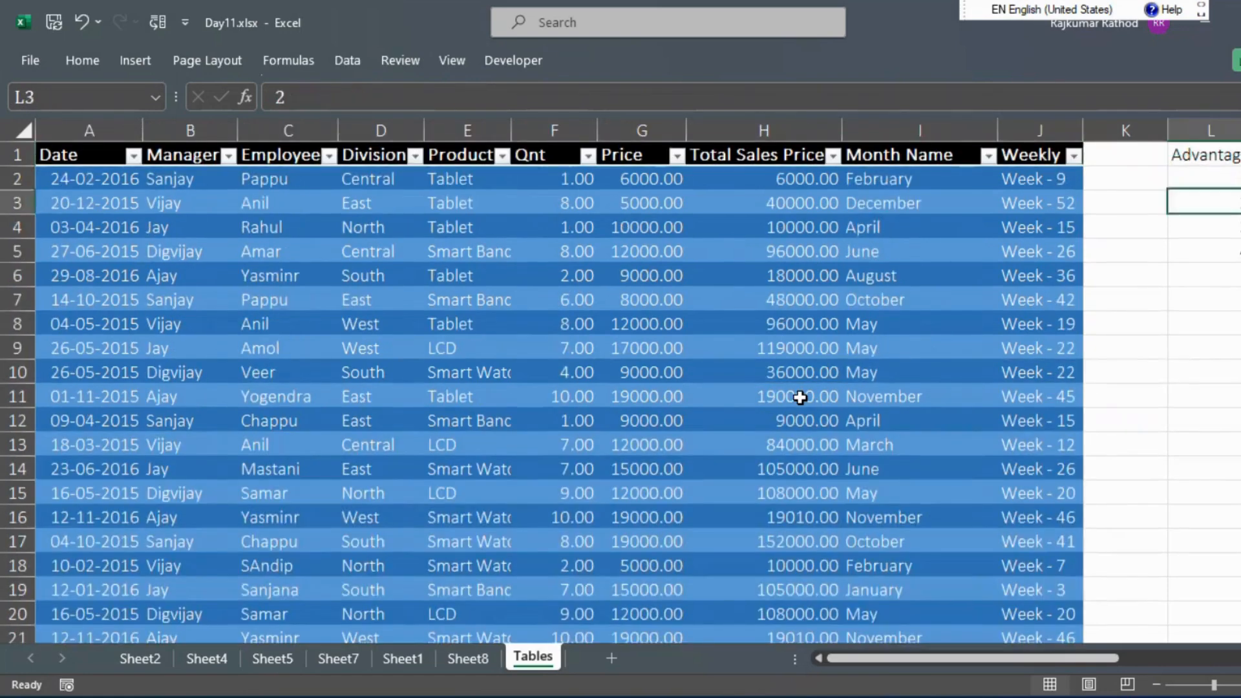
key(Down)
key(Down)
key(Down)
text(5)
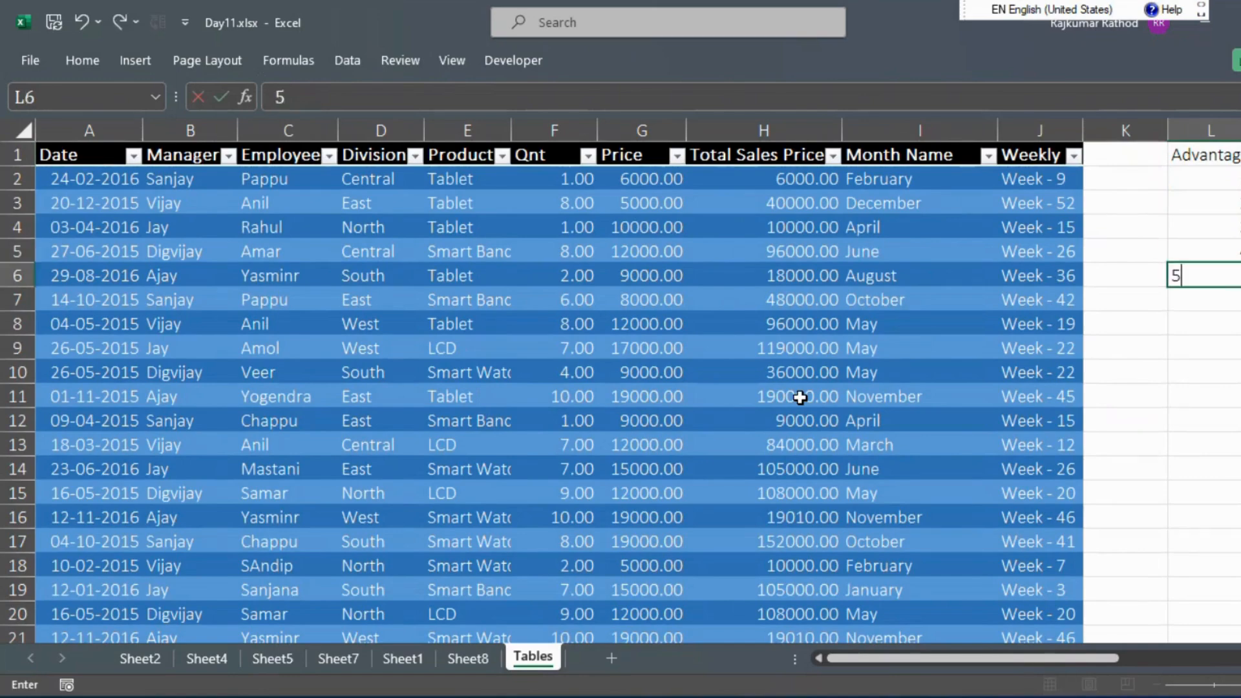
Enter the fifth advantage, "You can add Total row in the bottom of the table", in cell M6
key(Tab)
text(A)
key(BackSpace)
text(You)
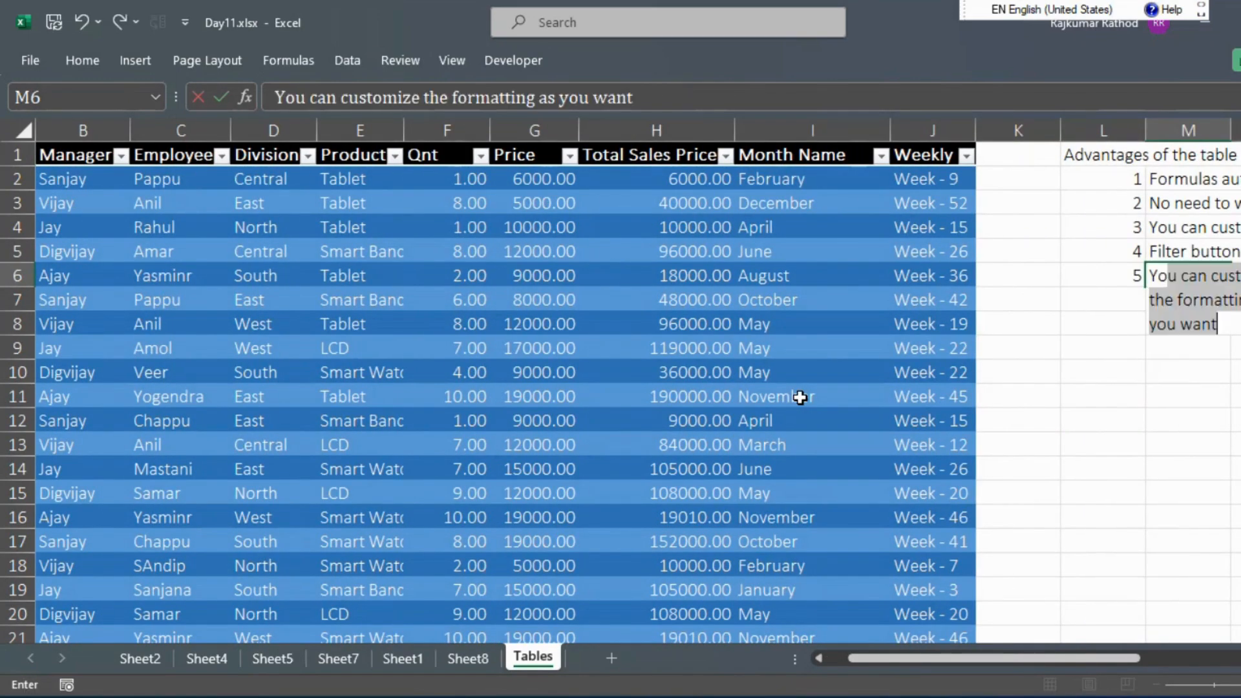
text( can add)
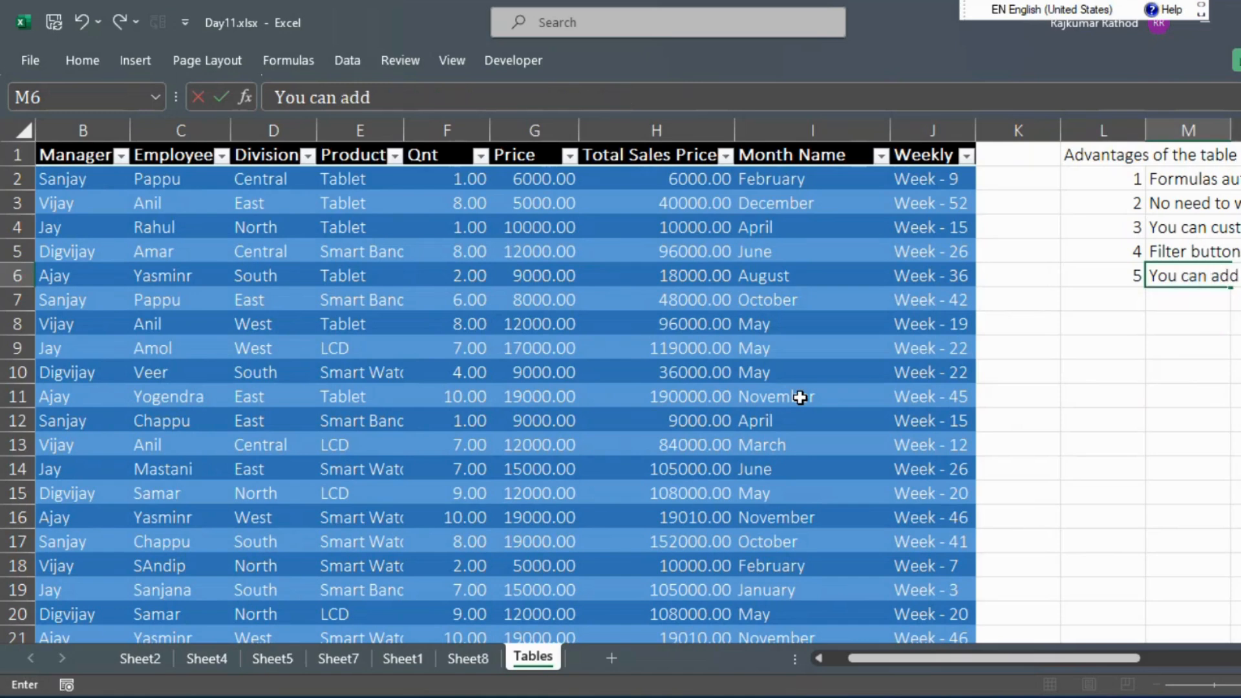
text( Total tow)
key(BackSpace)
key(BackSpace)
key(BackSpace)
key(BackSpace)
text(r)
key(BackSpace)
text(row in the bot)
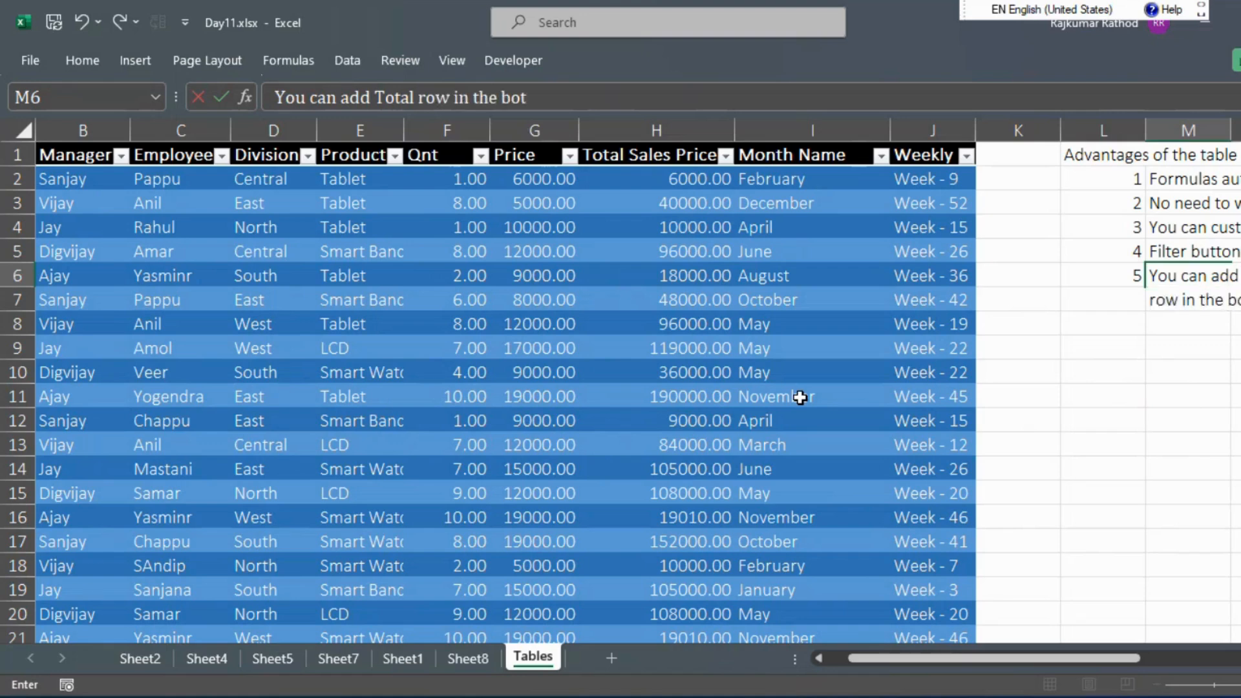
text(tom of the table)
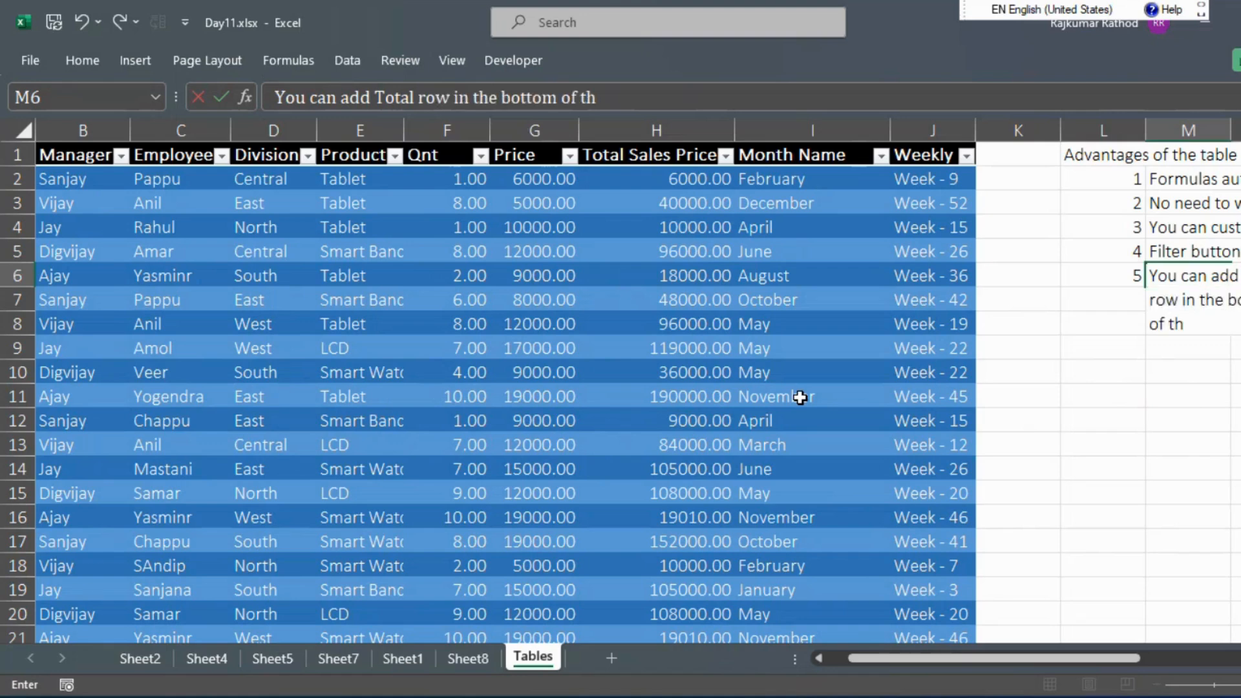
key(Return)
key(Up)
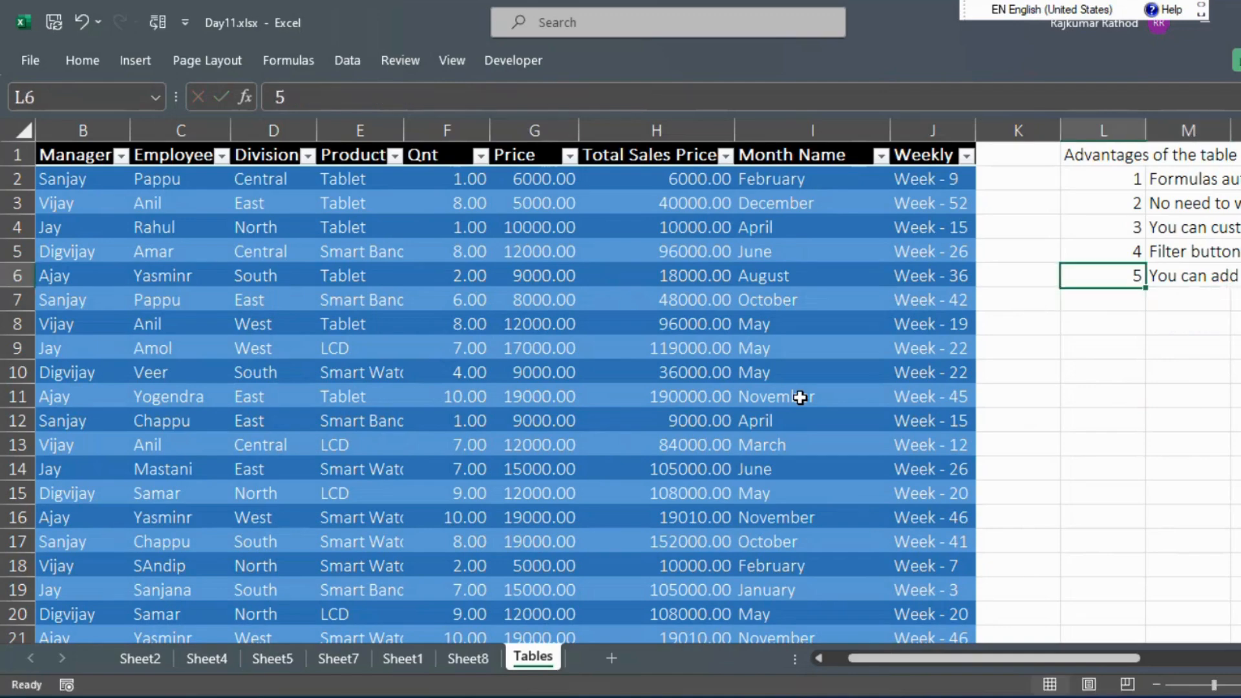
Insert a Month Name slicer for the sales table and place it beside the Weekly column, over columns K and L
key(Left)
key(Left)
key(Left)
key(Up)
key(Up)
key(Up)
key(Up)
key(Up)
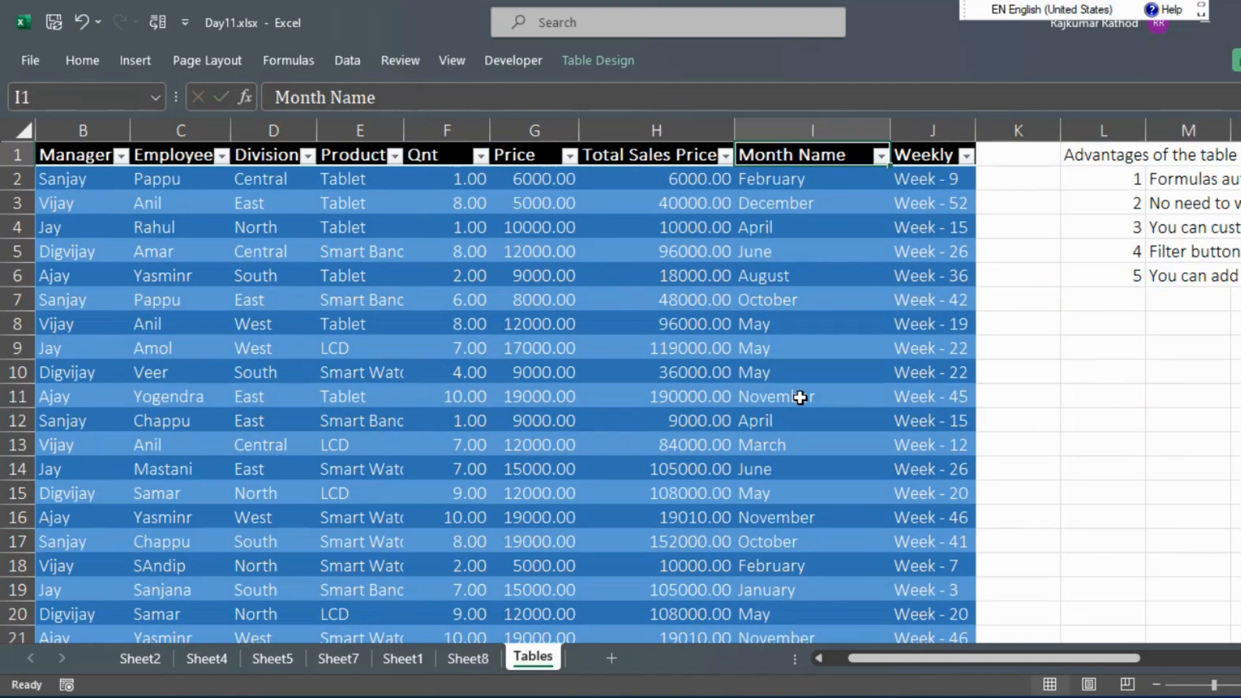
key(Left)
key(Left)
key(Left)
key(Left)
key(Left)
key(Left)
key(Left)
key(Left)
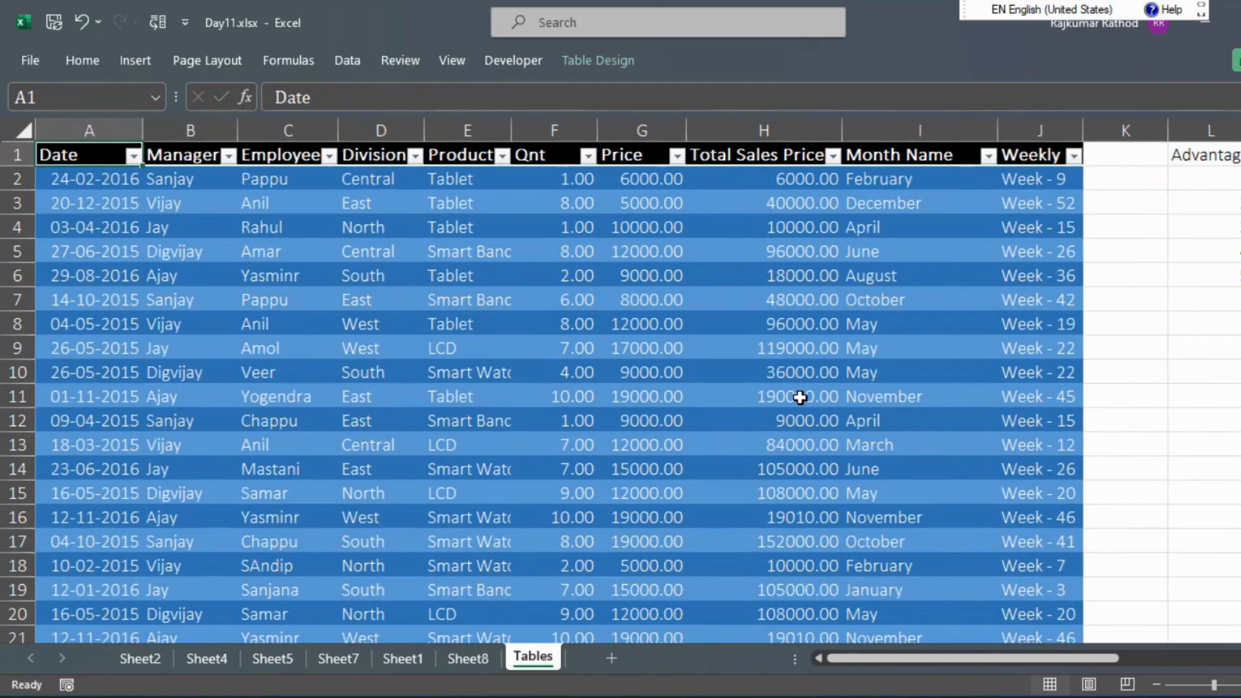
key(Down)
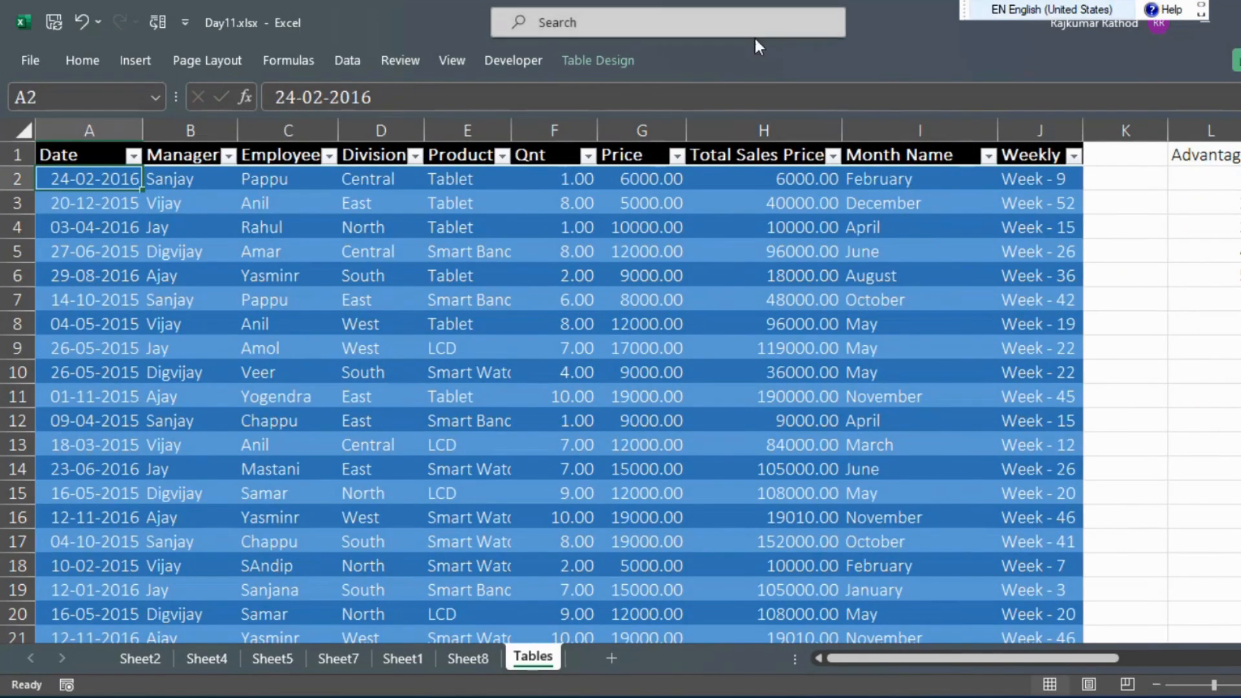
click(612, 60)
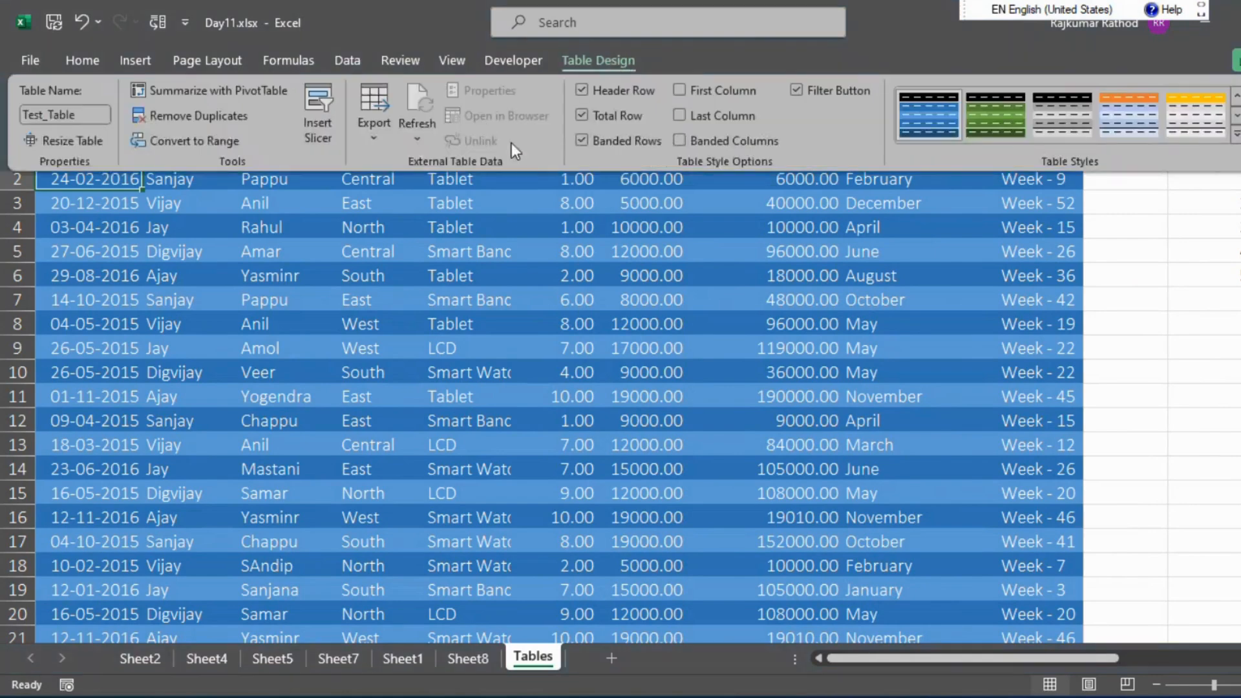
click(320, 125)
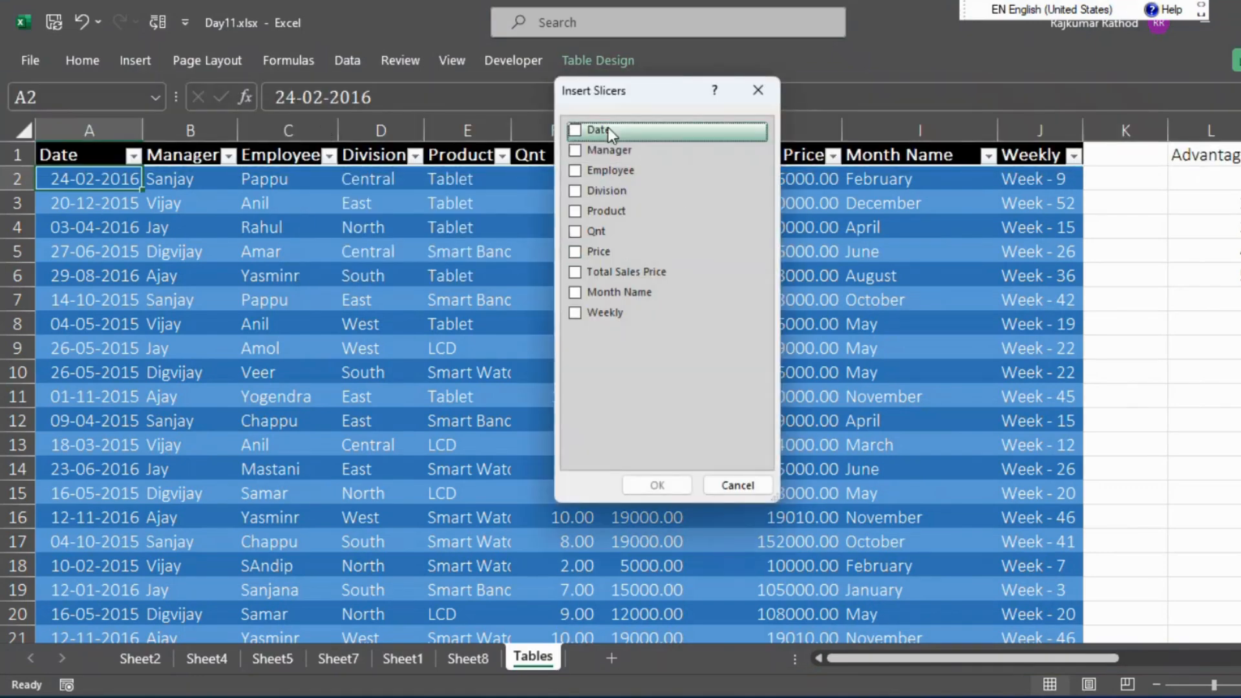
click(575, 292)
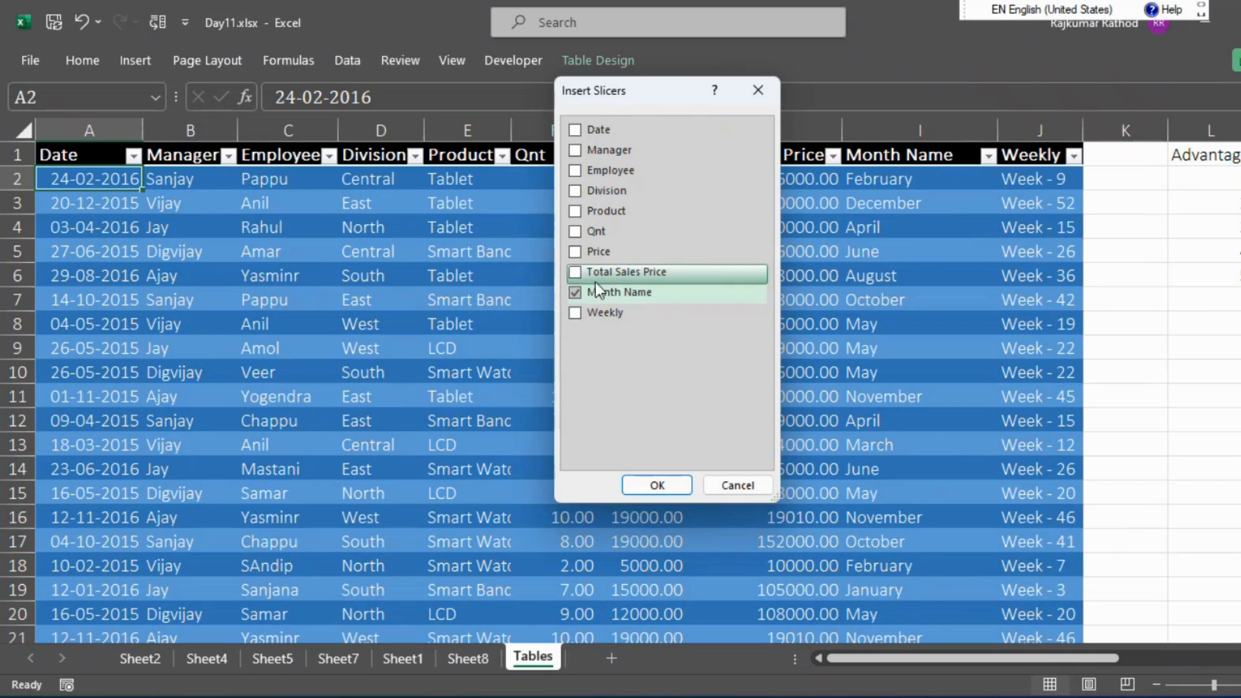
click(653, 482)
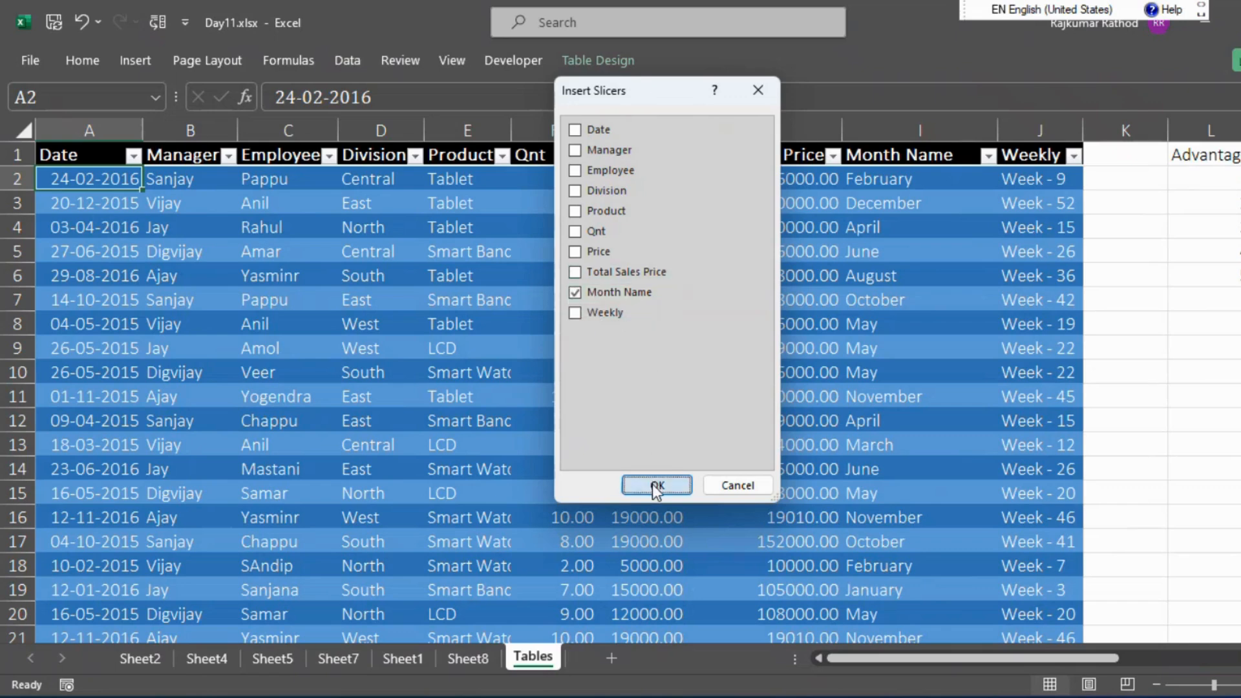
drag(682, 292, 1185, 164)
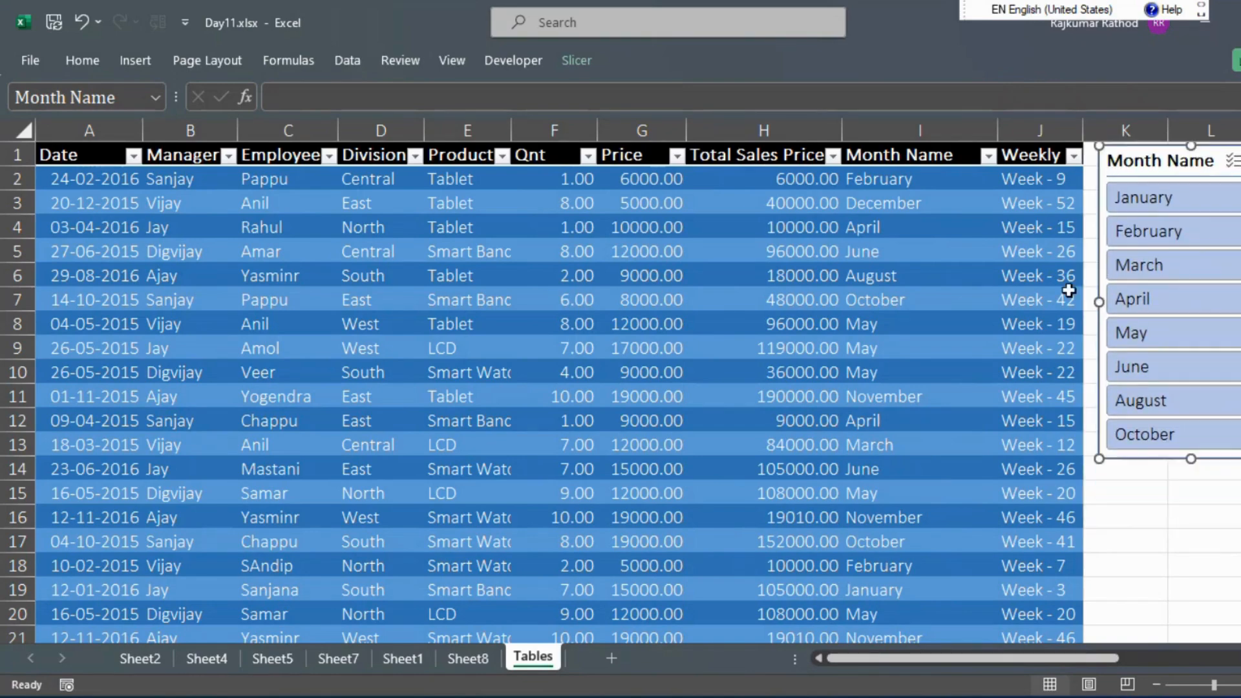
Filter the table with the slicer by January, February, April, August and October in turn, and clear the filter
click(1152, 201)
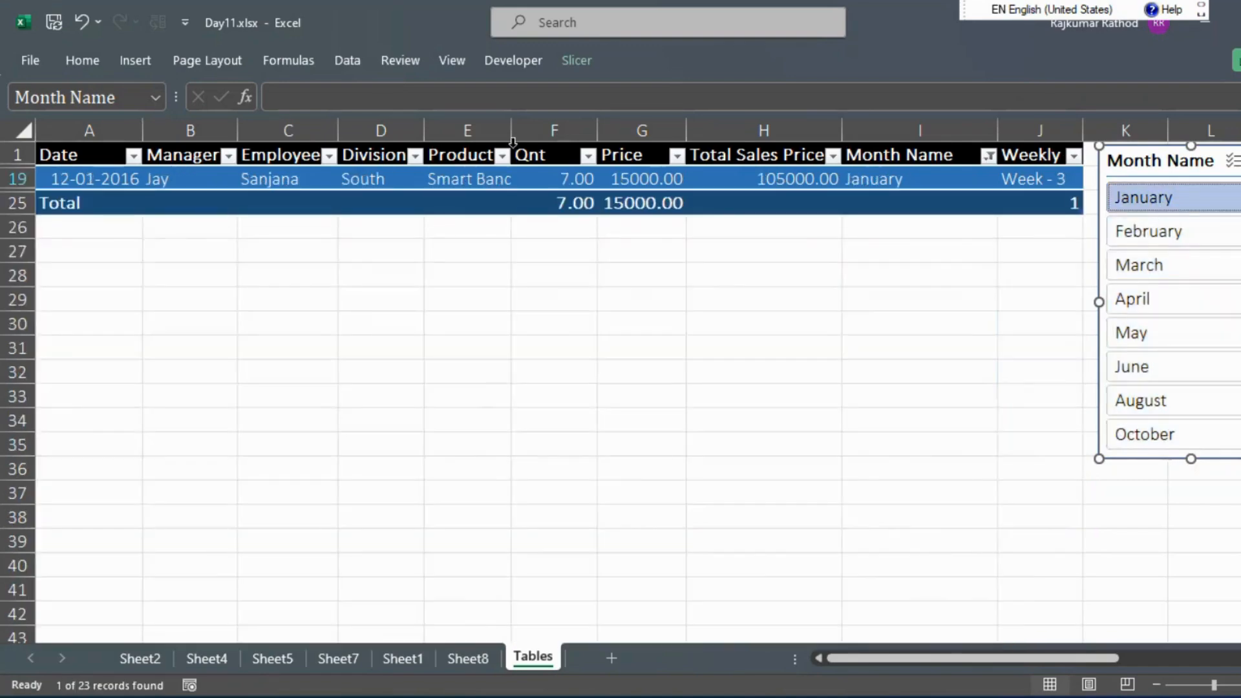
click(1178, 242)
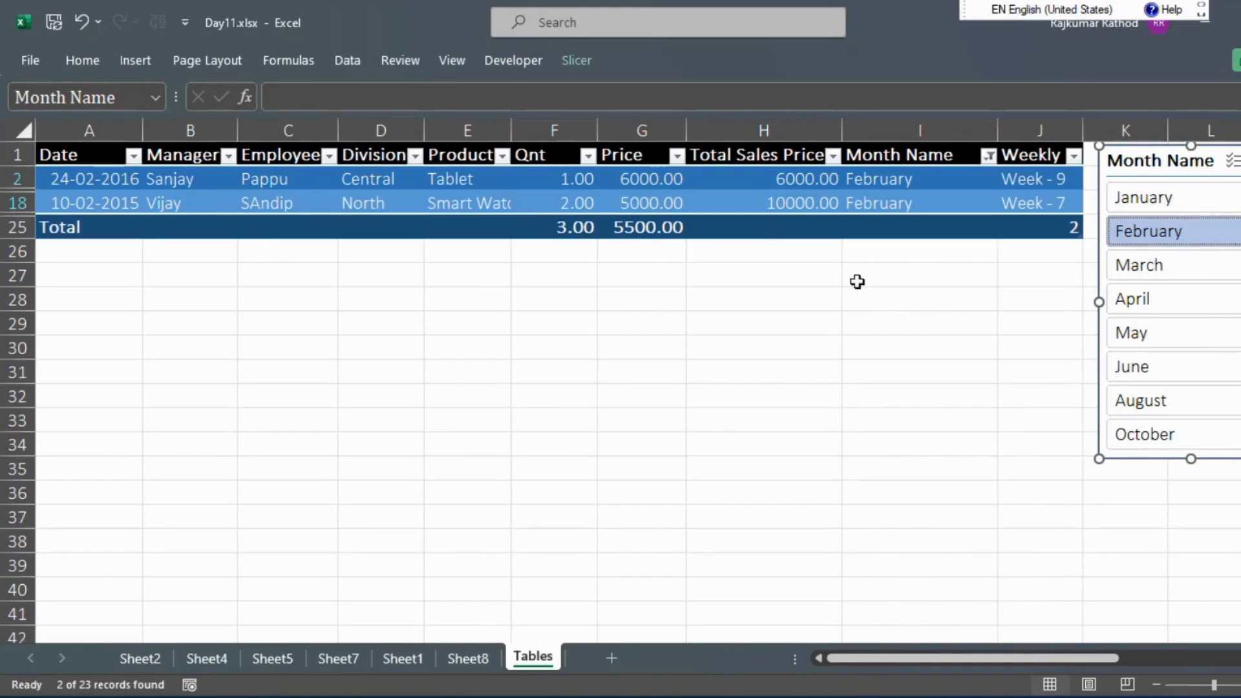
click(1134, 307)
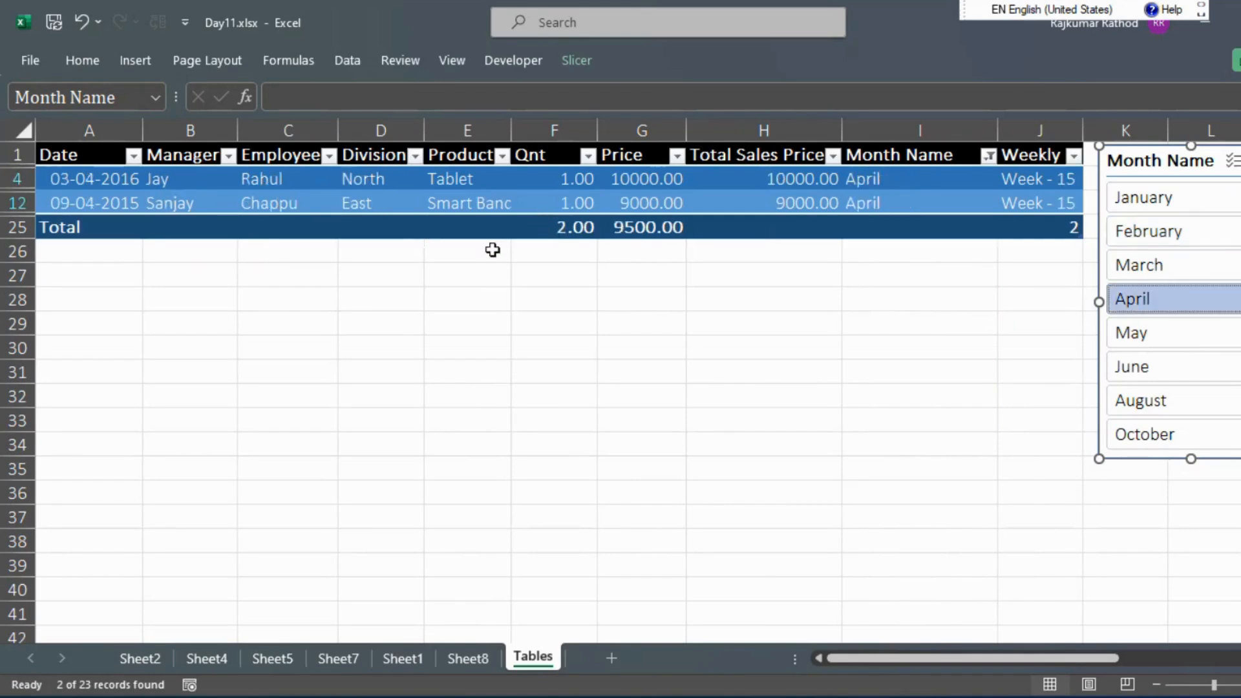
click(1123, 408)
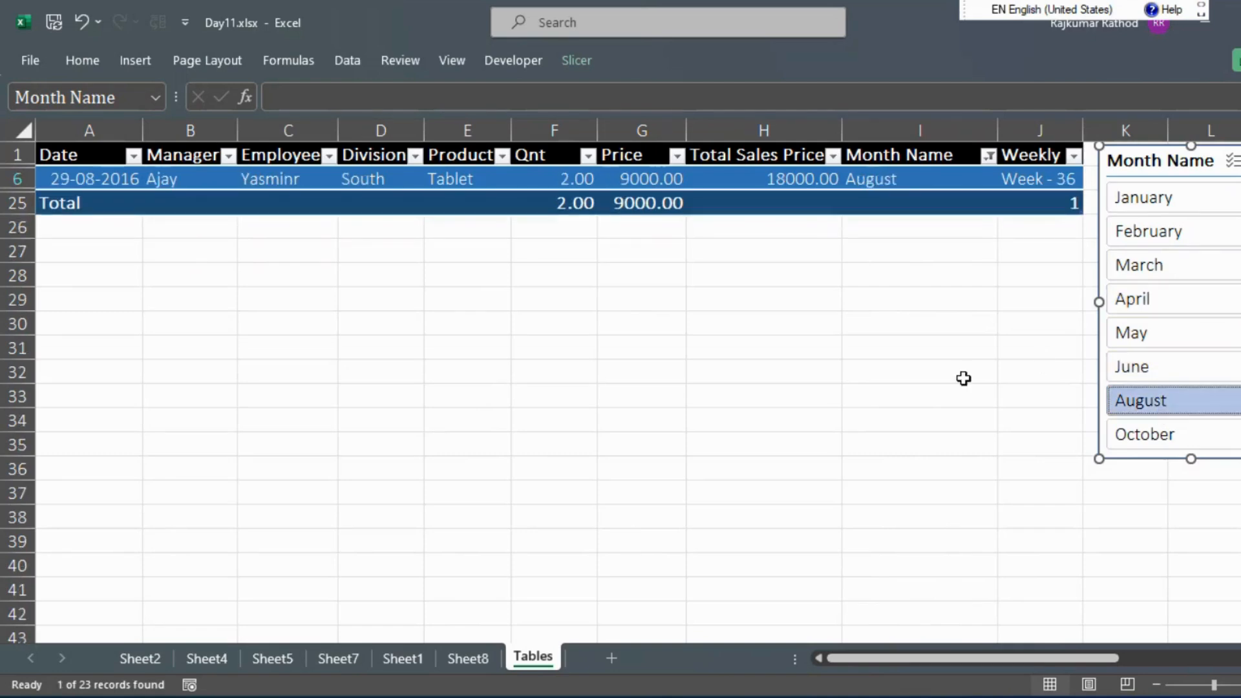
click(1131, 434)
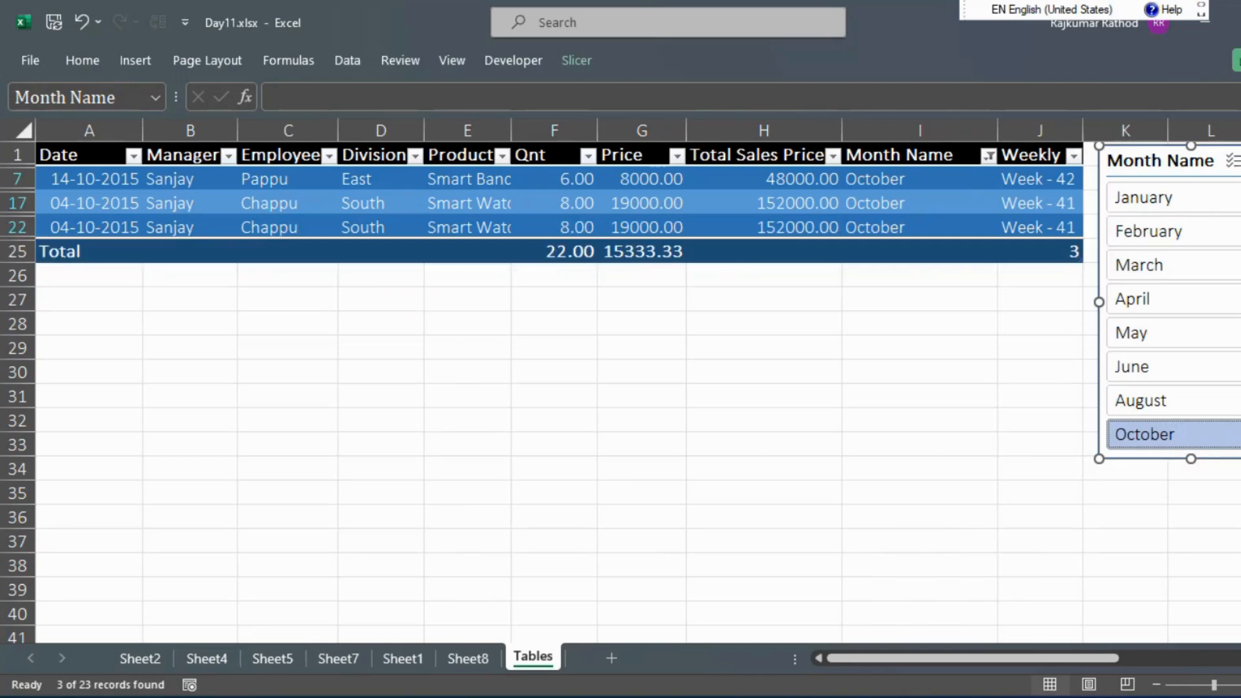
click(1231, 160)
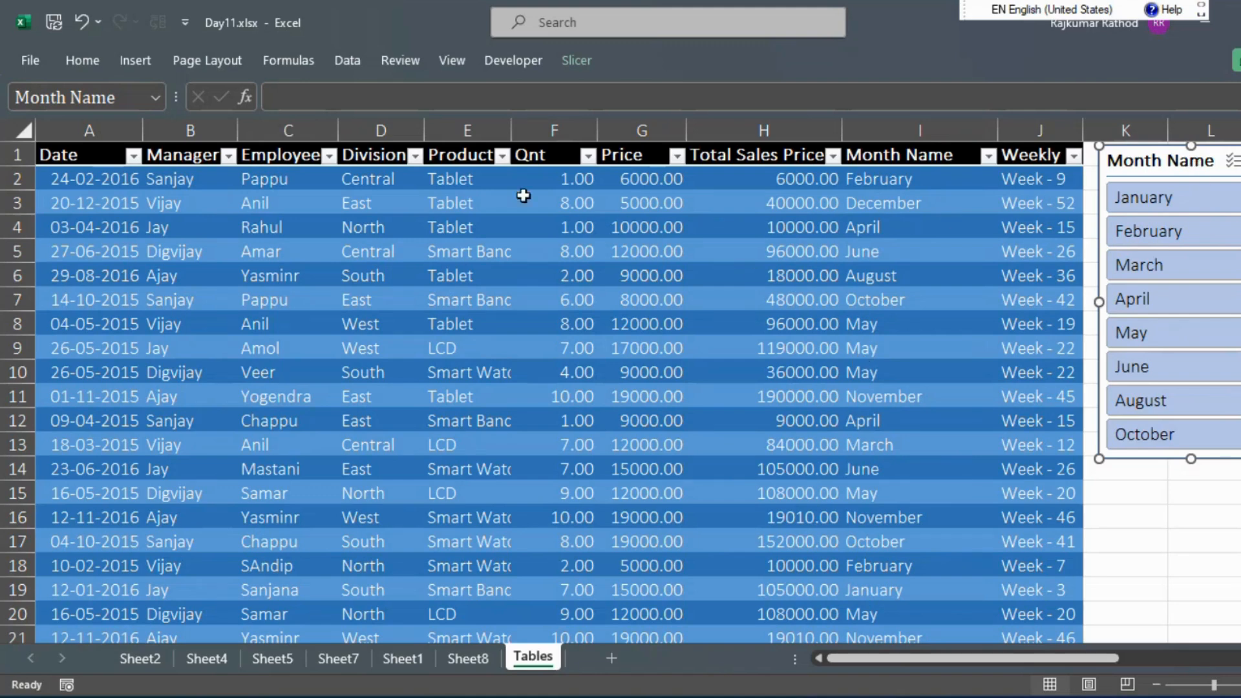
click(709, 233)
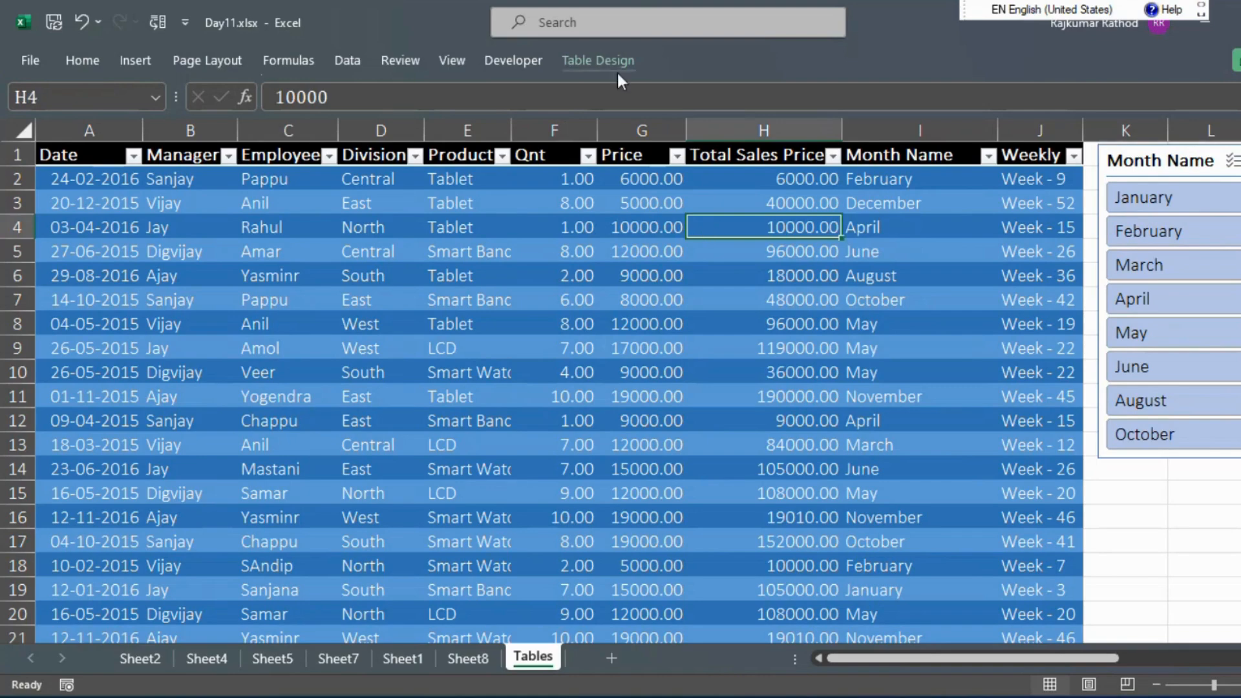
click(603, 61)
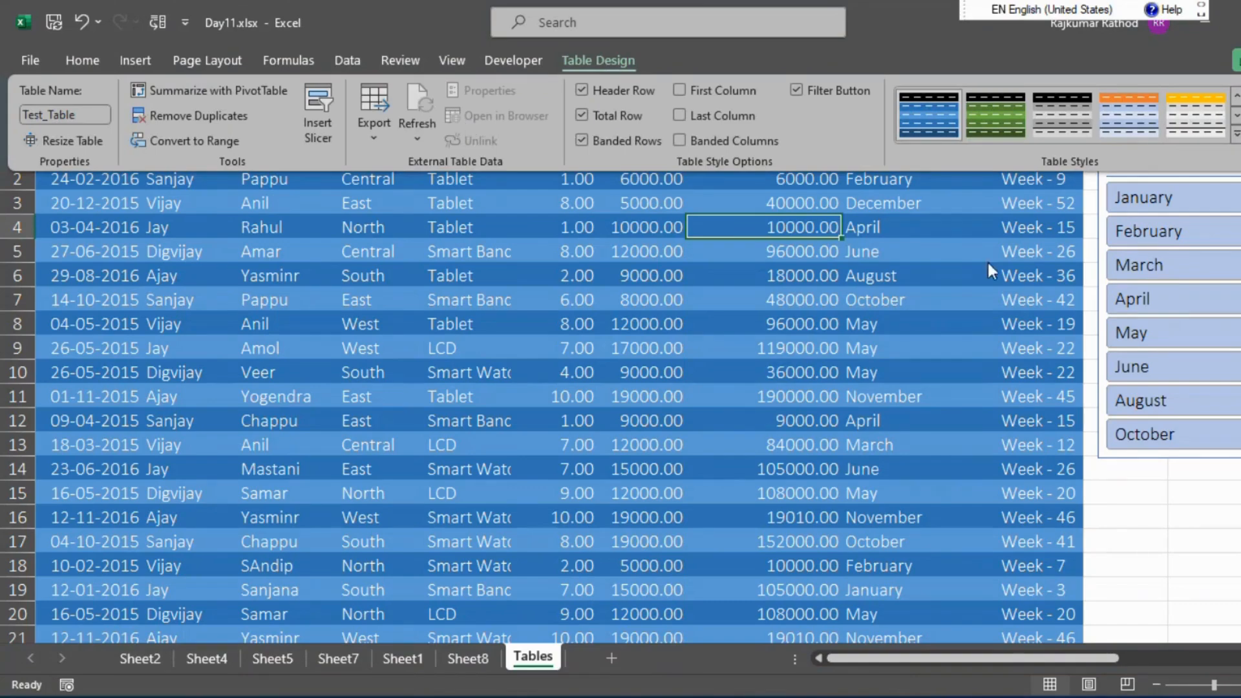
click(1026, 294)
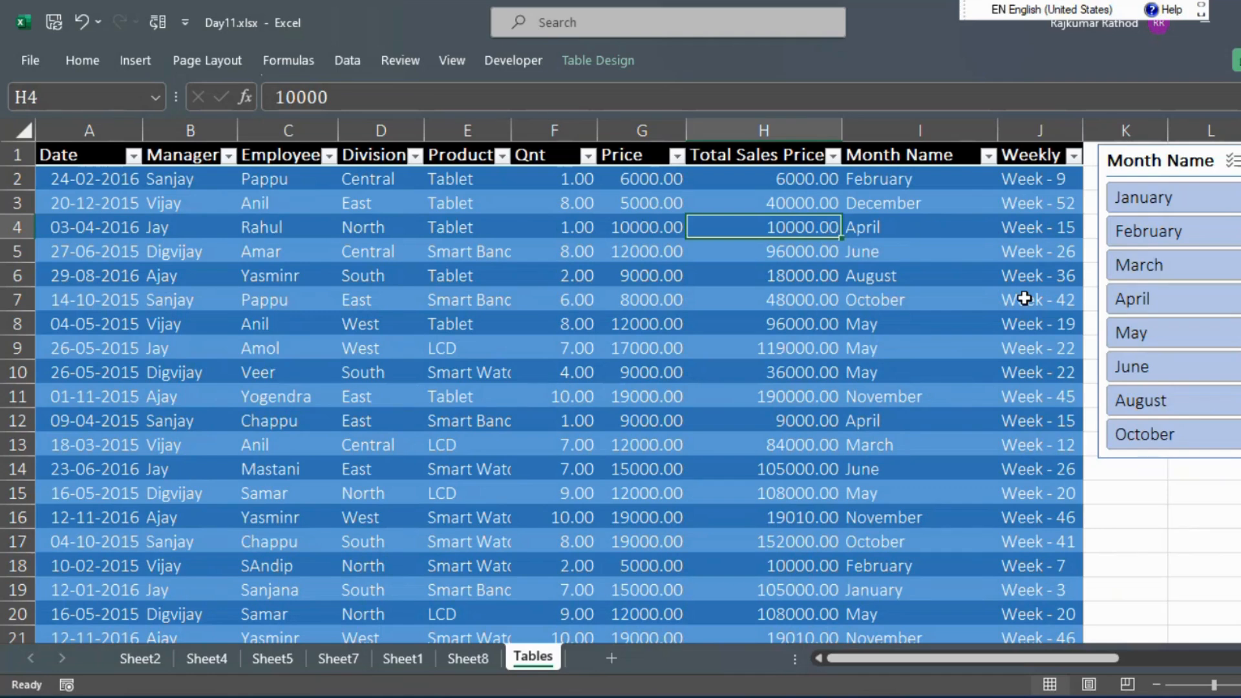
Examine the formula in the Month Name column and the Date values it is based on
click(848, 274)
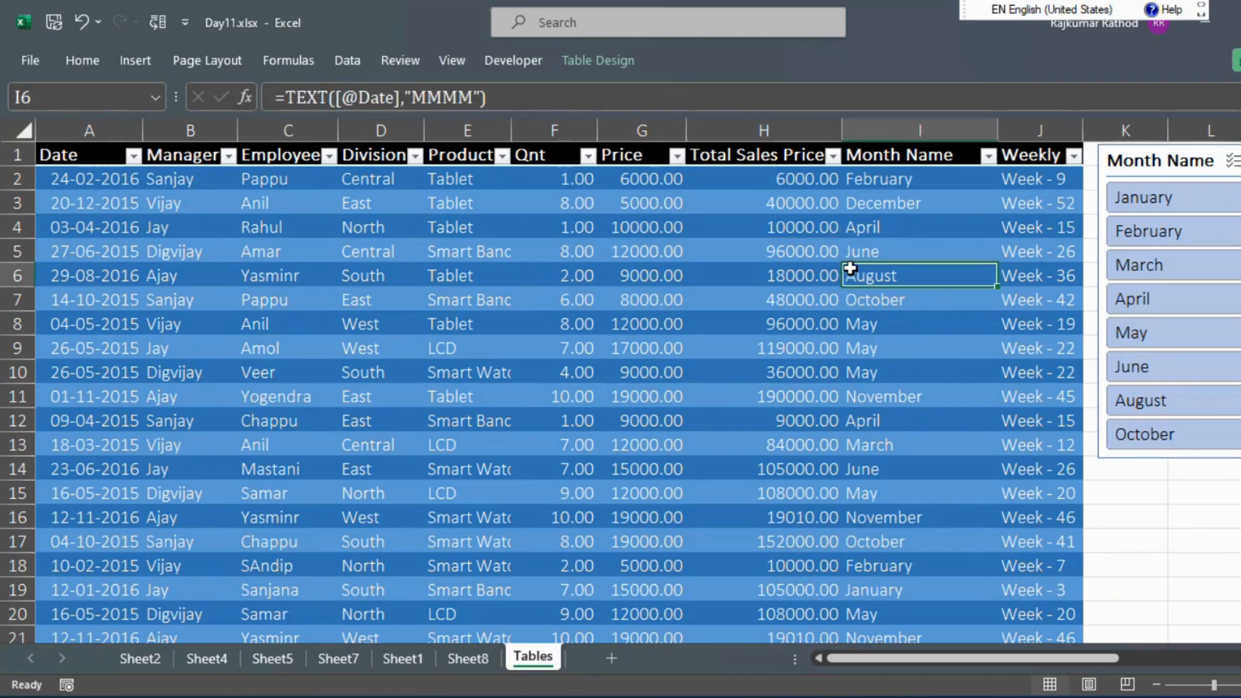
click(907, 173)
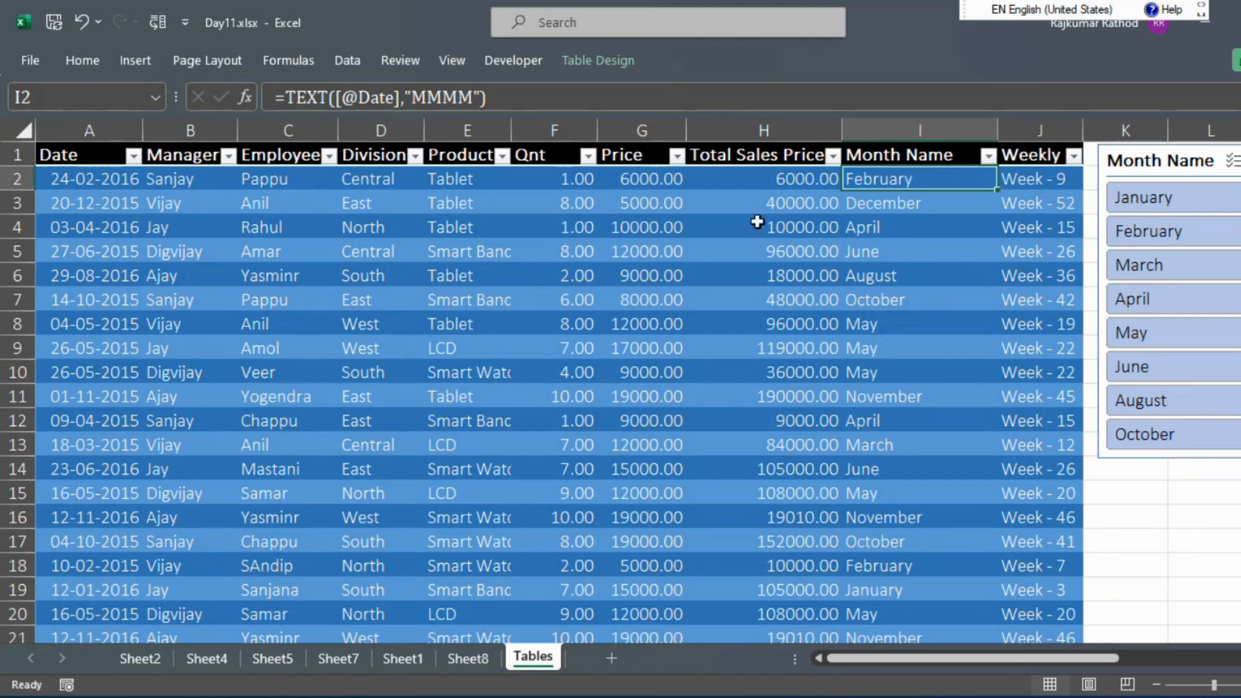
drag(78, 183, 77, 494)
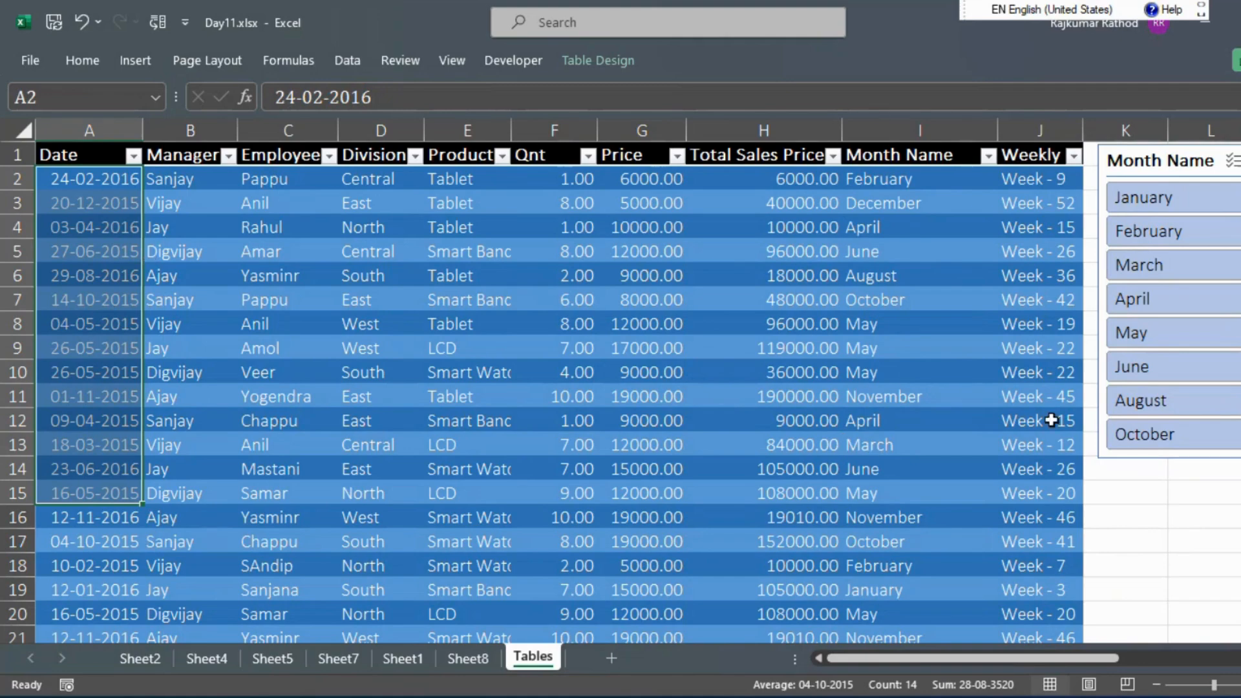
click(232, 250)
key(Up)
key(Up)
key(Up)
key(Up)
key(Left)
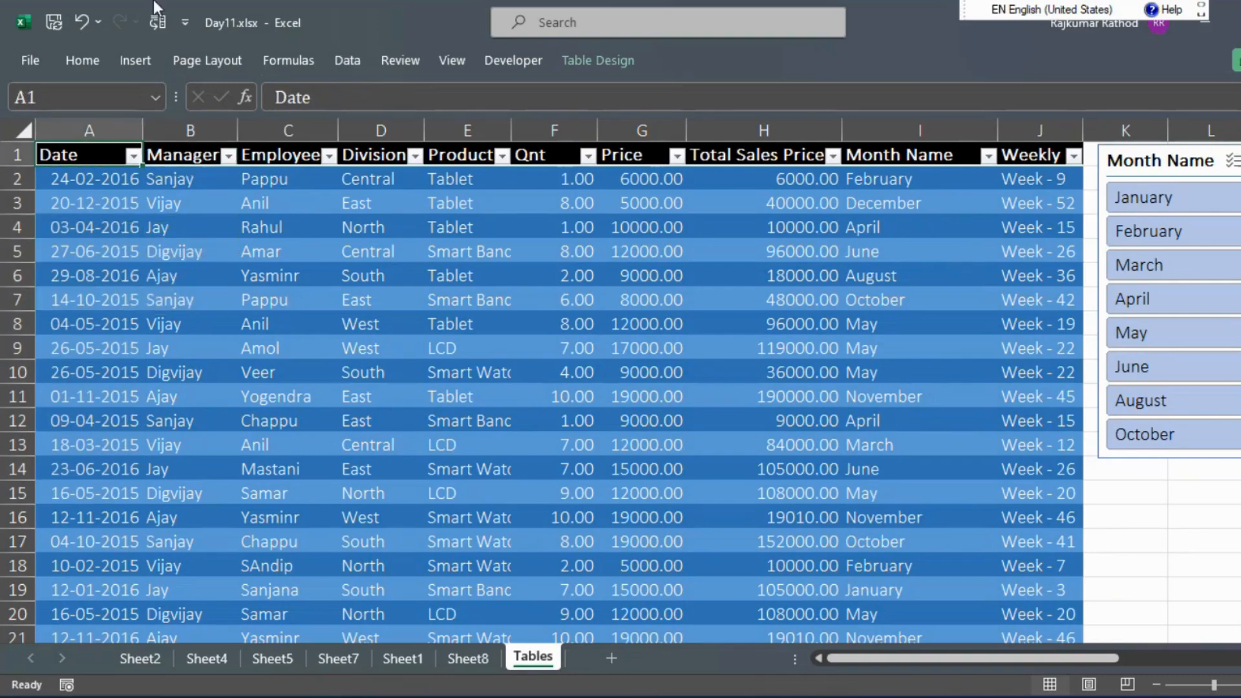
Review the table's export options and the description of the Summarize with PivotTable tool
click(597, 60)
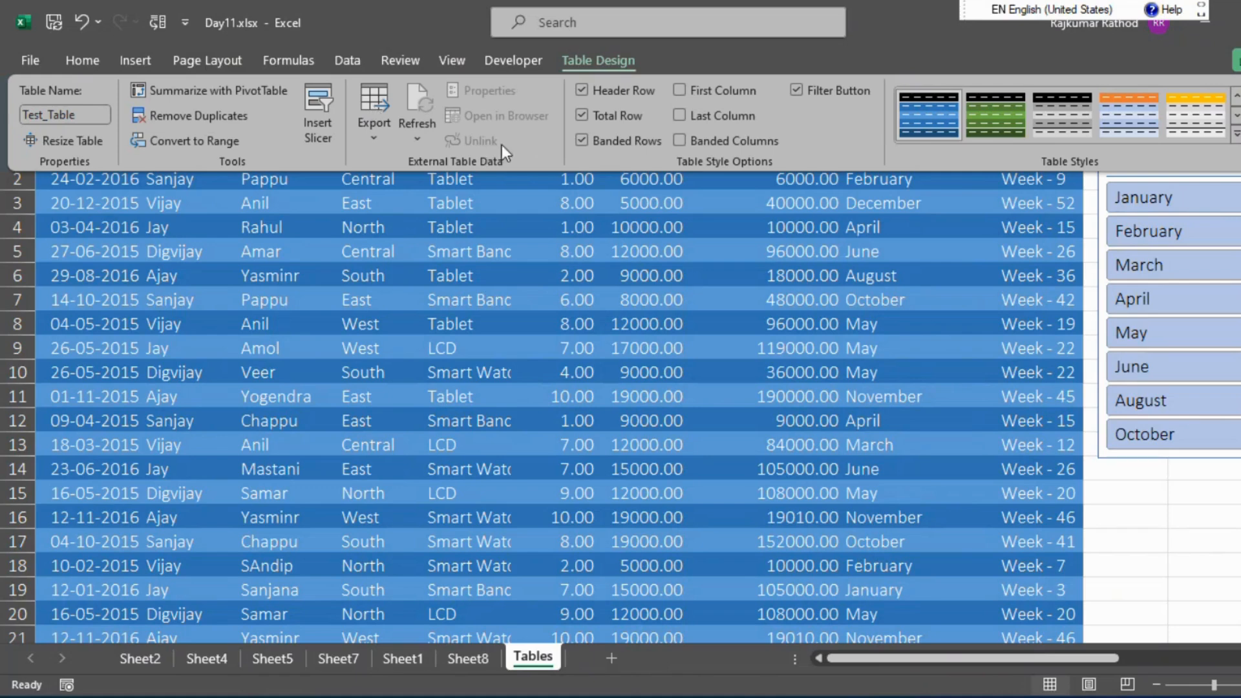
click(371, 138)
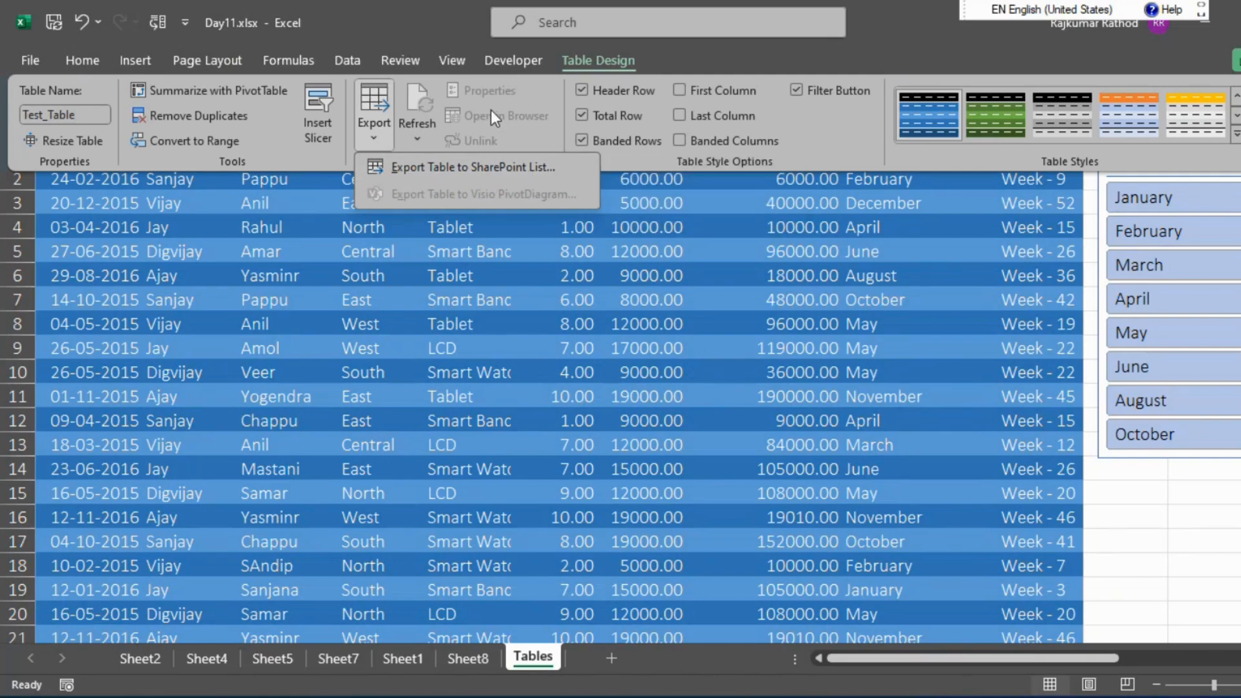
click(357, 256)
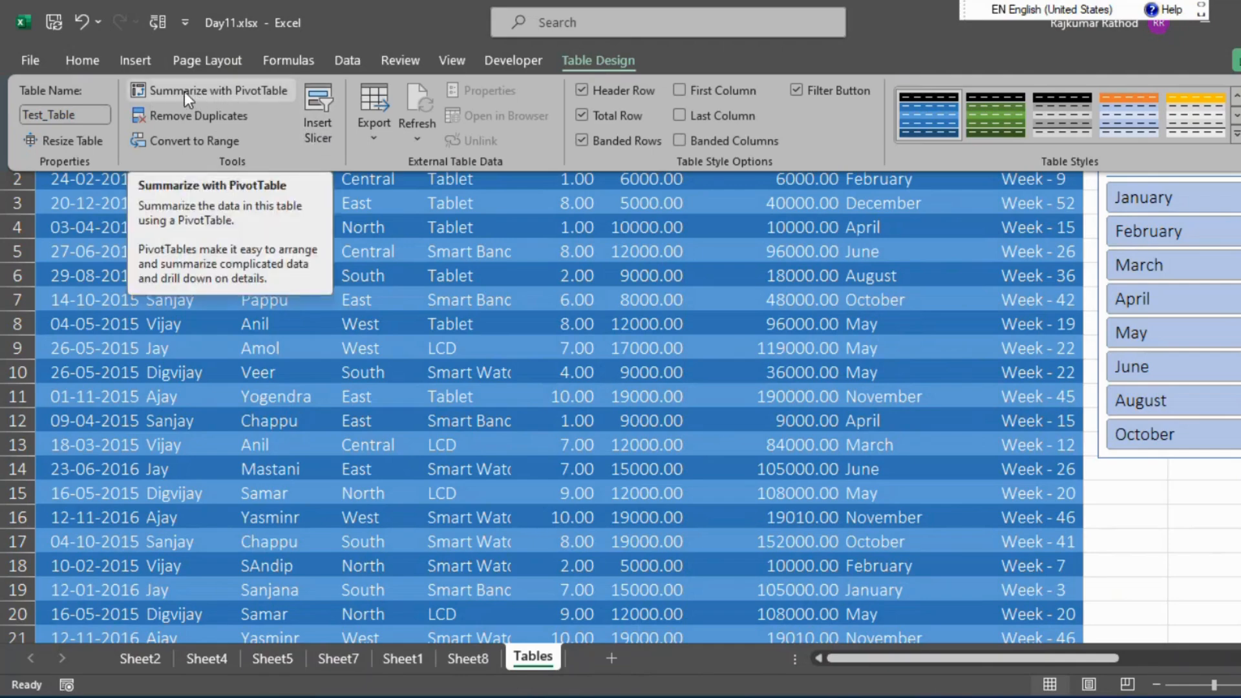
click(595, 323)
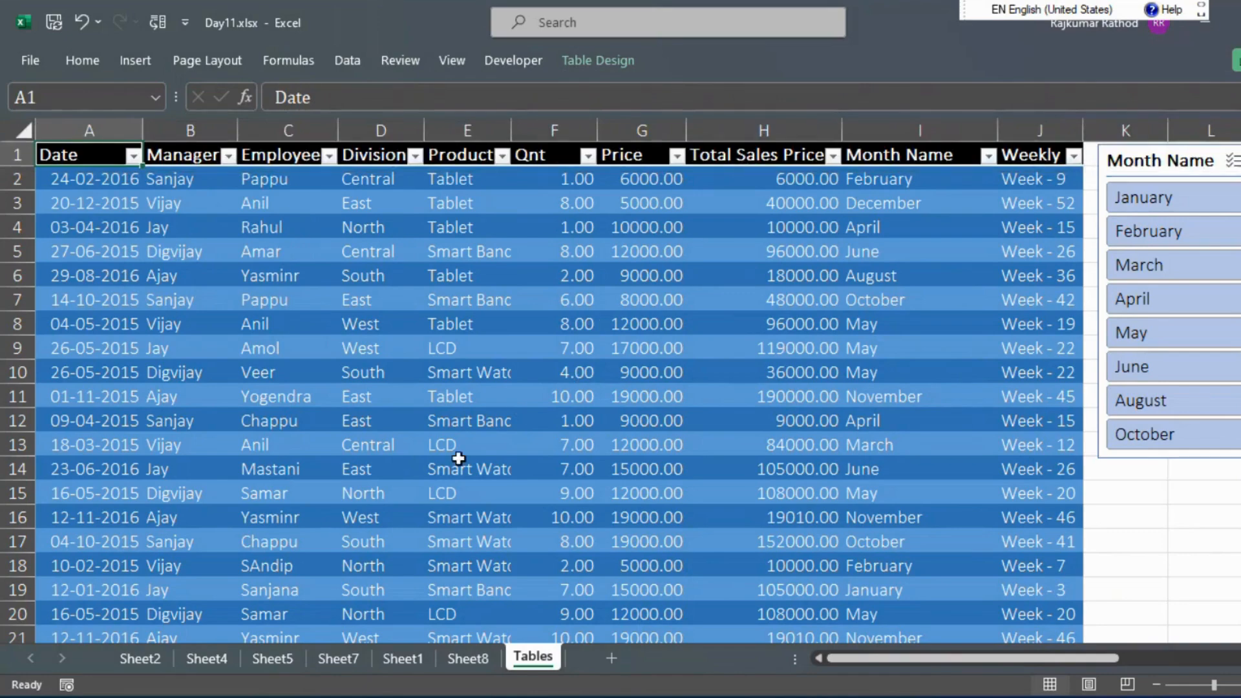
Summarize the sales table Test_Table with a PivotTable placed on a new worksheet
click(670, 393)
key(Down)
key(Down)
key(Down)
key(Down)
key(Down)
key(Down)
key(Down)
key(Down)
key(Down)
key(Down)
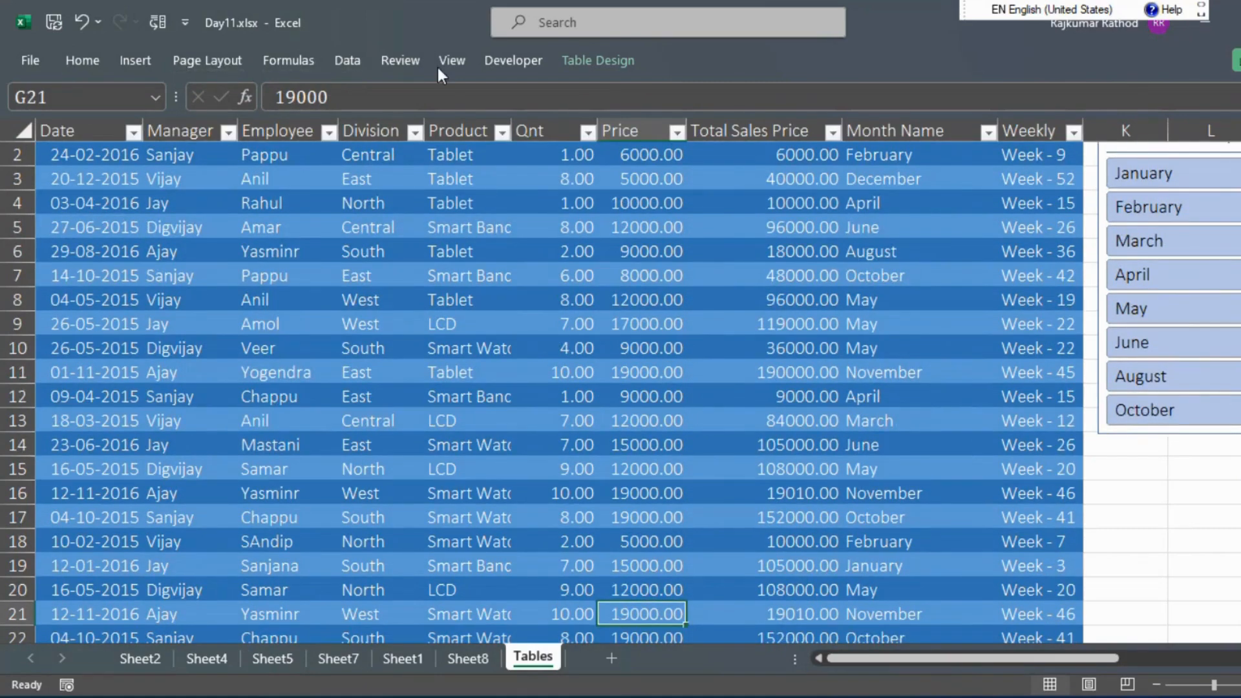
click(599, 62)
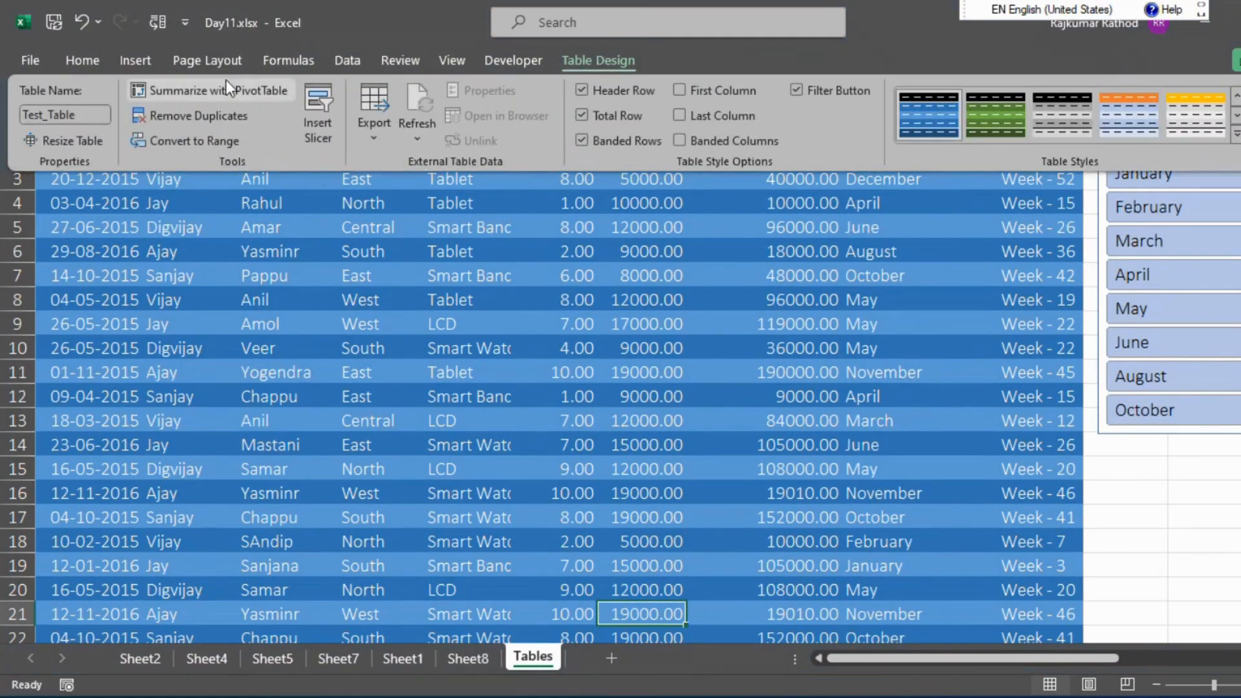
click(195, 95)
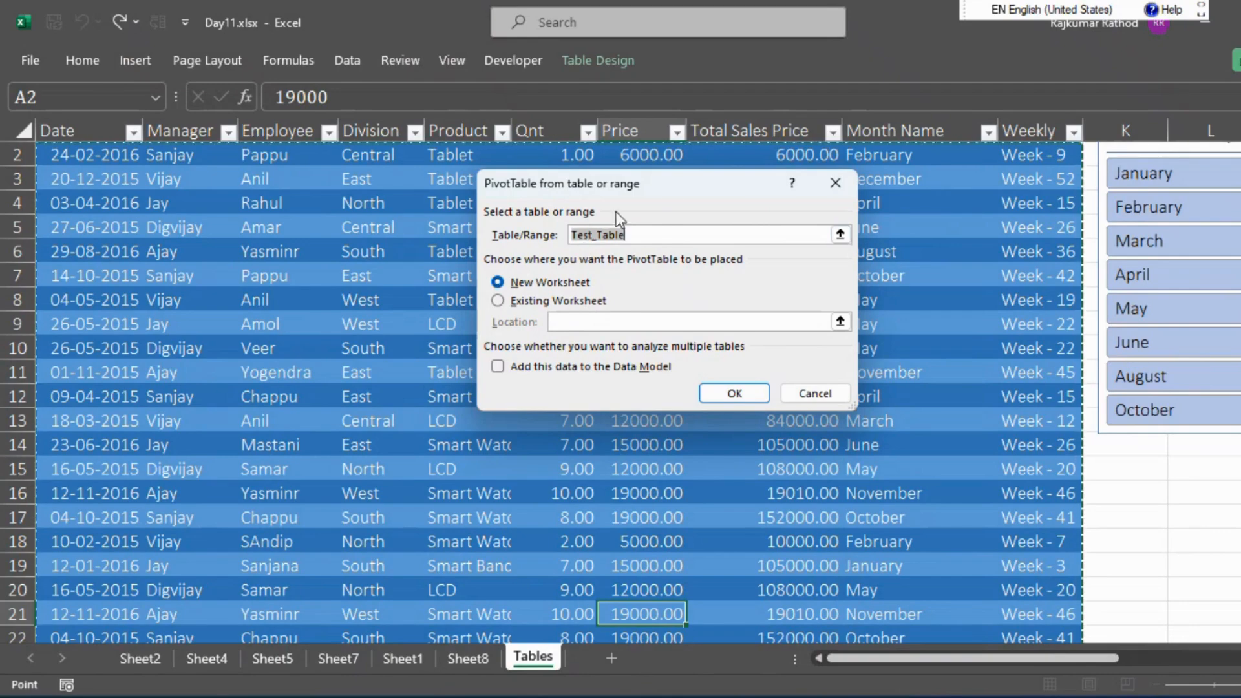
drag(672, 186, 788, 151)
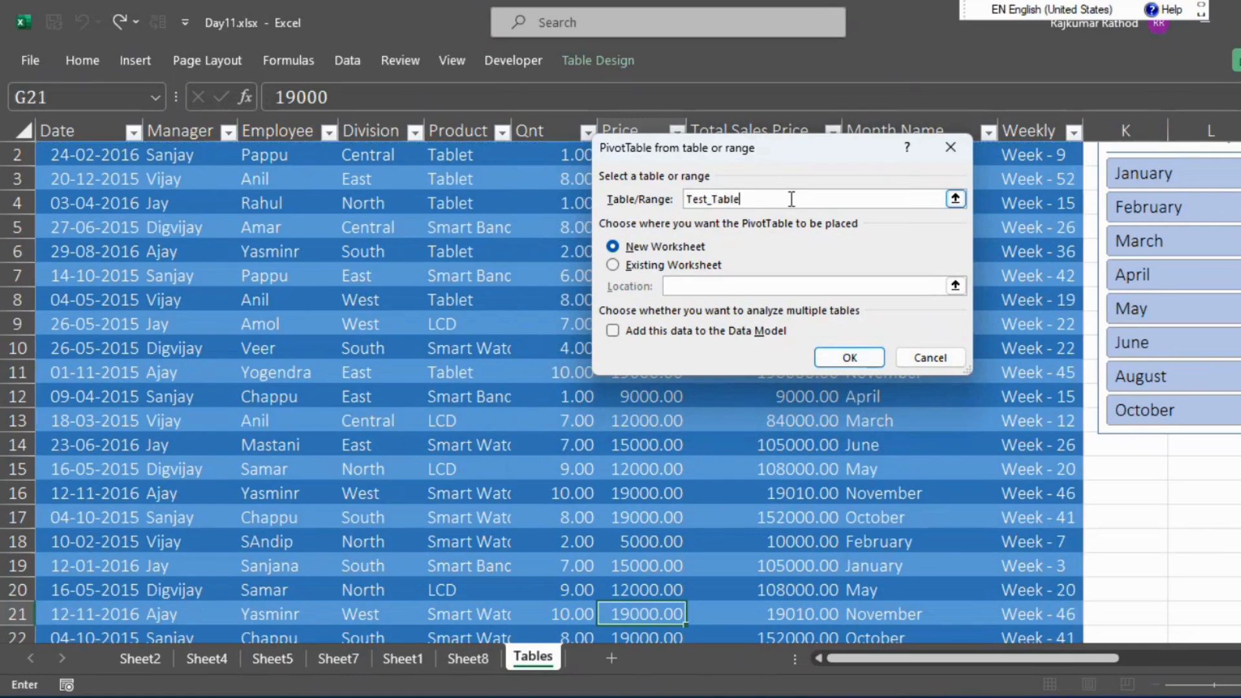
drag(769, 199, 674, 199)
click(747, 199)
click(841, 362)
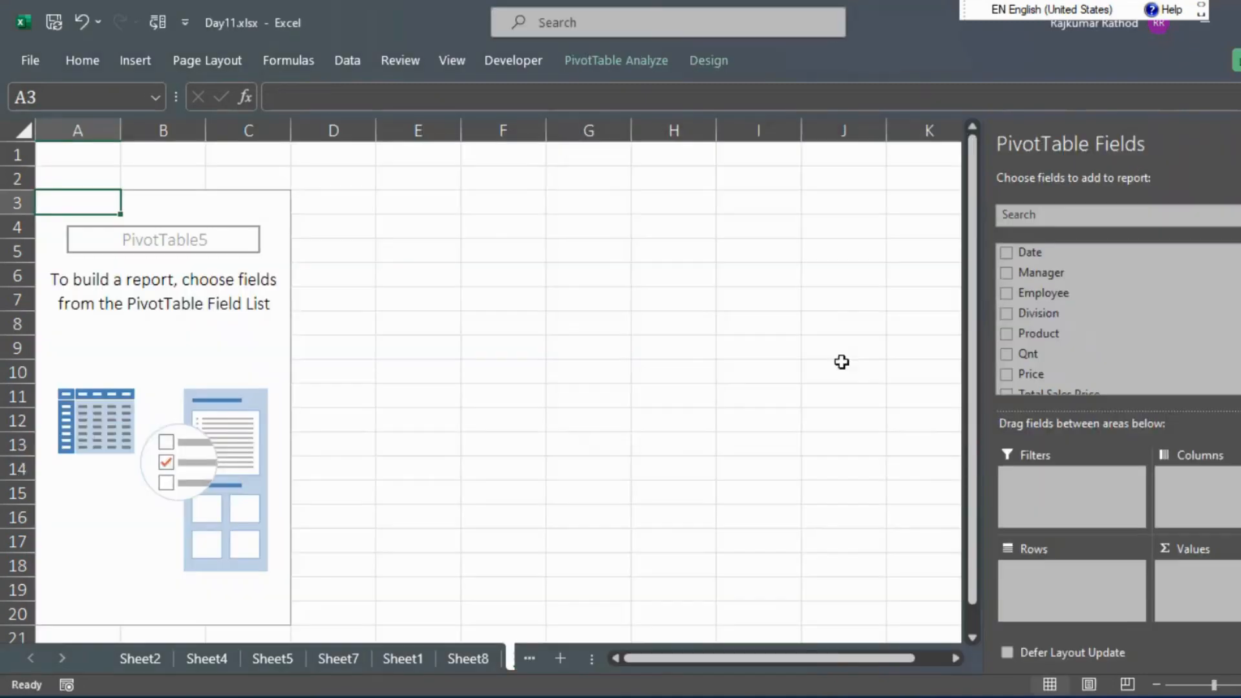
Build the PivotTable with Manager in rows, Division in columns and Total Sales Price as summed values
drag(1053, 274, 1063, 604)
drag(1060, 301, 1228, 511)
drag(1058, 387, 1195, 591)
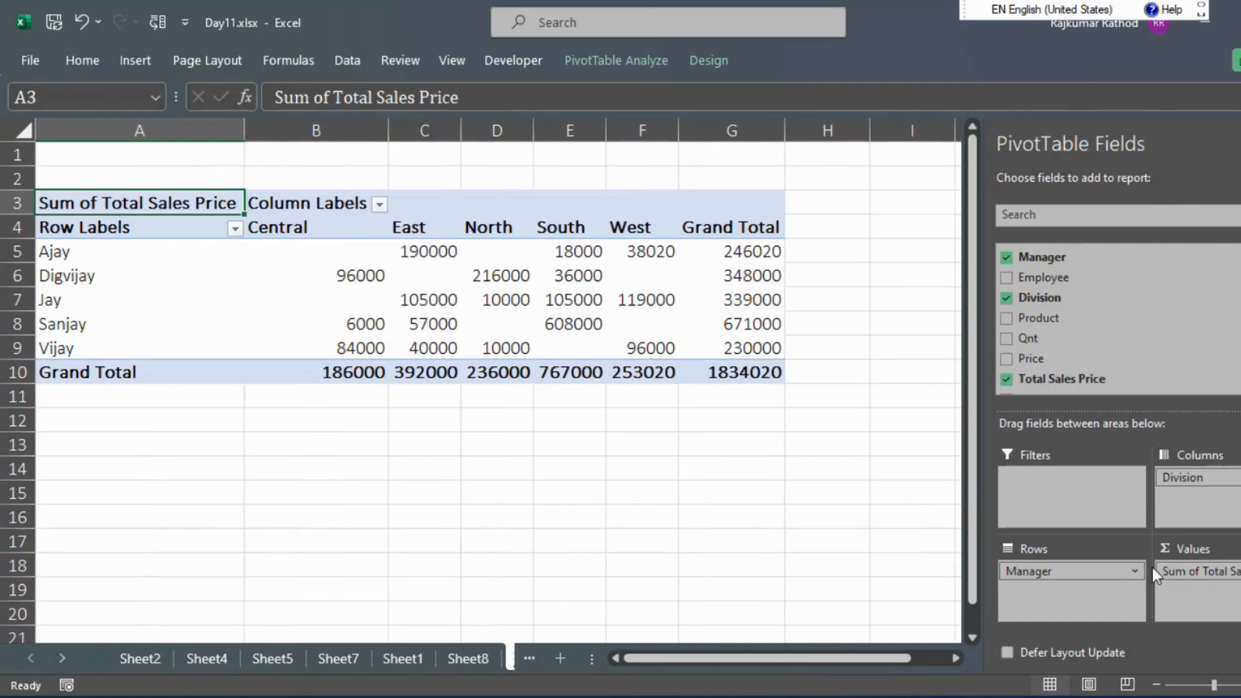
click(444, 298)
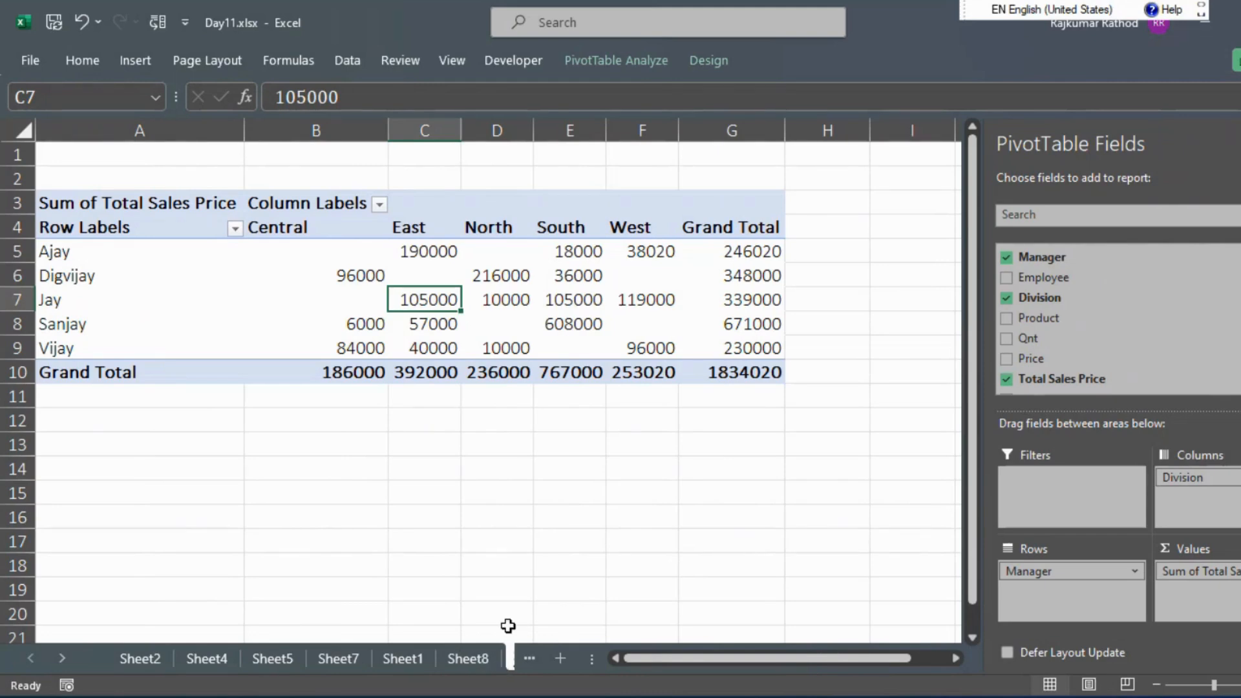
click(468, 294)
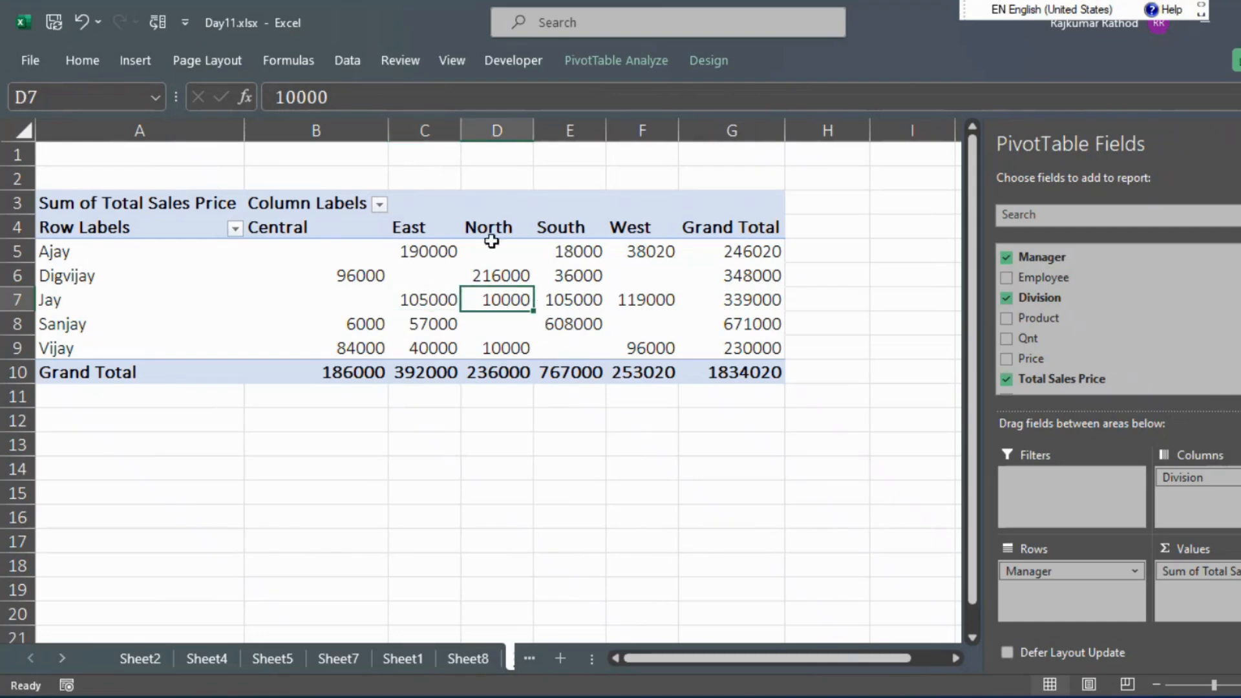
mouse_move(521, 250)
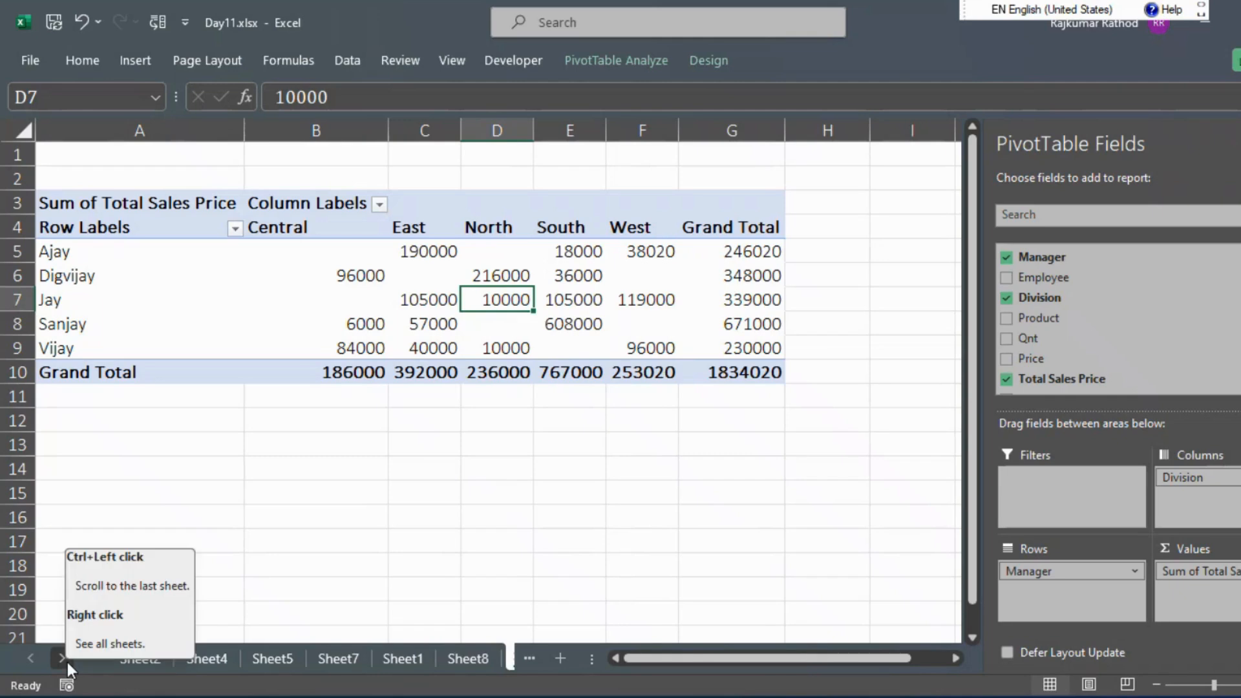
Copy rows 4 to 24 of the sales table on the Tables sheet
click(476, 661)
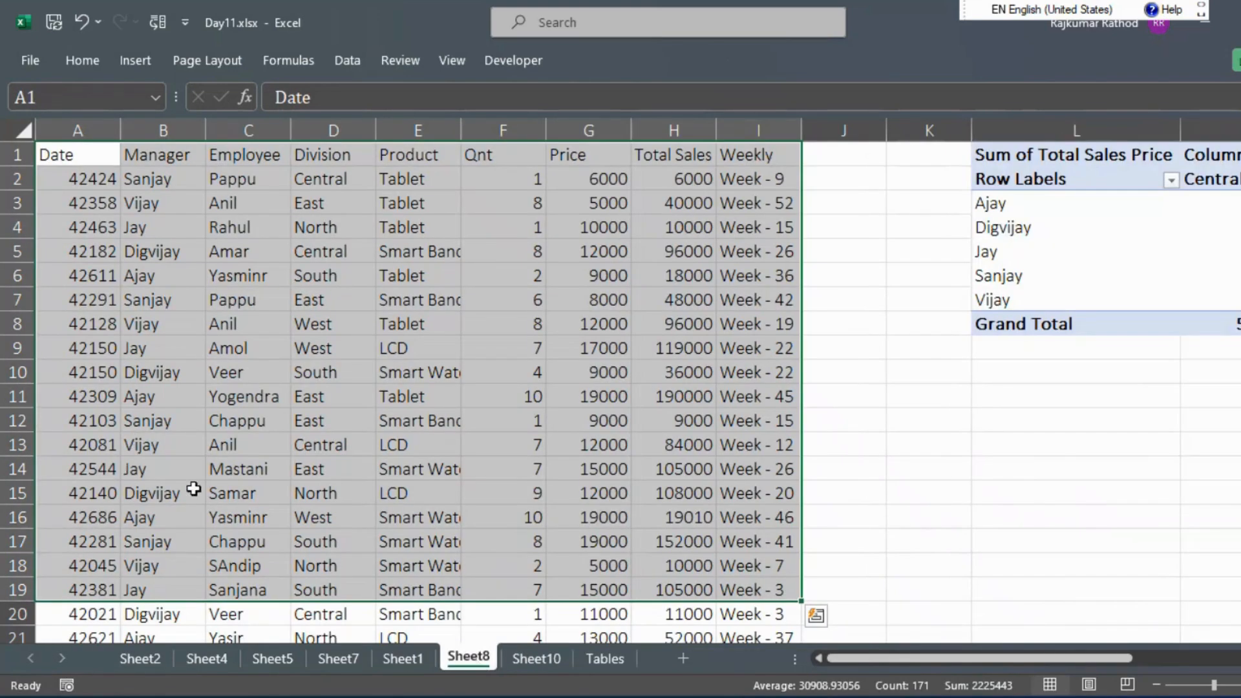
click(596, 659)
click(172, 390)
key(ctrl+Down)
key(Up)
key(Up)
key(Up)
key(Up)
key(Up)
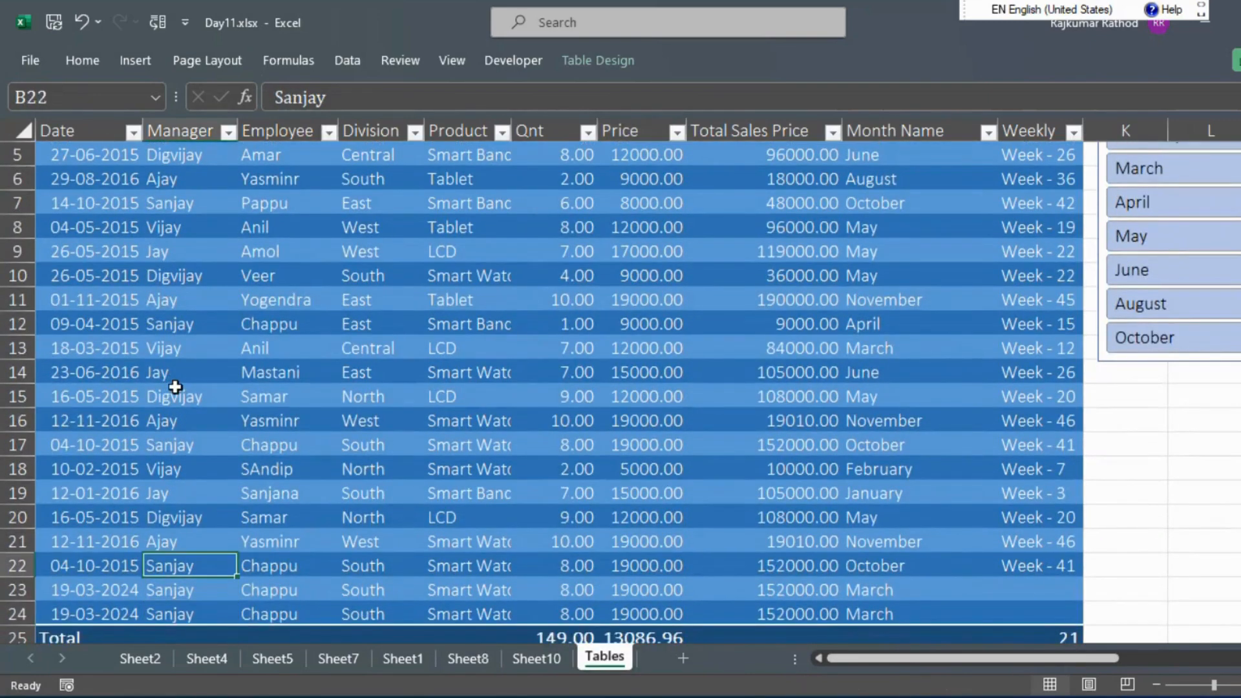
key(ctrl+Up)
key(Down)
key(Down)
key(Down)
key(Left)
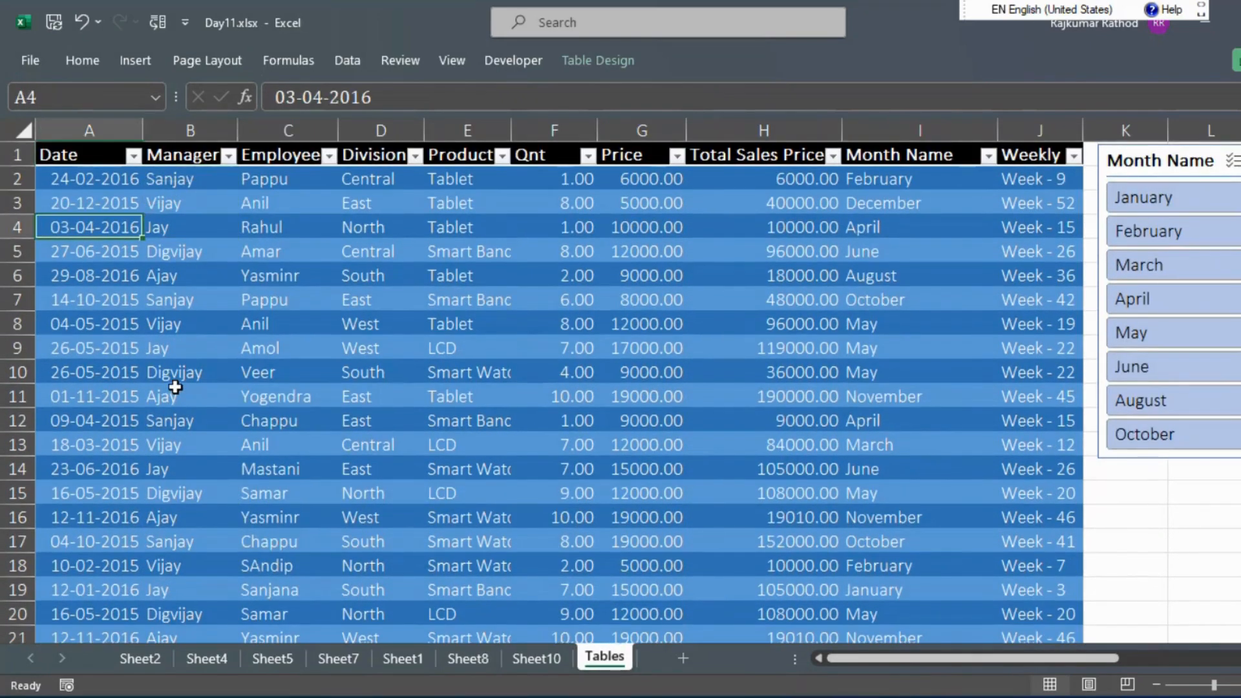
key(shift+space)
key(ctrl+shift+Down)
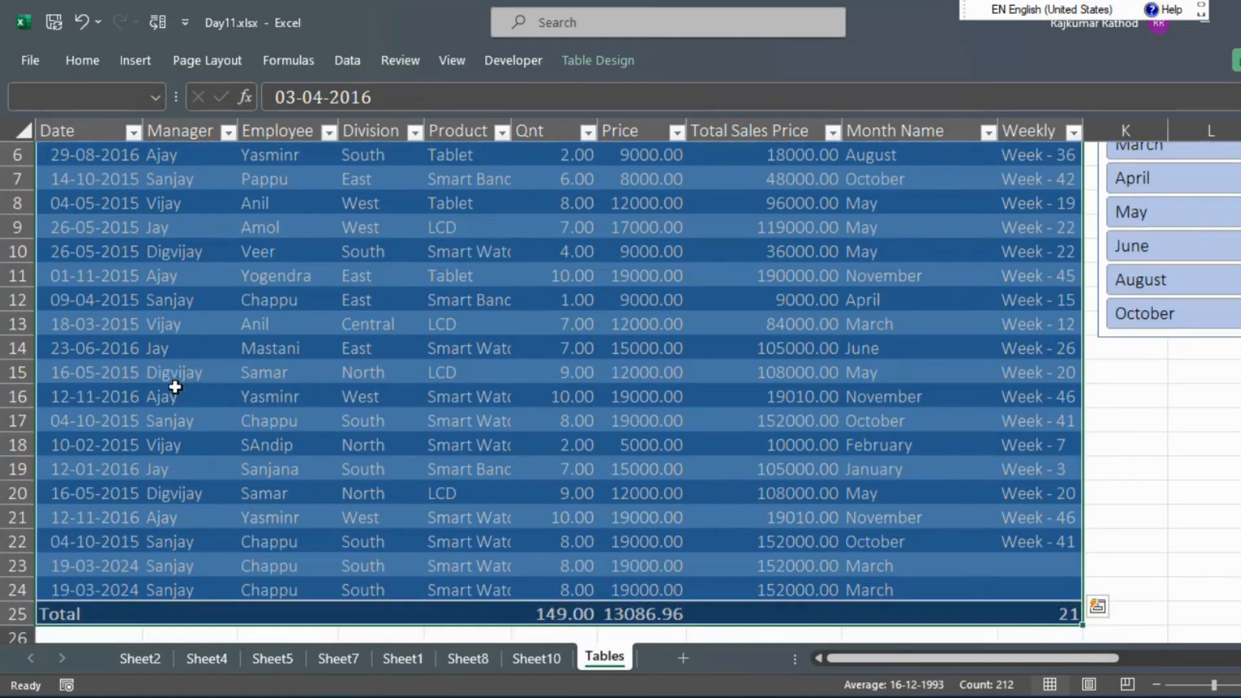
key(ctrl+c)
Add a new table row after row 24 and paste the copied records there, starting at A25
key(ctrl+Right)
key(Right)
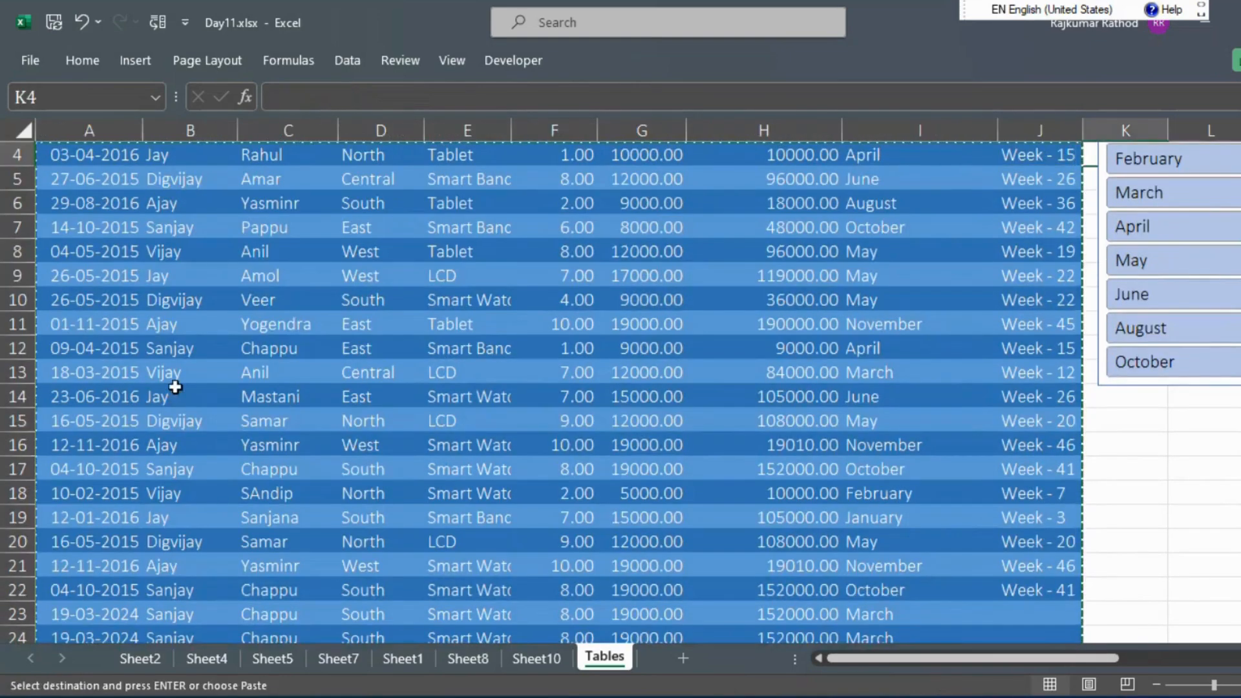
key(Down)
key(Left)
key(ctrl+Down)
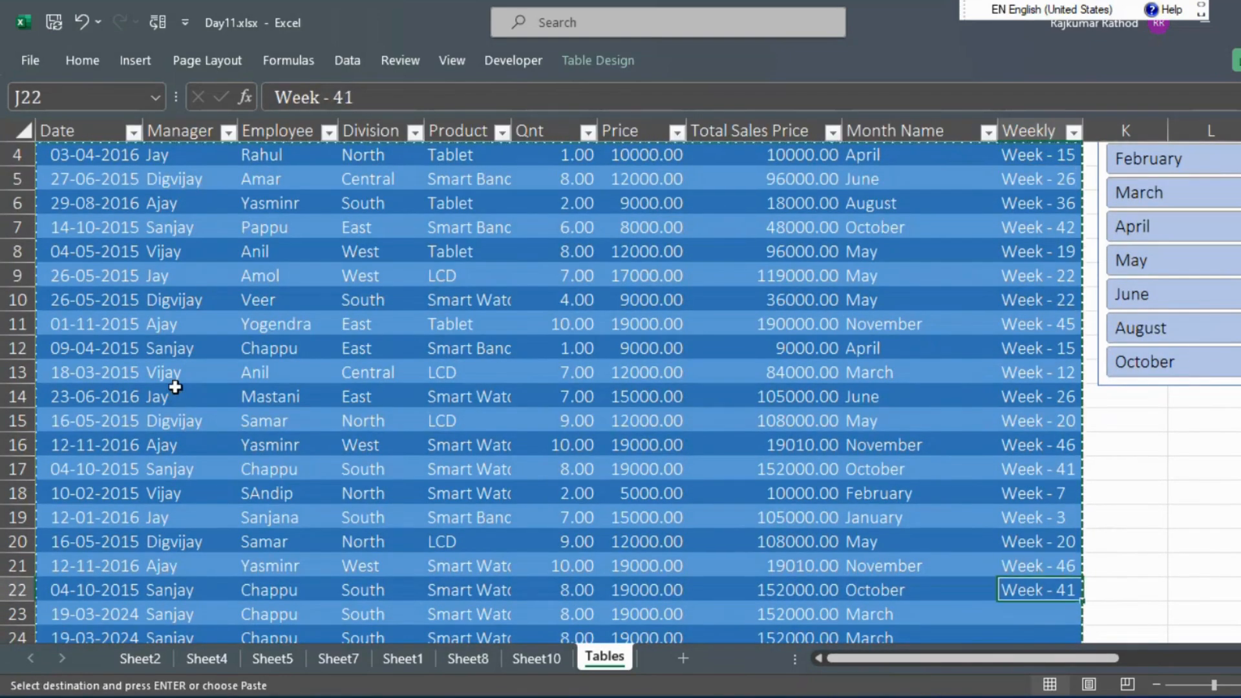
key(Down)
key(Down)
key(Down)
key(Down)
key(Down)
key(Down)
key(Down)
key(Up)
key(Up)
key(Up)
key(Up)
key(Up)
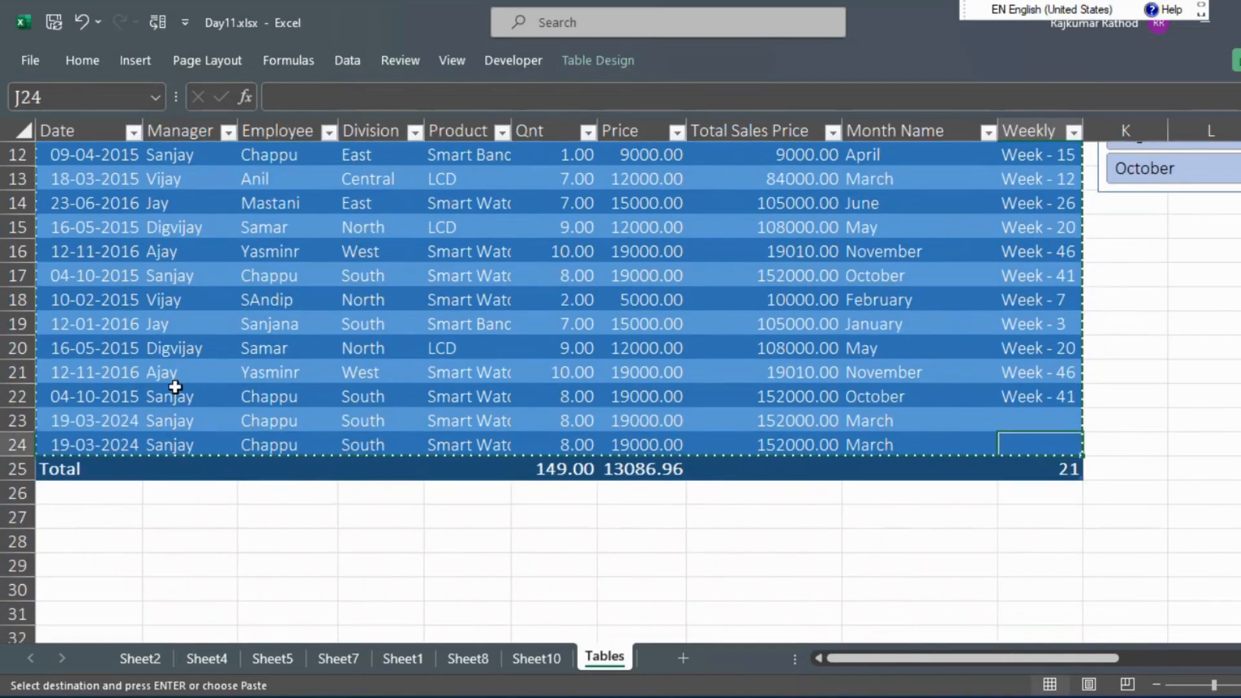
key(Tab)
key(ctrl+v)
key(Down)
key(Down)
key(ctrl+Down)
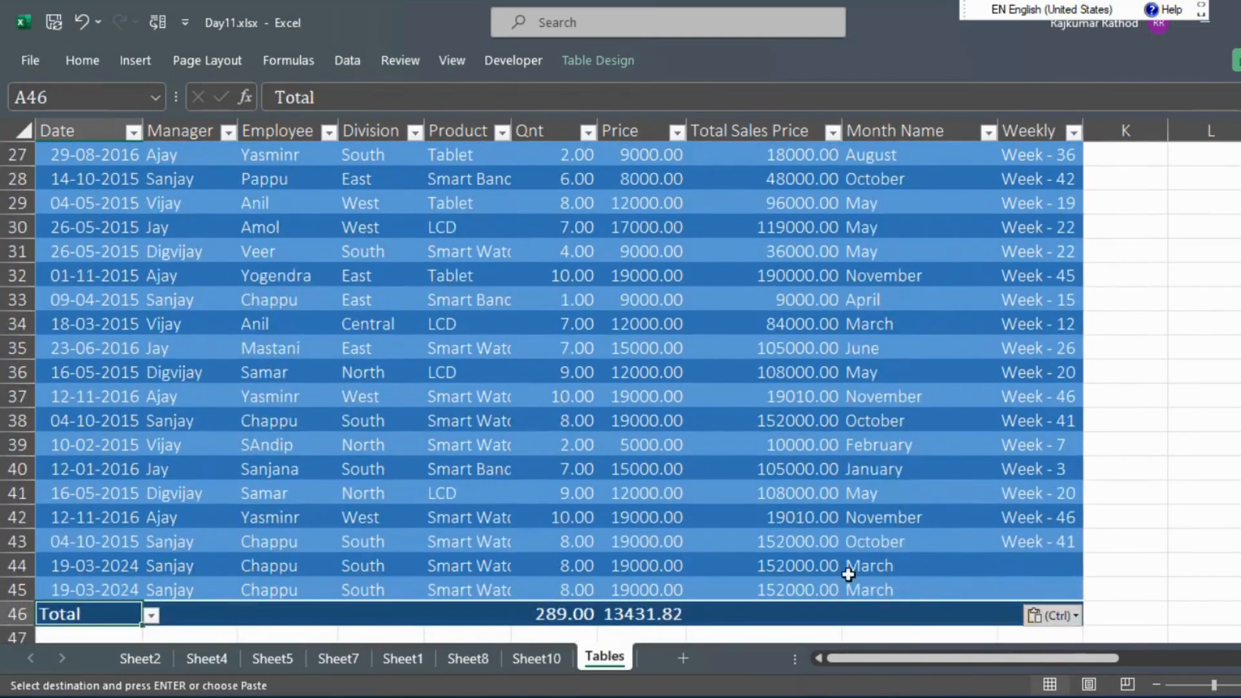
Refresh the PivotTable on Sheet10 to include the records appended to the sales table
click(540, 657)
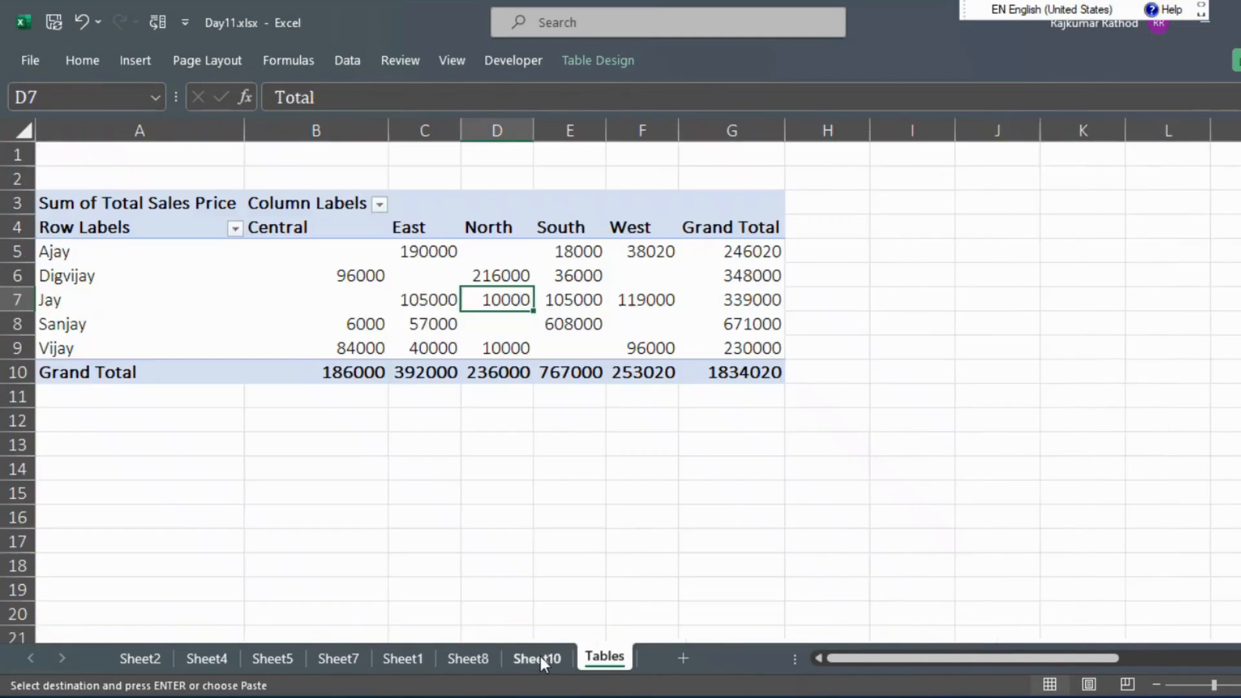
right_click(607, 296)
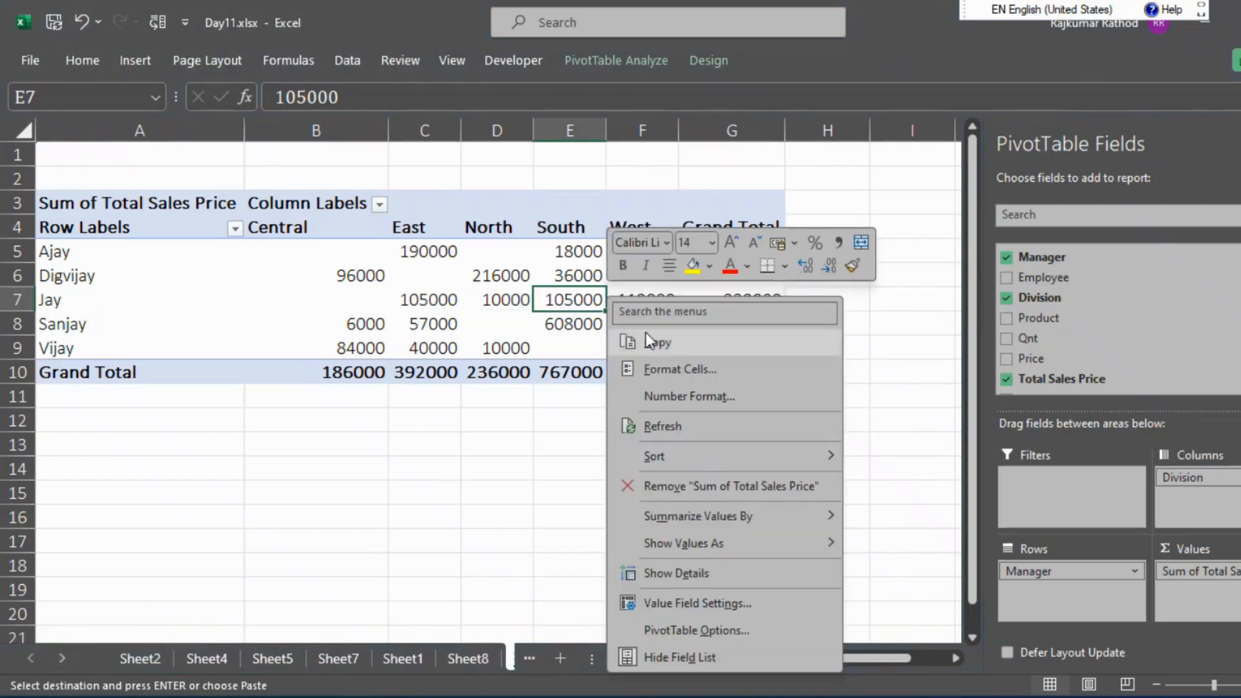
click(676, 425)
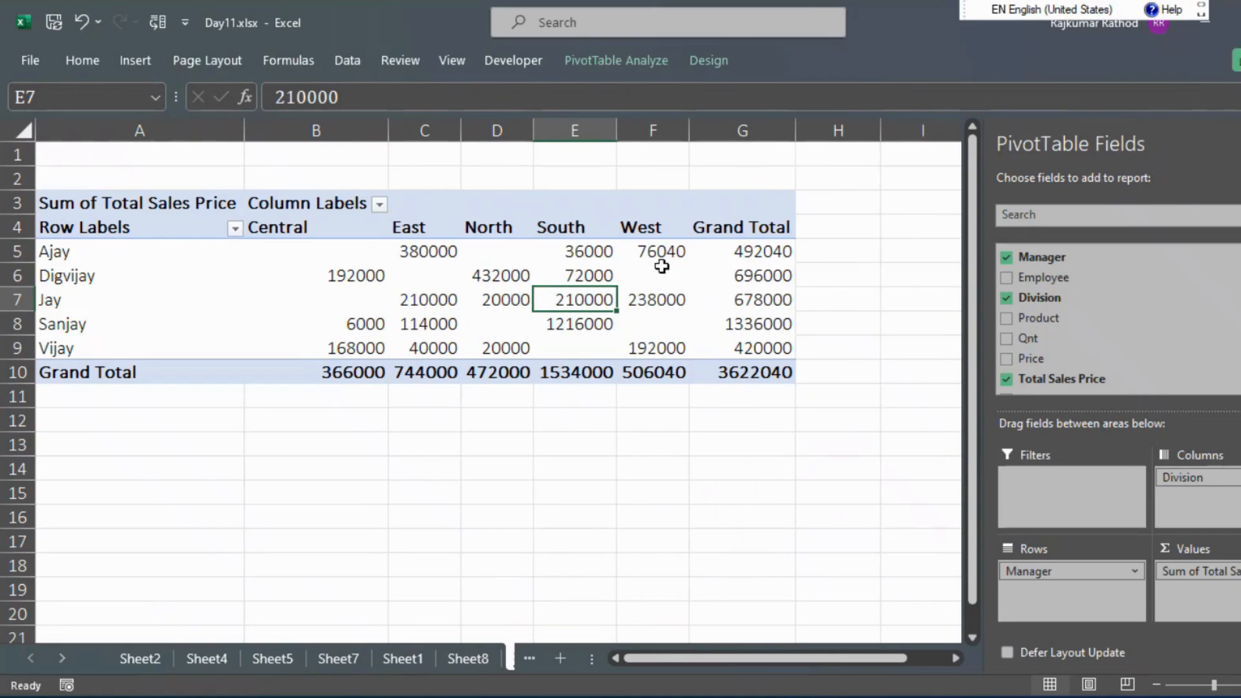
mouse_move(455, 288)
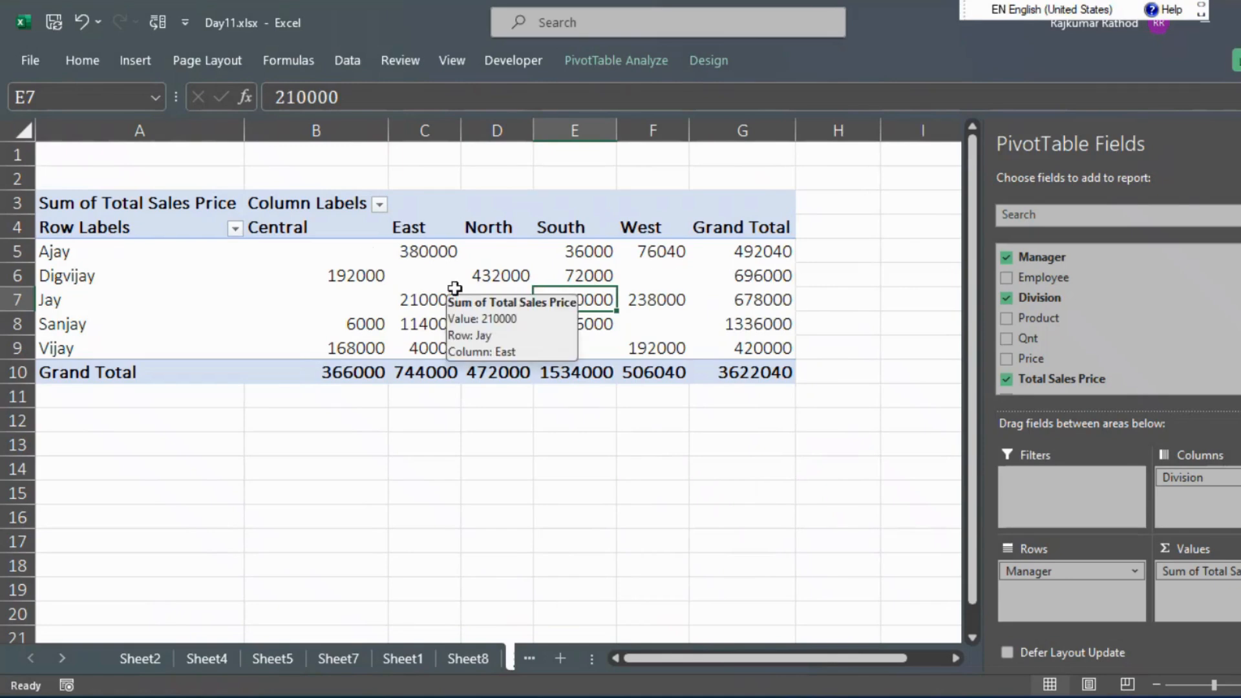
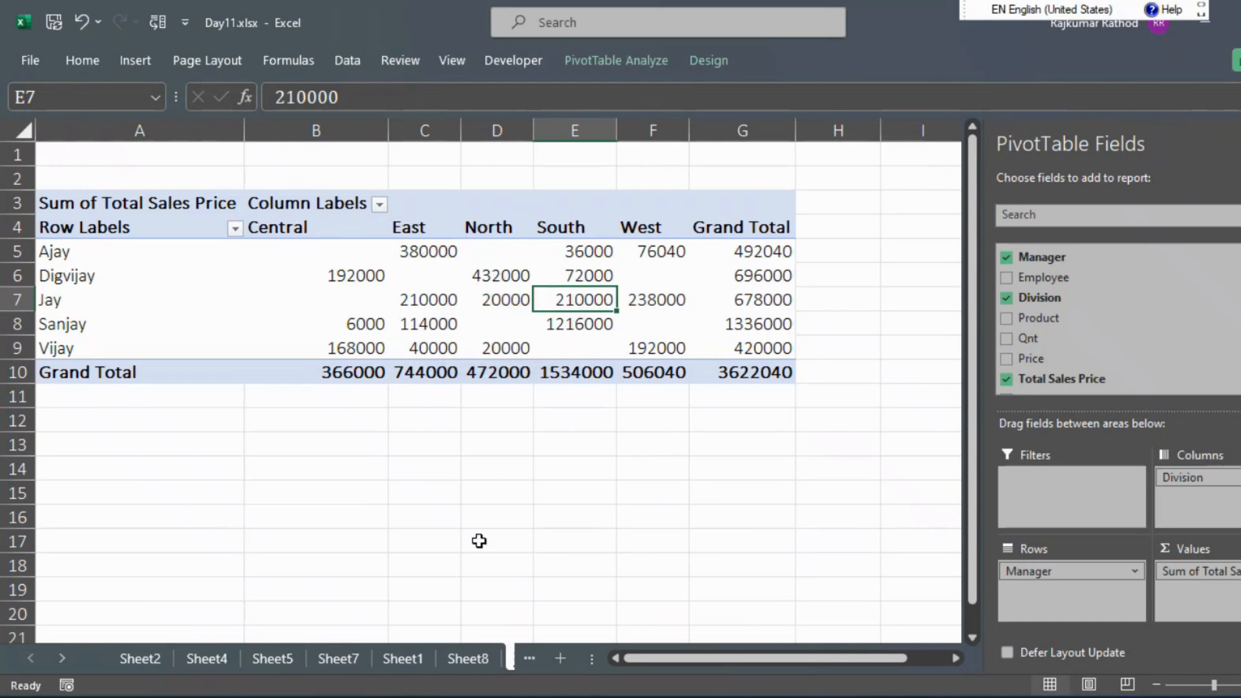
Delete table rows 32 to 45, directly above the total row, on the Tables sheet
click(477, 660)
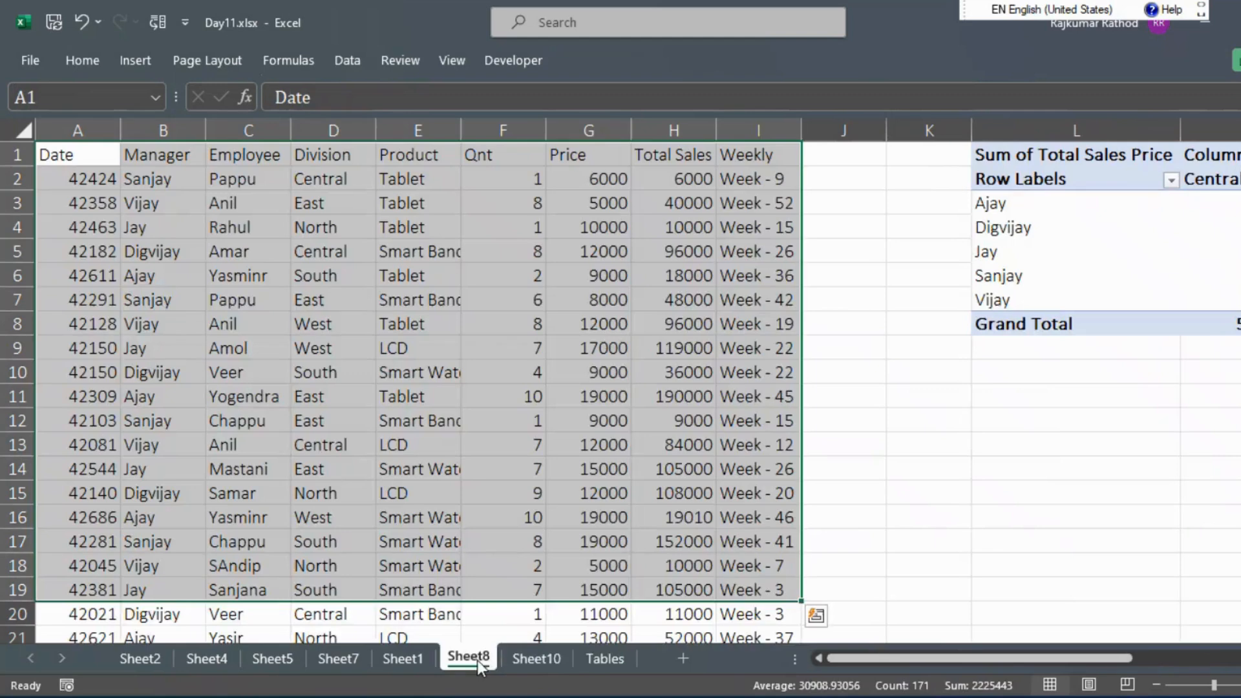
click(548, 660)
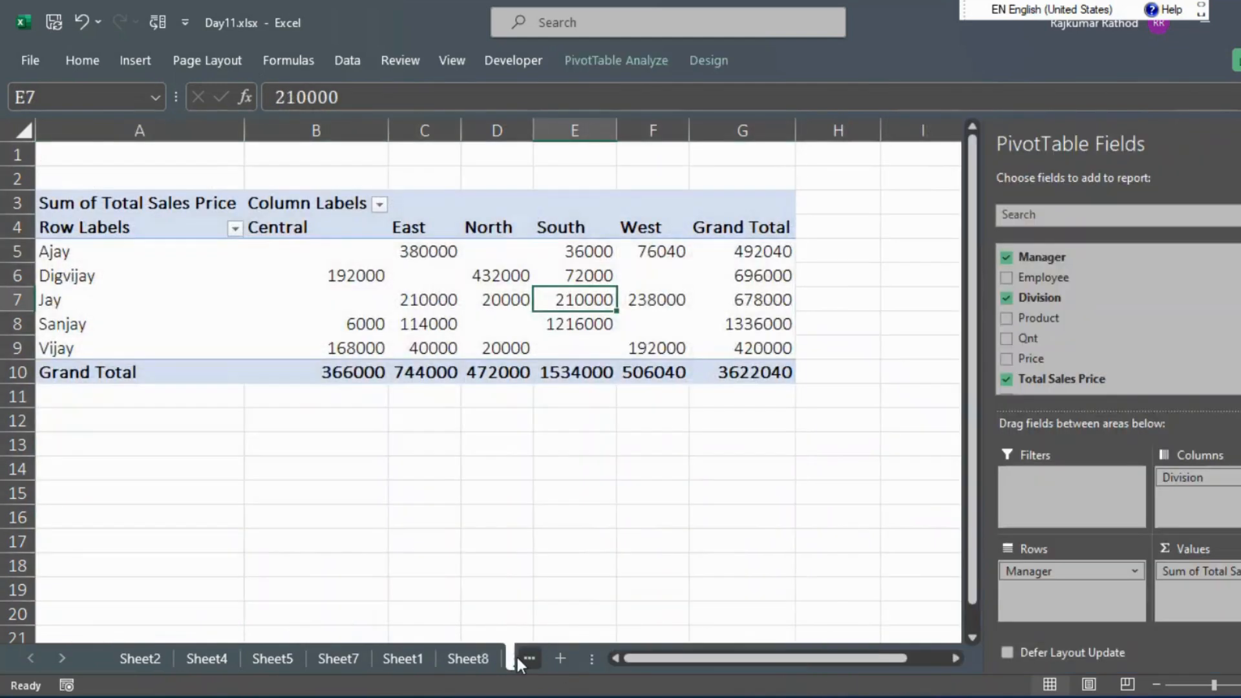
click(62, 659)
click(62, 659)
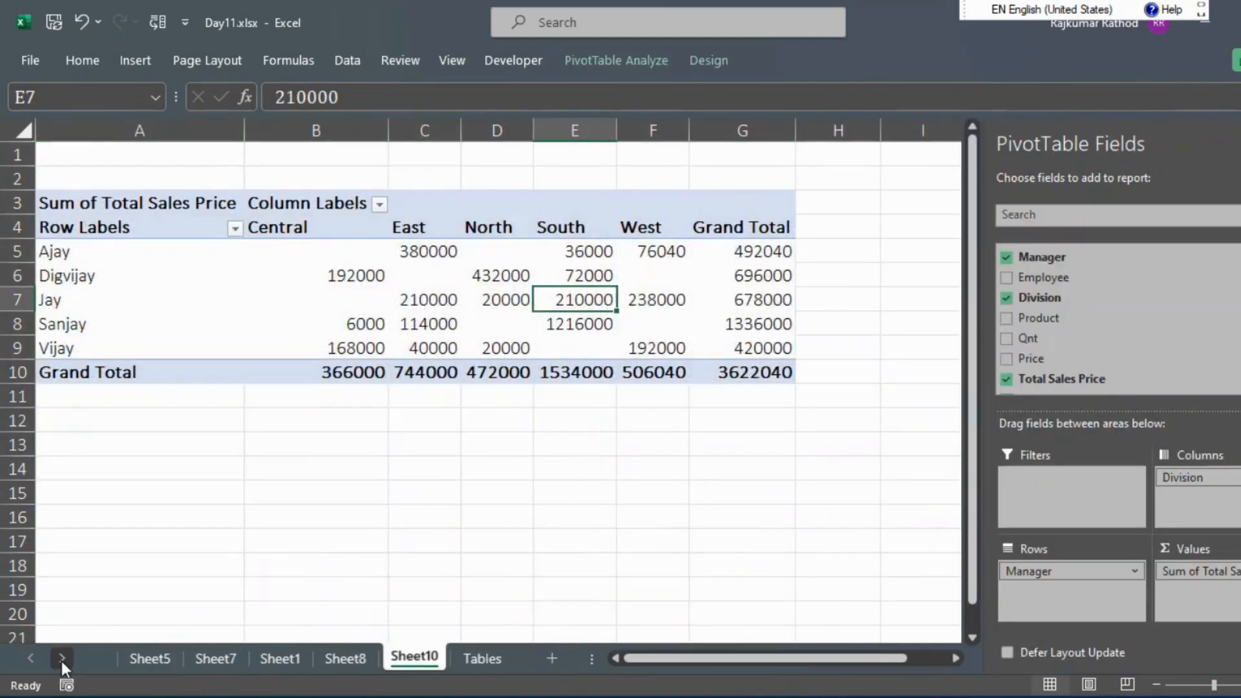
click(471, 657)
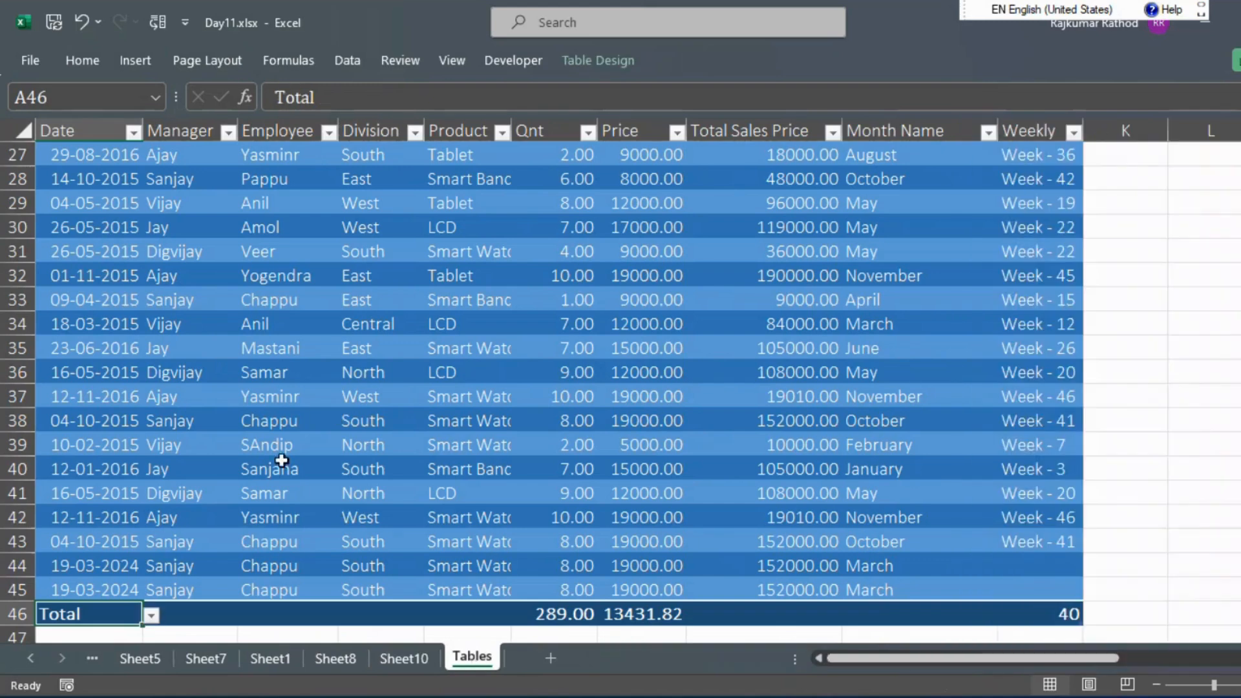
click(89, 395)
key(Up)
key(Up)
key(Up)
key(Up)
key(Up)
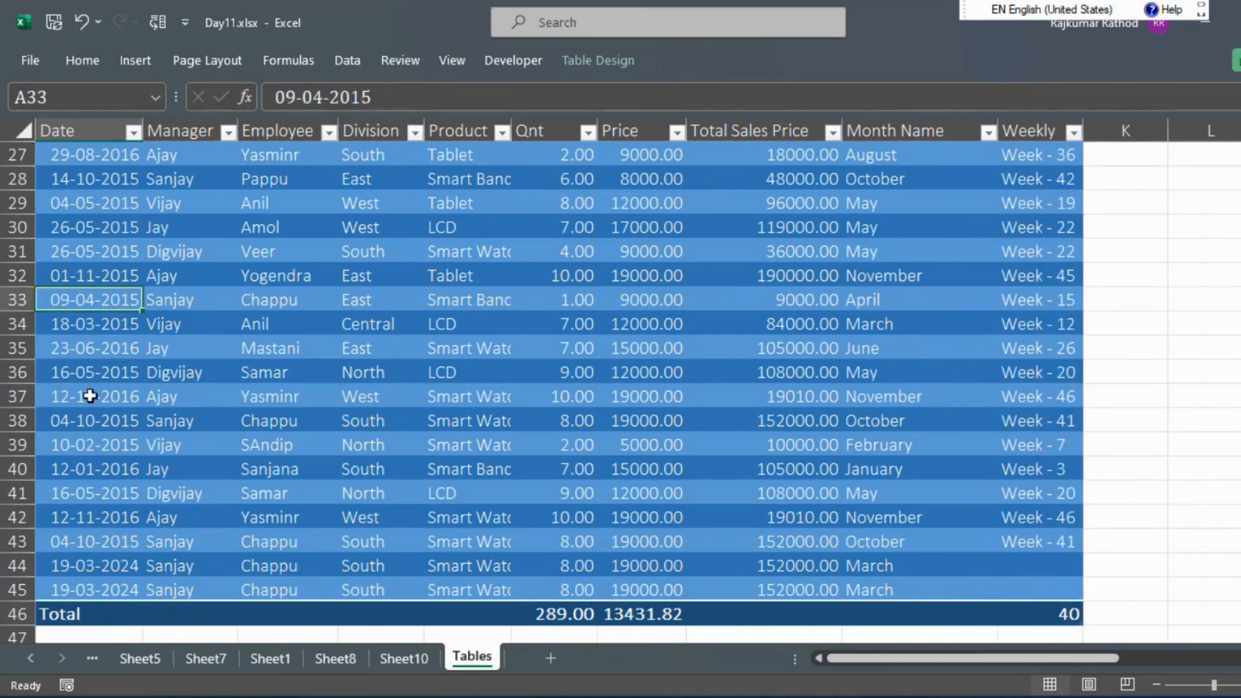
key(shift+Down)
key(shift+Down)
key(shift+Down)
key(shift+Down)
key(shift+Down)
key(shift+Down)
key(shift+Down)
key(shift+Down)
key(shift+Down)
key(shift+Down)
key(shift+Down)
key(shift+Down)
key(shift+Down)
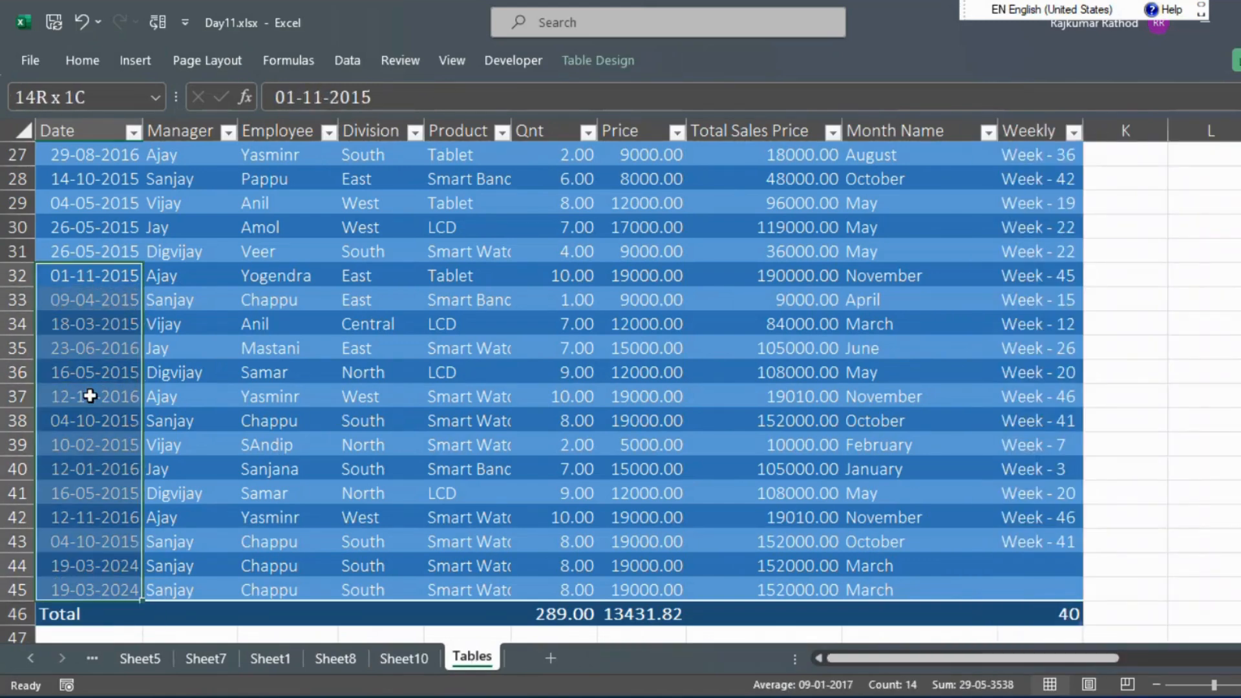
key(ctrl+shift+Right)
key(ctrl+minus)
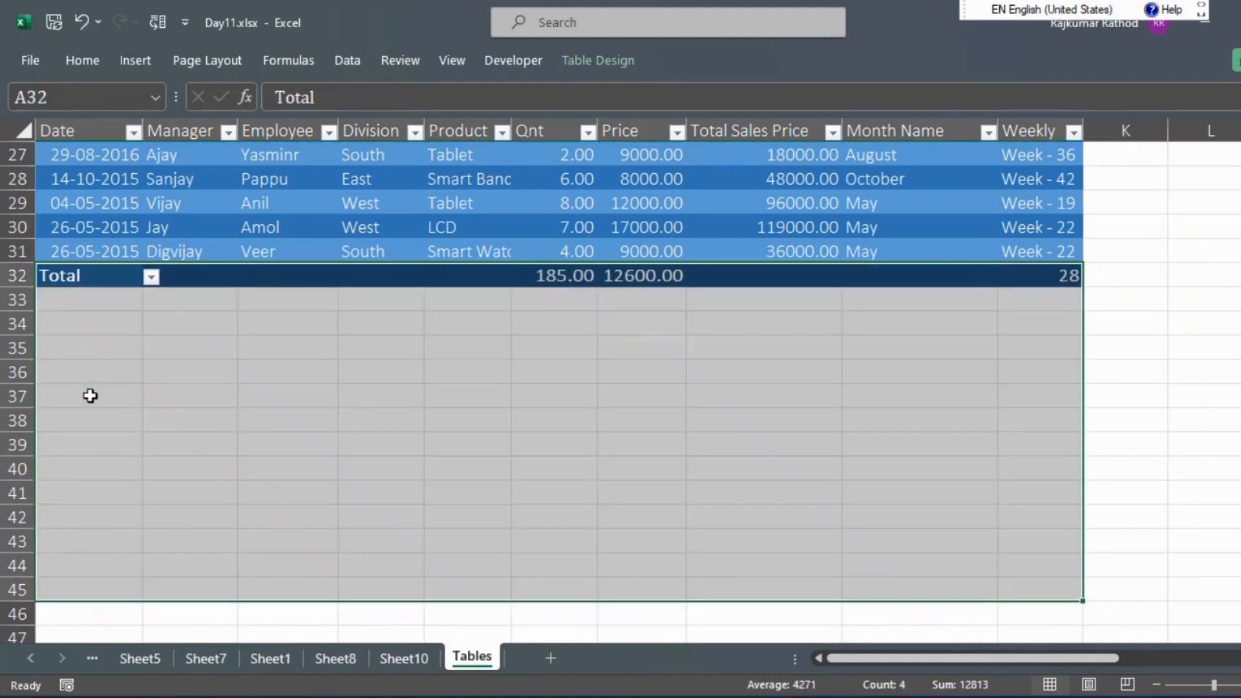
Delete rows 21 to 26 of the sales table across all its columns
key(Up)
key(Up)
key(Up)
key(Up)
key(Up)
key(Up)
key(Up)
key(Up)
key(Up)
key(Up)
key(Up)
key(Up)
key(Up)
key(Up)
key(Up)
key(Up)
key(Up)
key(Up)
key(Up)
key(Up)
key(Up)
key(Up)
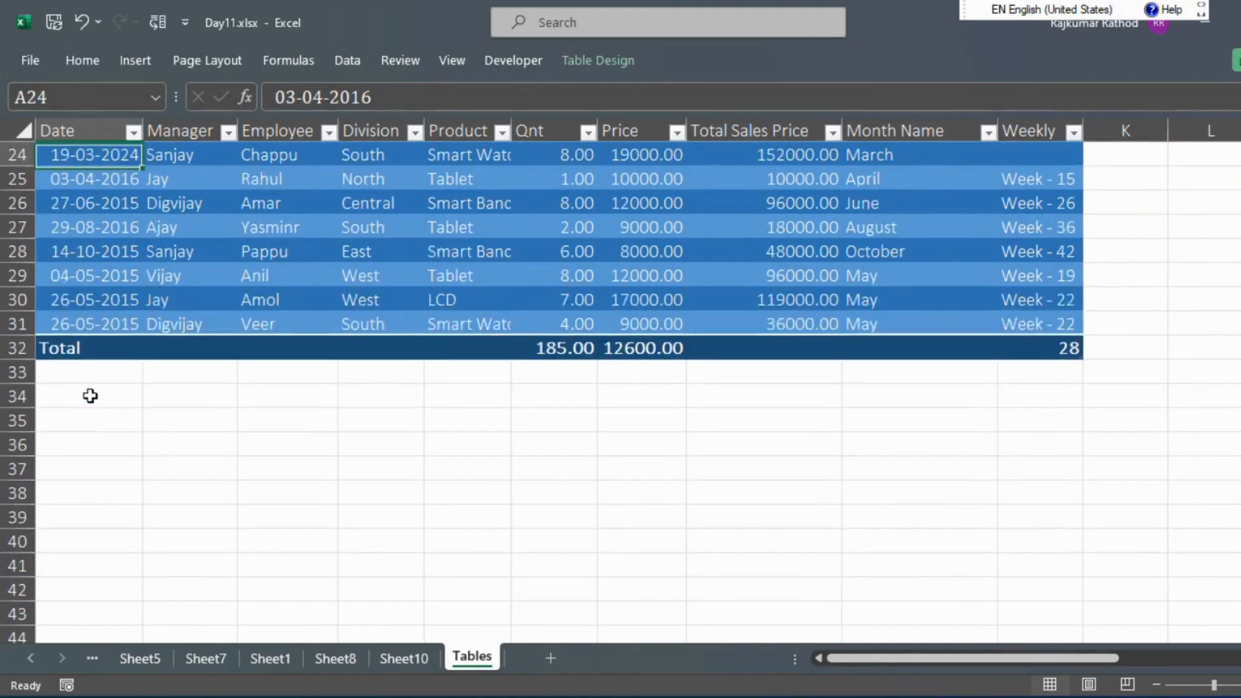
key(Down)
key(Down)
key(Down)
key(Down)
key(Down)
key(Down)
key(Down)
key(Down)
key(Down)
key(Down)
key(Down)
key(Down)
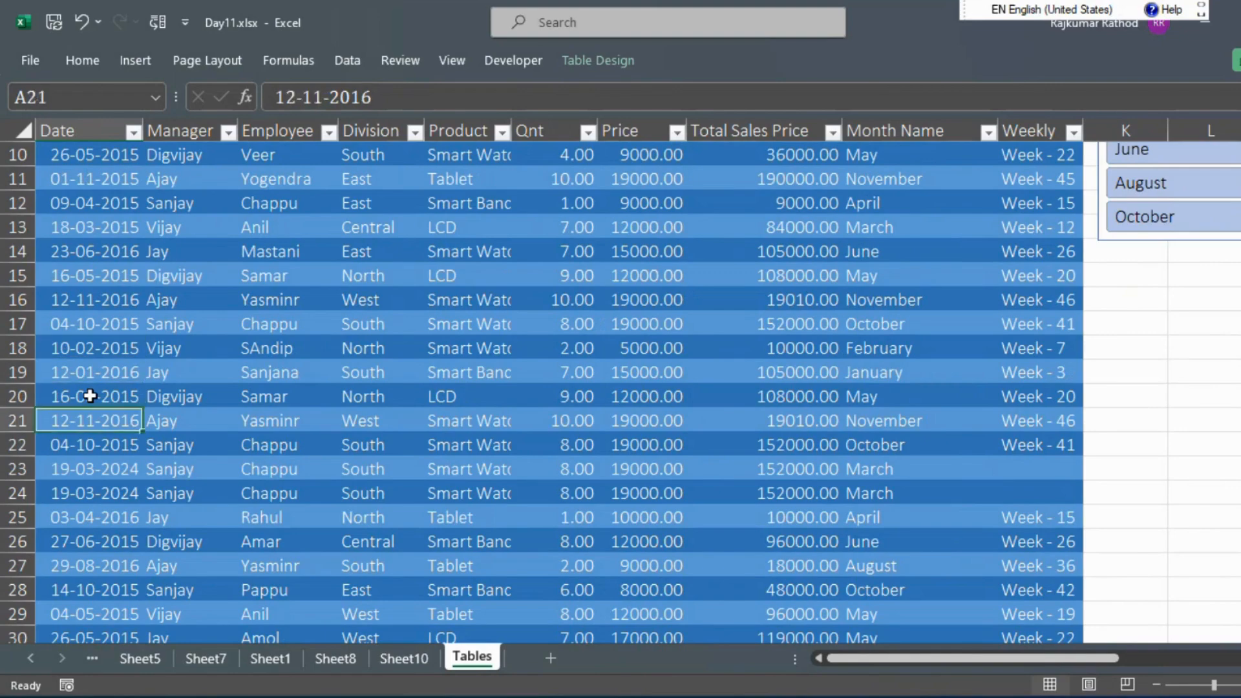
key(shift+Down)
key(shift+Down)
key(shift+Down)
key(shift+Down)
key(shift+Down)
key(ctrl+shift+Right)
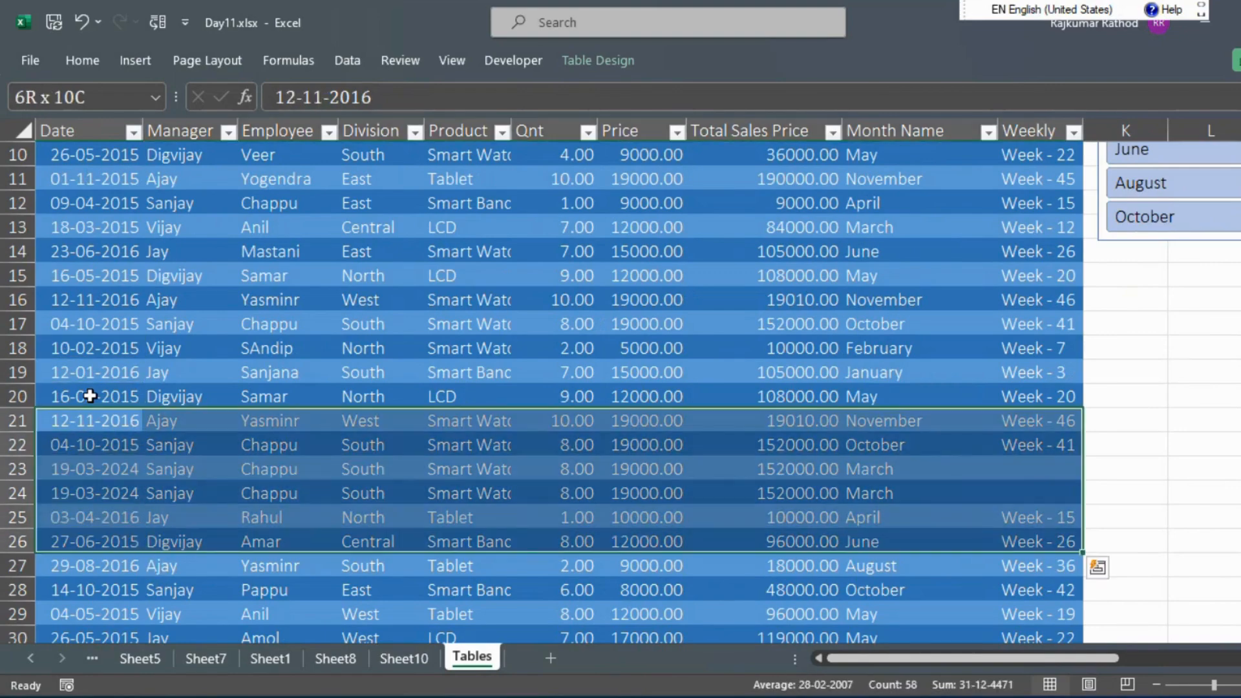
key(ctrl+minus)
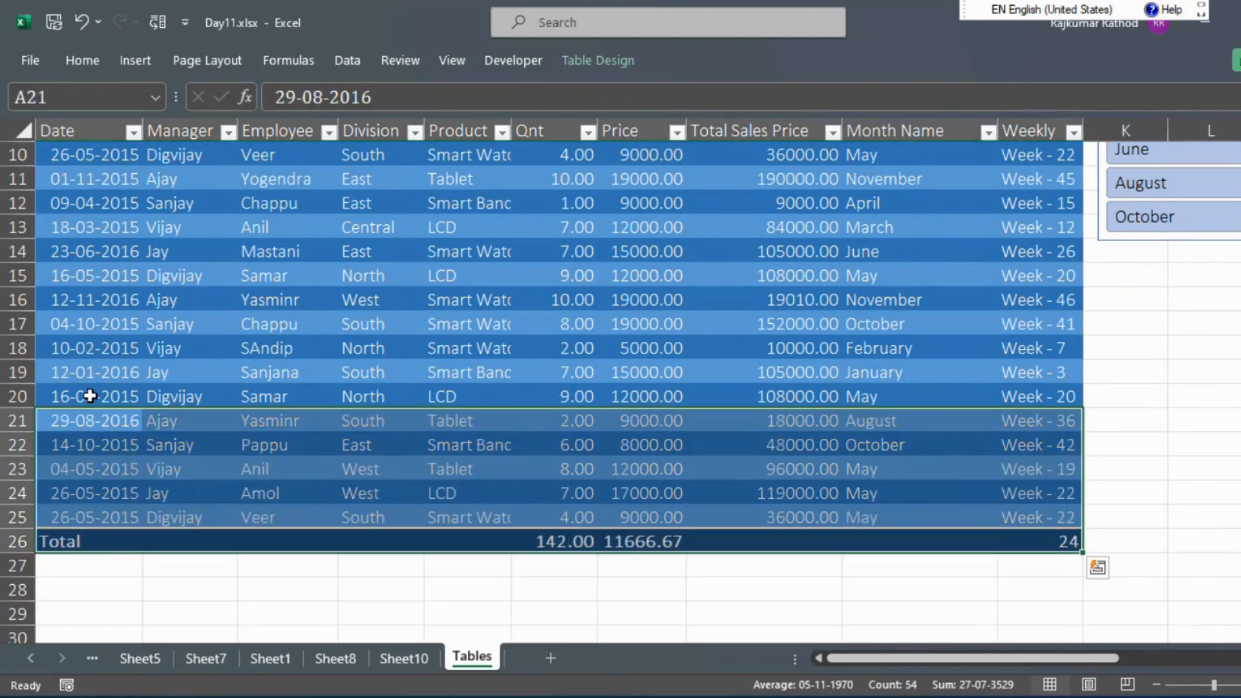
Refresh the PivotTable on Sheet10 to reflect the rows deleted from the sales table
click(398, 659)
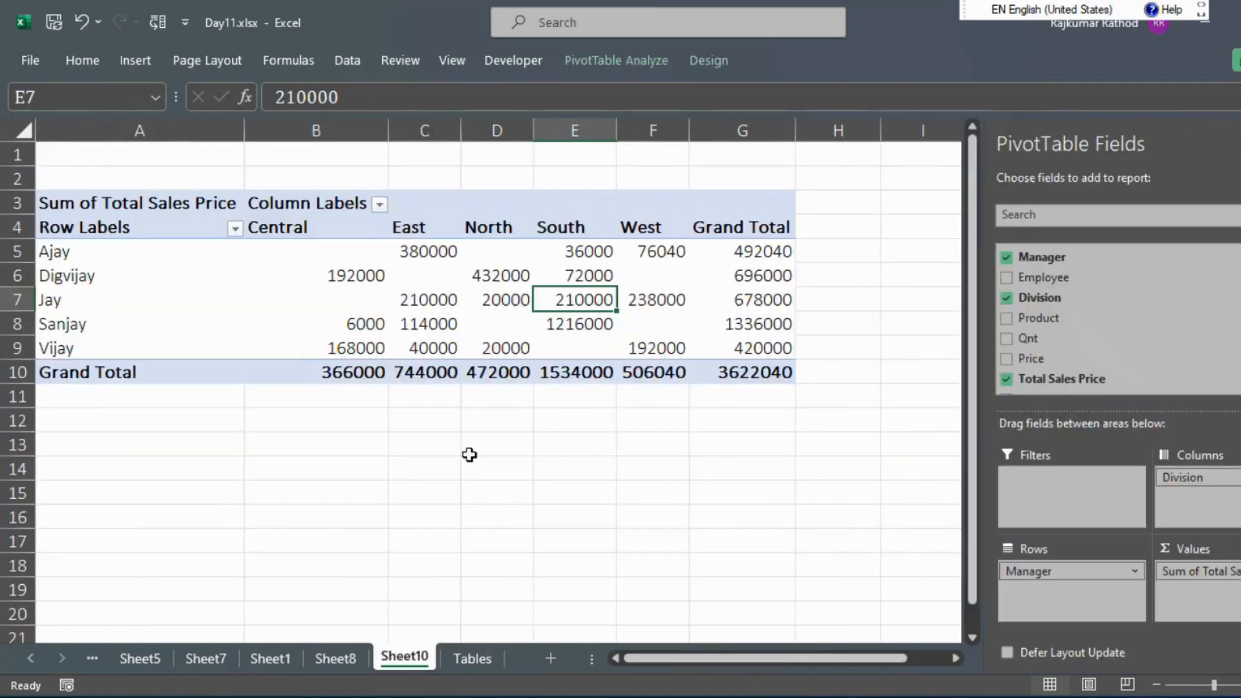
right_click(467, 294)
click(524, 423)
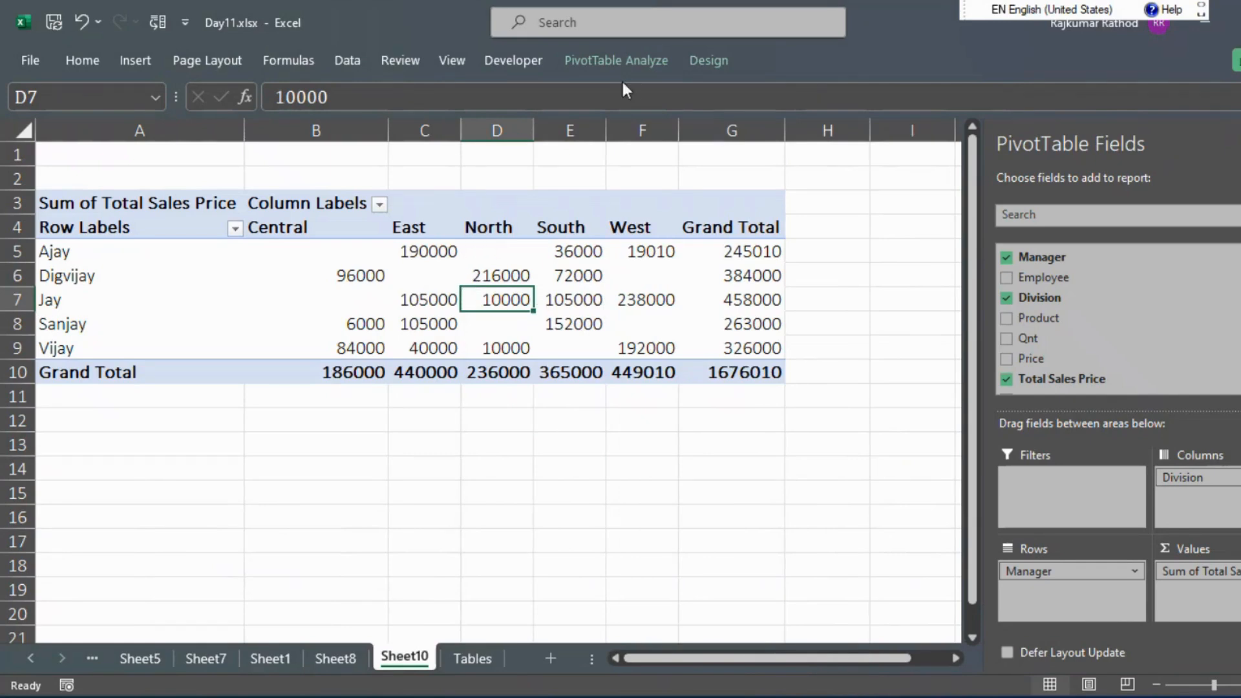
click(619, 62)
click(558, 301)
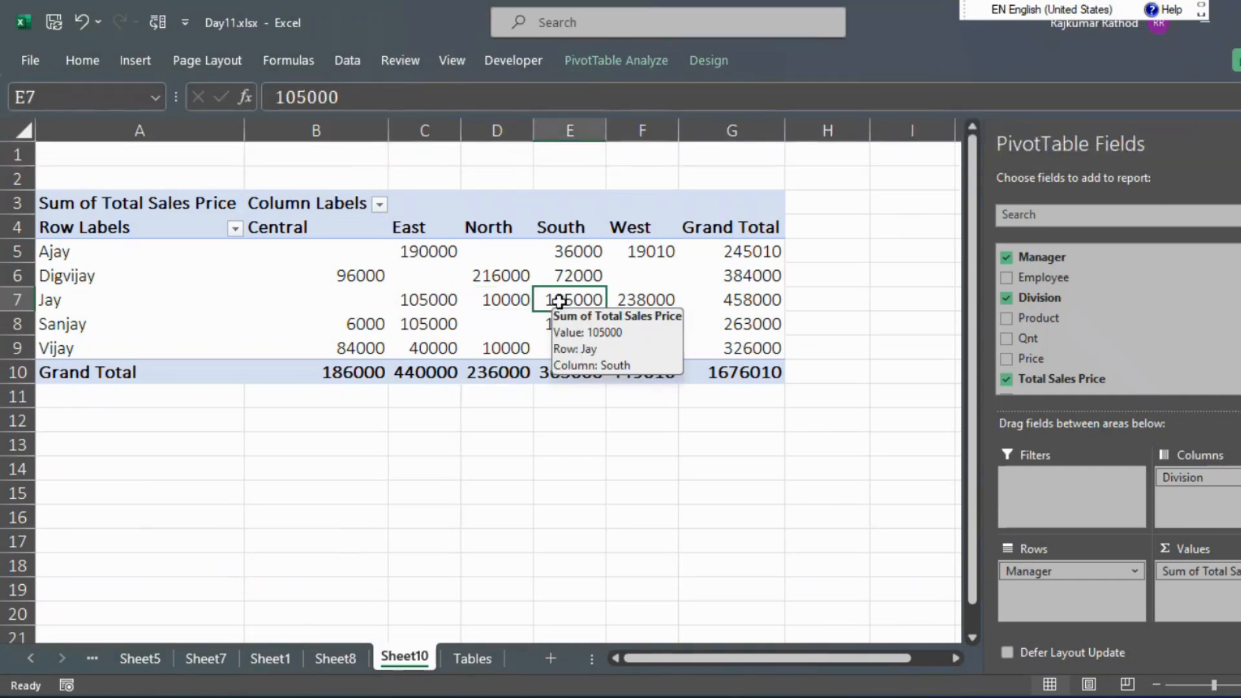
Move the Month Name slicer on the Tables sheet down below the advantages list, starting at about row 12
click(460, 658)
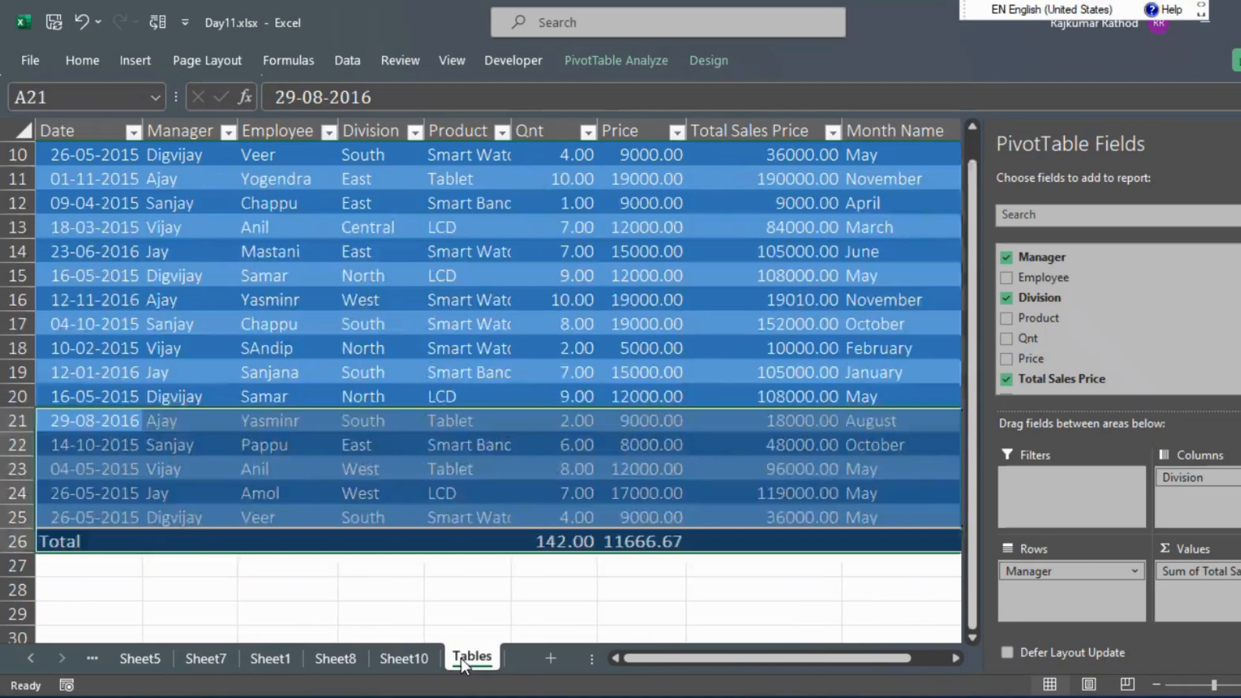
click(1130, 370)
key(Right)
key(Right)
key(Right)
key(Right)
key(Right)
key(Right)
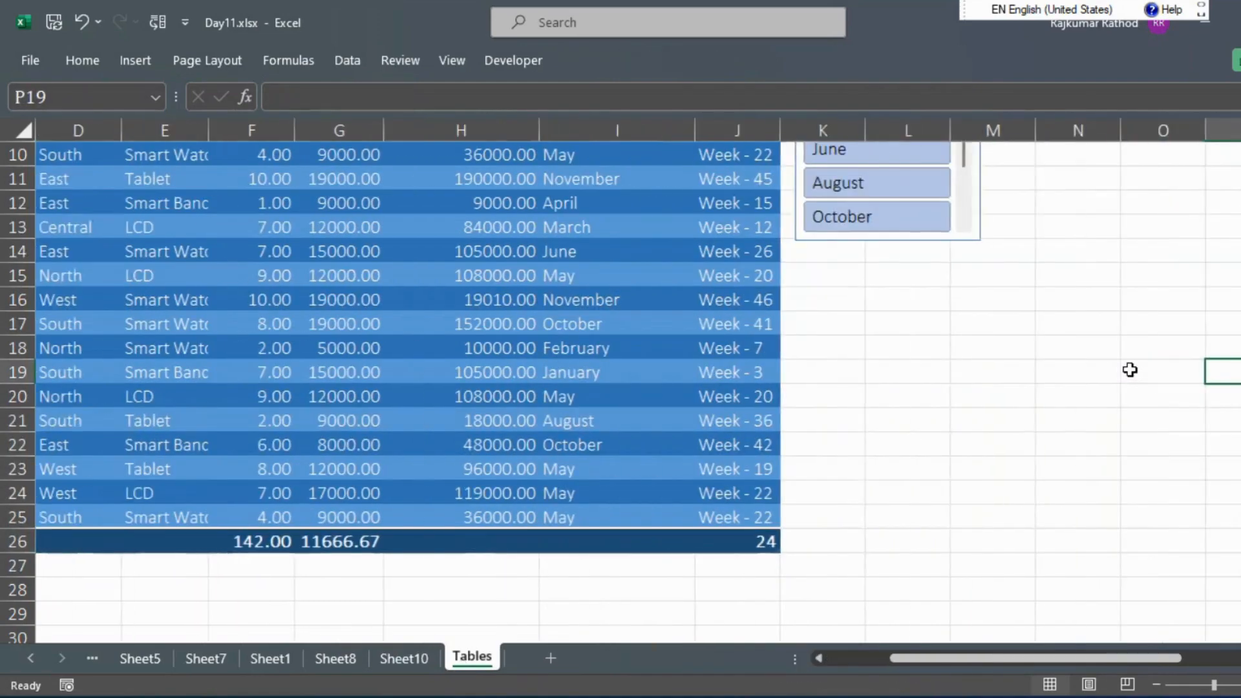
key(ctrl+Up)
key(Down)
key(Left)
key(Left)
key(Left)
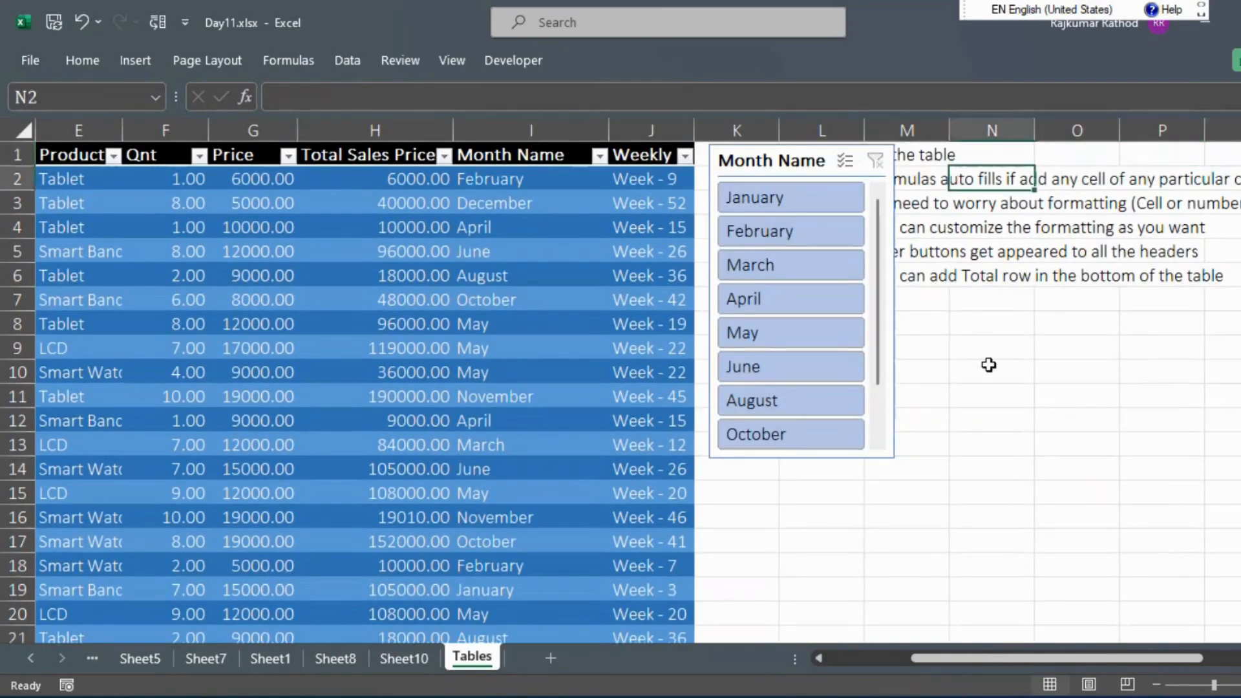
drag(803, 160, 803, 435)
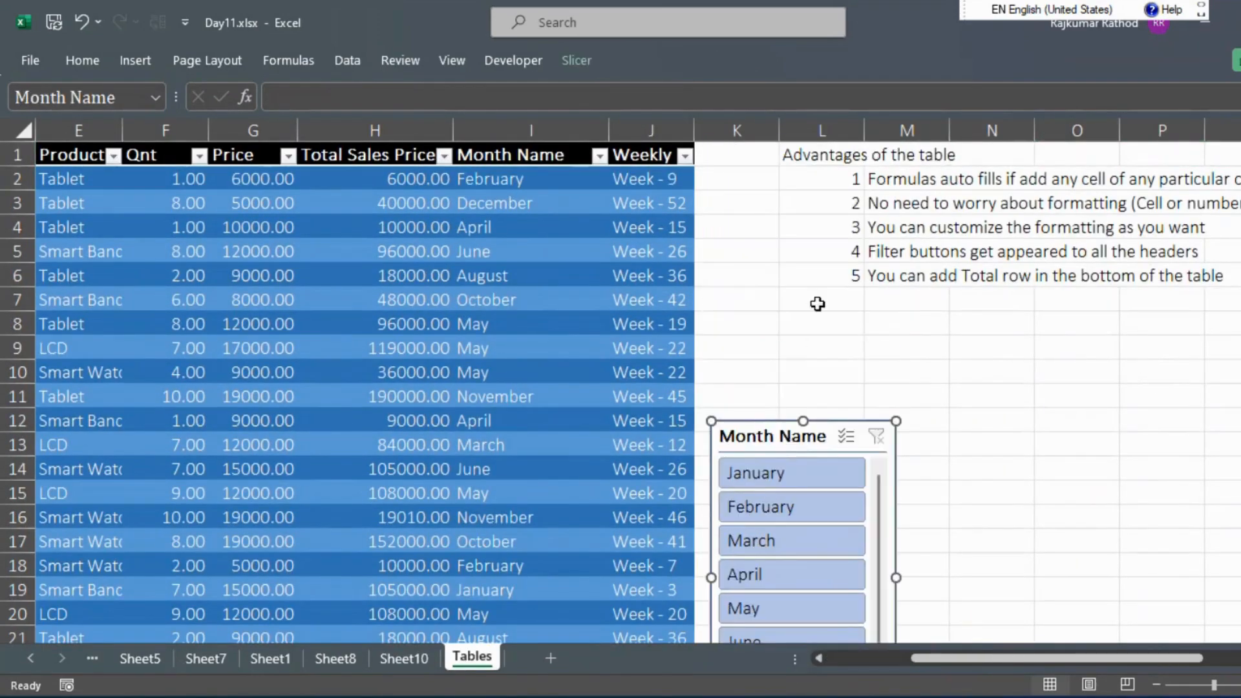
Add the number 6 in cell L7 as the next entry of the table advantages list
click(836, 297)
text(6)
key(Tab)
text(You can ea)
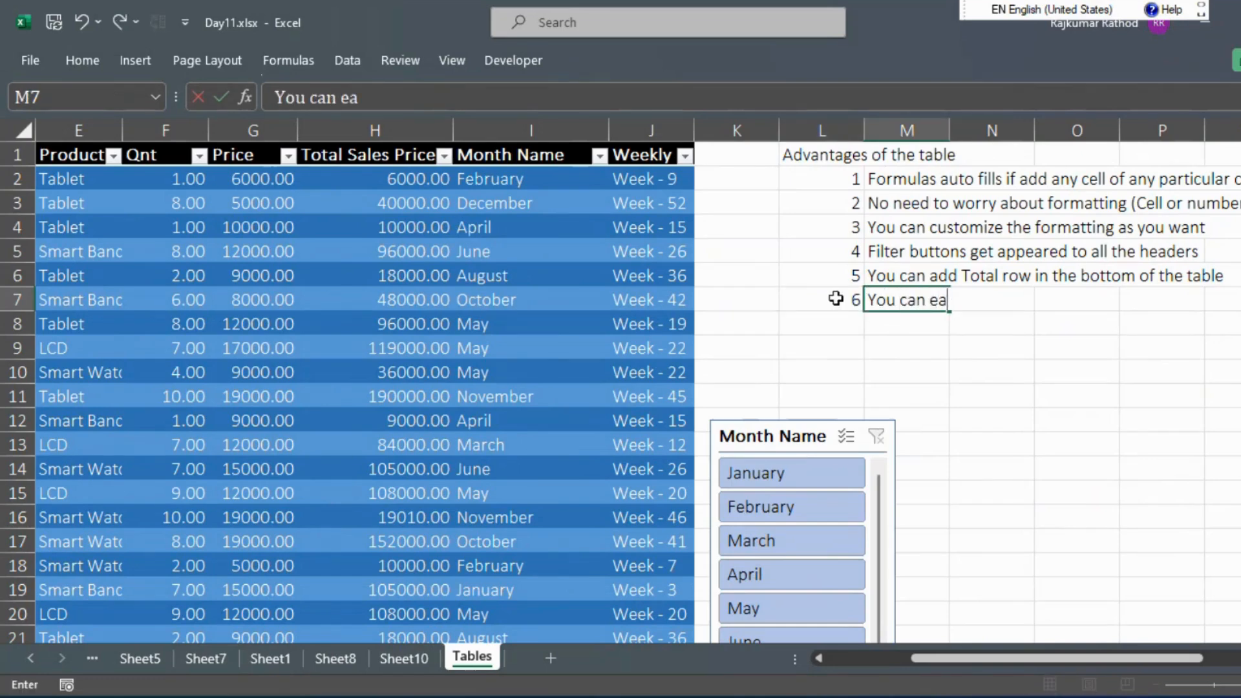
key(BackSpace)
key(BackSpace)
key(BackSpace)
key(BackSpace)
key(BackSpace)
key(BackSpace)
key(BackSpace)
key(BackSpace)
key(BackSpace)
key(BackSpace)
key(BackSpace)
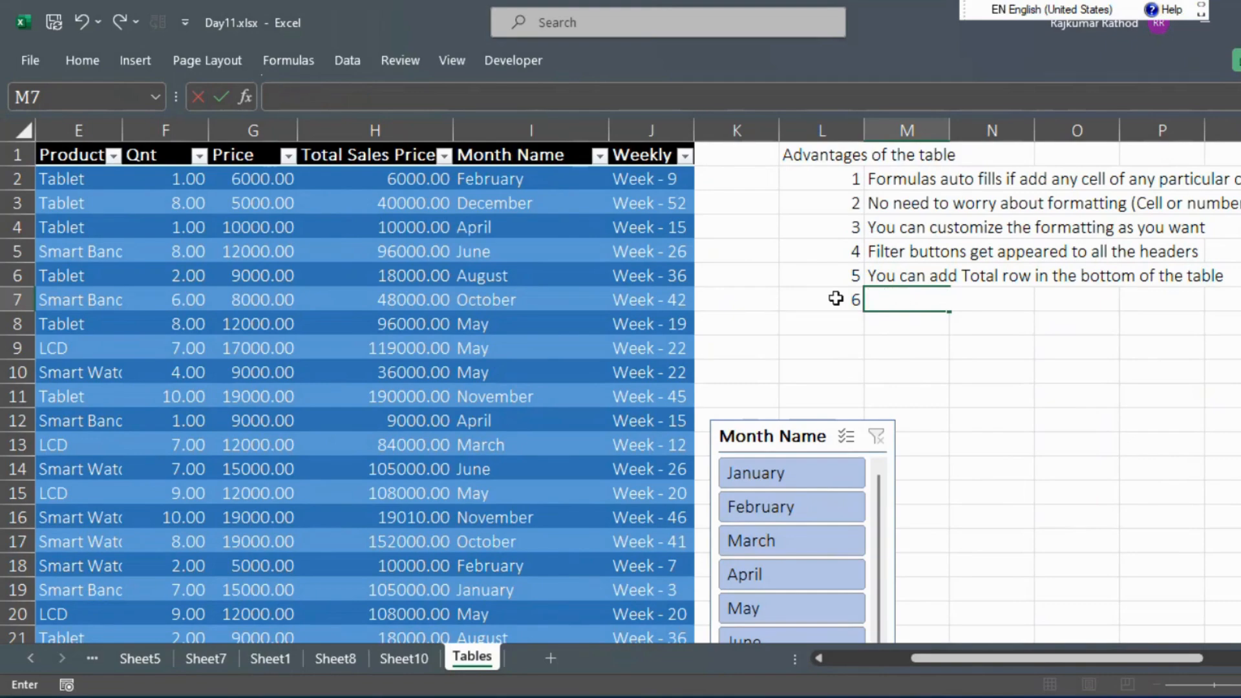
Enter "IT would give you an advantage in pivot table creation" in cell M7 as the sixth advantage
text(IT would gou)
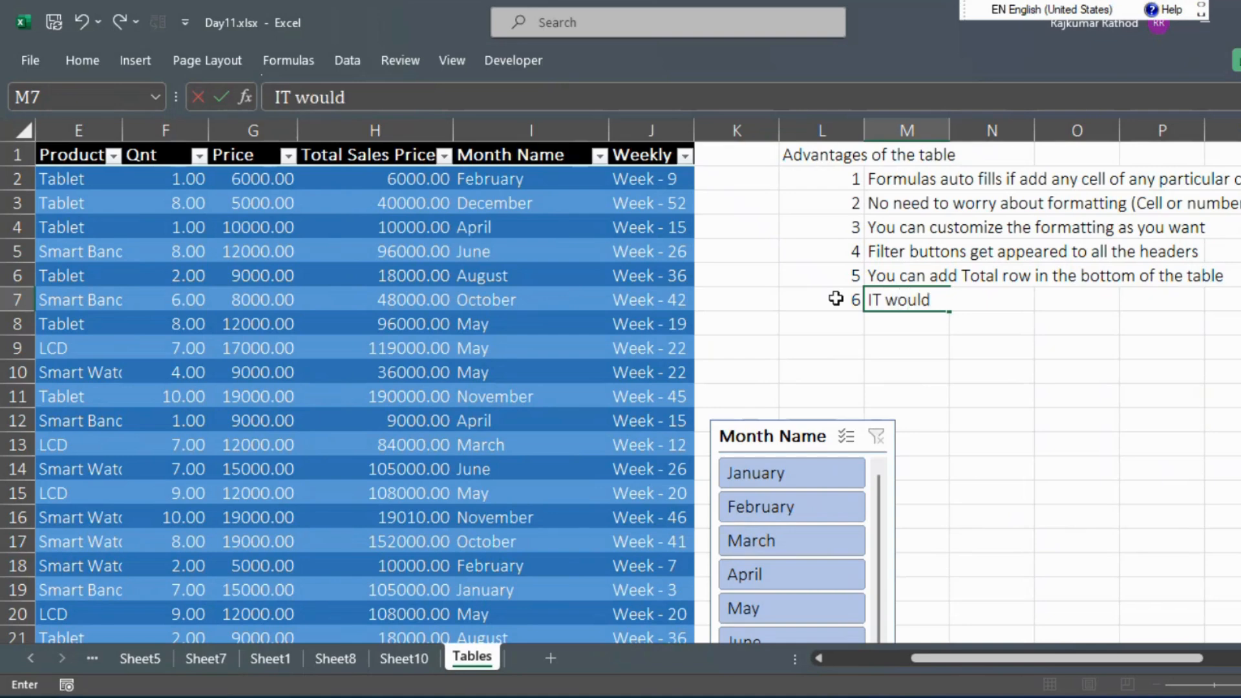
key(BackSpace)
key(BackSpace)
text(ive y)
key(BackSpace)
key(BackSpace)
text(e you an )
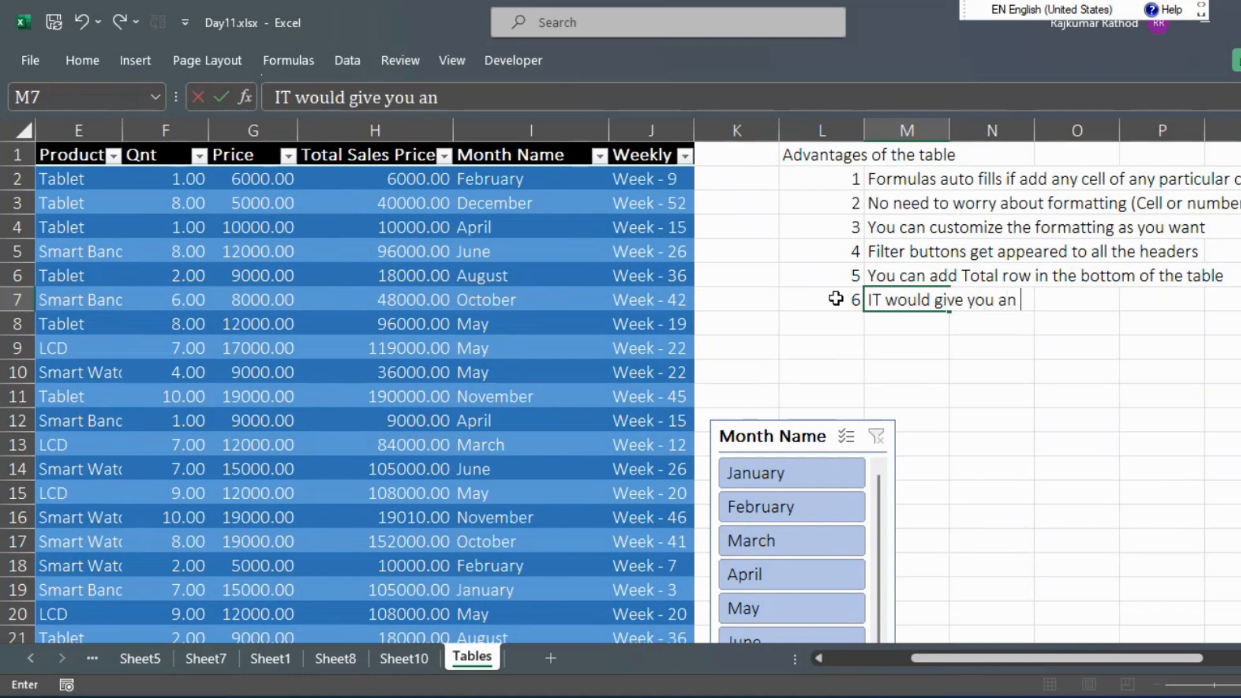
text(advantage)
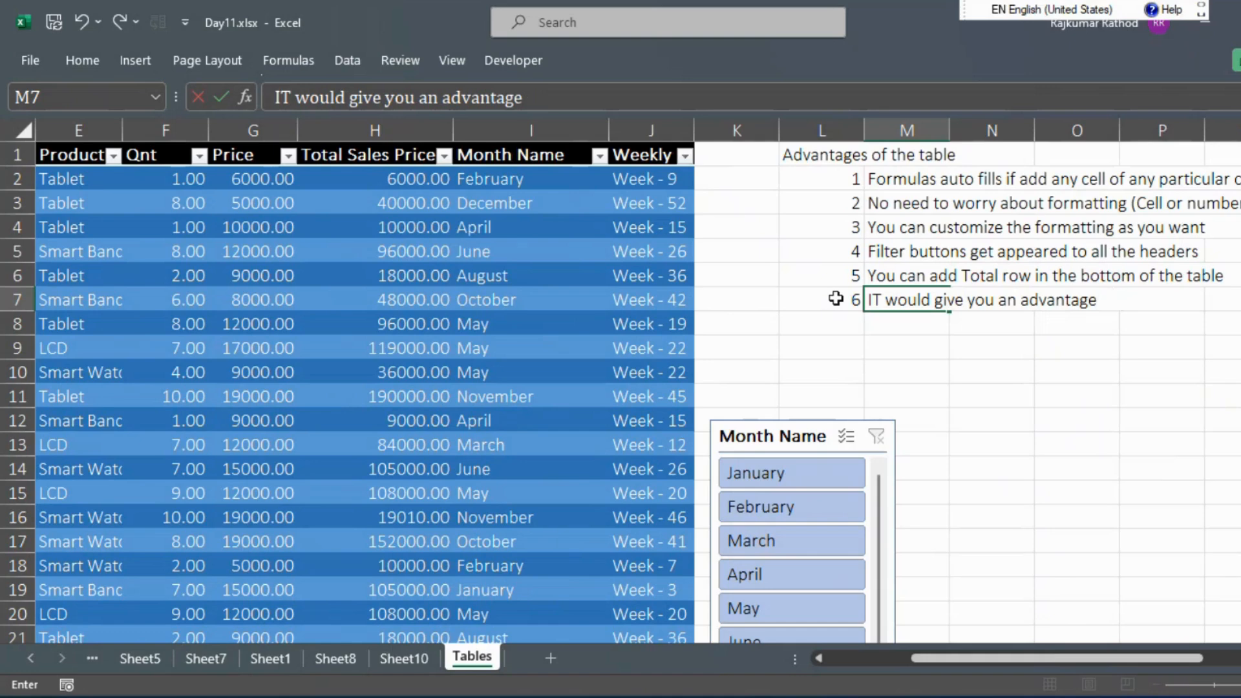
text(in pivot table creat)
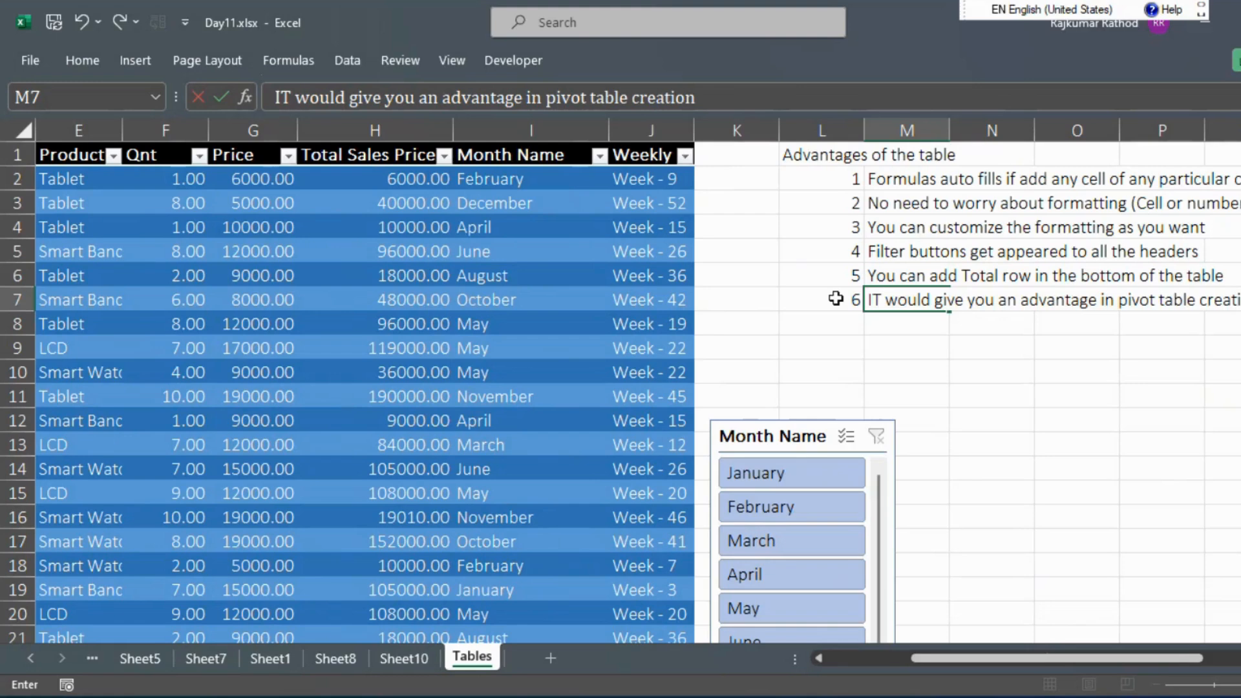
text(ion)
key(Return)
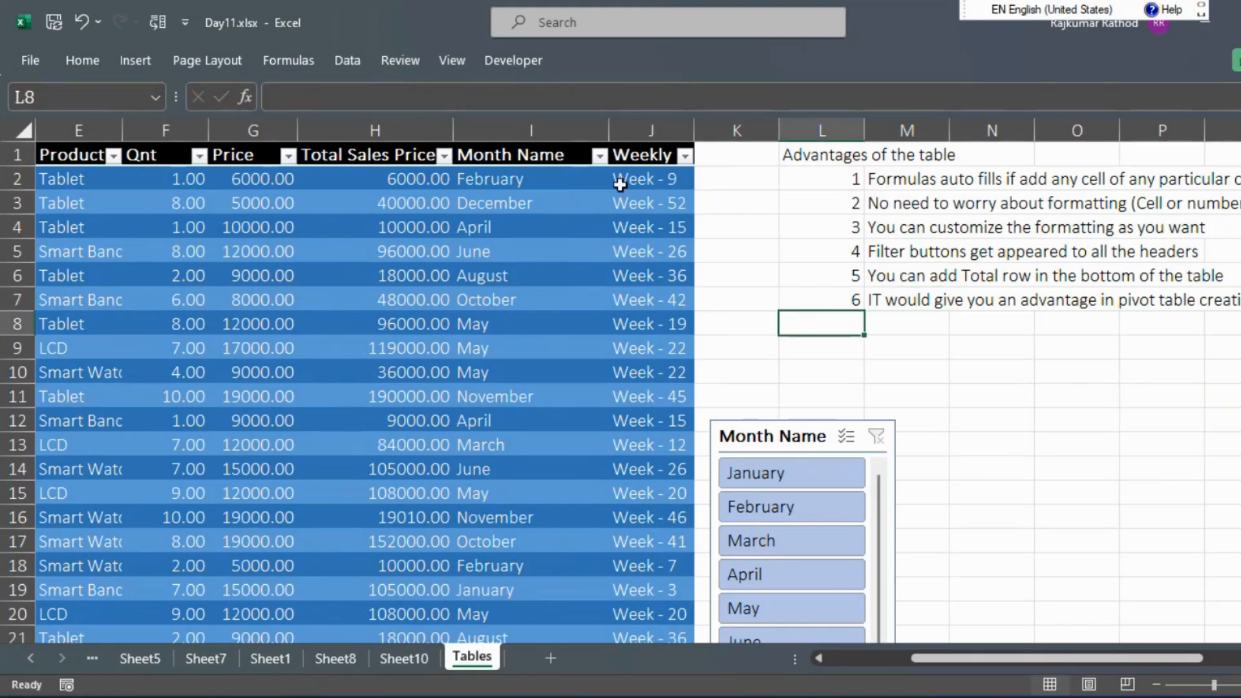
Add a new worksheet and insert a PivotTable at its cell A1 using Test_Table as the source
click(553, 653)
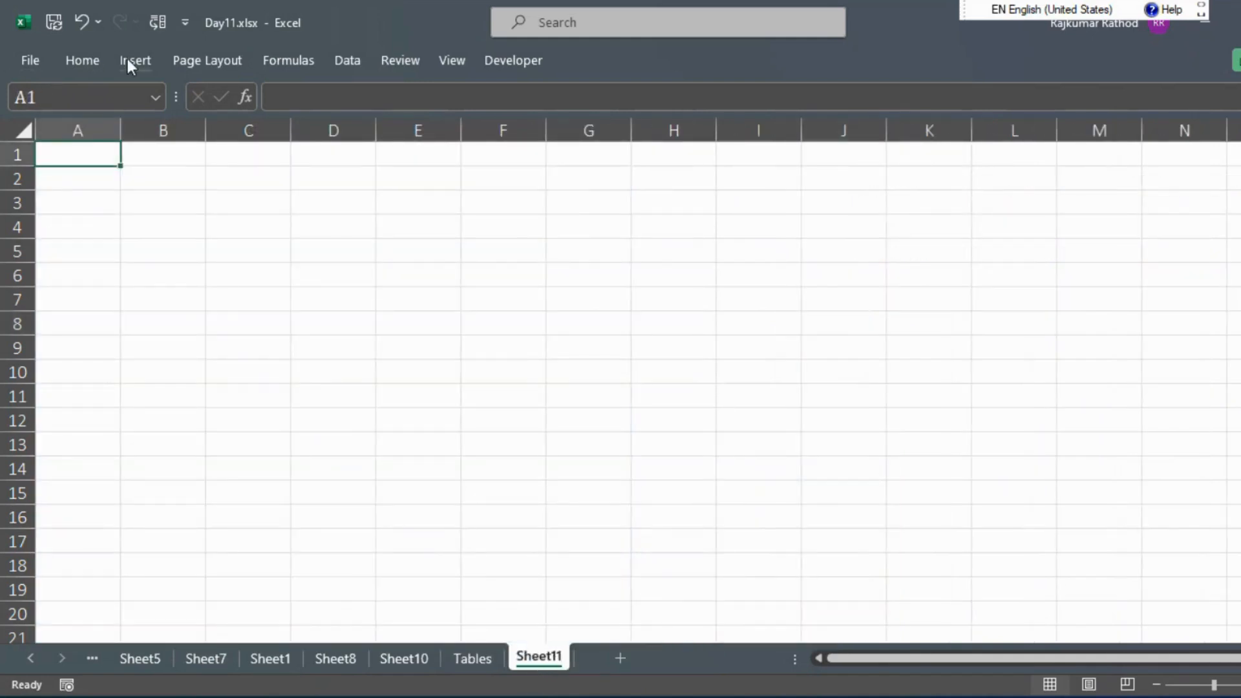
click(144, 62)
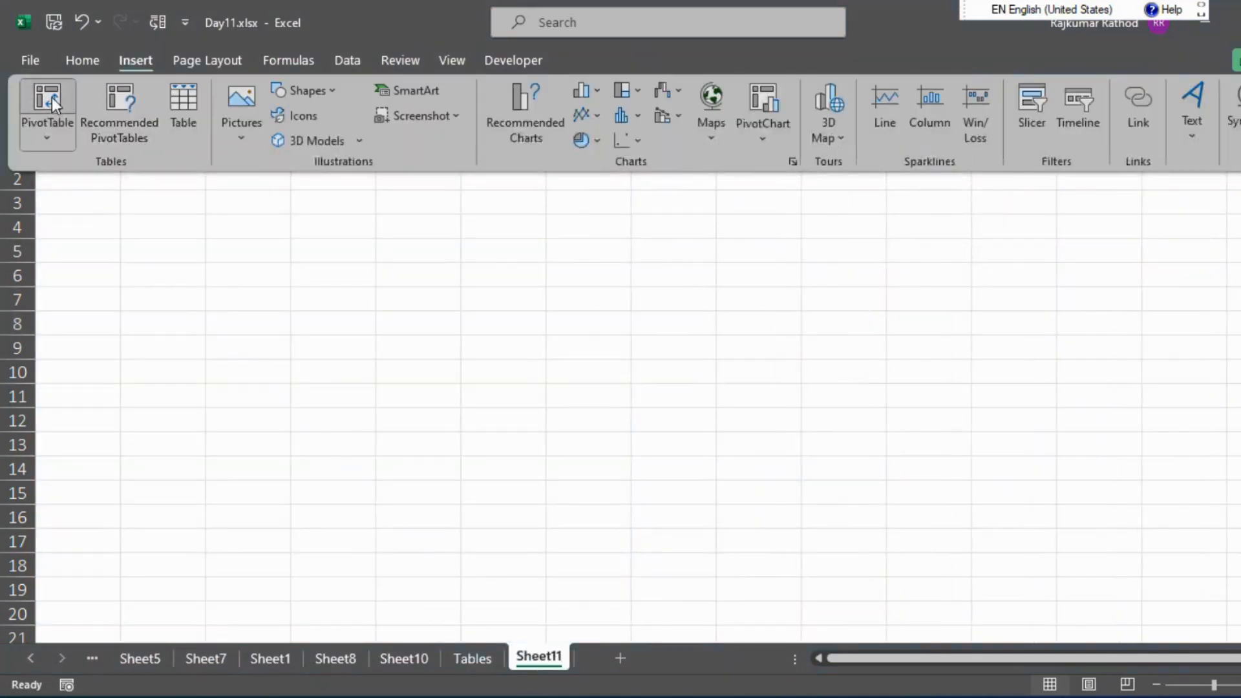
click(52, 97)
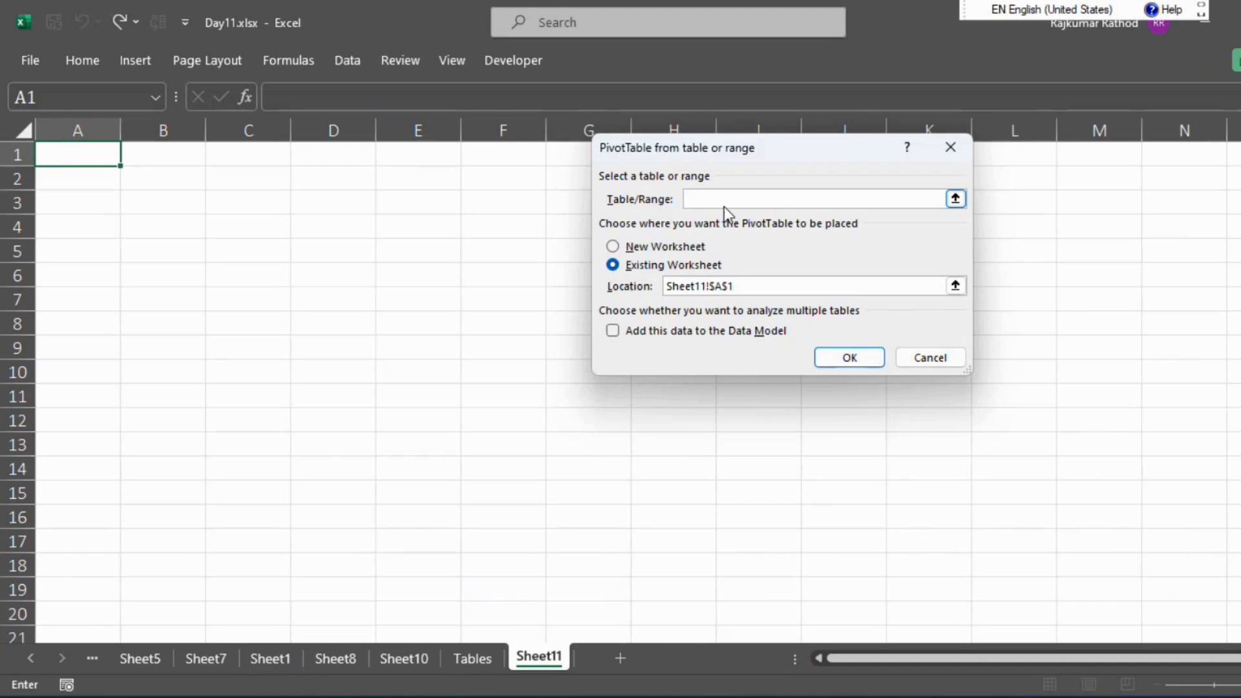
text(Test_Table)
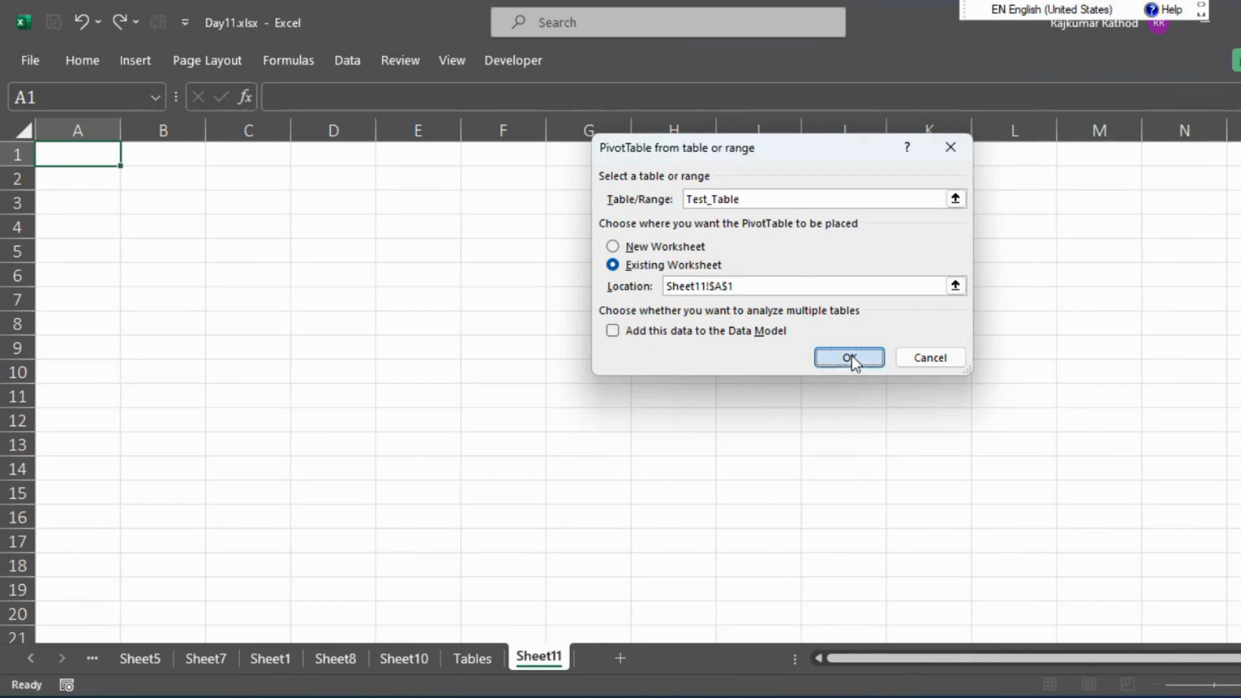
click(851, 355)
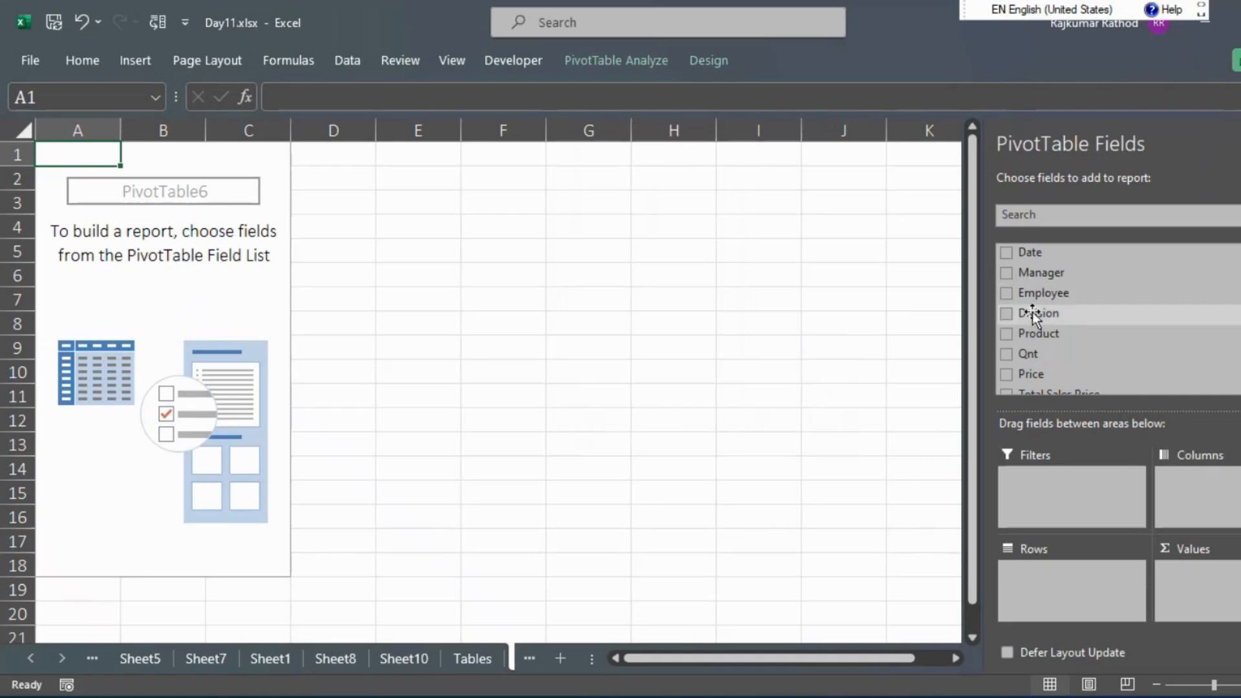
Lay out the new PivotTable with Manager as rows, Division as columns and Total Sales Price as values
drag(1041, 273, 1052, 598)
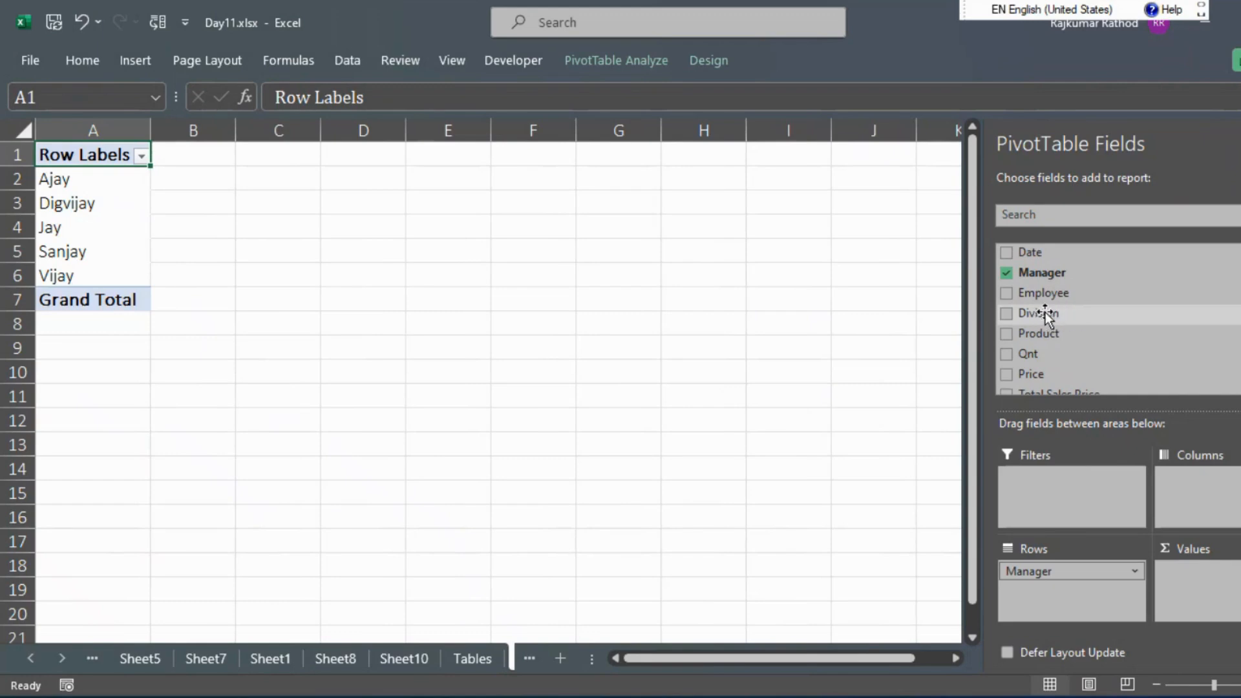
drag(1049, 315, 1203, 488)
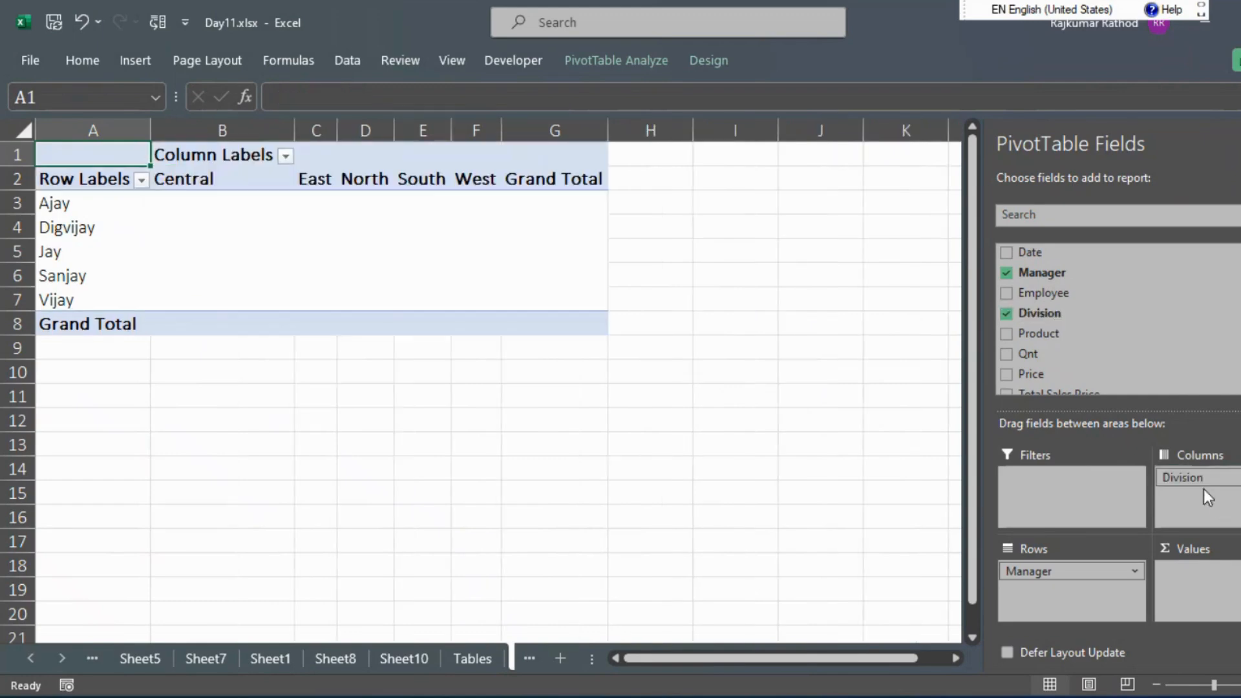
drag(1092, 396, 1201, 589)
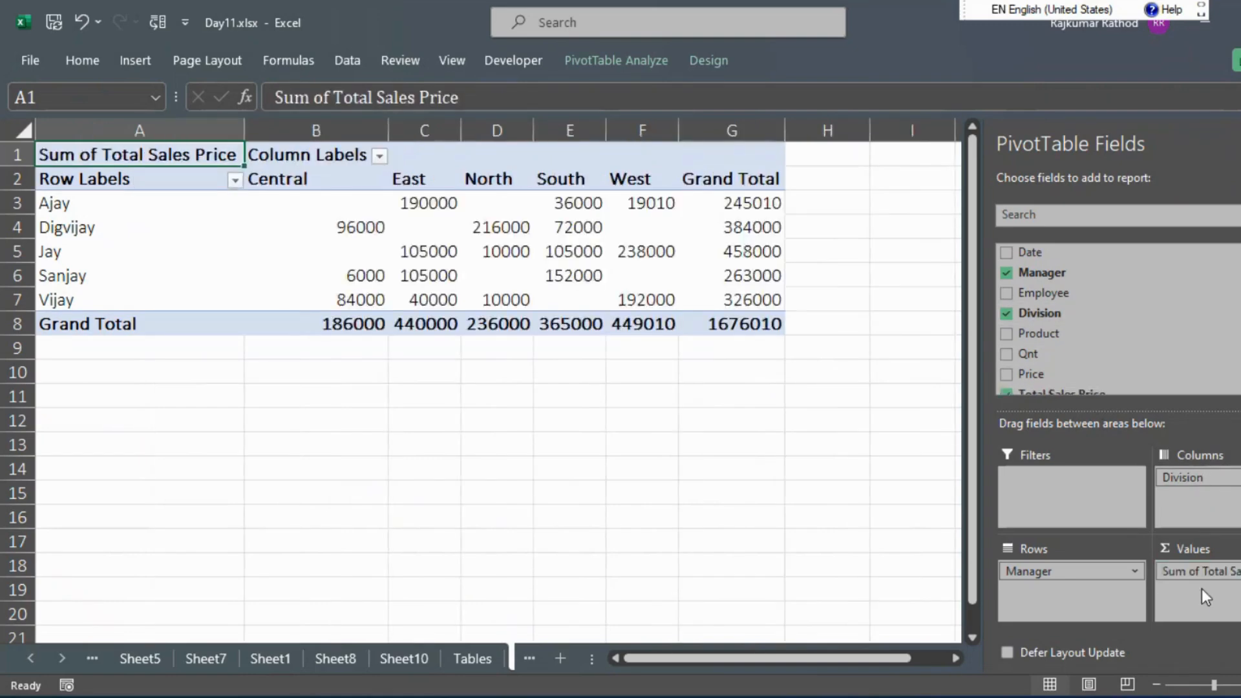
click(487, 266)
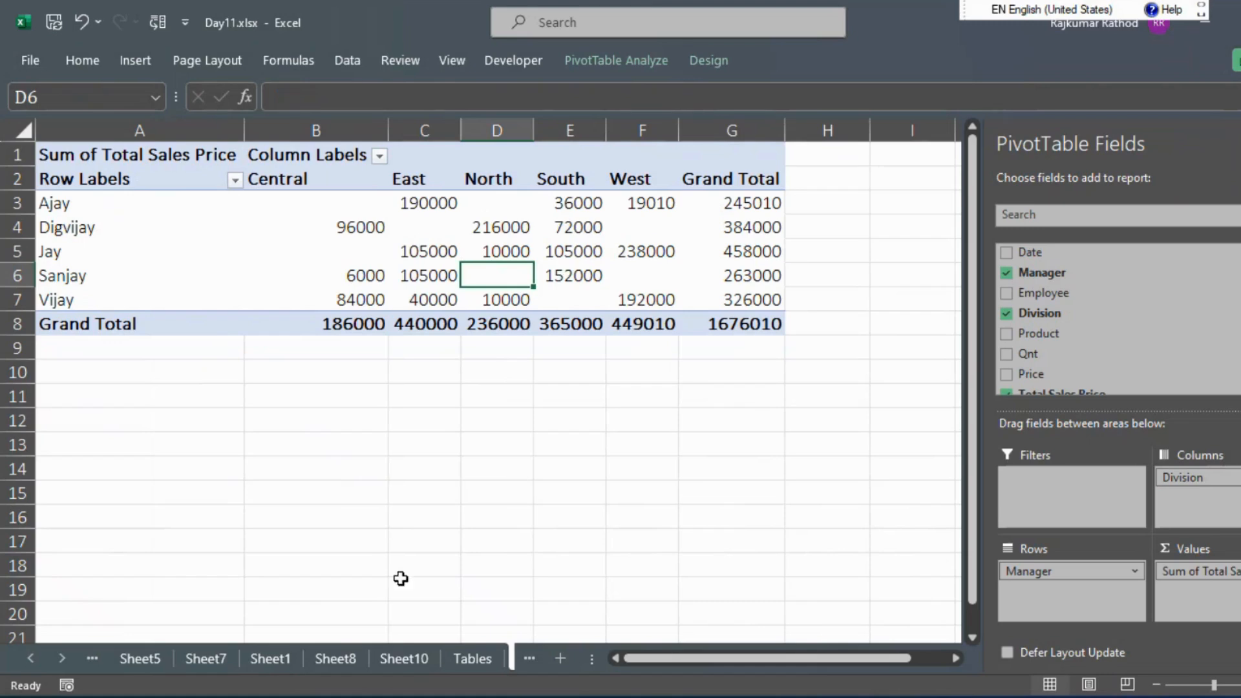
Correct the first word of the sixth advantage in cell M7 on the Tables sheet to "It"
click(476, 659)
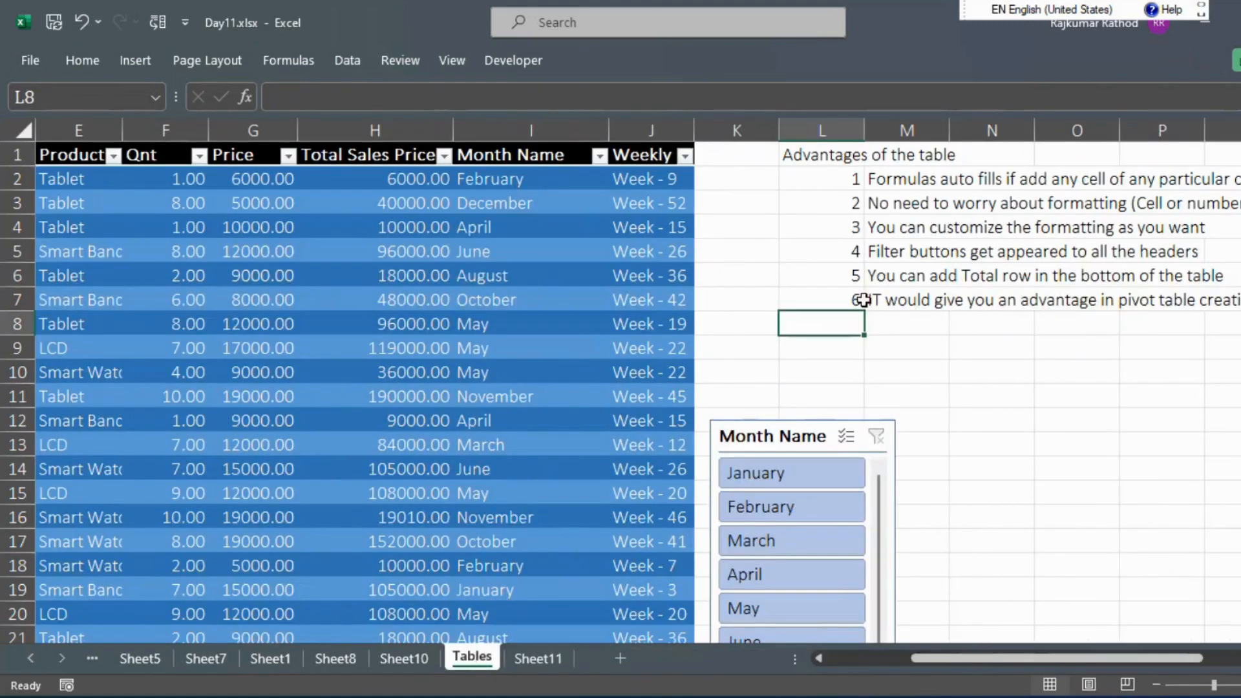
click(888, 302)
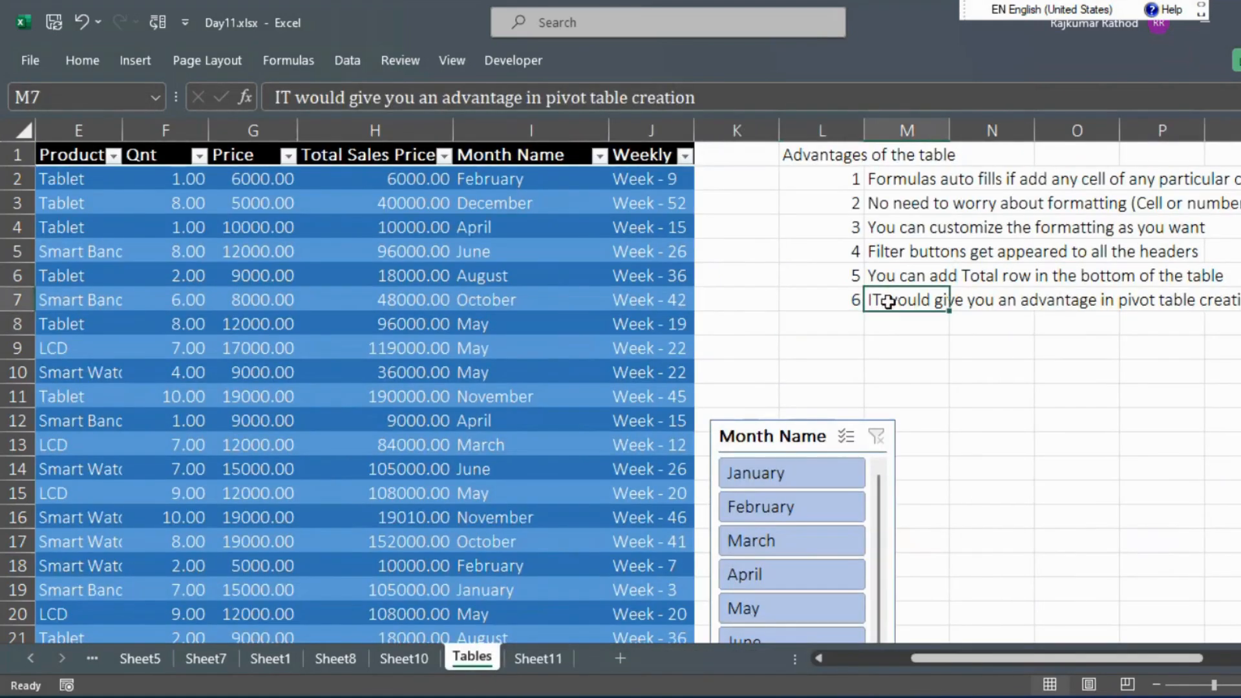
click(295, 95)
key(BackSpace)
text(t)
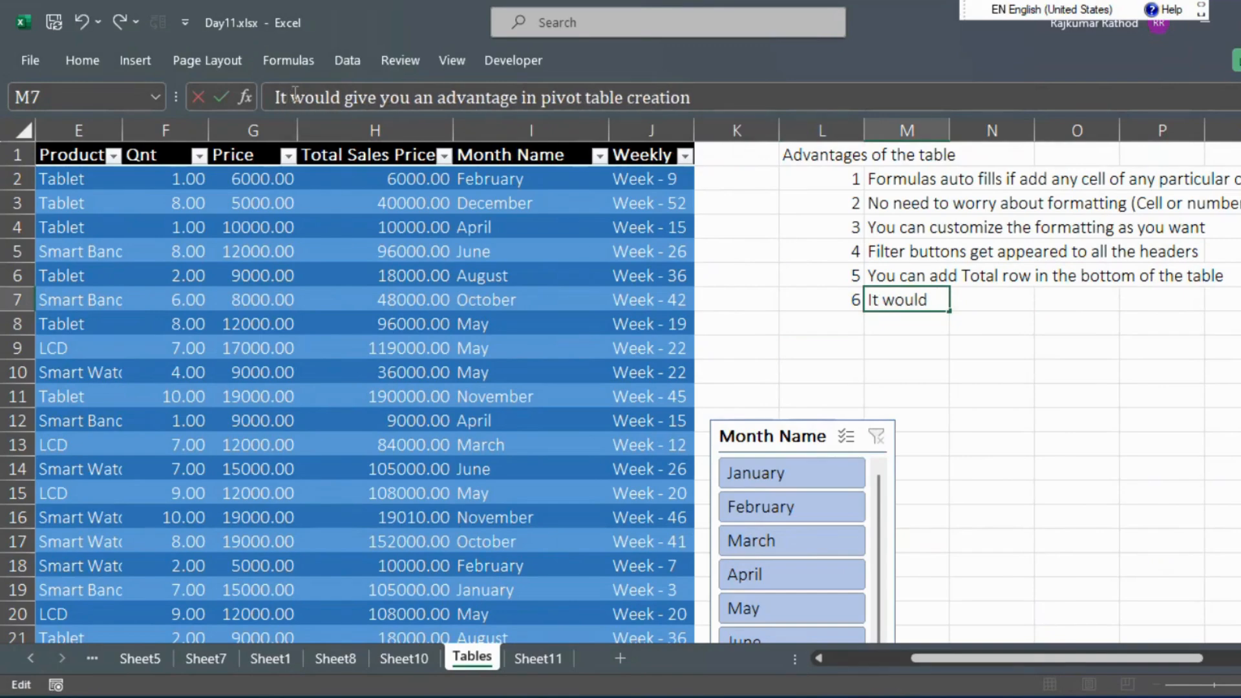
key(Return)
key(Up)
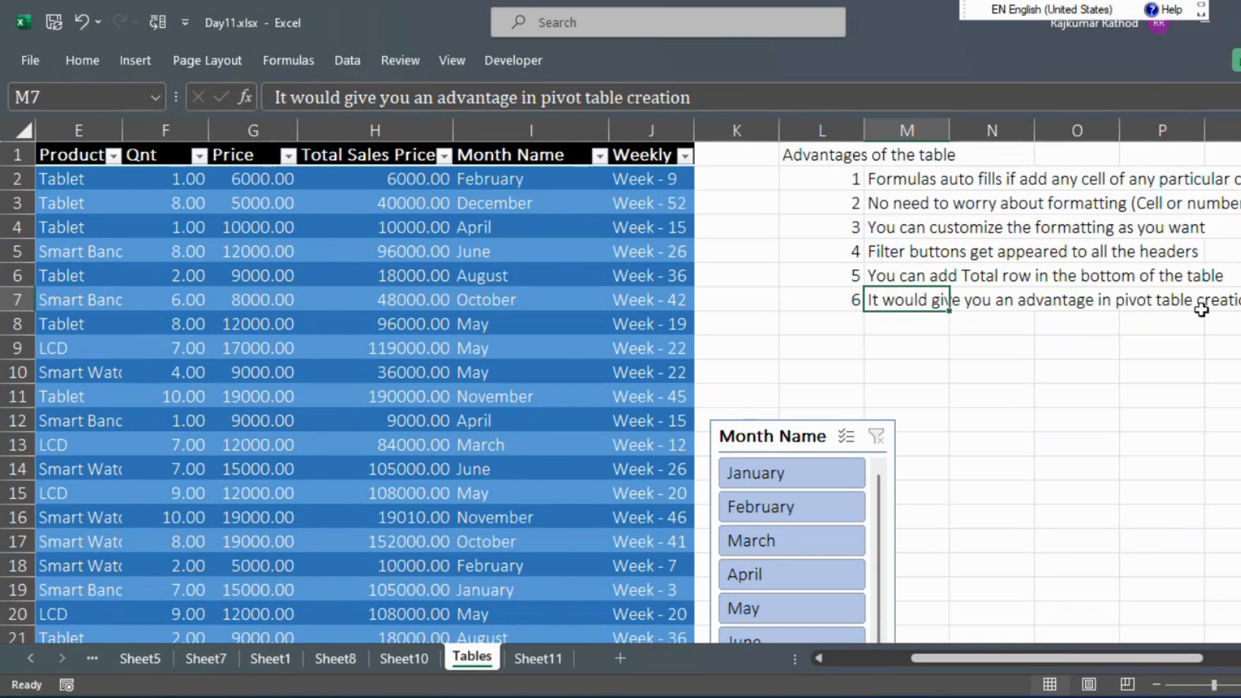
drag(884, 181, 879, 297)
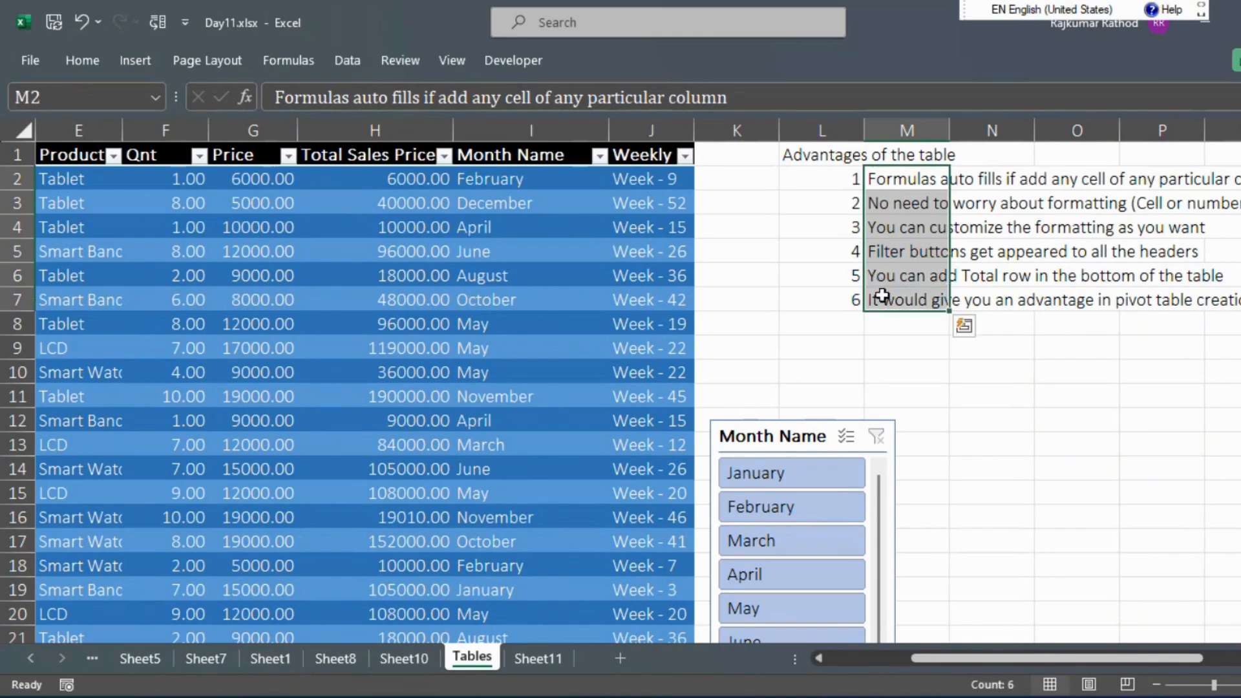
click(606, 294)
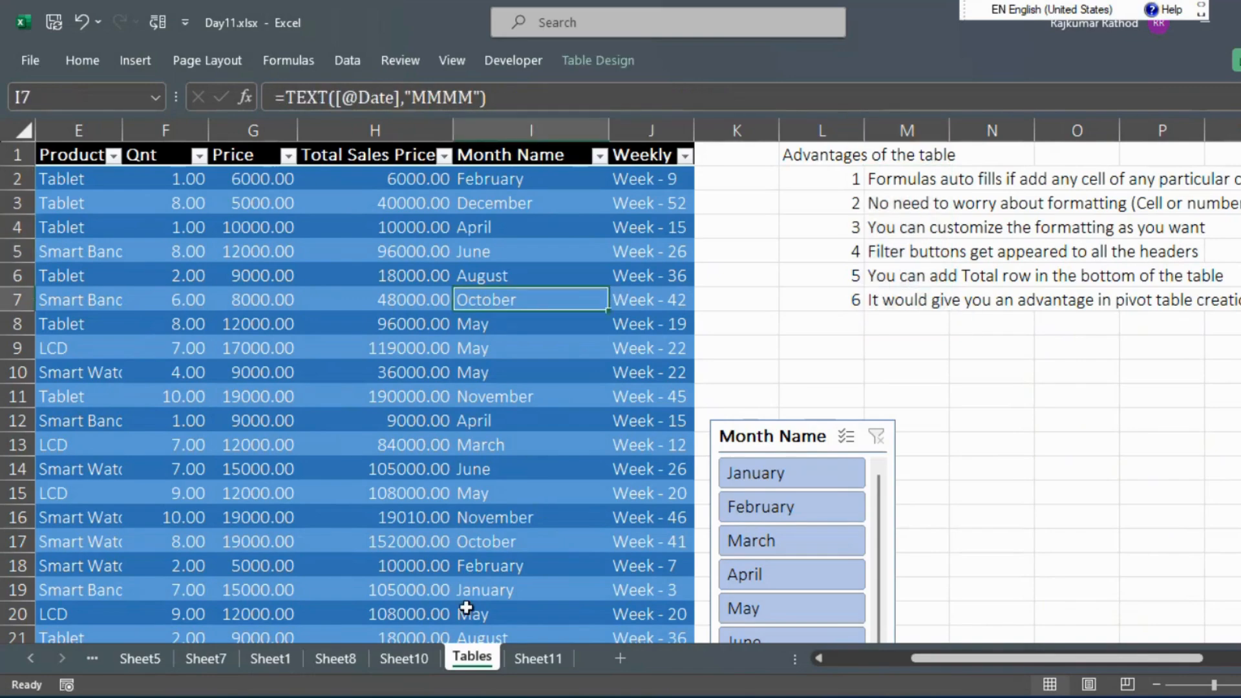
click(64, 155)
key(ctrl+shift+Right)
key(ctrl+shift+Down)
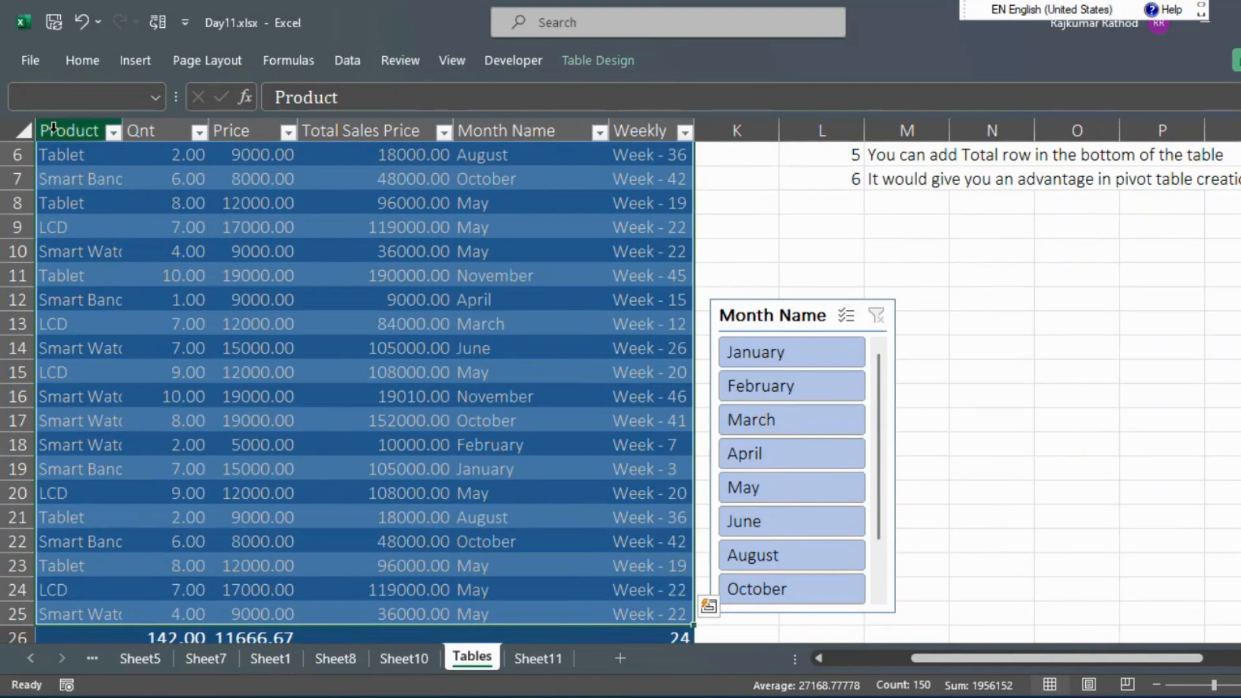
Copy the entire sales table from the Date header in A1 through the total row in row 26
key(ctrl+Home)
key(ctrl+shift+Right)
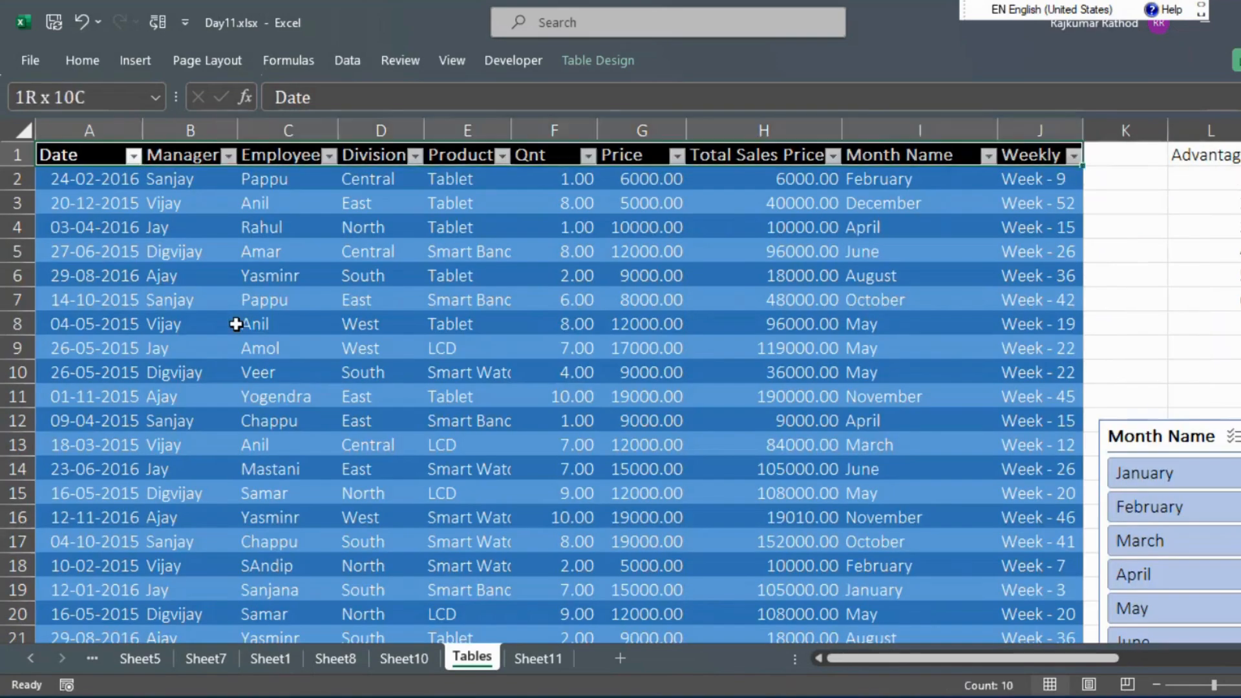
key(ctrl+shift+Down)
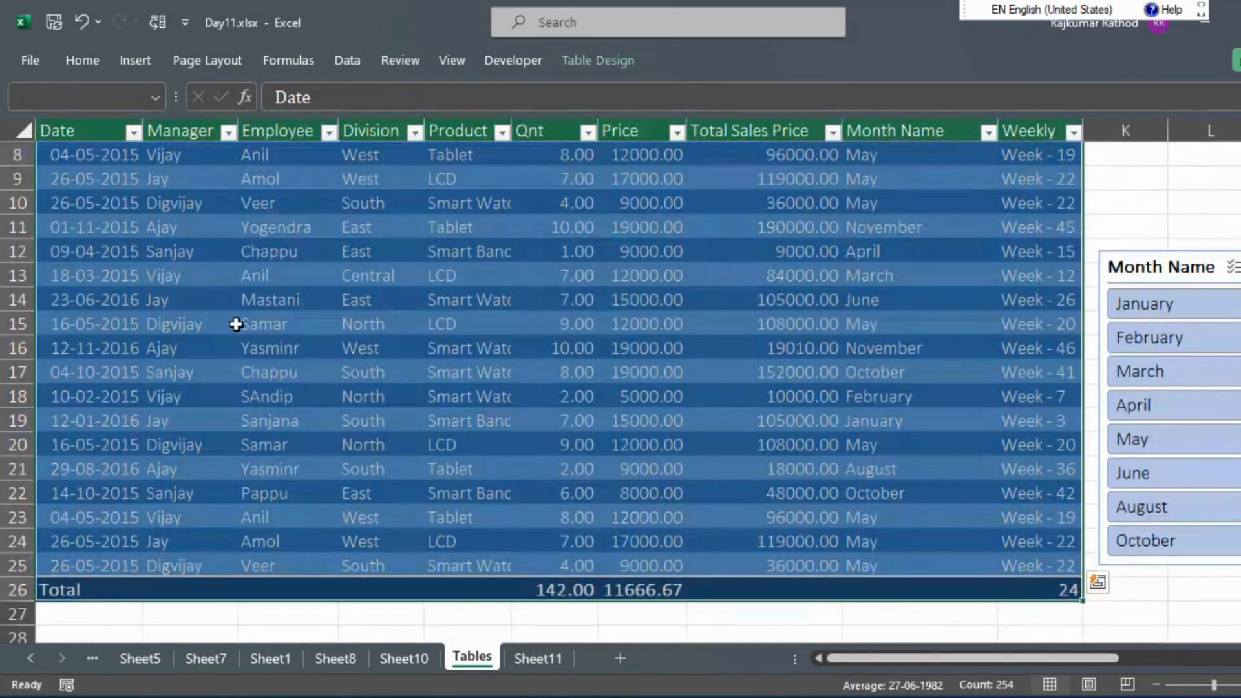
key(ctrl+c)
scroll(236, 324, up, 3)
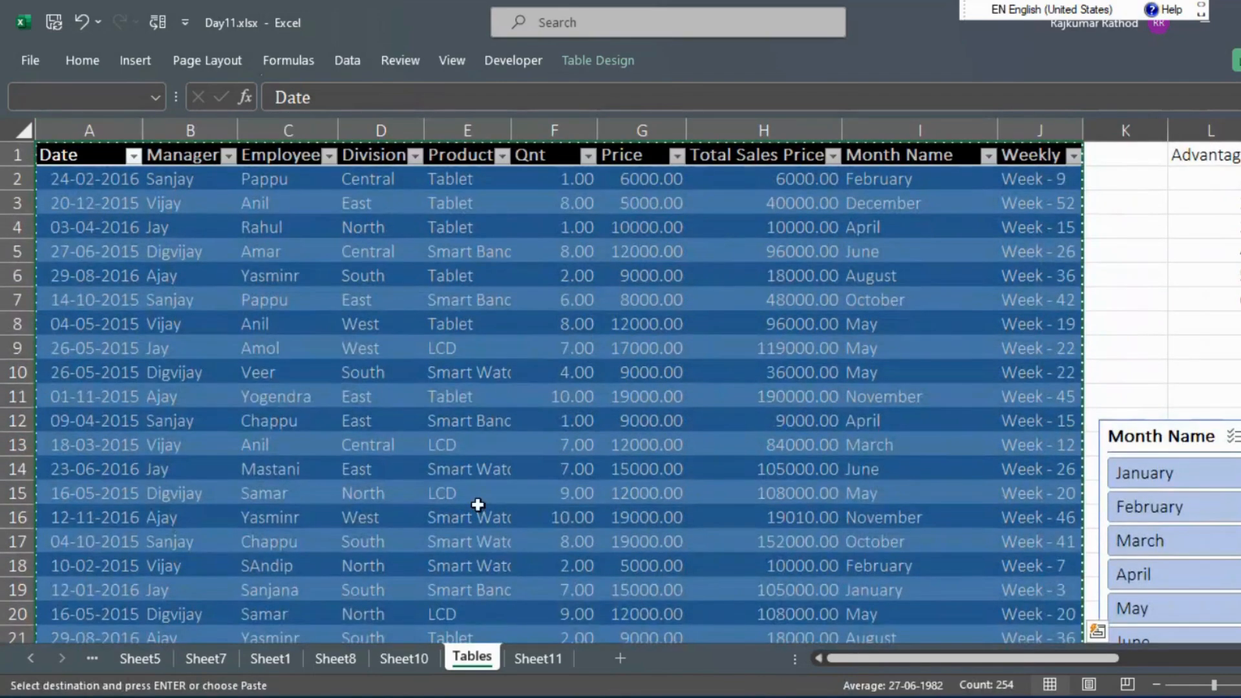
Add another new worksheet and paste the copied sales table there starting at cell G5
click(540, 658)
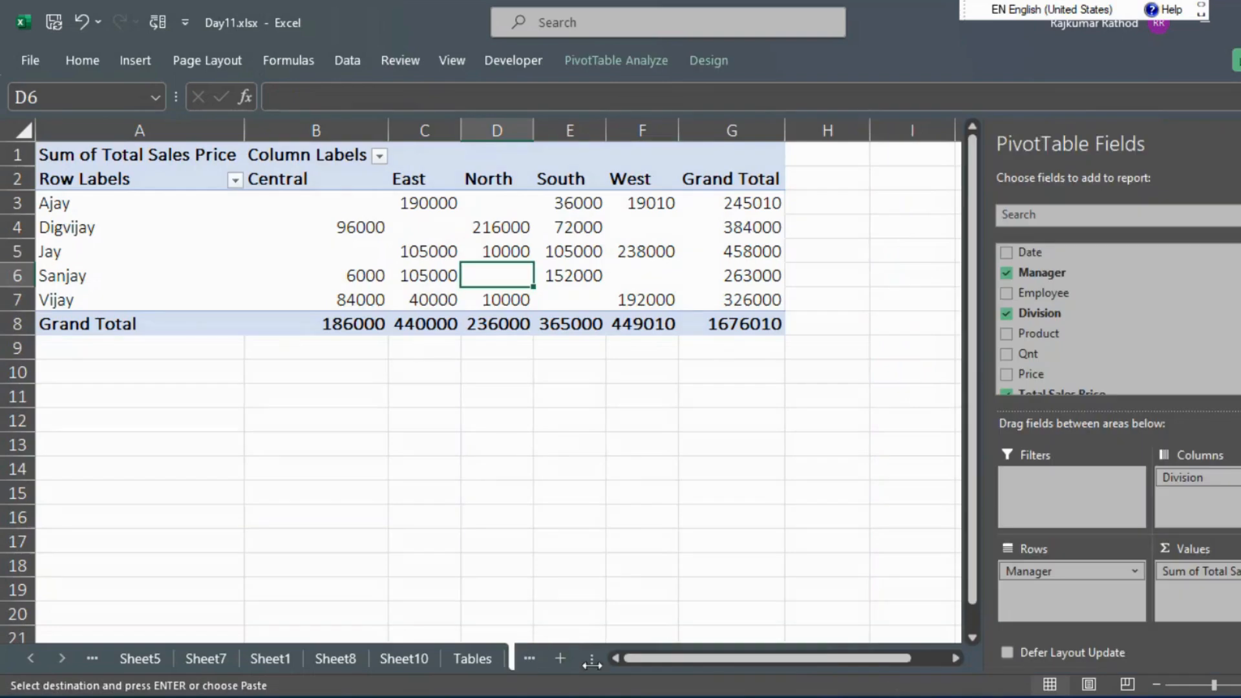
click(560, 658)
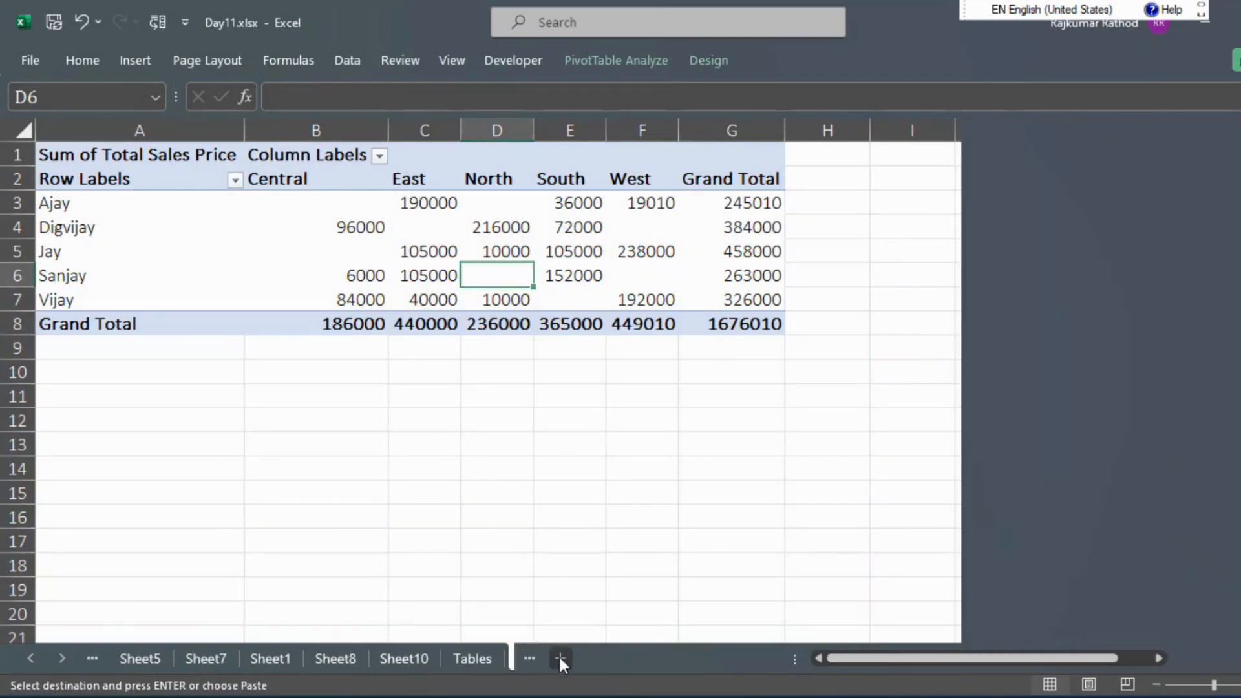
click(271, 201)
click(602, 249)
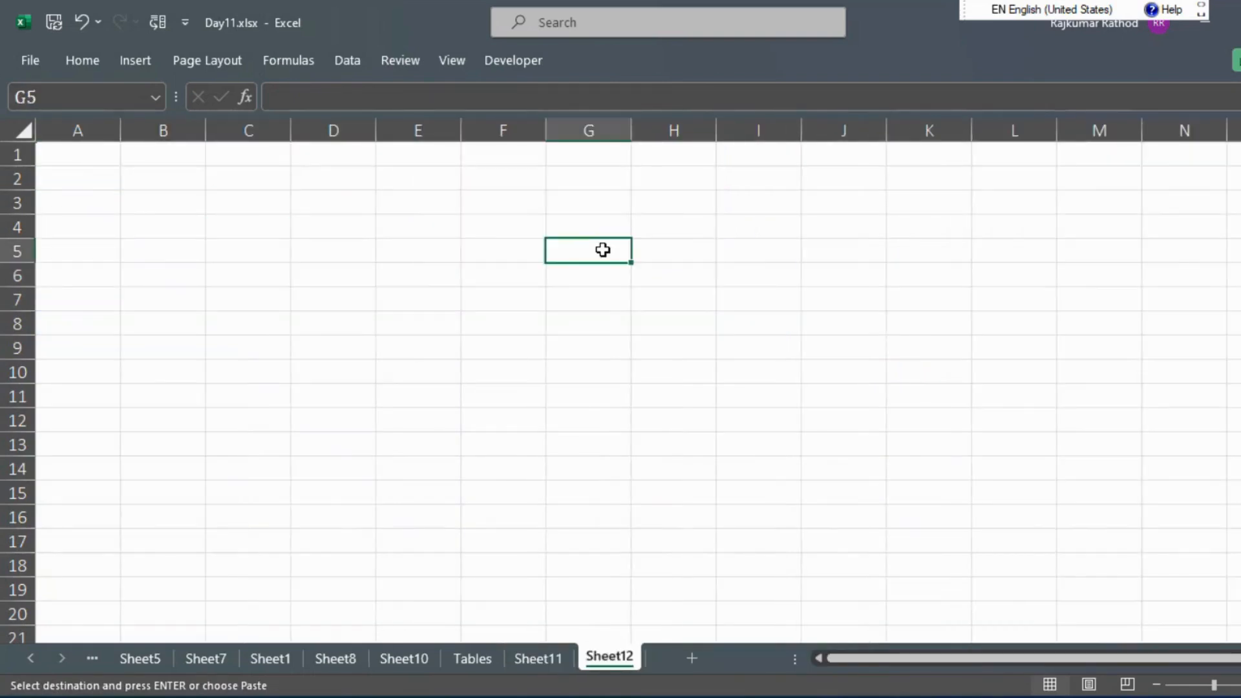
key(ctrl+v)
click(379, 323)
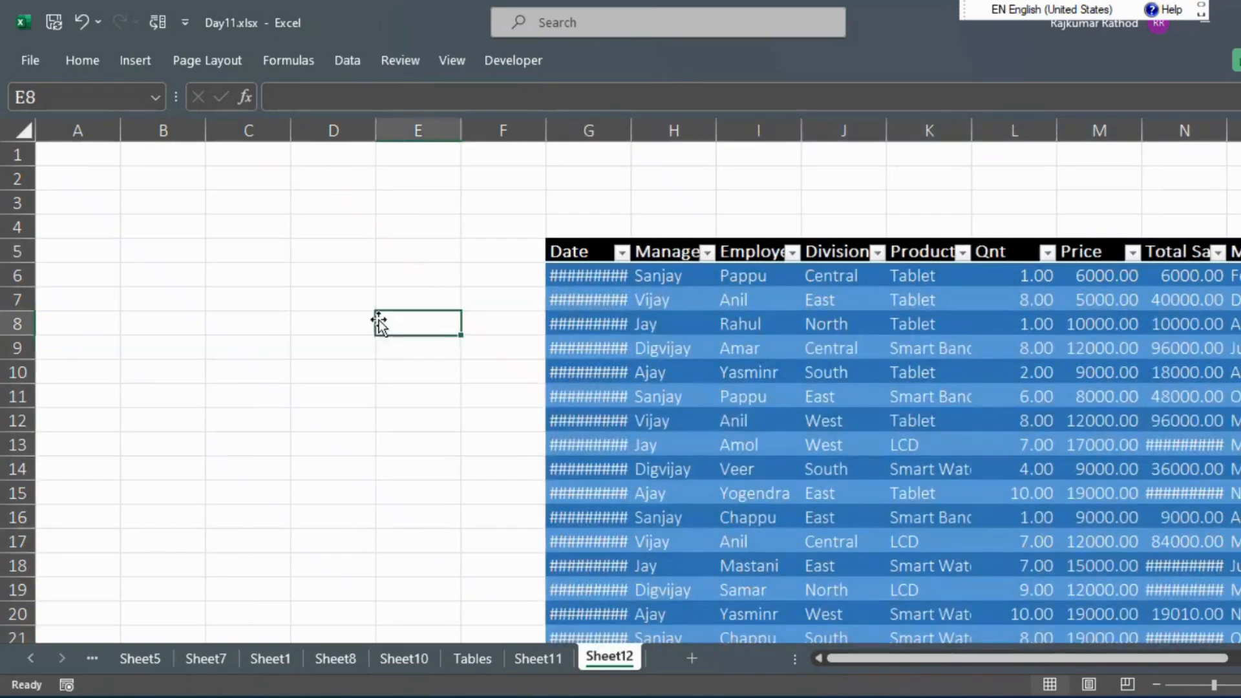
Refresh the PivotTable on Sheet11
key(Right)
key(Right)
key(Right)
key(Right)
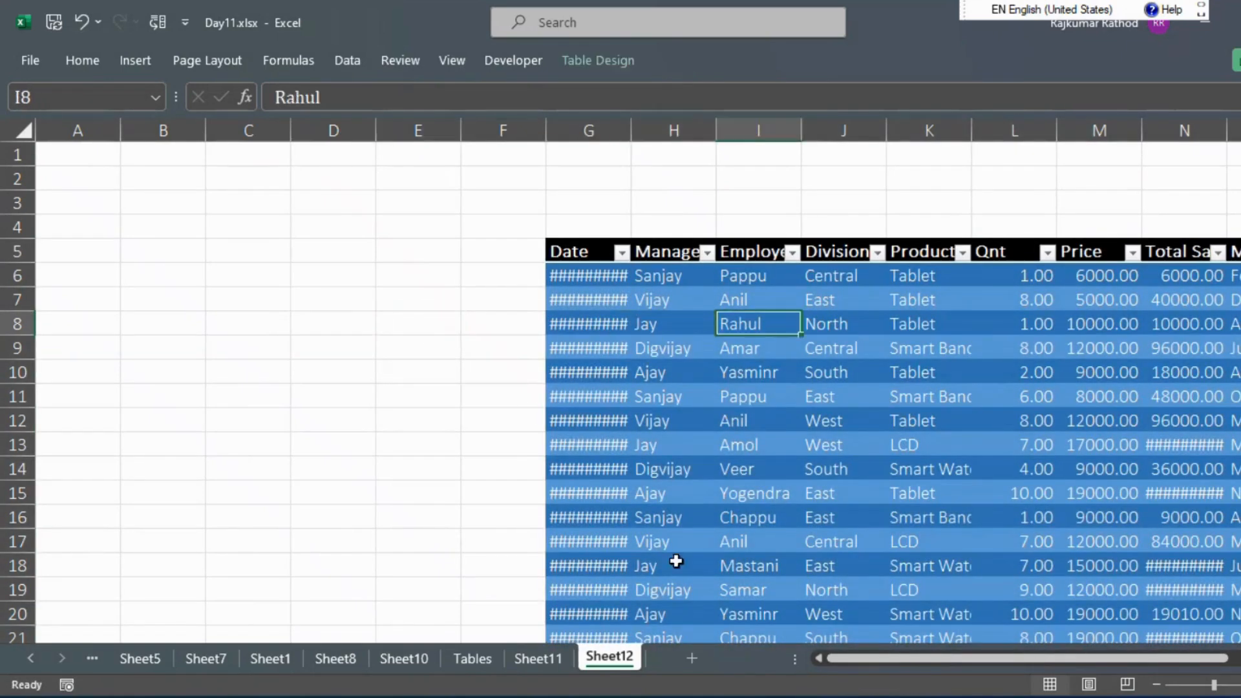
click(542, 658)
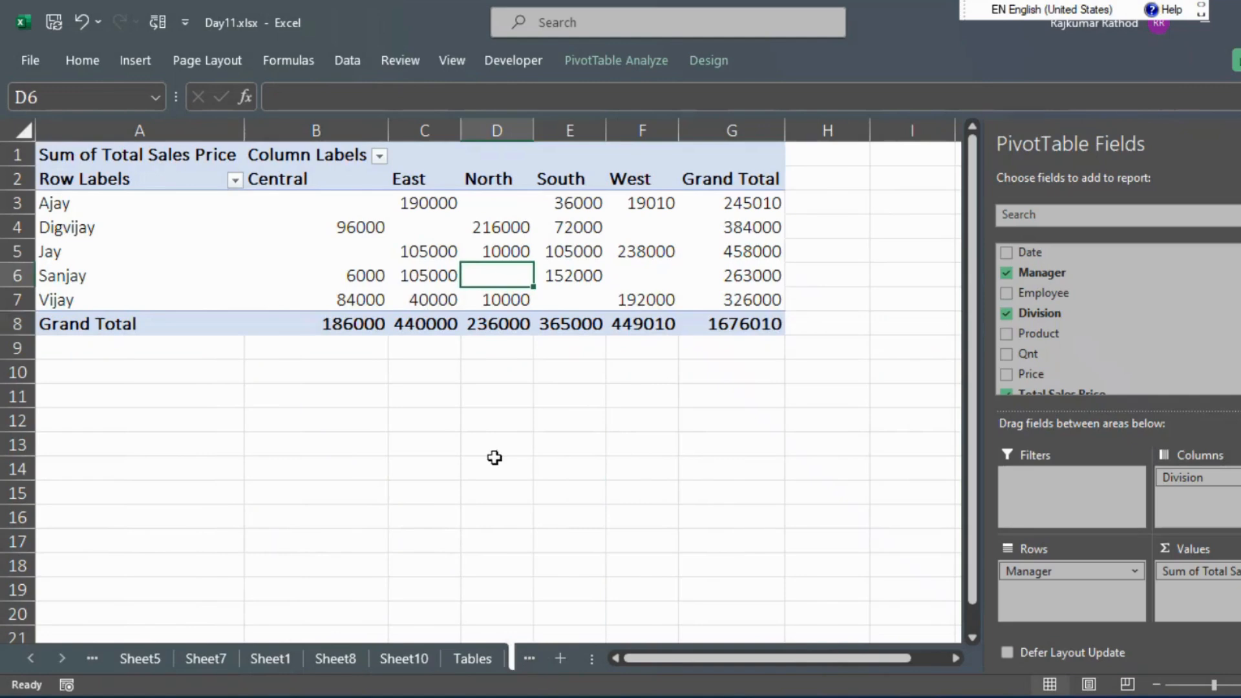
click(592, 253)
right_click(595, 261)
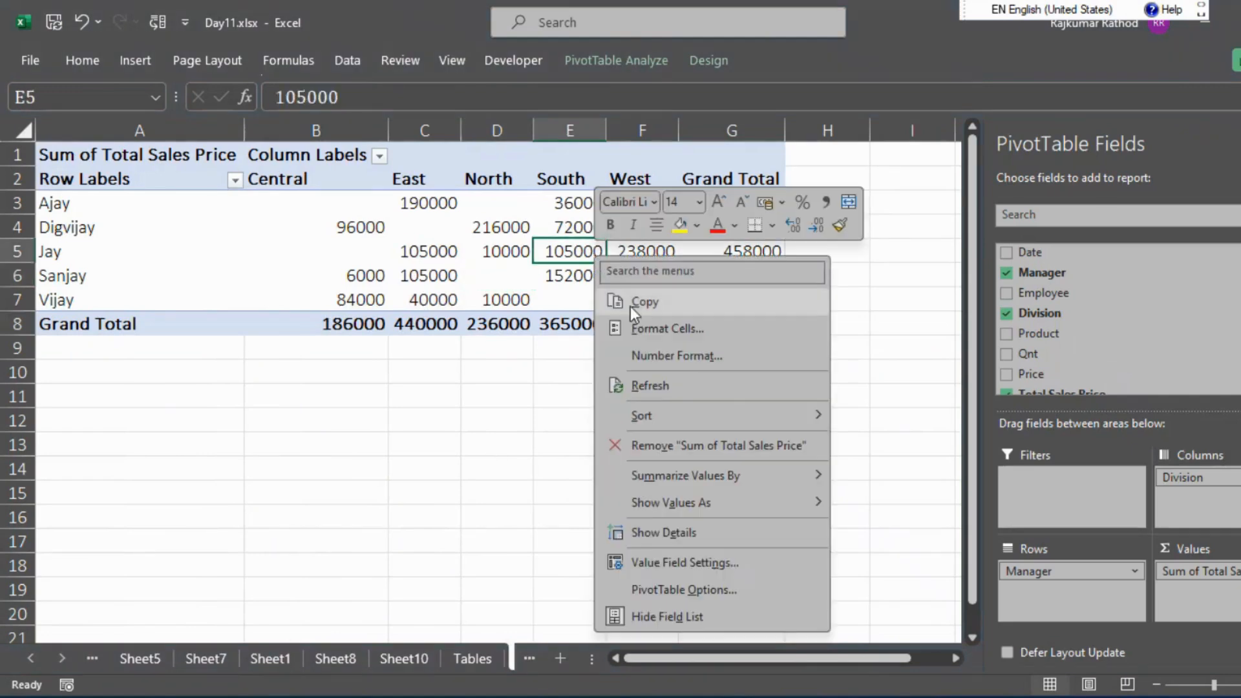
click(661, 387)
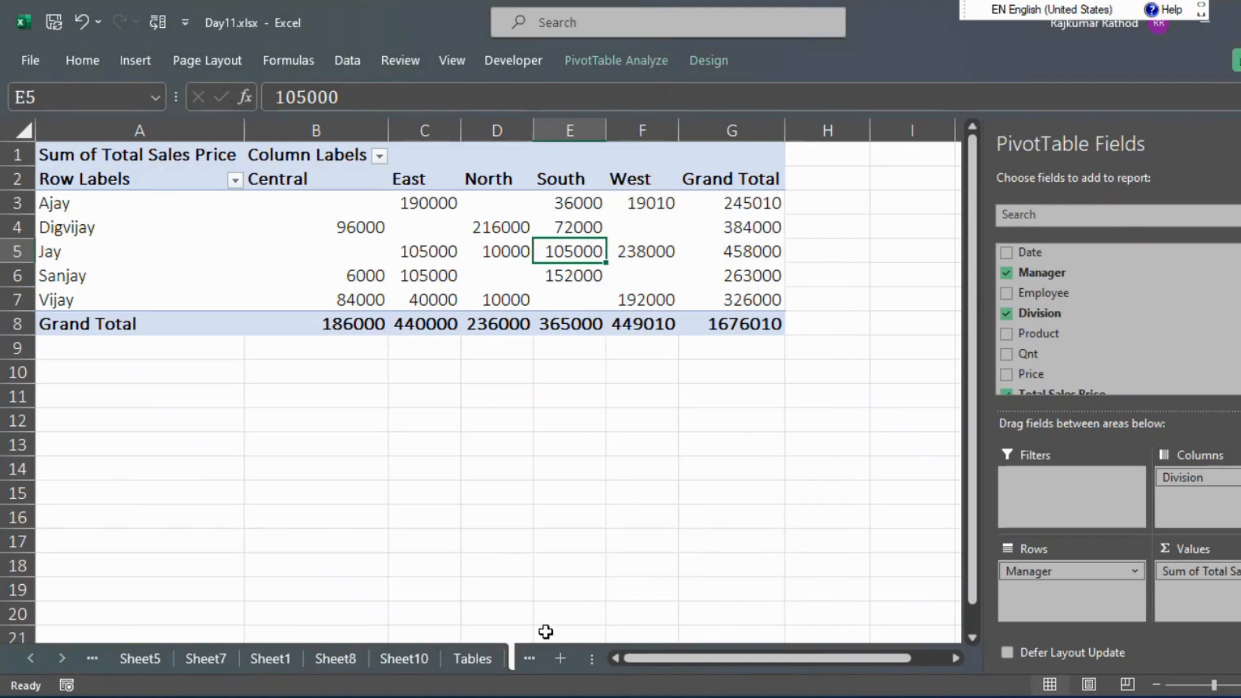
Delete the four table rows 14 to 17 from the copied sales table on Sheet12
click(525, 663)
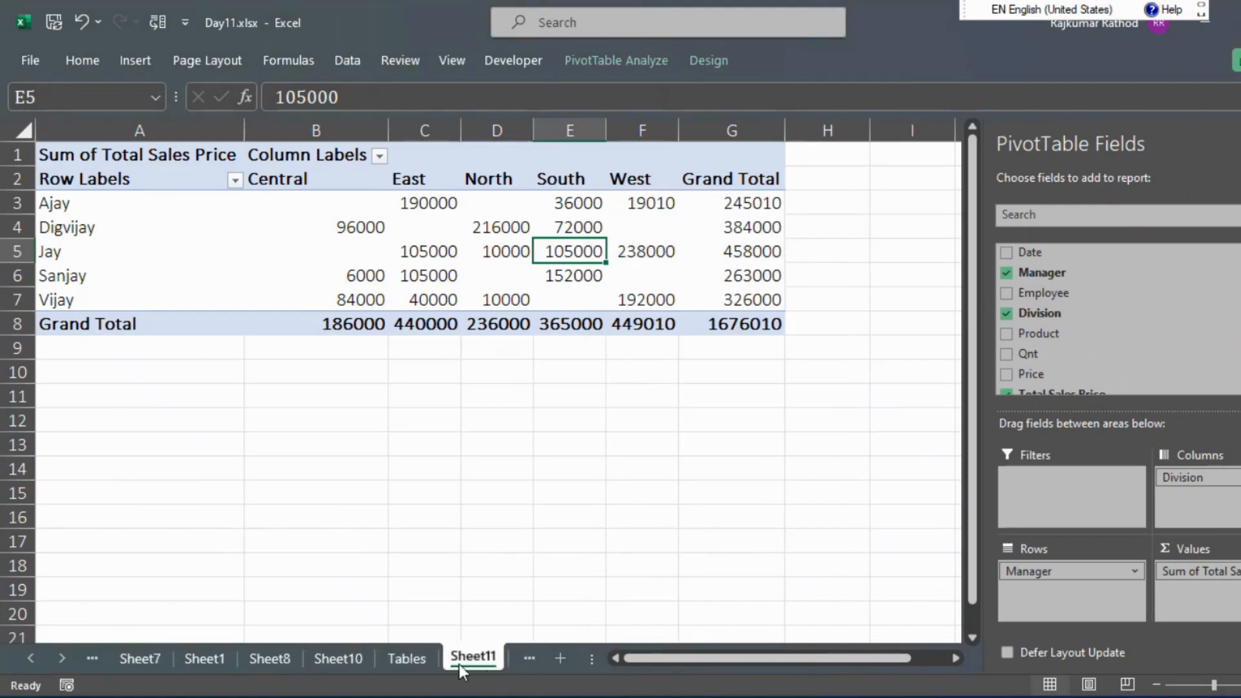
click(59, 657)
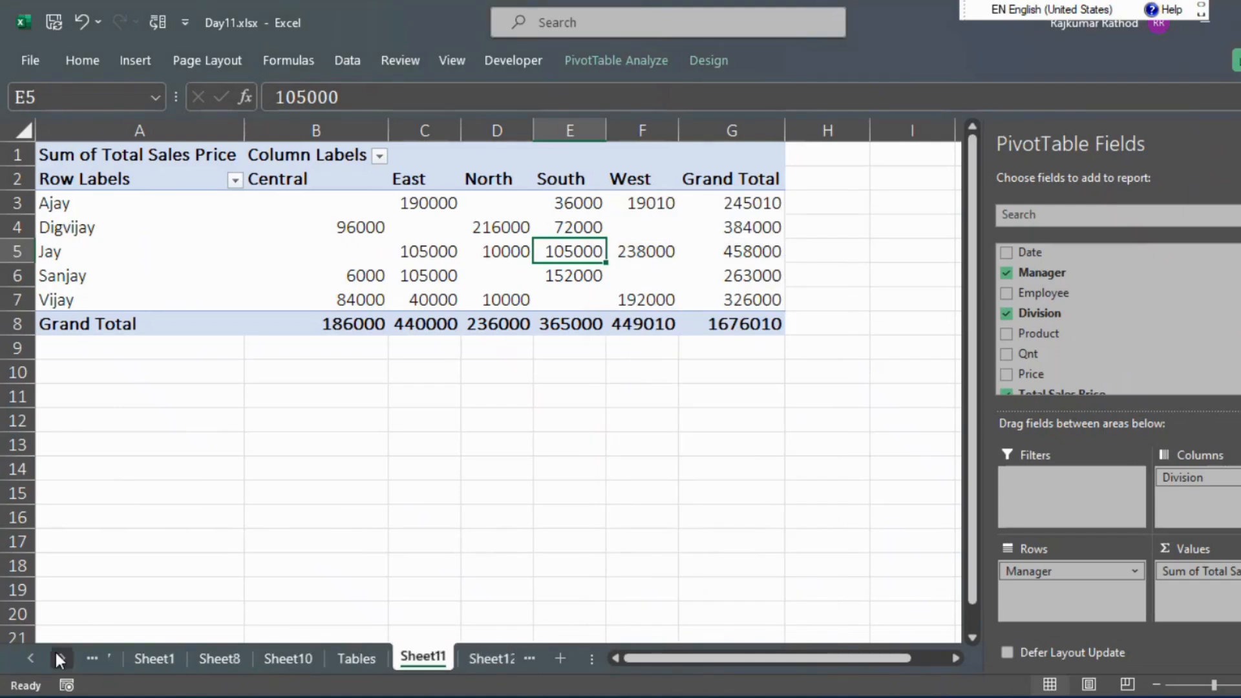
click(493, 660)
click(646, 459)
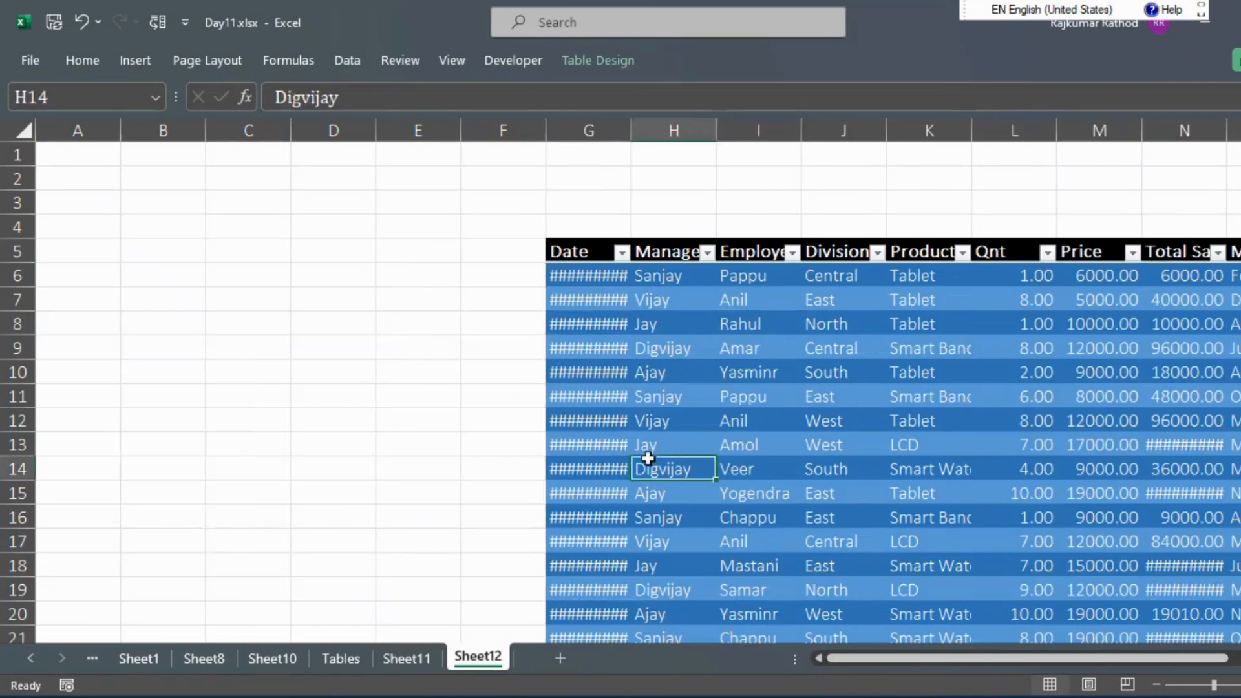
key(Left)
key(ctrl+shift+Right)
key(ctrl+shift+Down)
key(shift+Up)
key(shift+Up)
key(shift+Up)
key(shift+Up)
key(shift+Up)
key(shift+Up)
key(shift+Up)
key(shift+Up)
key(shift+Up)
key(shift+Up)
key(shift+Up)
key(shift+Up)
key(shift+Up)
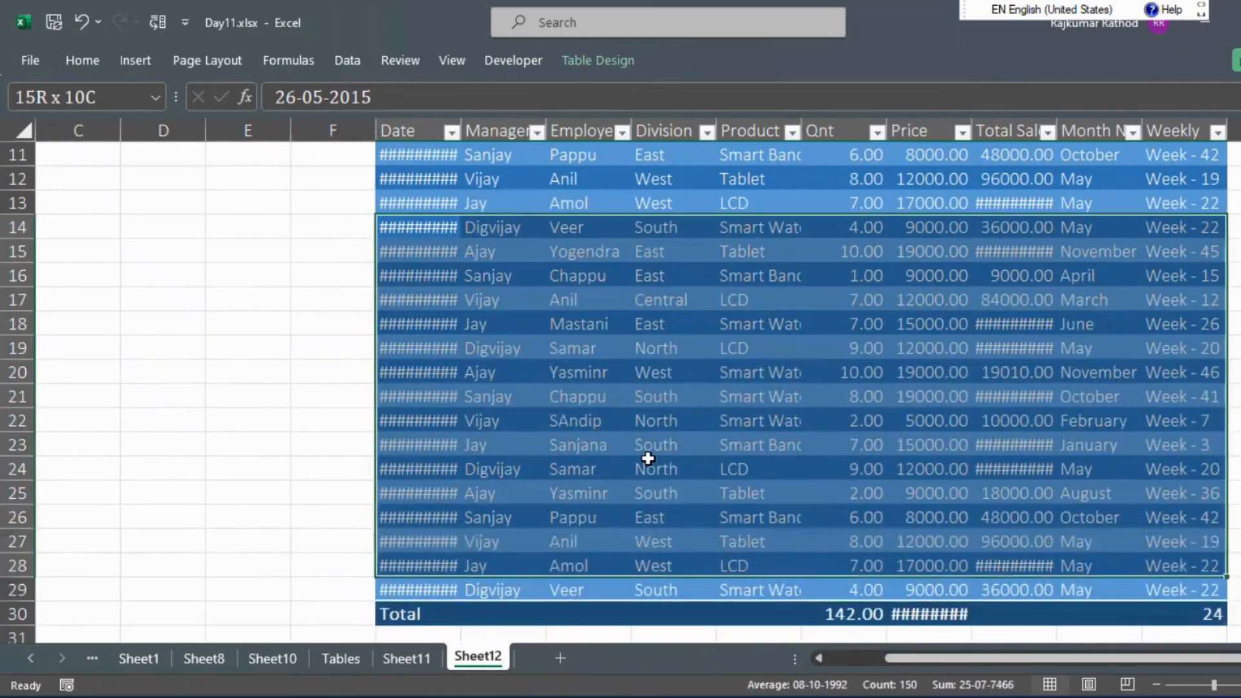
key(ctrl+minus)
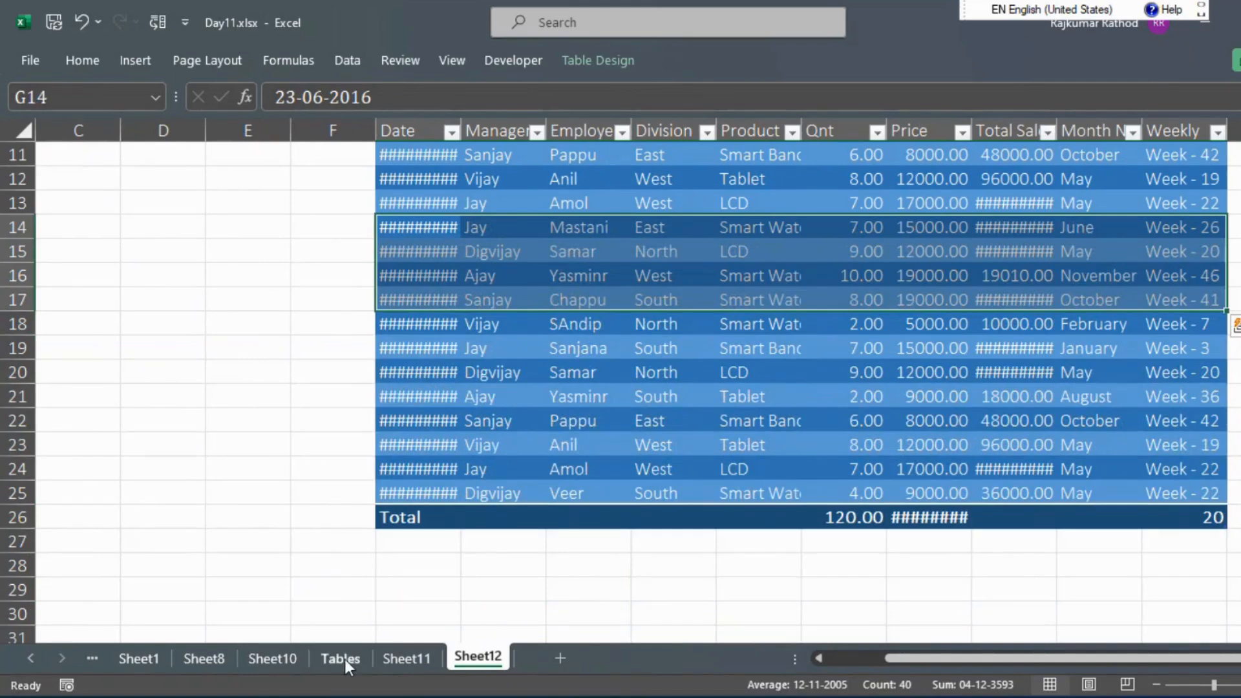
Refresh the Sheet11 PivotTable again after the row deletion on Sheet12
click(402, 661)
right_click(481, 254)
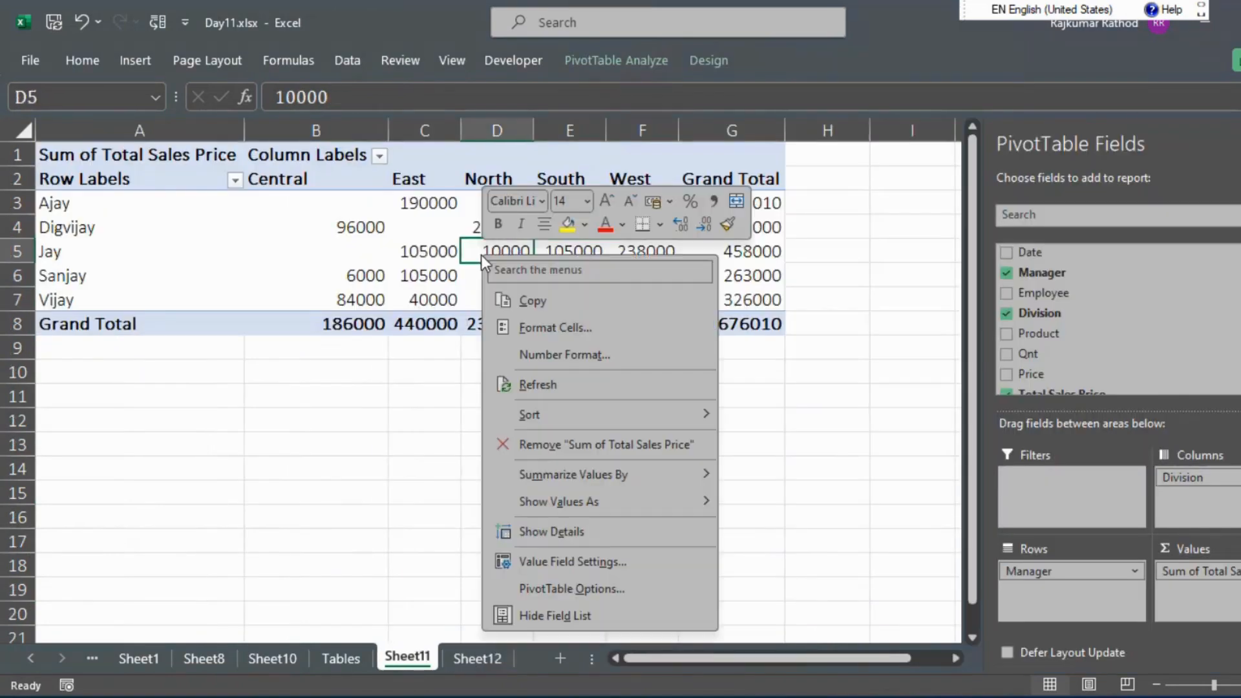
click(534, 387)
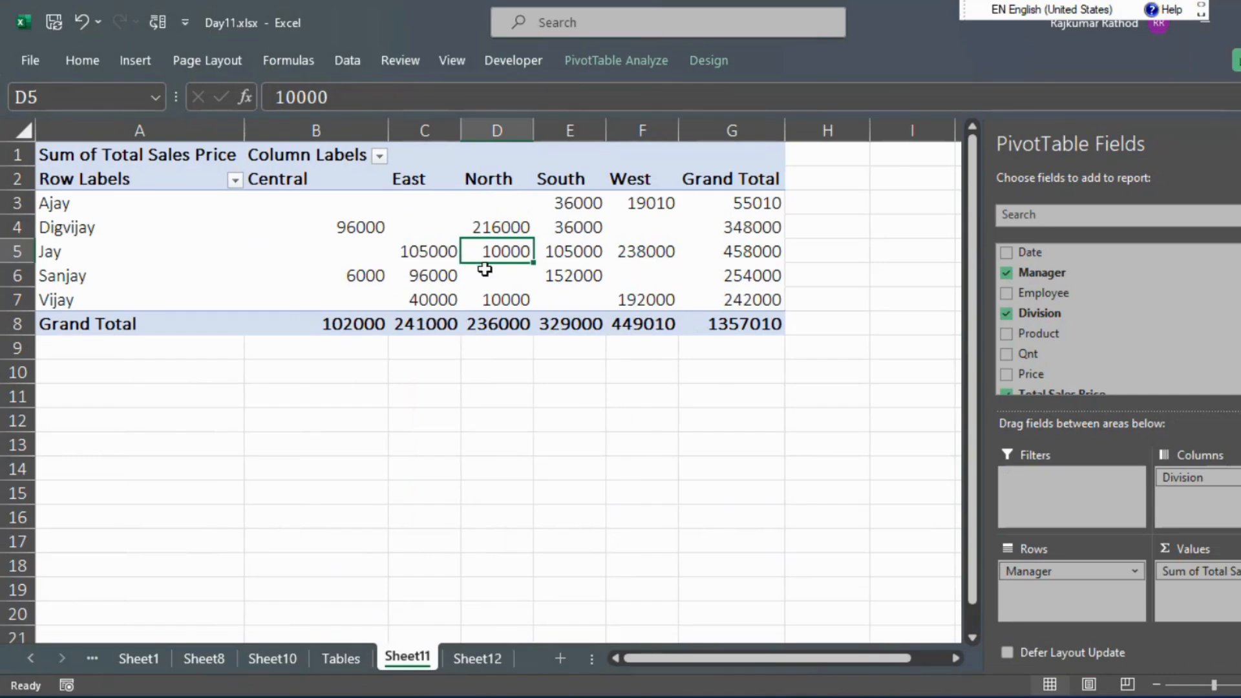
Select the whole sales table on Sheet12, from the Date header in G5 through the total row 26
click(479, 663)
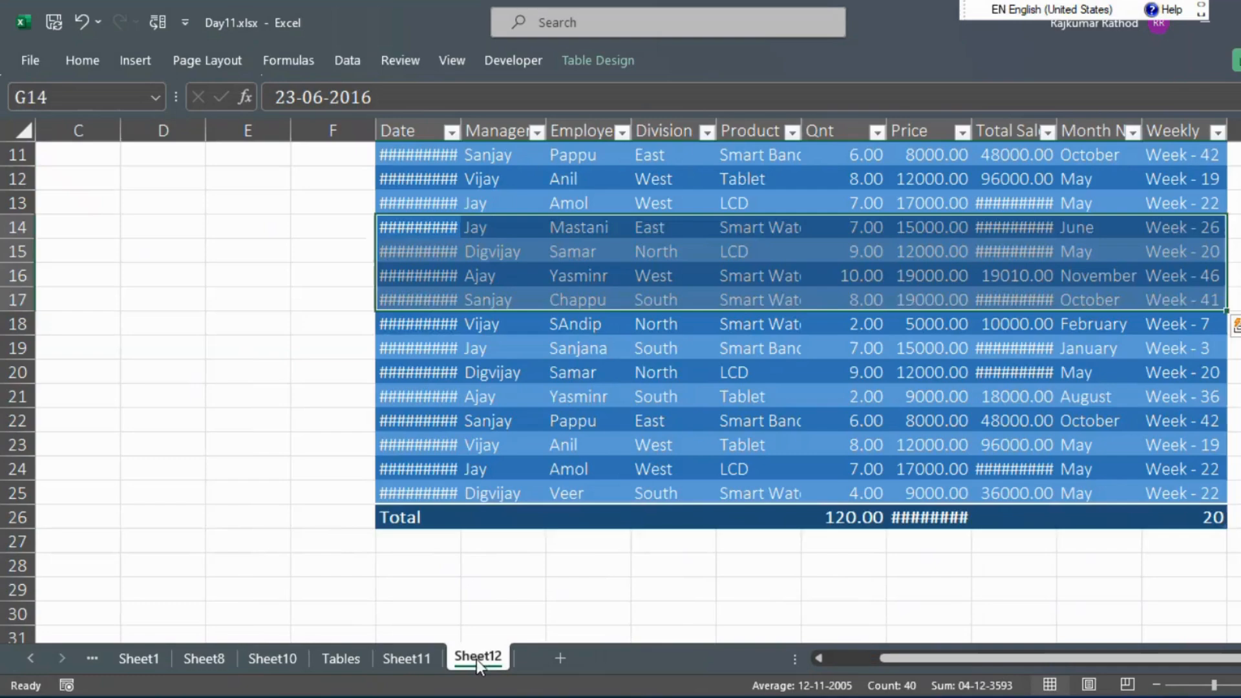
click(614, 388)
key(ctrl+Up)
key(ctrl+Up)
key(Down)
key(Down)
key(Down)
key(Down)
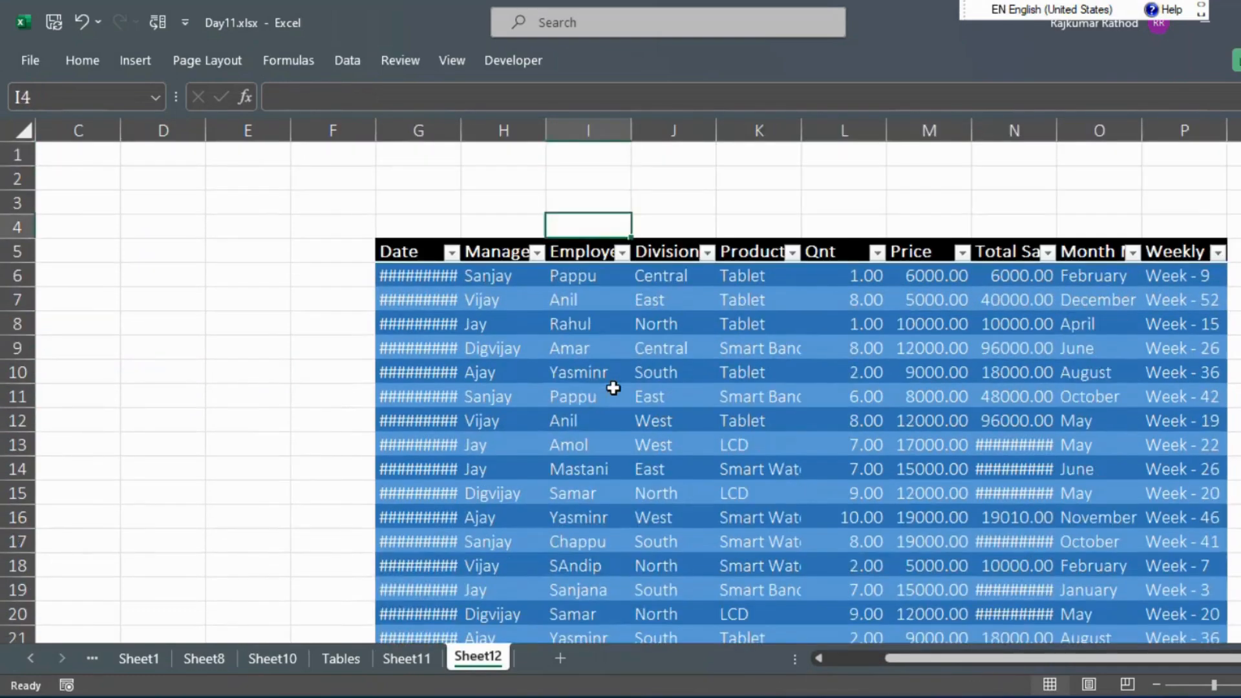
key(Left)
key(ctrl+shift+Left)
key(ctrl+shift+Right)
key(Left)
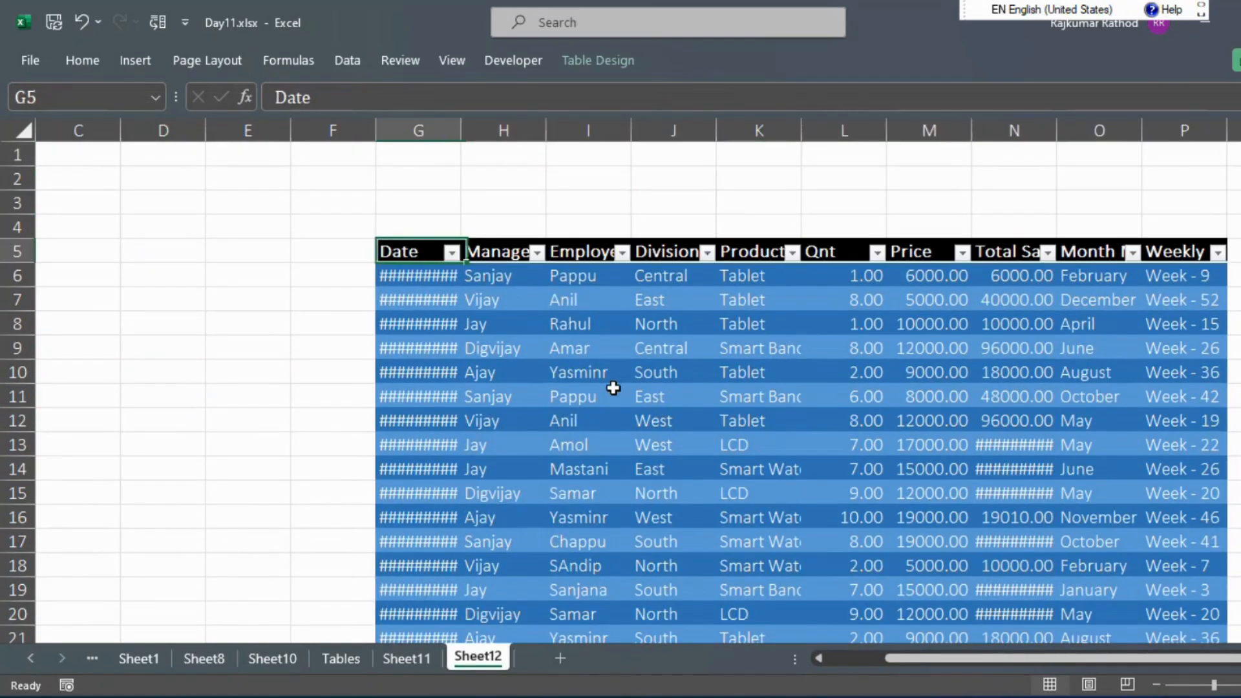
key(Right)
key(Left)
key(Left)
key(Right)
key(ctrl+shift+Right)
key(ctrl+shift+Down)
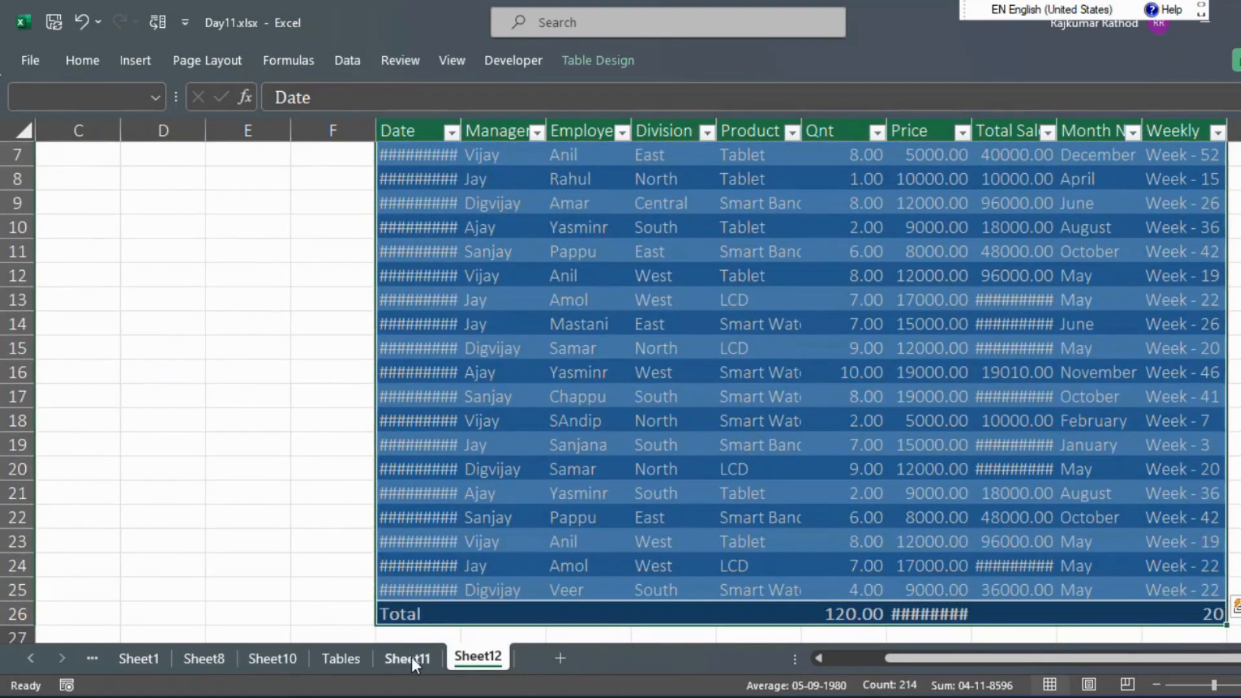
key(Right)
key(Up)
key(Up)
key(Up)
key(Down)
key(Down)
key(Left)
key(Left)
key(Down)
key(Right)
key(ctrl+shift+Right)
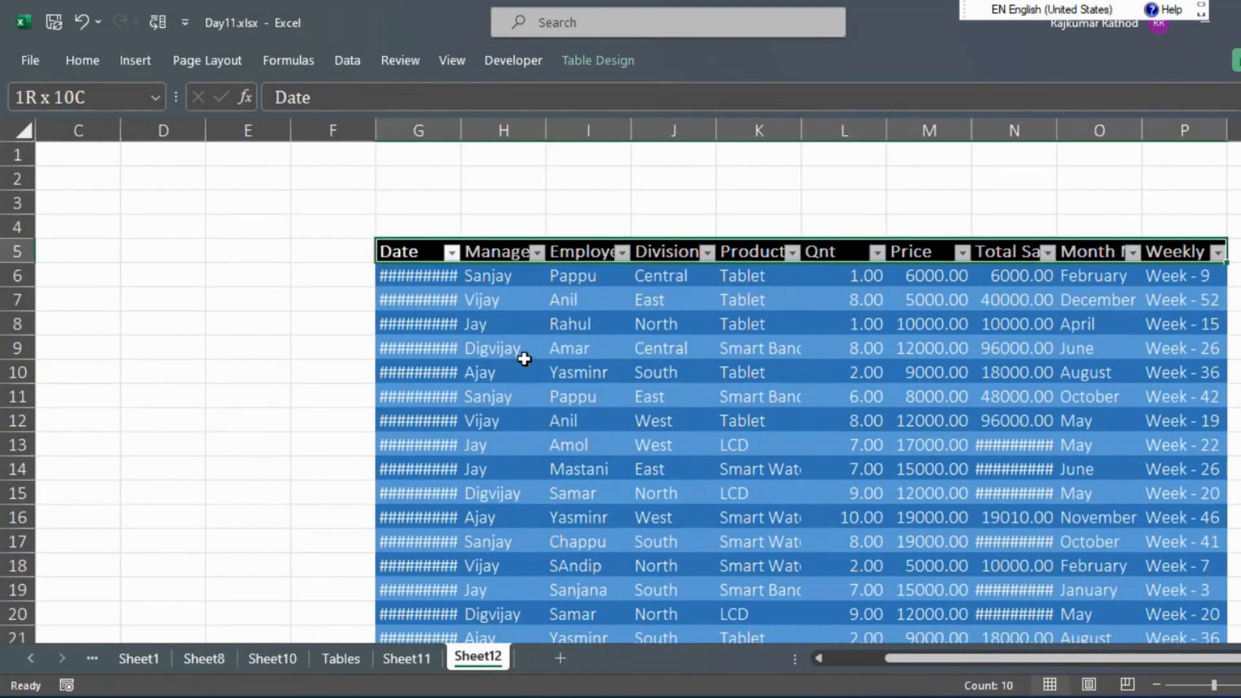
key(ctrl+shift+Down)
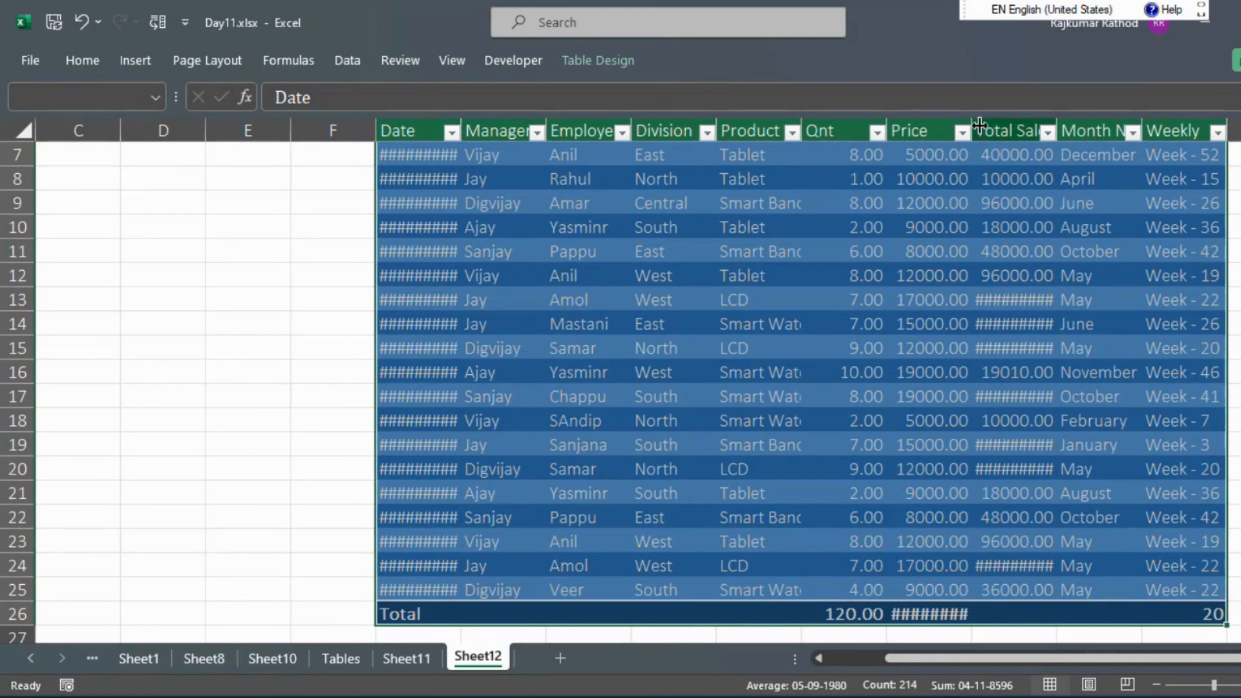
Widen the Price column slightly and fit the Total Sales Price and Date columns on Sheet12 to their contents
drag(972, 122, 975, 122)
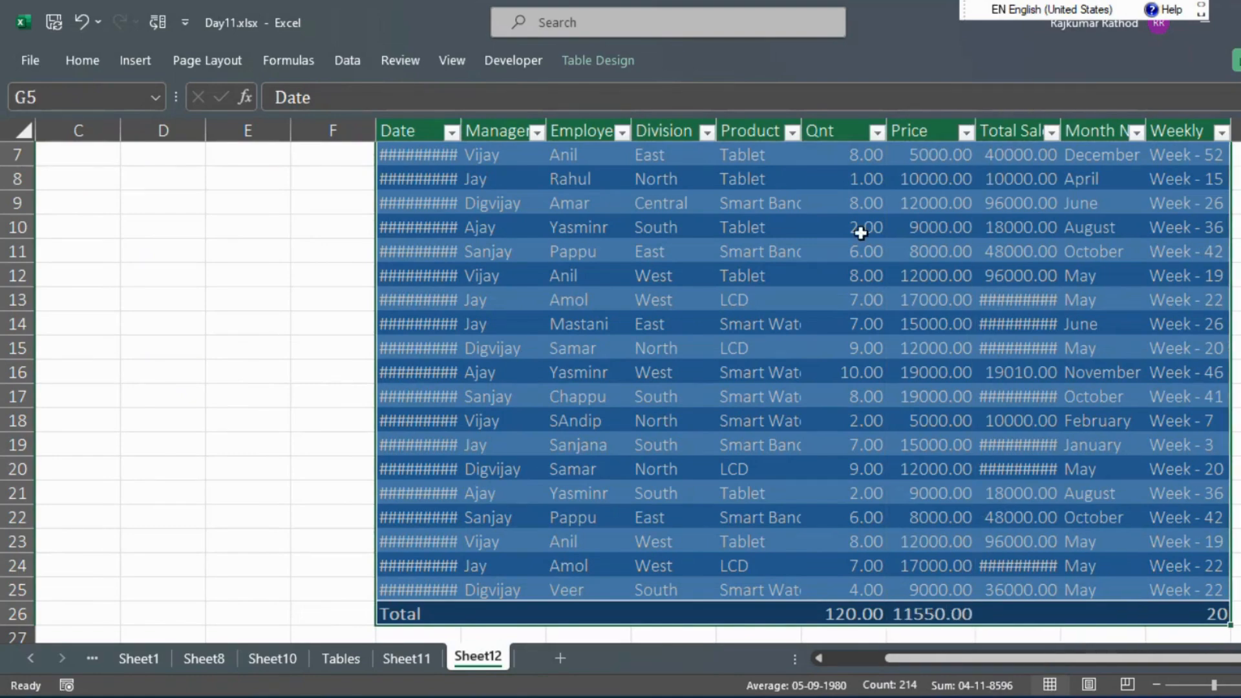
click(914, 328)
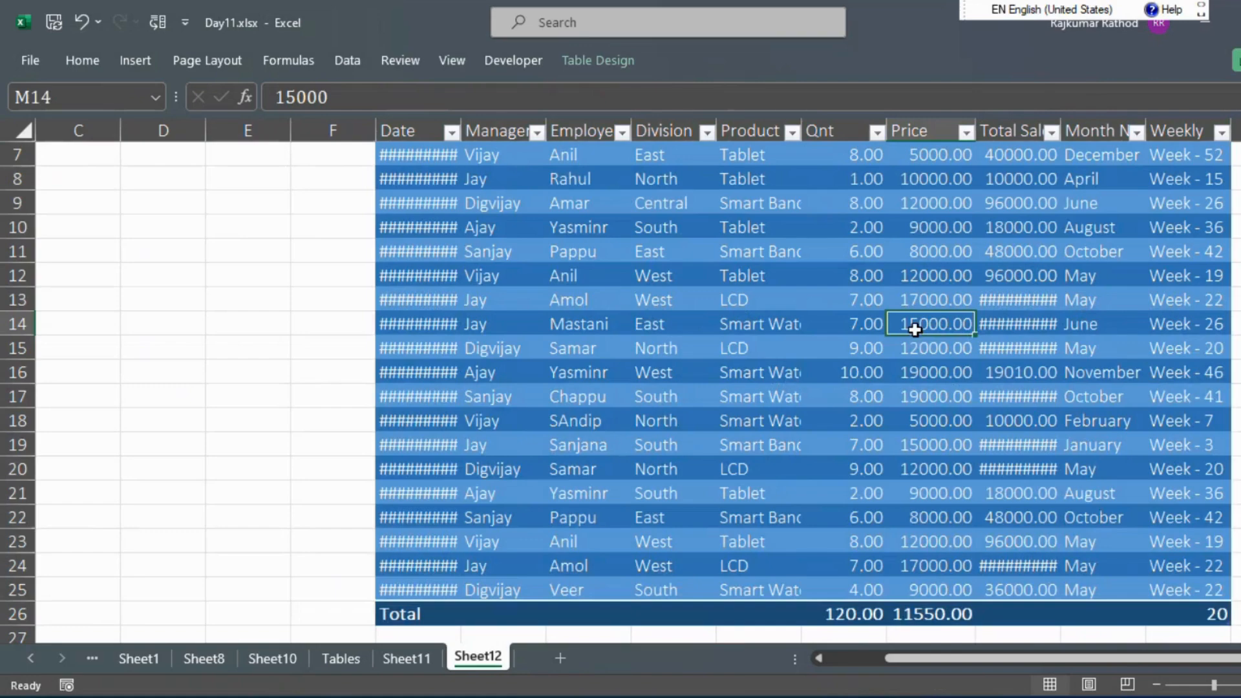
double_click(1061, 113)
click(1078, 276)
key(Right)
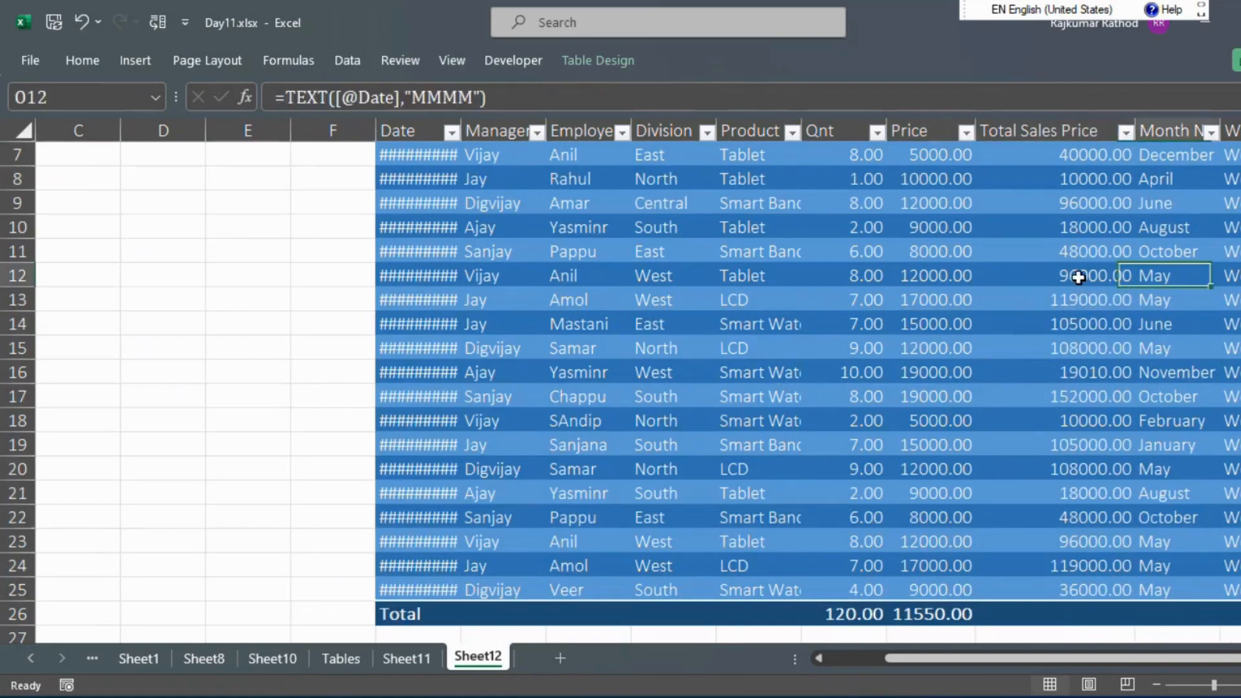
key(Right)
key(Right)
key(Left)
key(Left)
key(Left)
key(Left)
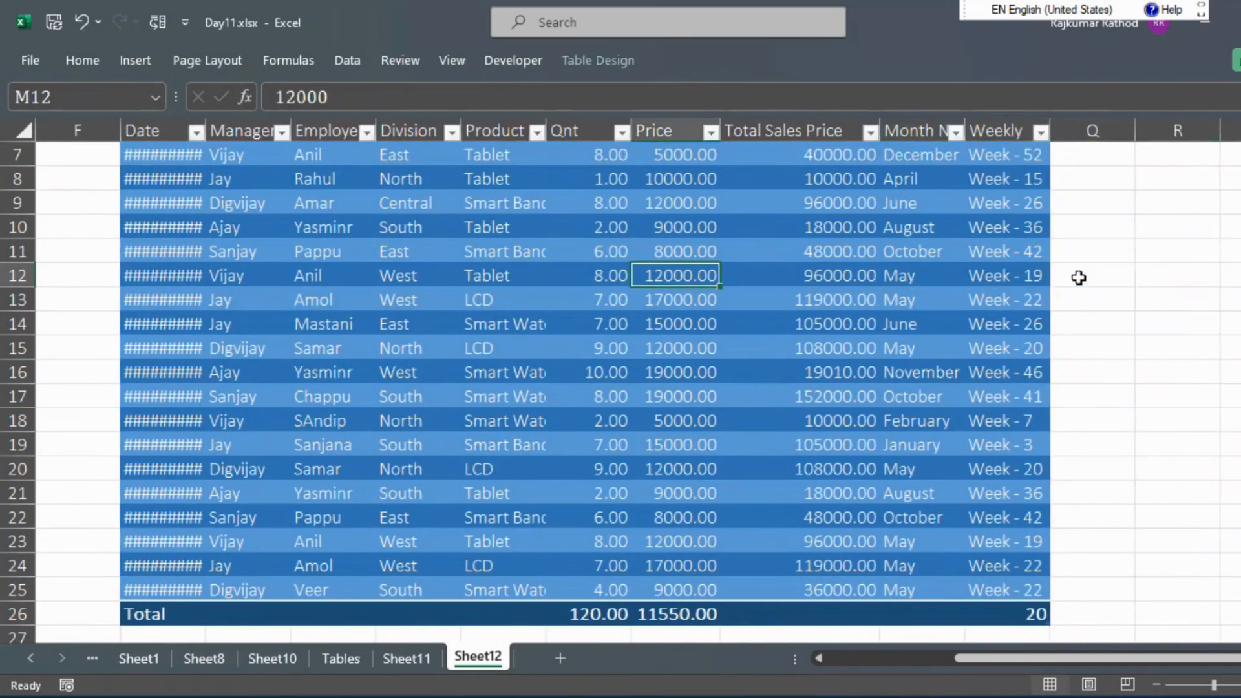
key(ctrl+Up)
key(ctrl+Left)
key(Left)
key(Down)
key(Right)
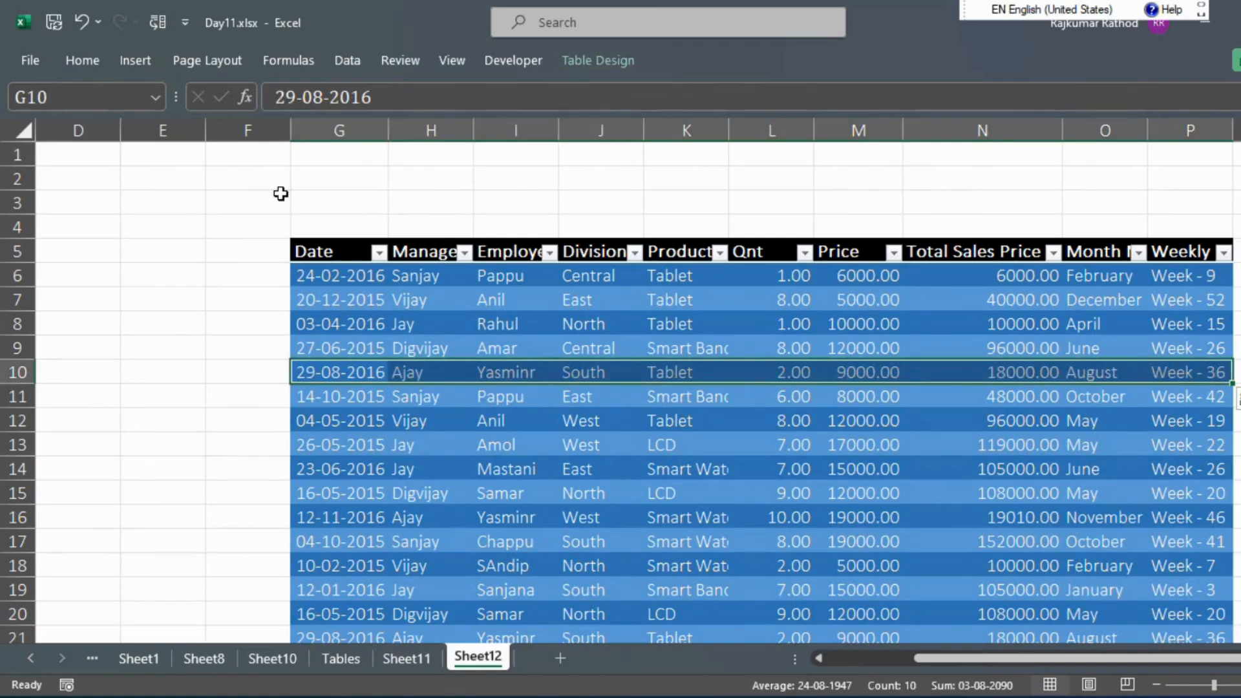
Look across the Sheet12 table's columns from Date to Weekly
click(280, 194)
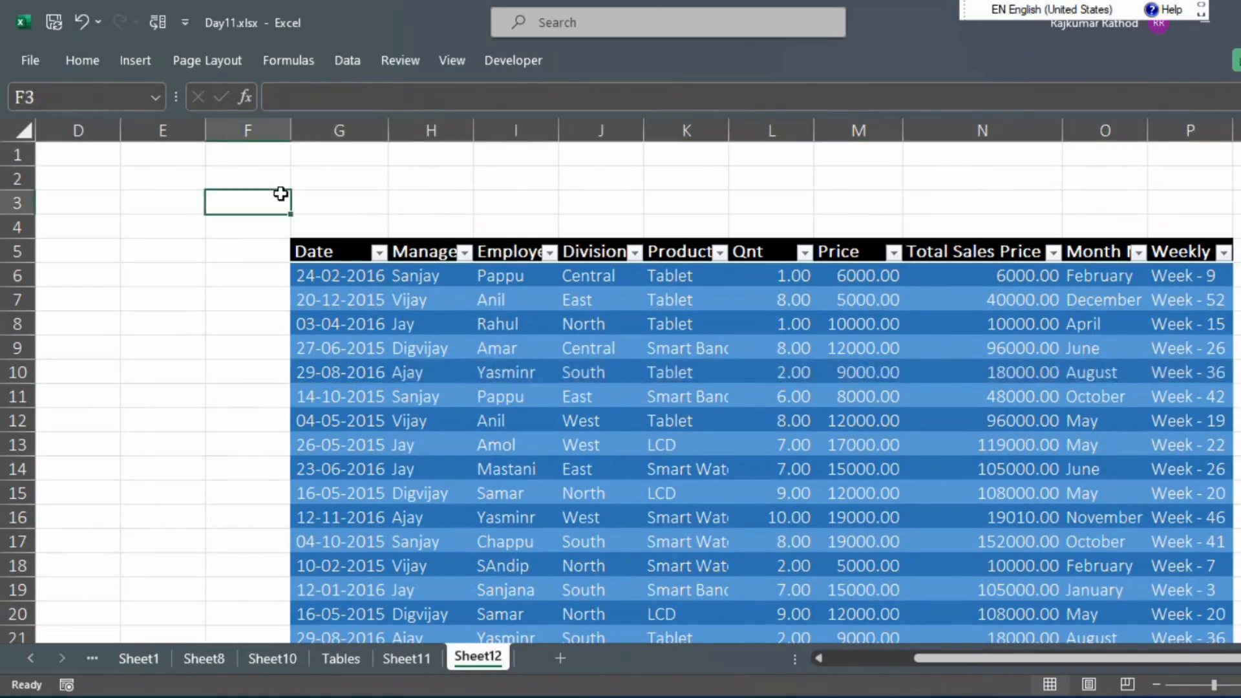
key(ctrl+Left)
key(ctrl+Right)
key(ctrl+Left)
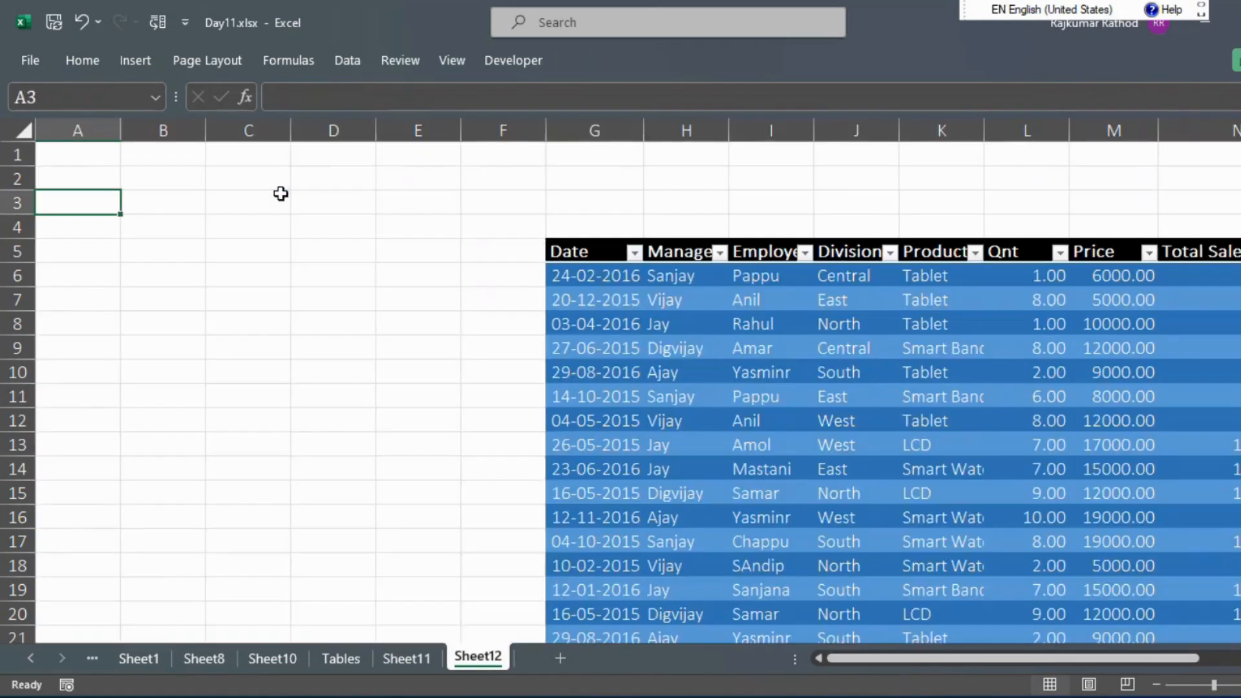
click(645, 400)
key(Right)
key(Right)
key(Right)
key(Right)
key(Right)
key(Right)
key(Right)
key(Right)
key(Right)
key(Right)
key(Right)
key(Right)
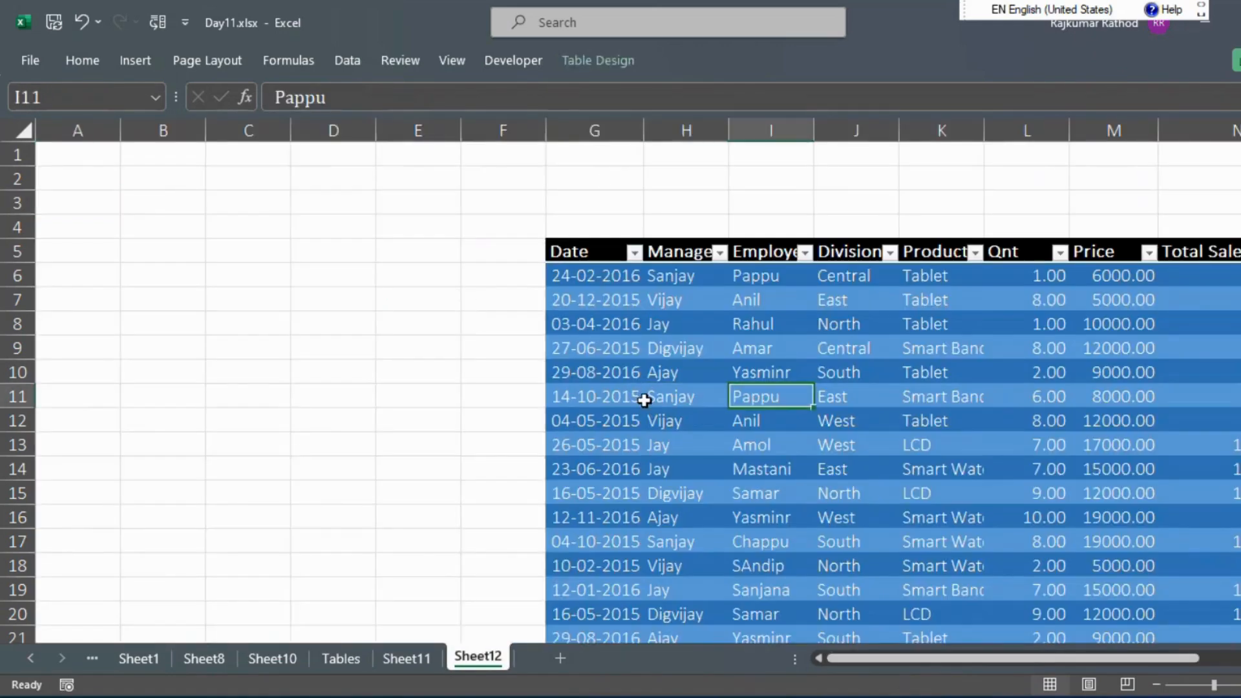
key(Left)
key(Left)
key(Left)
key(Left)
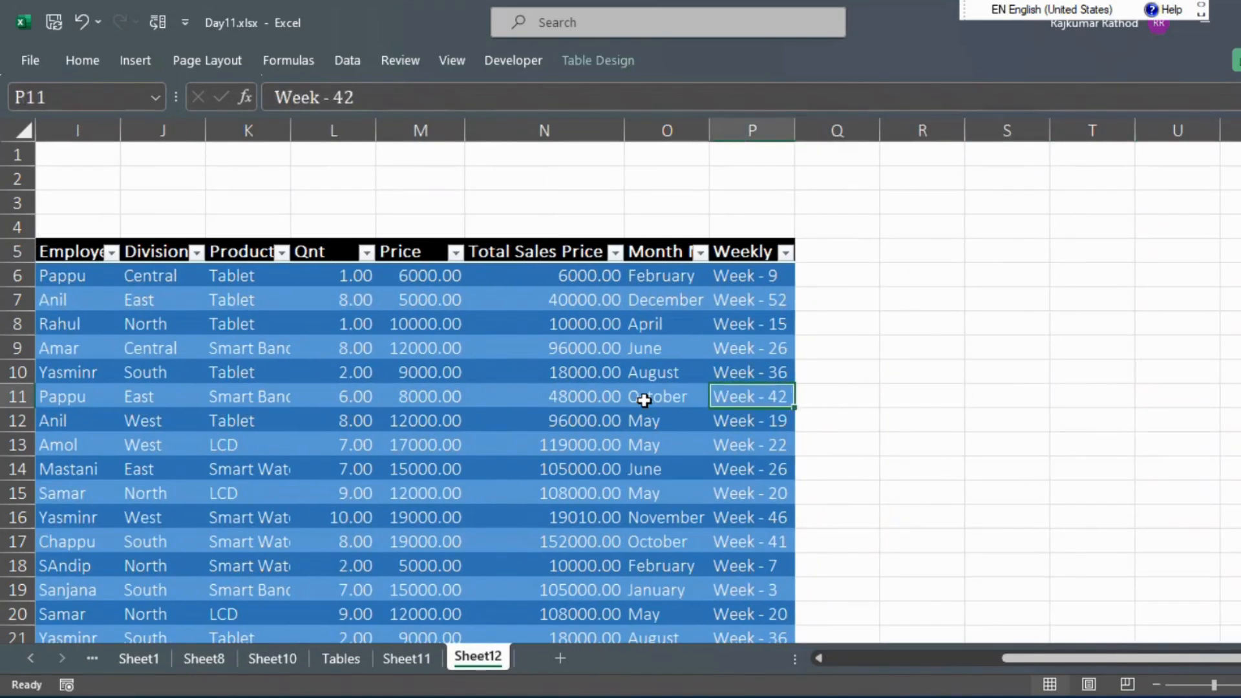
Copy the entire Sheet12 table, columns G to P, from the header in row 5 through the total row 26
key(Up)
key(Up)
key(Up)
key(Up)
key(Up)
key(Up)
key(Up)
key(Up)
key(Up)
key(Up)
key(Down)
key(Down)
key(Down)
key(Down)
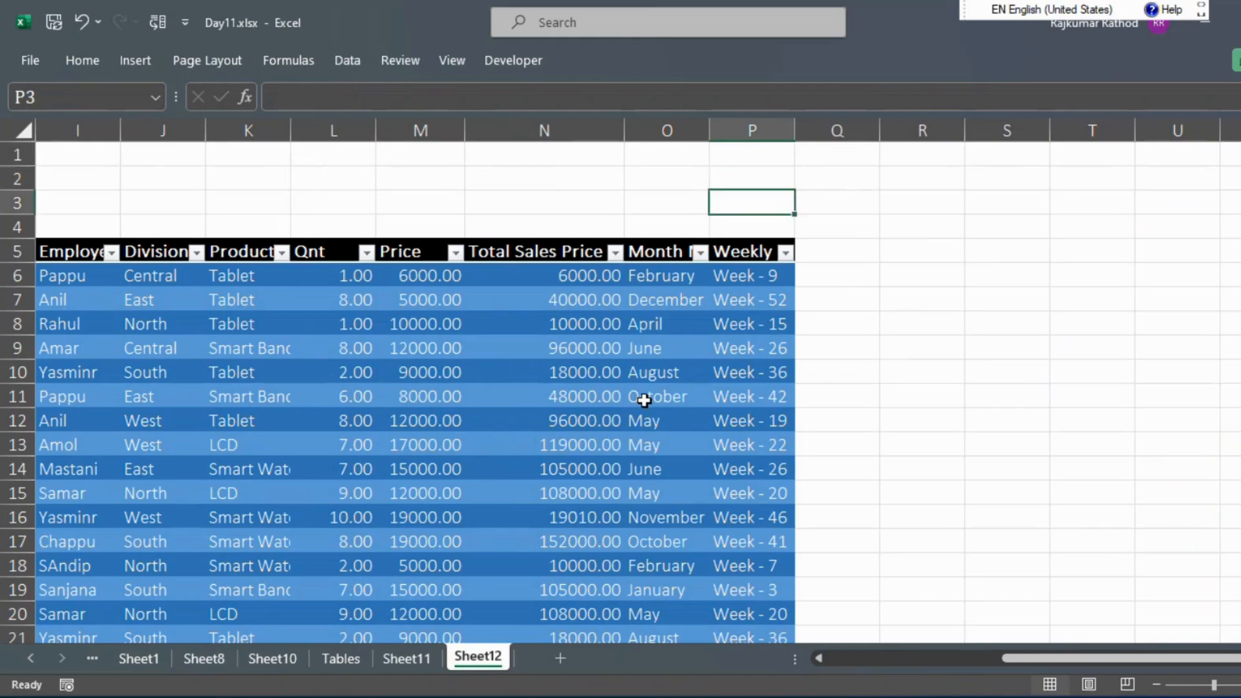
key(ctrl+shift+Left)
key(shift+Down)
key(shift+Down)
key(shift+Down)
key(shift+Down)
key(shift+Down)
key(shift+Down)
key(shift+Down)
key(shift+Down)
key(shift+Down)
key(shift+Down)
key(shift+Down)
key(shift+Down)
key(shift+Down)
key(shift+Down)
key(shift+Down)
key(shift+Down)
key(shift+Down)
key(shift+Down)
key(shift+Down)
key(shift+Down)
key(ctrl+c)
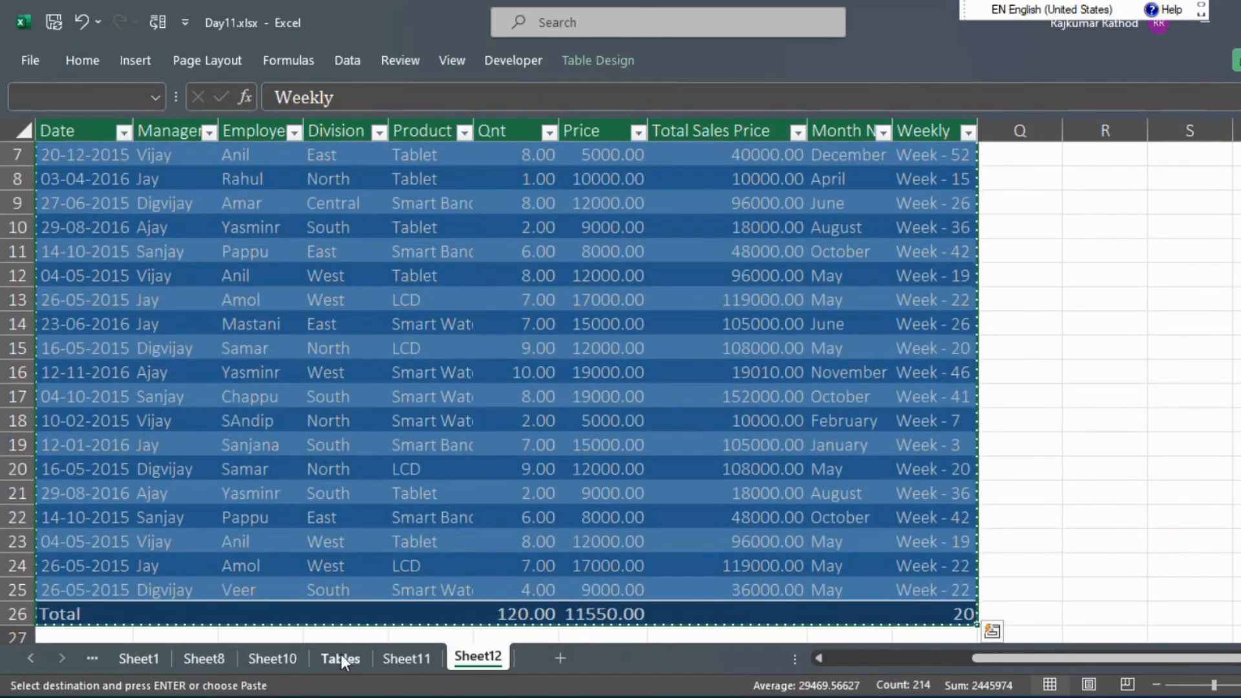
Look through Sheet10, Sheet8 and Sheet1 for a plain sales data range, and return to the Sheet12 table's header
click(393, 657)
click(271, 654)
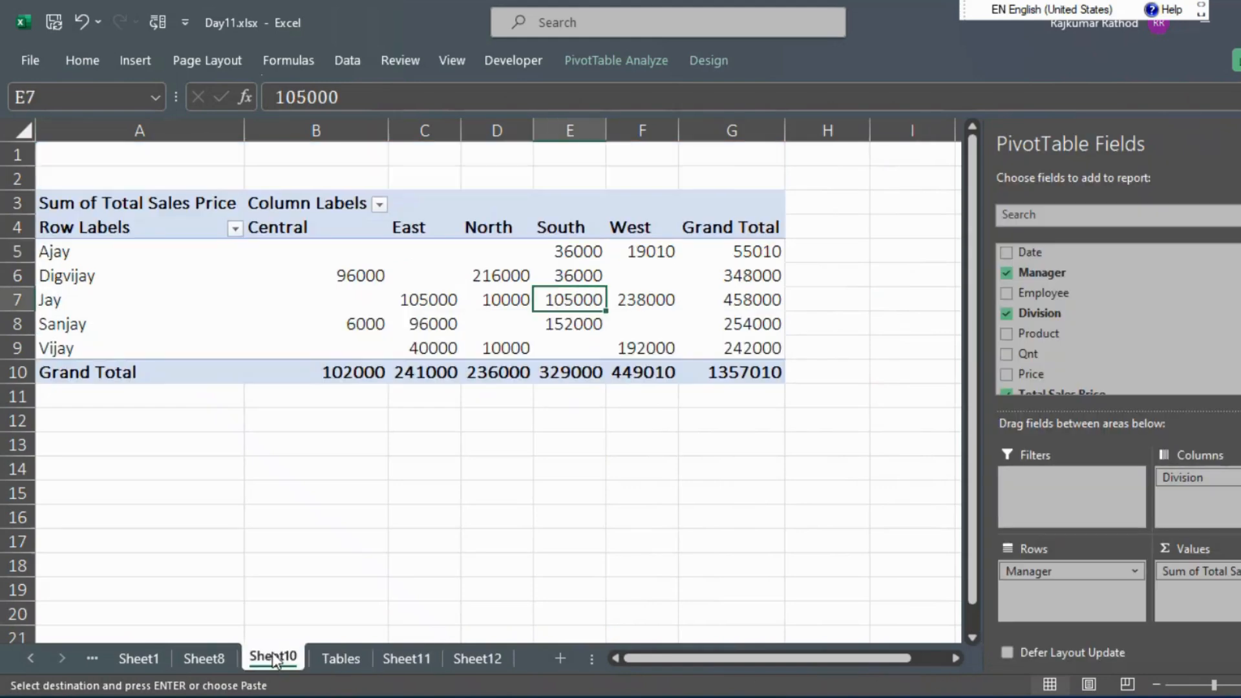
click(217, 658)
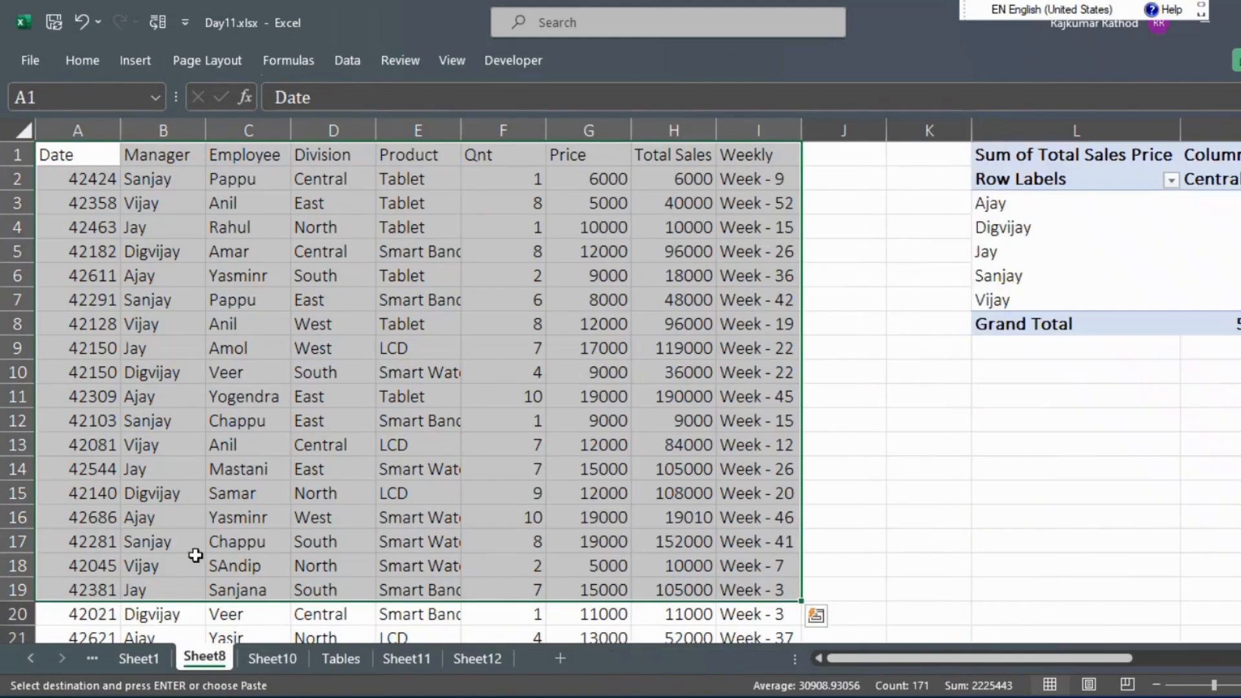
click(141, 658)
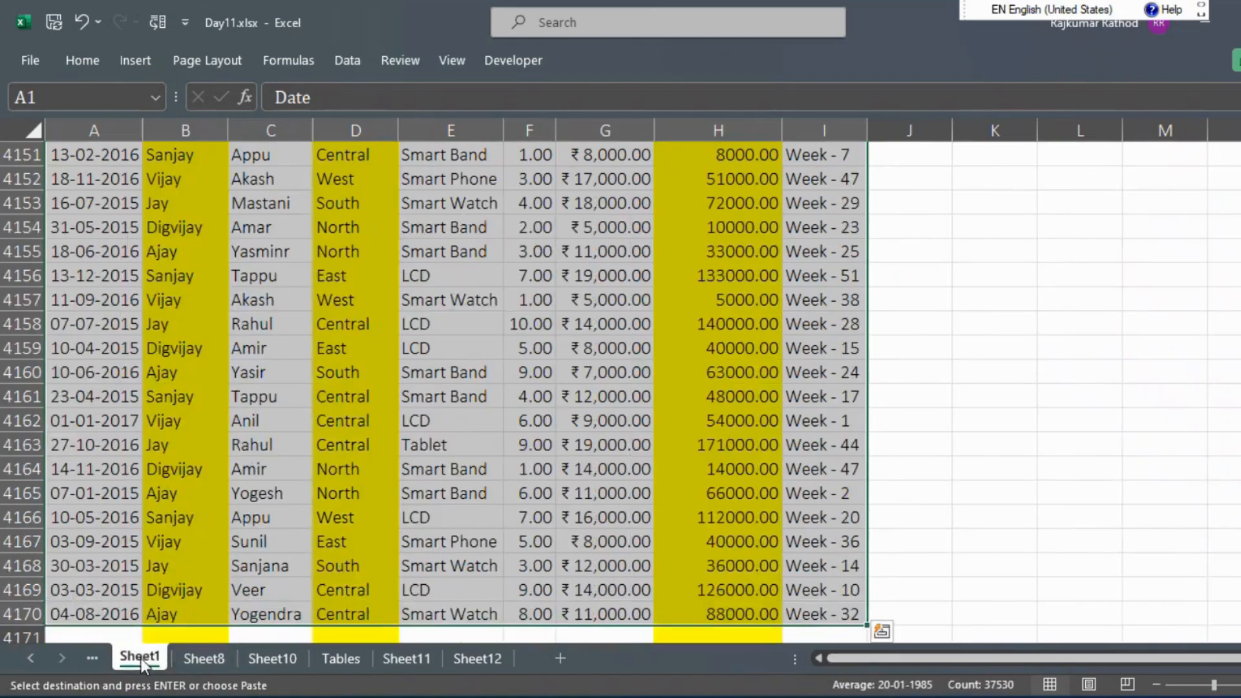
click(481, 664)
scroll(477, 584, up, 2)
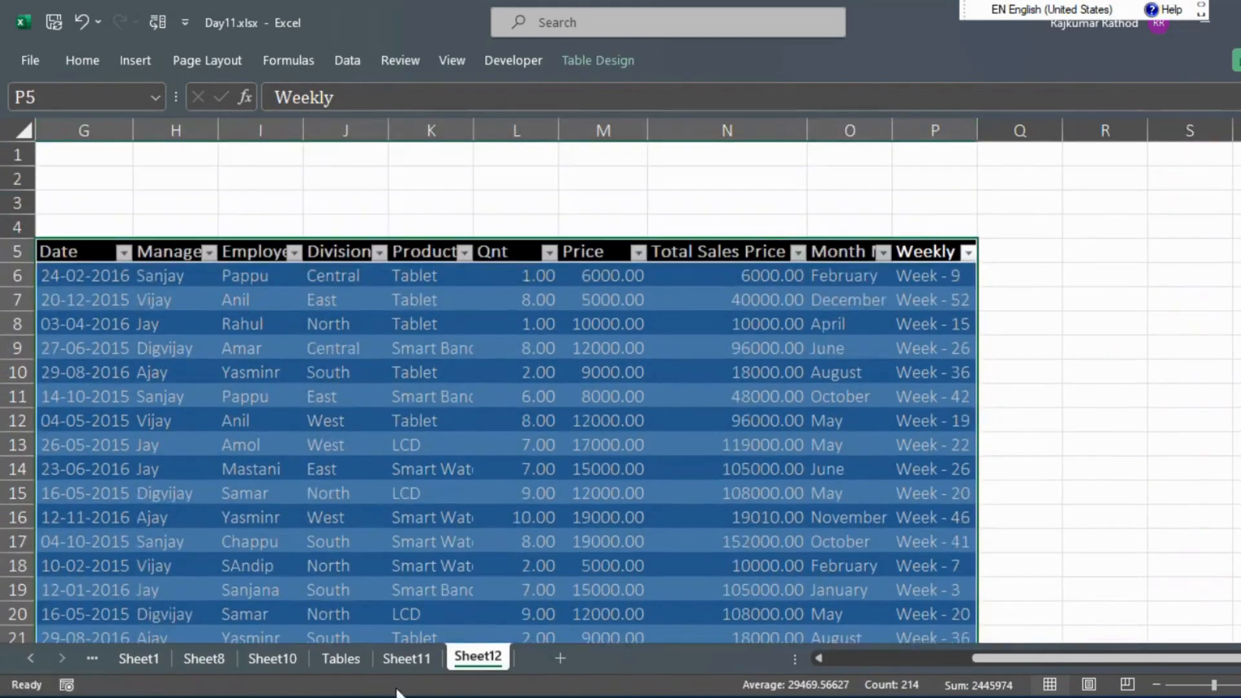
Copy the plain sales data A1:I19 from Sheet8 and paste it beside the Sheet12 table, starting at R5
click(393, 660)
click(272, 659)
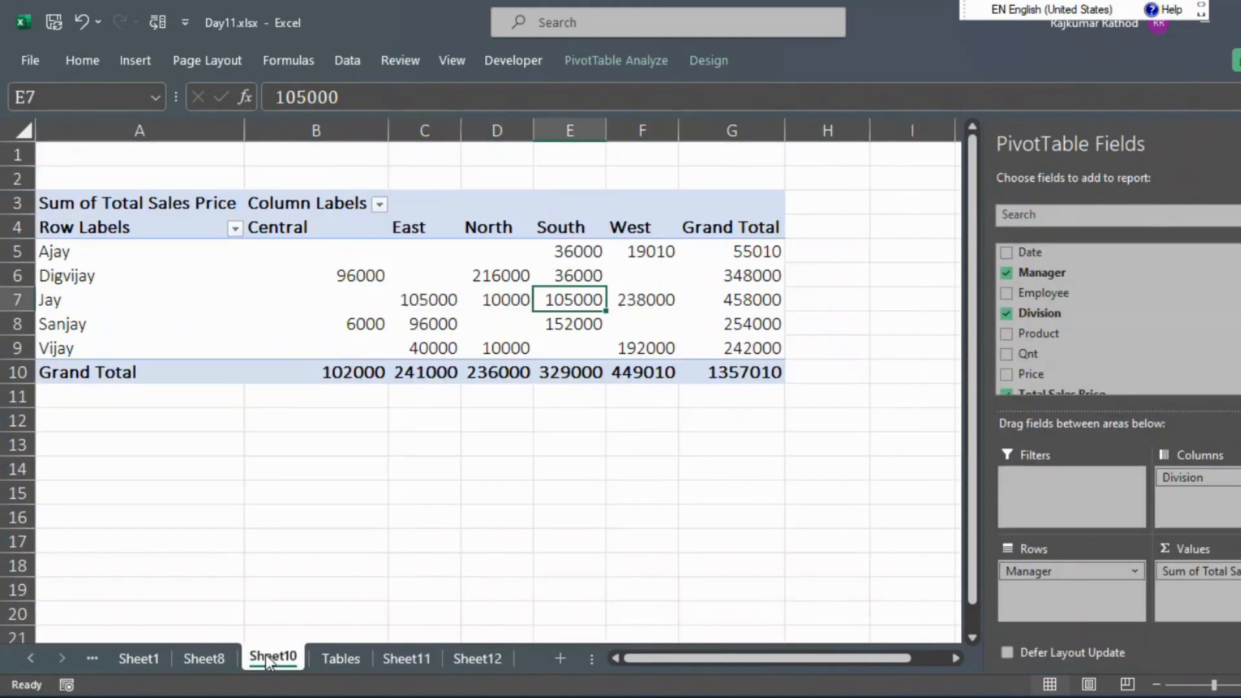
click(205, 659)
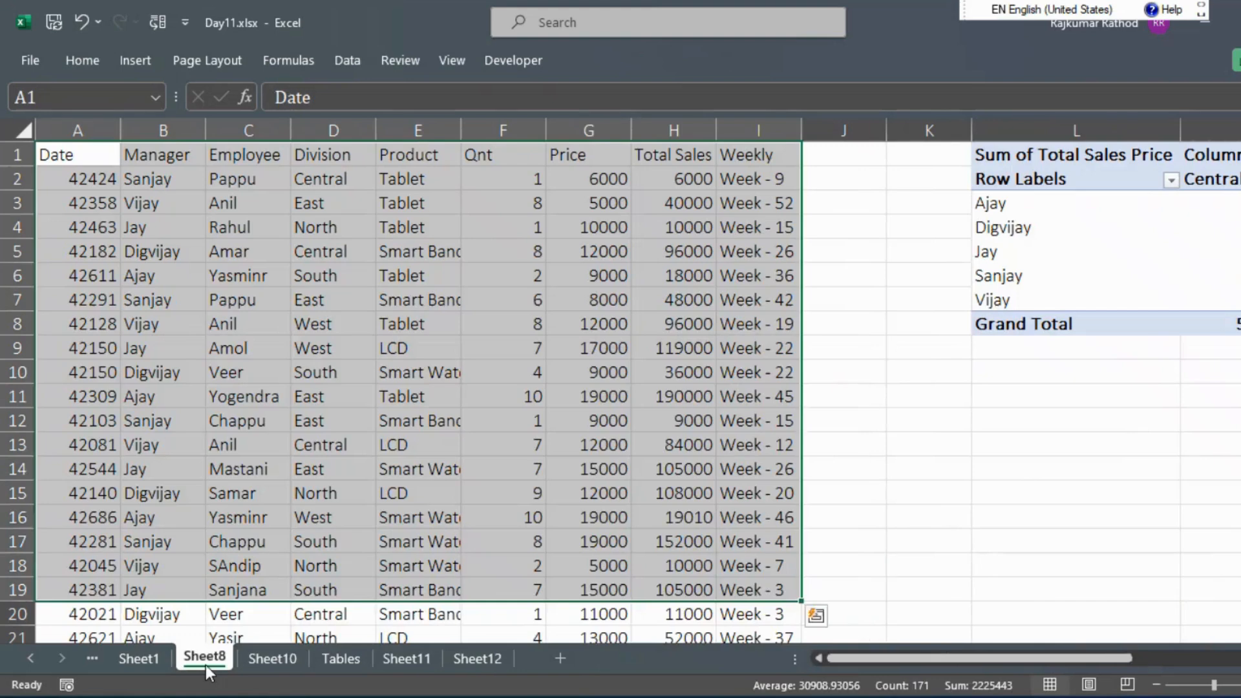
key(ctrl+c)
click(482, 658)
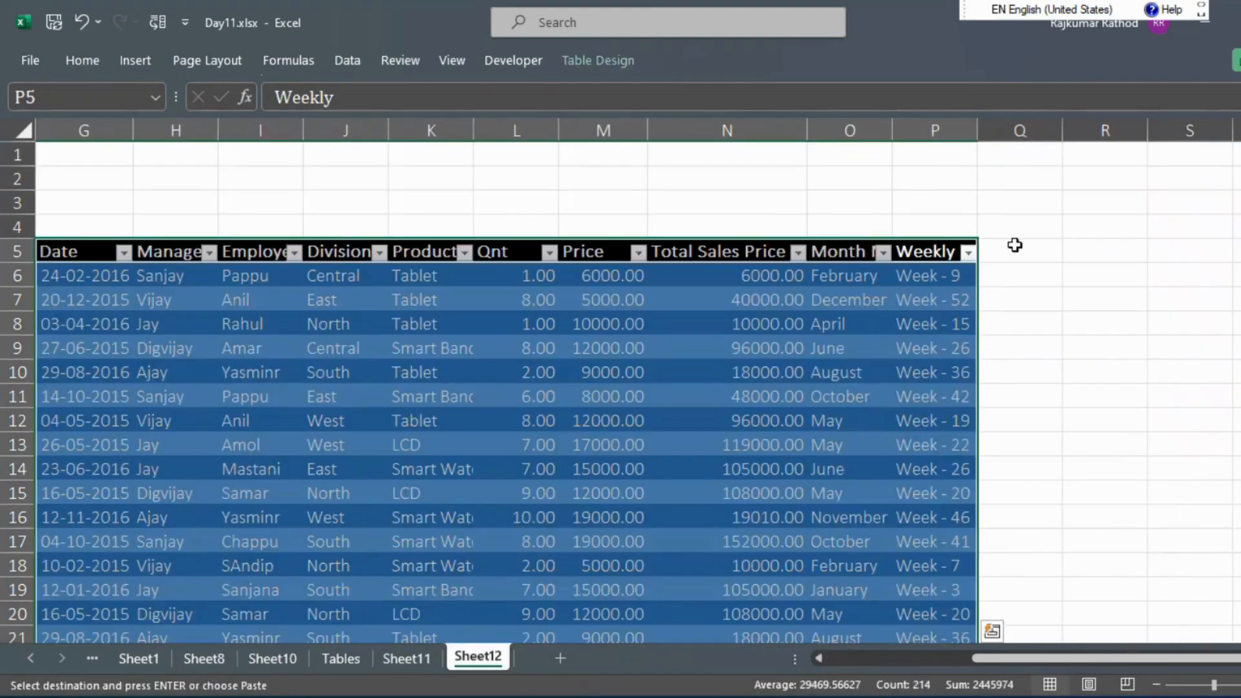
click(1078, 252)
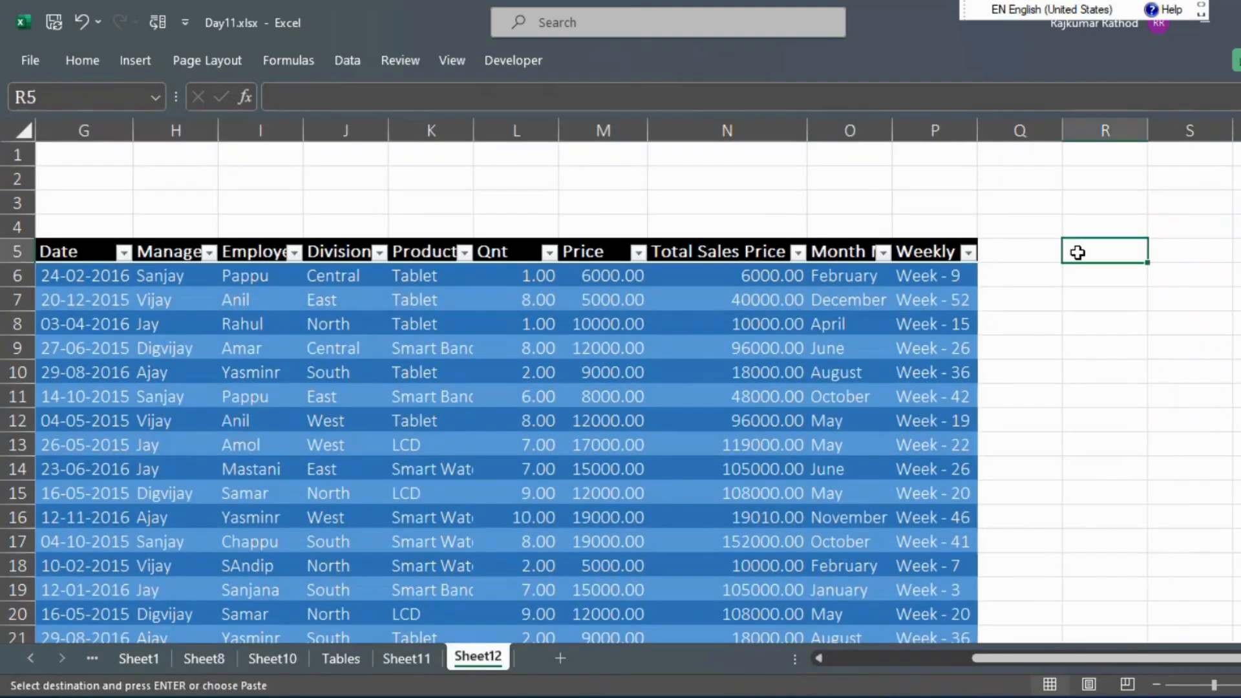
key(ctrl+v)
click(1119, 348)
key(ctrl+Right)
key(Right)
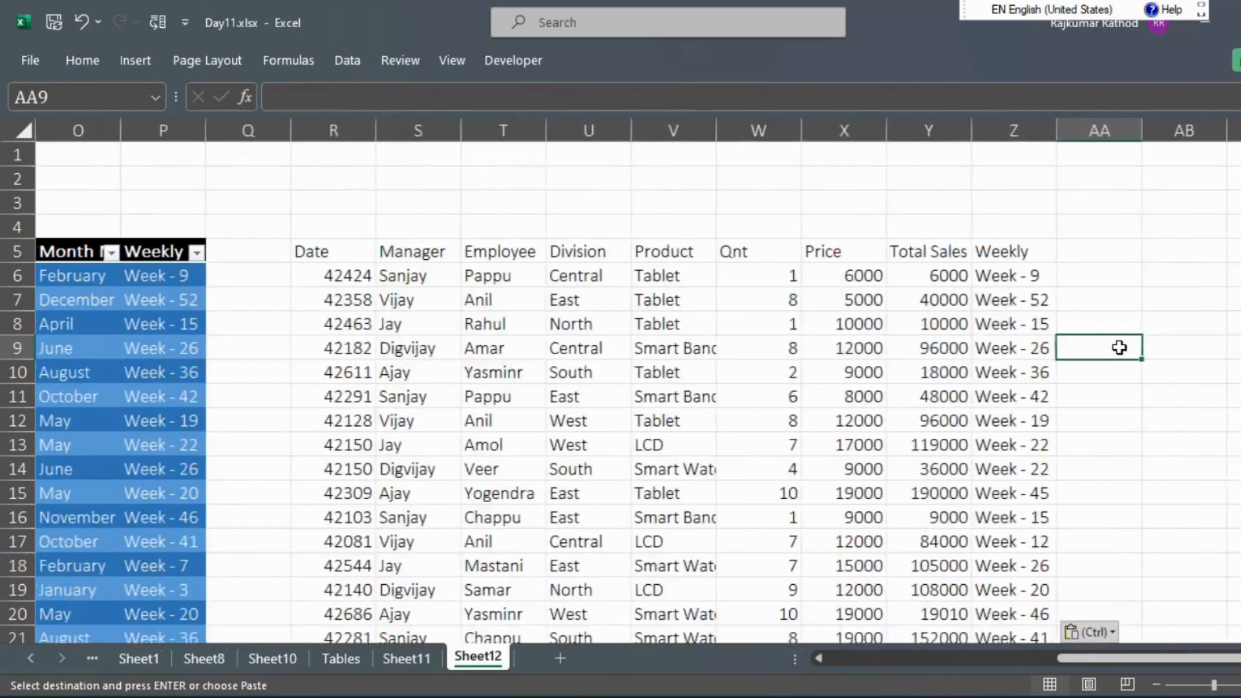
Delete the last three data rows, 23 to 25, of the Sheet12 table
key(Left)
key(Left)
key(Left)
key(ctrl+Left)
key(Left)
key(Right)
key(ctrl+Down)
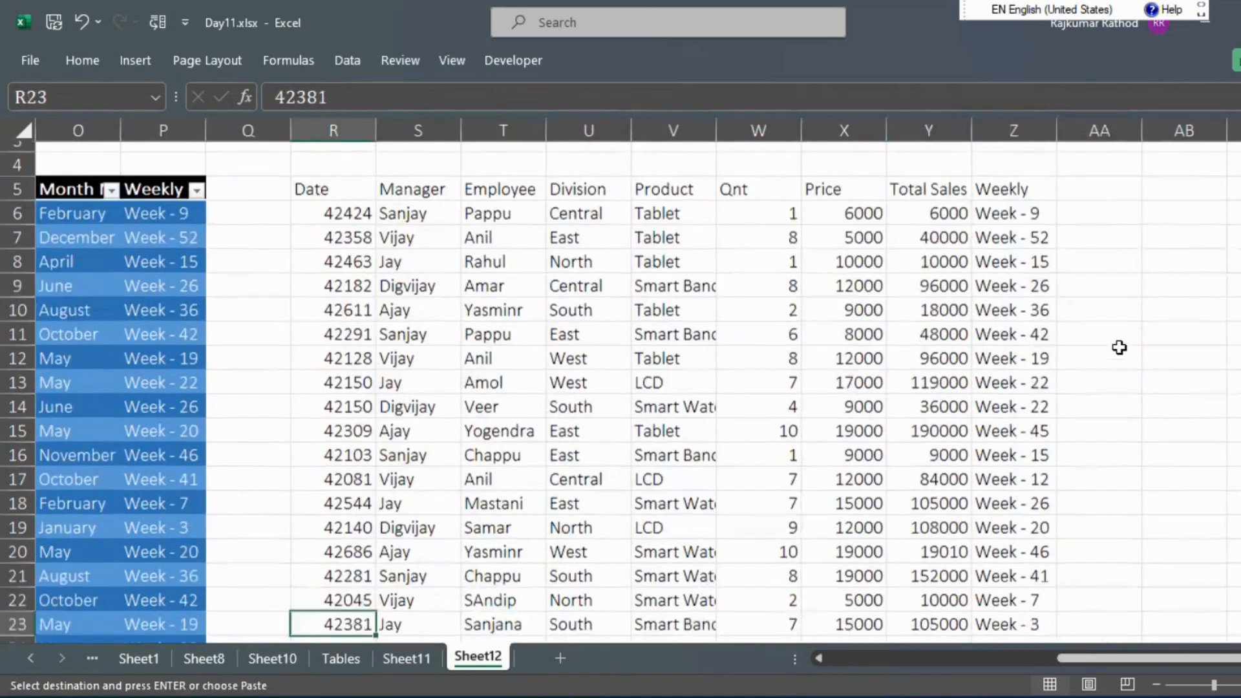
key(Left)
key(Left)
key(Left)
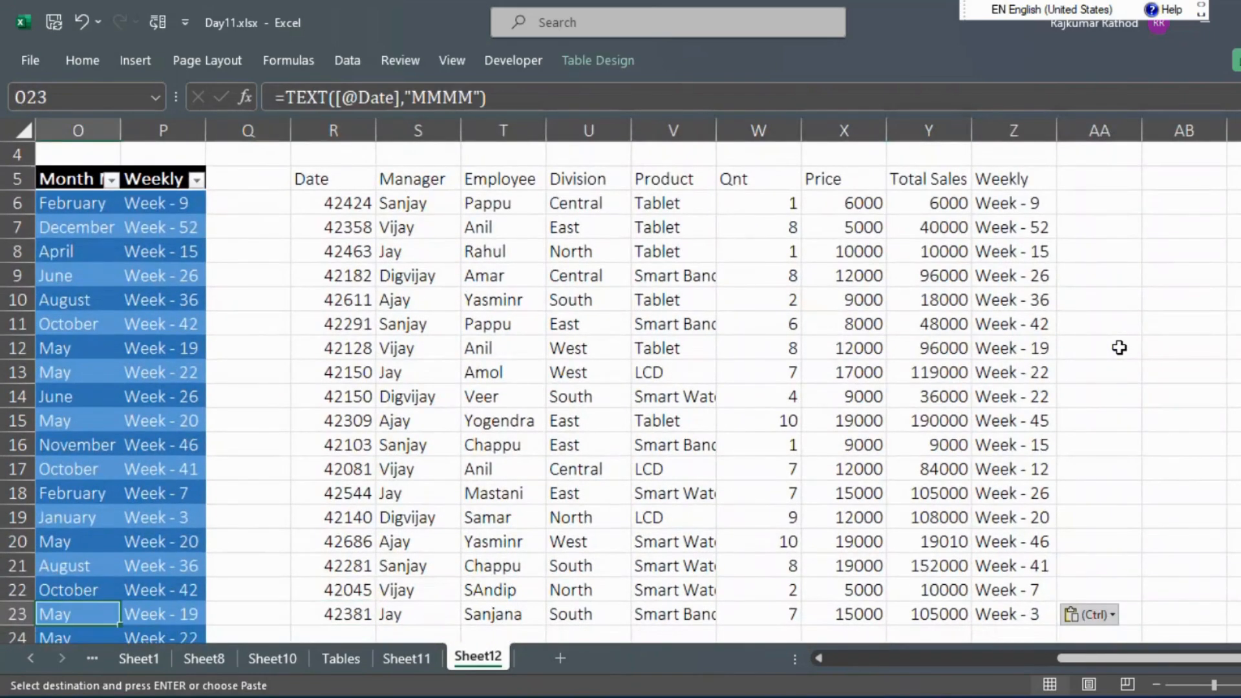
key(Right)
key(ctrl+shift+Left)
key(ctrl+shift+Down)
key(shift+Up)
key(shift+Up)
key(shift+Down)
key(ctrl+minus)
Apply the green light table style with gridlines and banded rows to the Sheet12 table
key(Up)
key(Up)
key(Up)
key(ctrl+Up)
key(ctrl+Up)
key(Left)
key(Left)
key(Down)
key(Down)
key(Down)
key(Down)
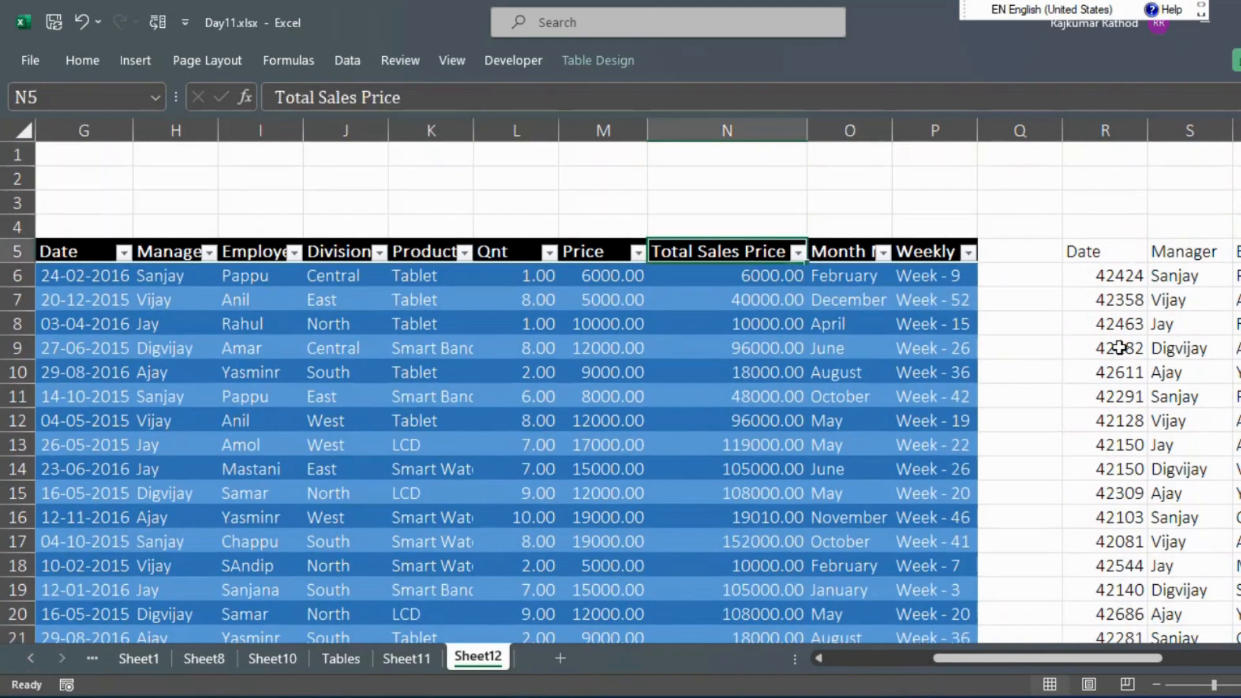
key(ctrl+Left)
key(ctrl+shift+Down)
key(ctrl+shift+Right)
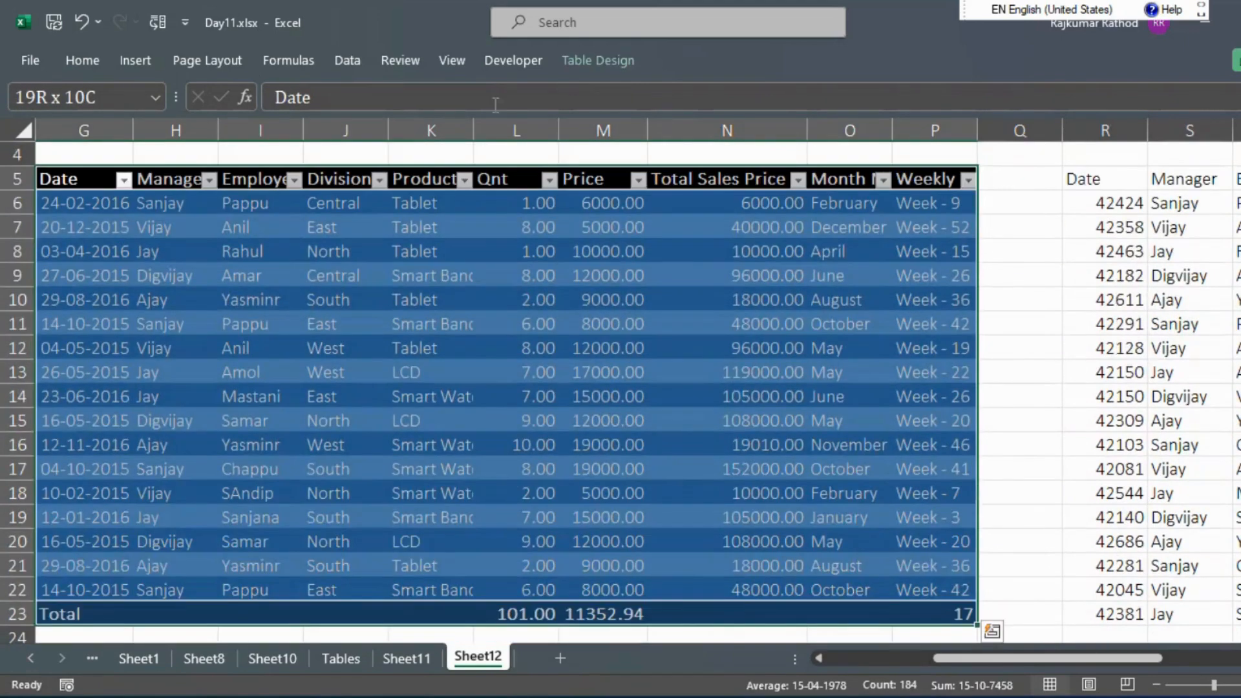
click(588, 60)
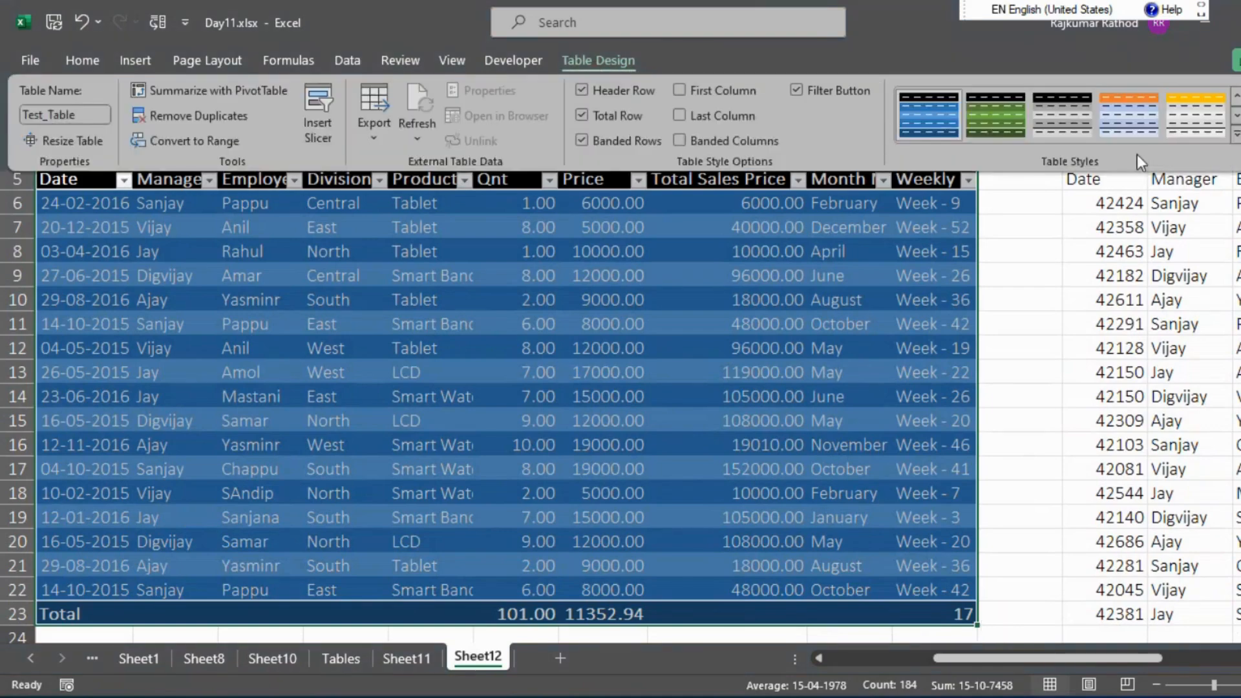
click(1236, 134)
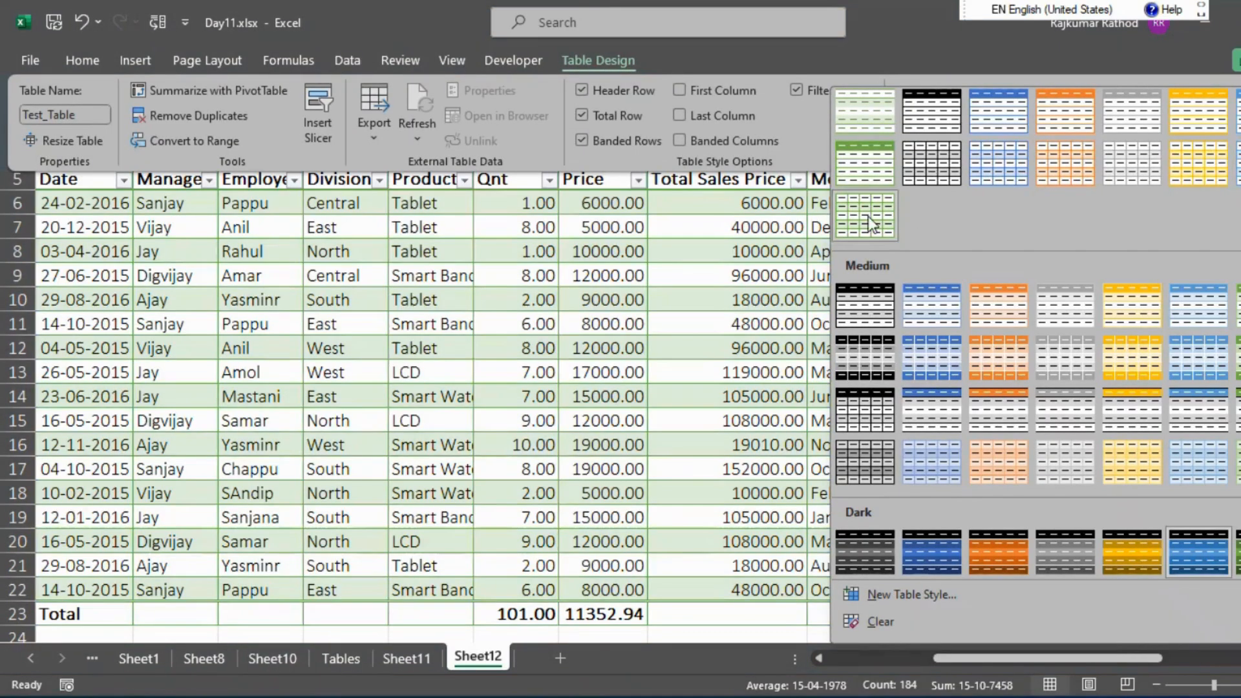
click(873, 223)
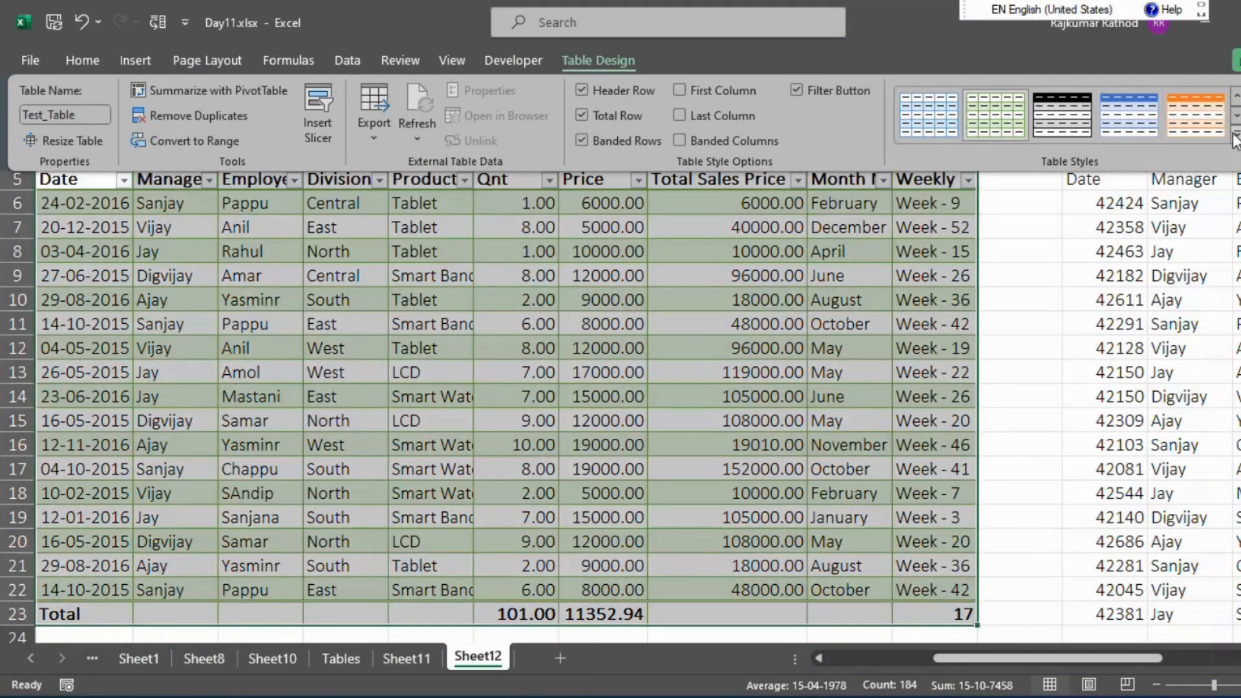
Set the Sheet12 table's style to None, the first of the Light styles
click(1235, 136)
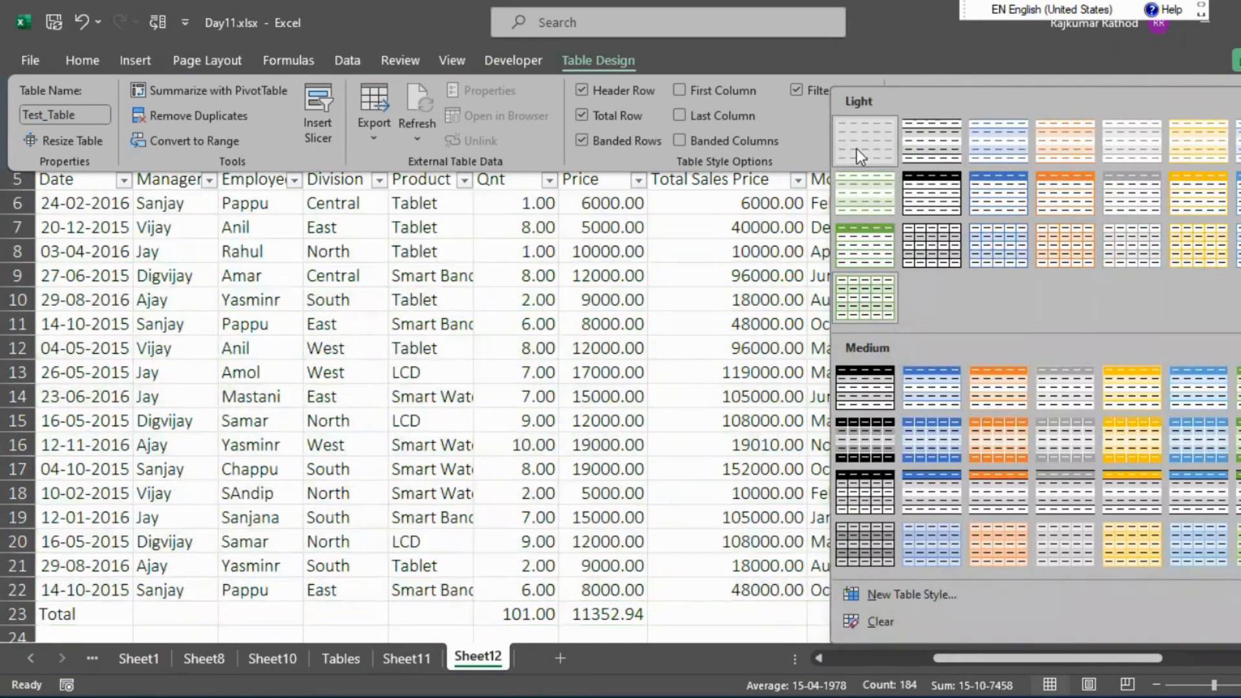
click(856, 149)
key(Up)
key(Right)
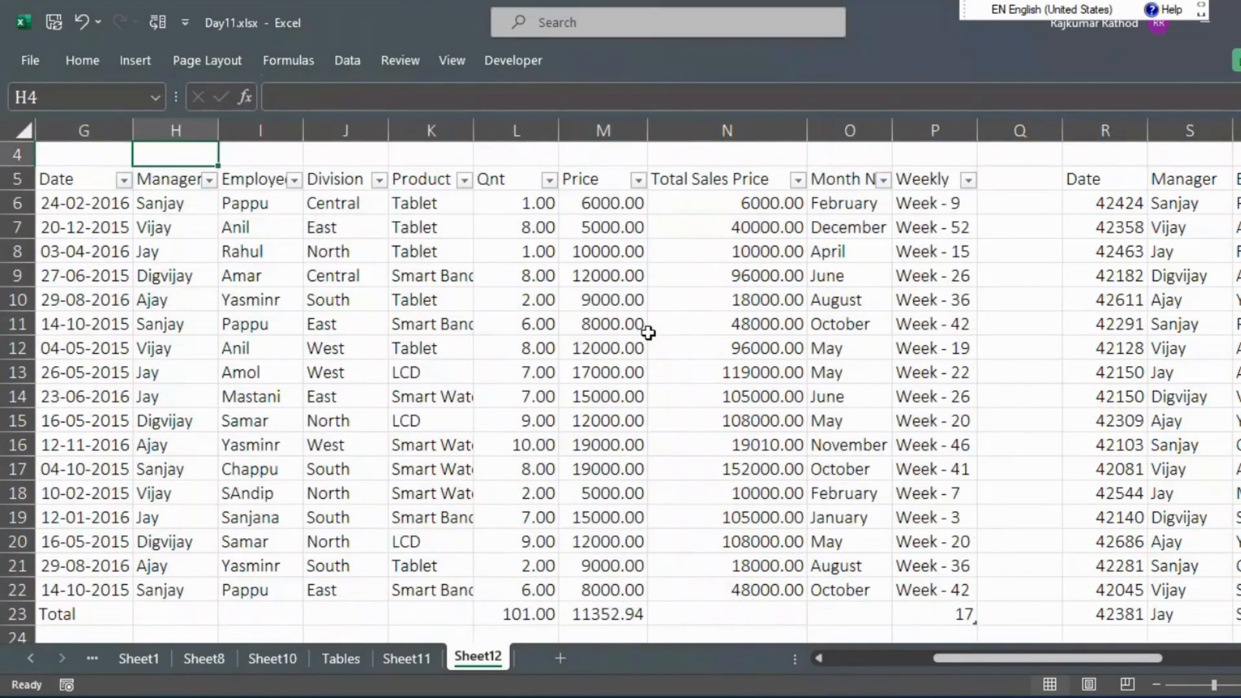
key(Left)
key(Left)
key(Right)
key(Down)
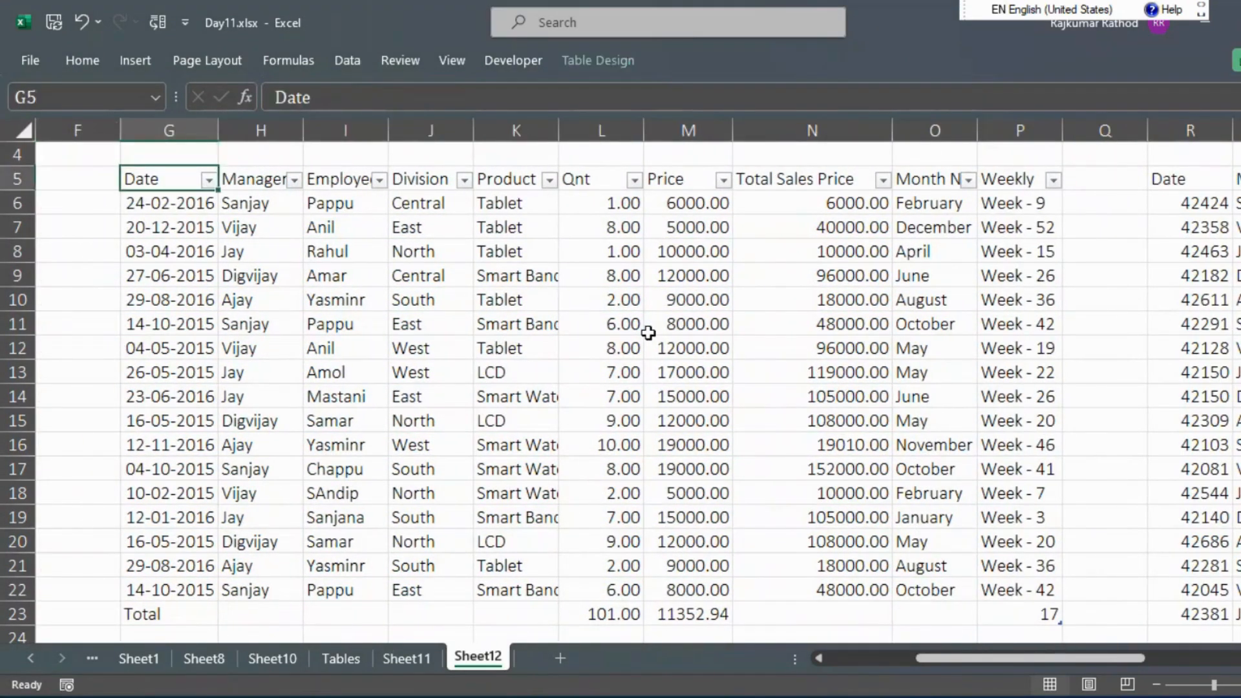
Look across the unstyled table's header row and on to the Date and Manager headers of the pasted plain range
key(ctrl+shift+Right)
key(ctrl+shift+Down)
key(Right)
key(Right)
key(Right)
key(Right)
key(Right)
key(Right)
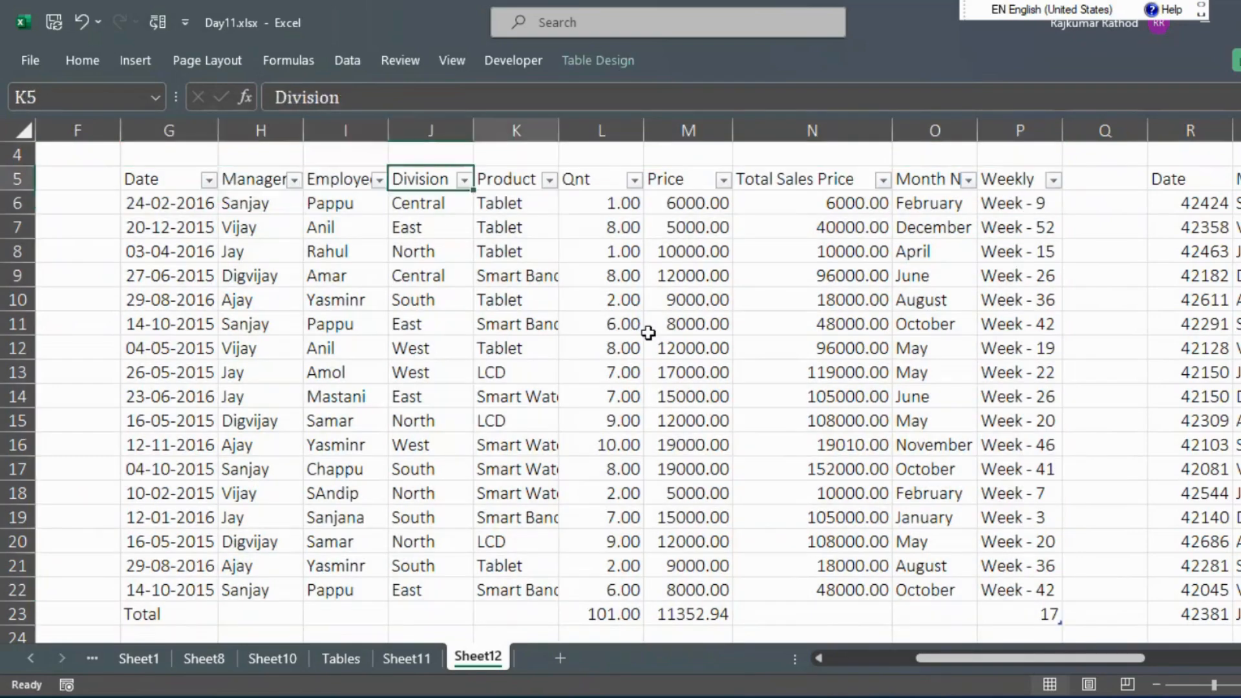
key(Right)
key(Right)
key(Right)
key(Right)
key(Right)
key(Right)
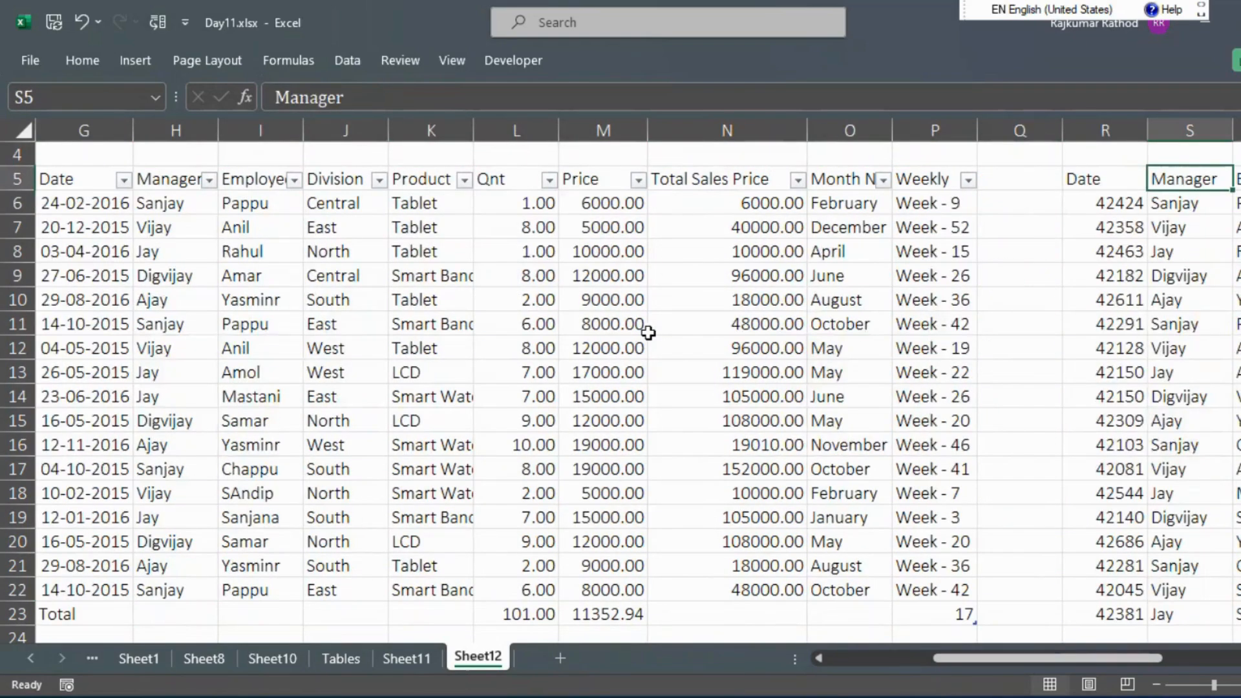
key(Down)
key(Up)
key(Left)
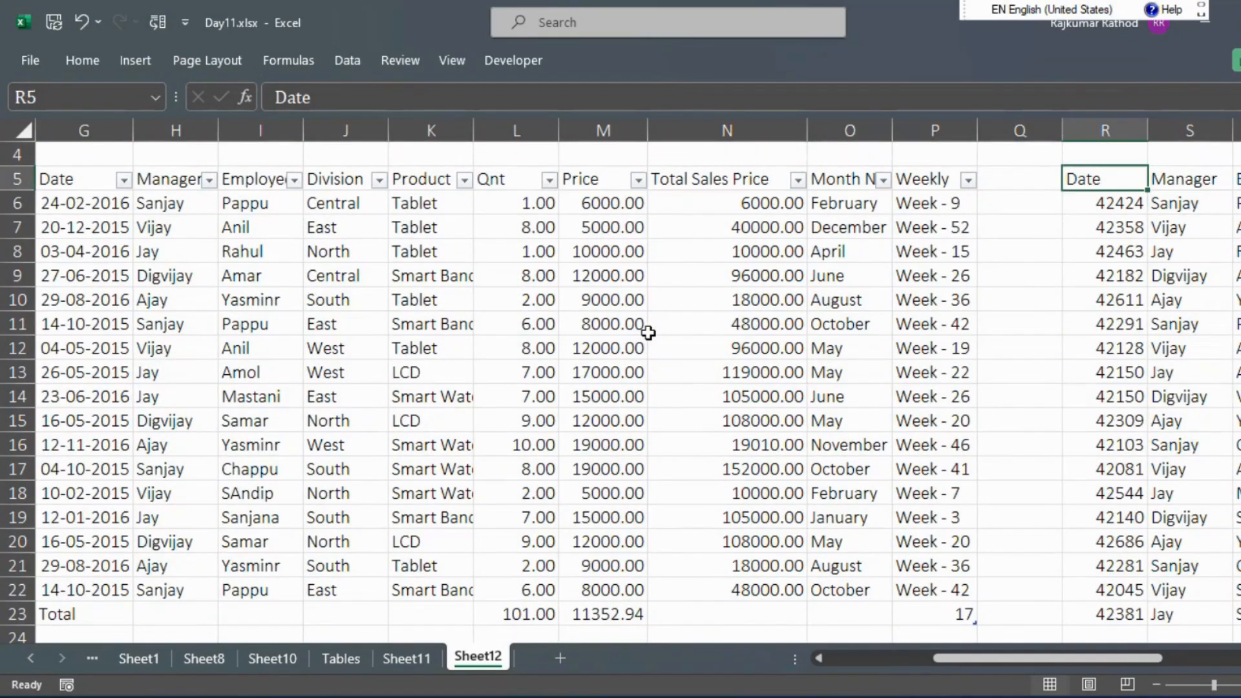
Format the plain range's Date values, R6:R23, as Short Date
key(ctrl+a)
key(Left)
key(Right)
key(Right)
key(Left)
key(Down)
key(ctrl+shift+Down)
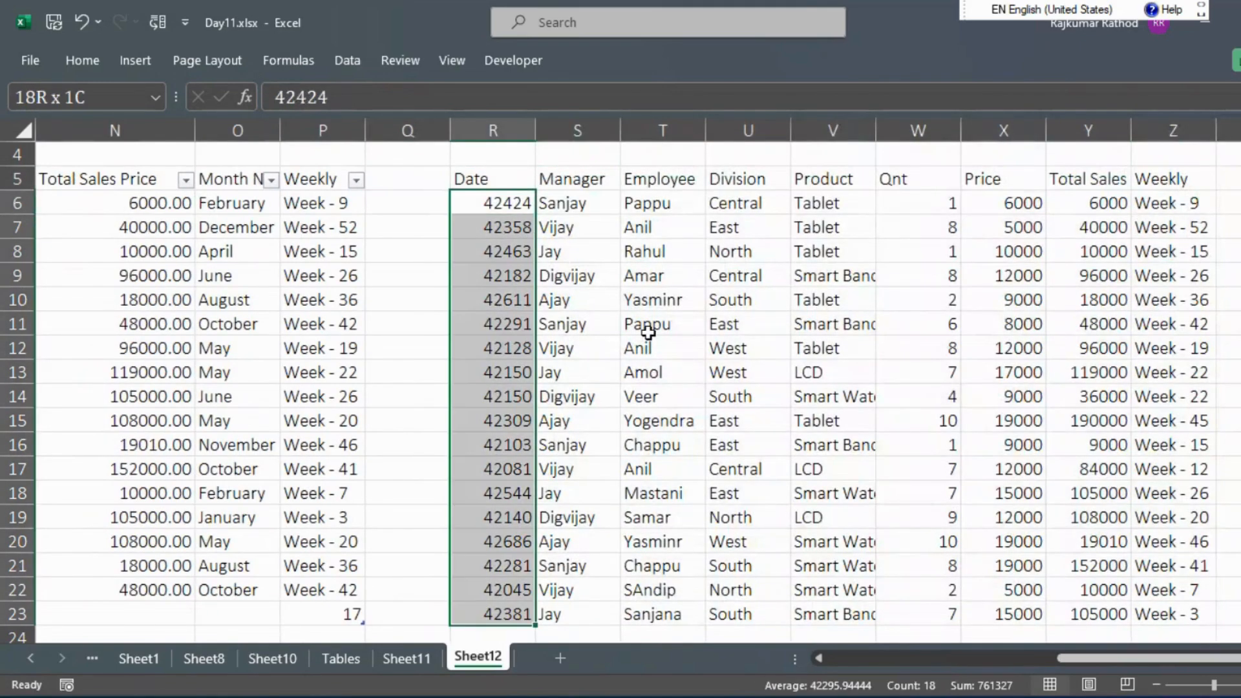
click(77, 61)
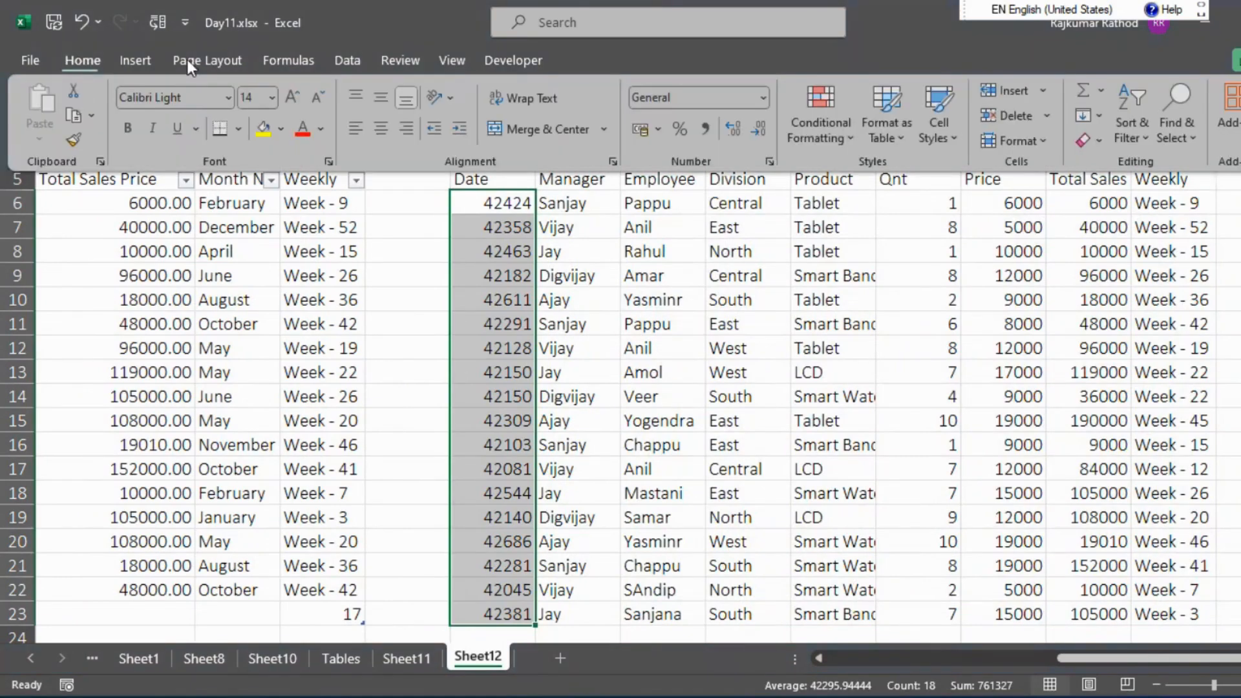
click(763, 97)
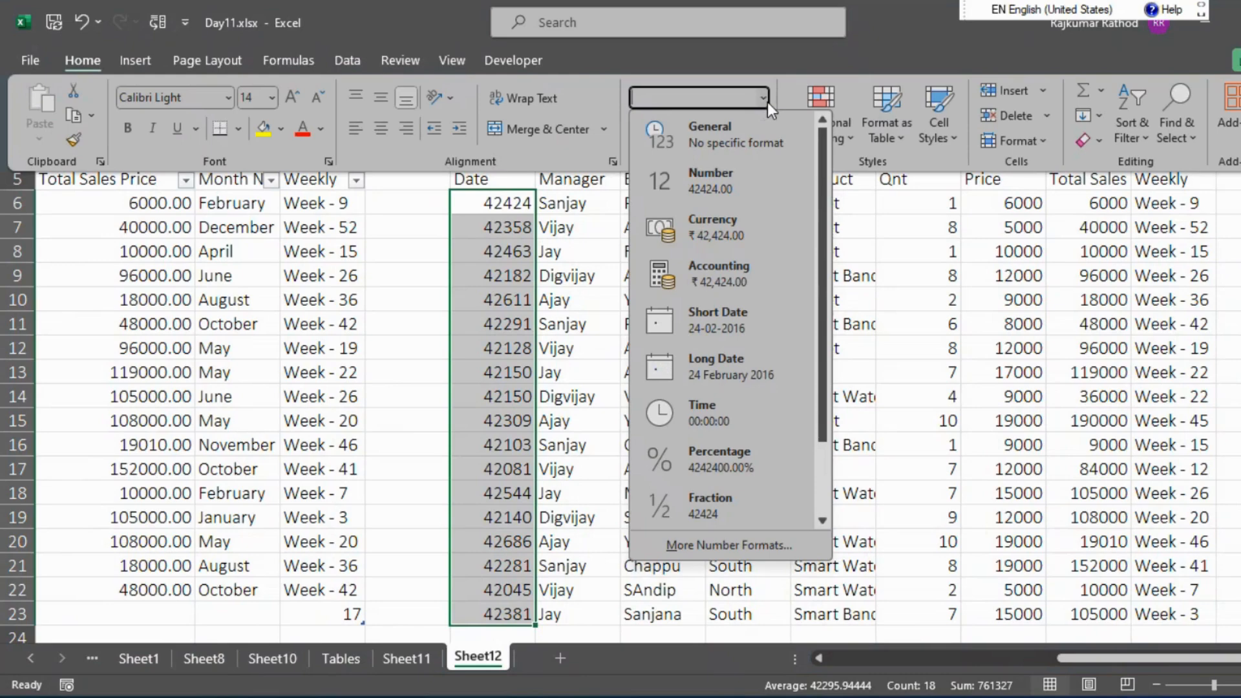
click(708, 323)
Compare the table's header row and data cells with those of the plain range in columns R to Z
key(ctrl+Up)
key(ctrl+Up)
key(Down)
key(Down)
key(Down)
key(Down)
key(Left)
key(Left)
key(Left)
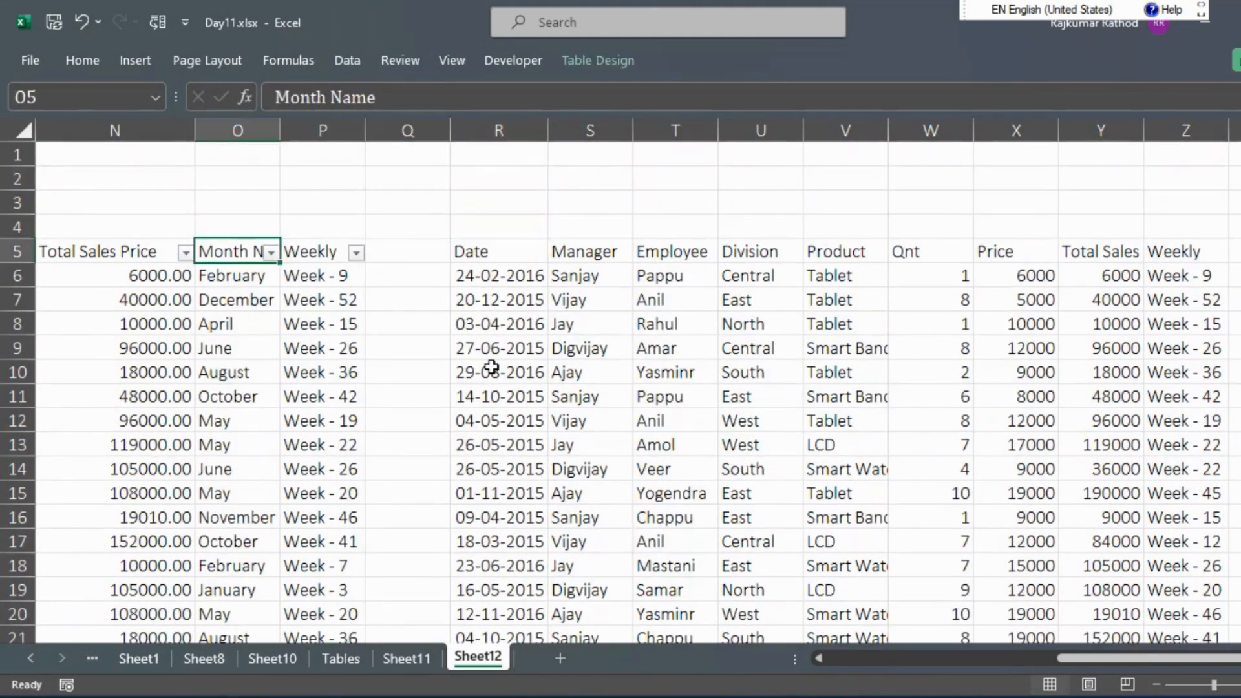
key(Left)
key(Left)
key(Left)
key(Left)
key(Left)
key(Left)
key(Left)
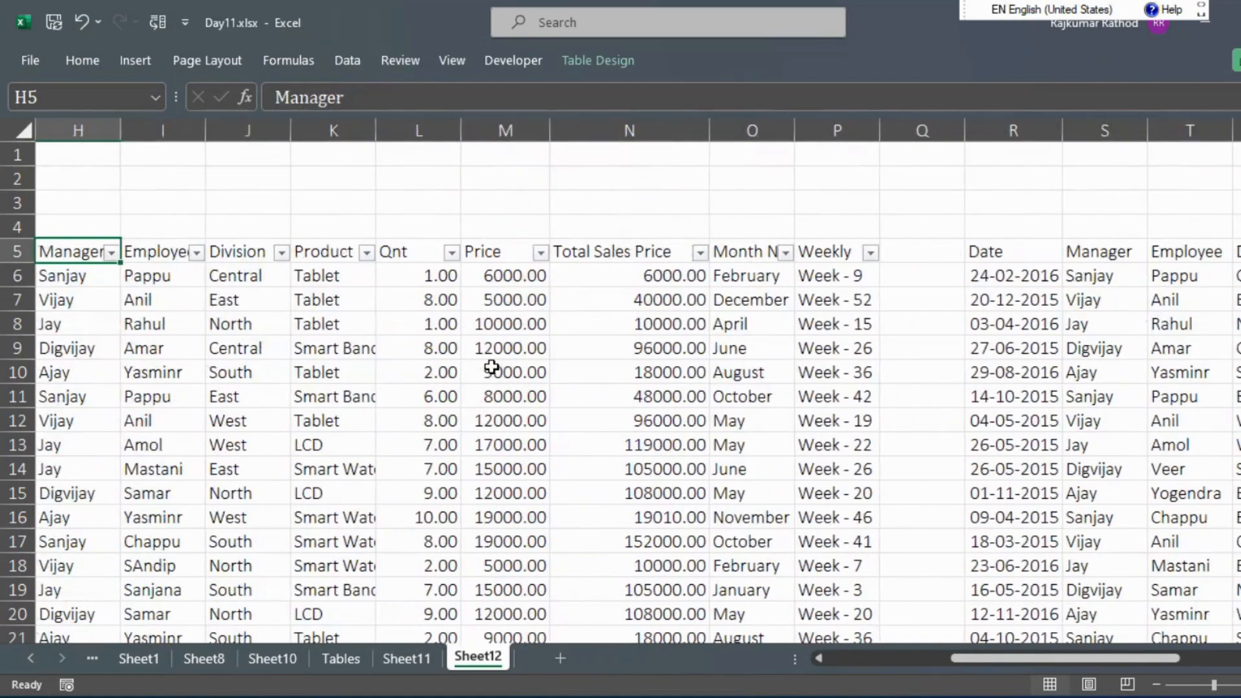
click(1070, 375)
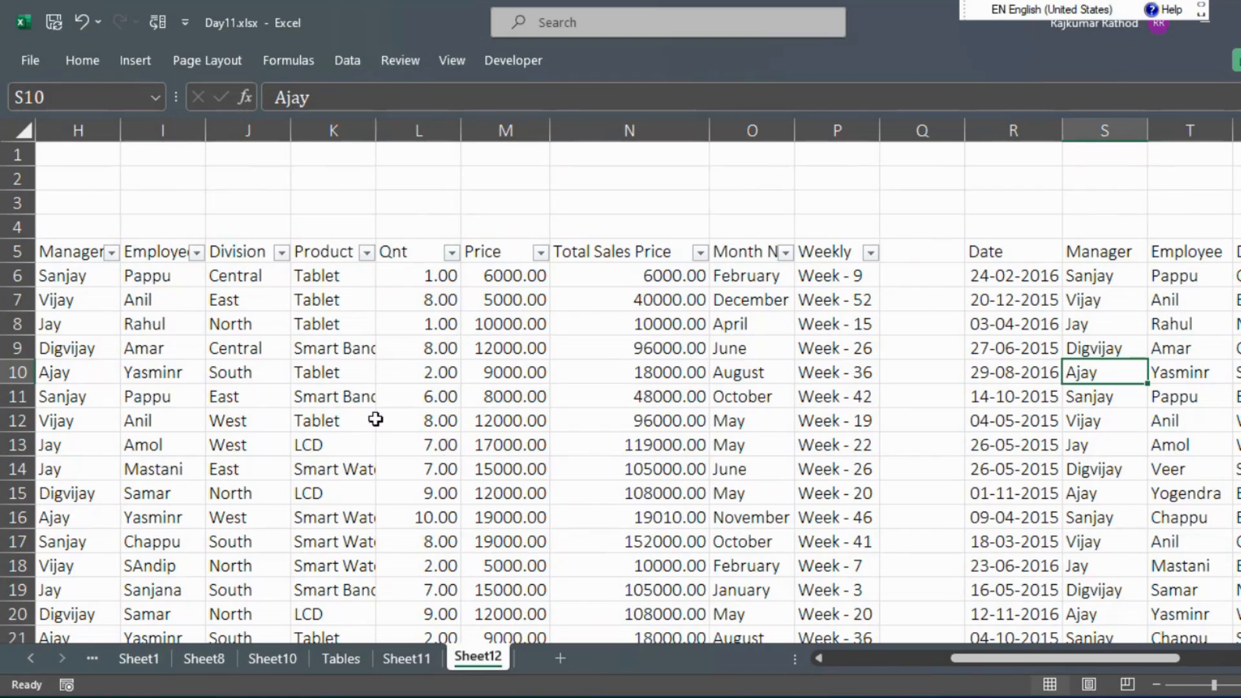
click(478, 389)
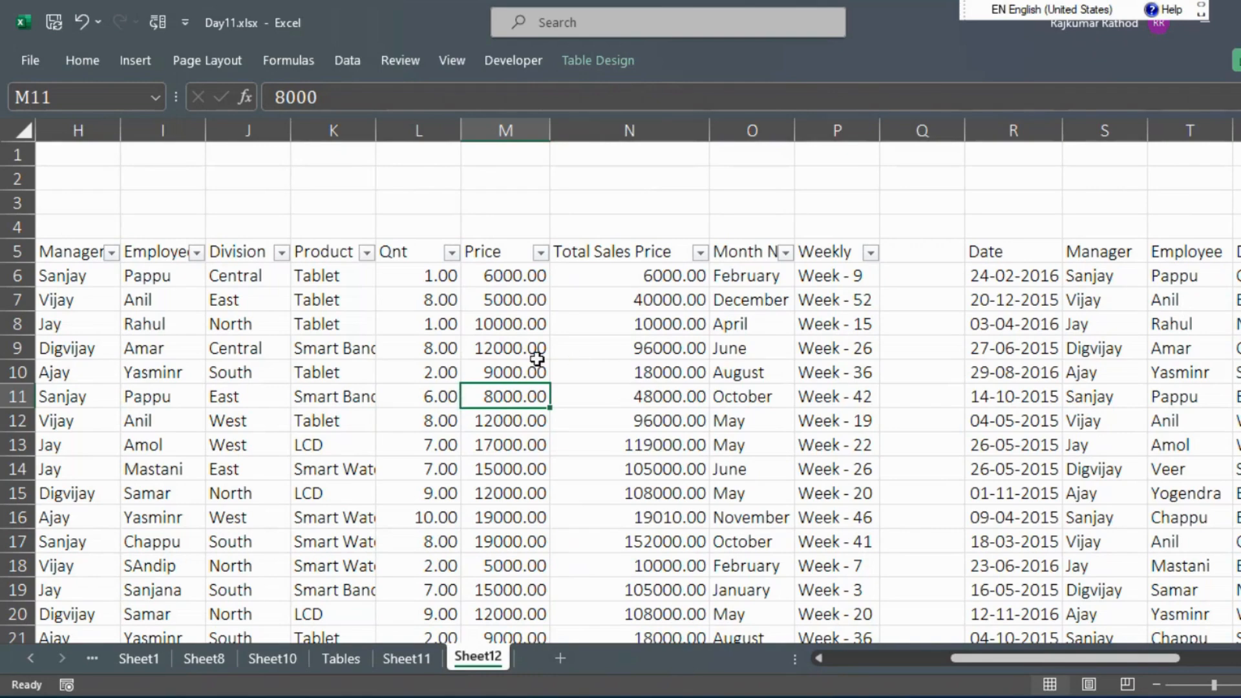
click(818, 362)
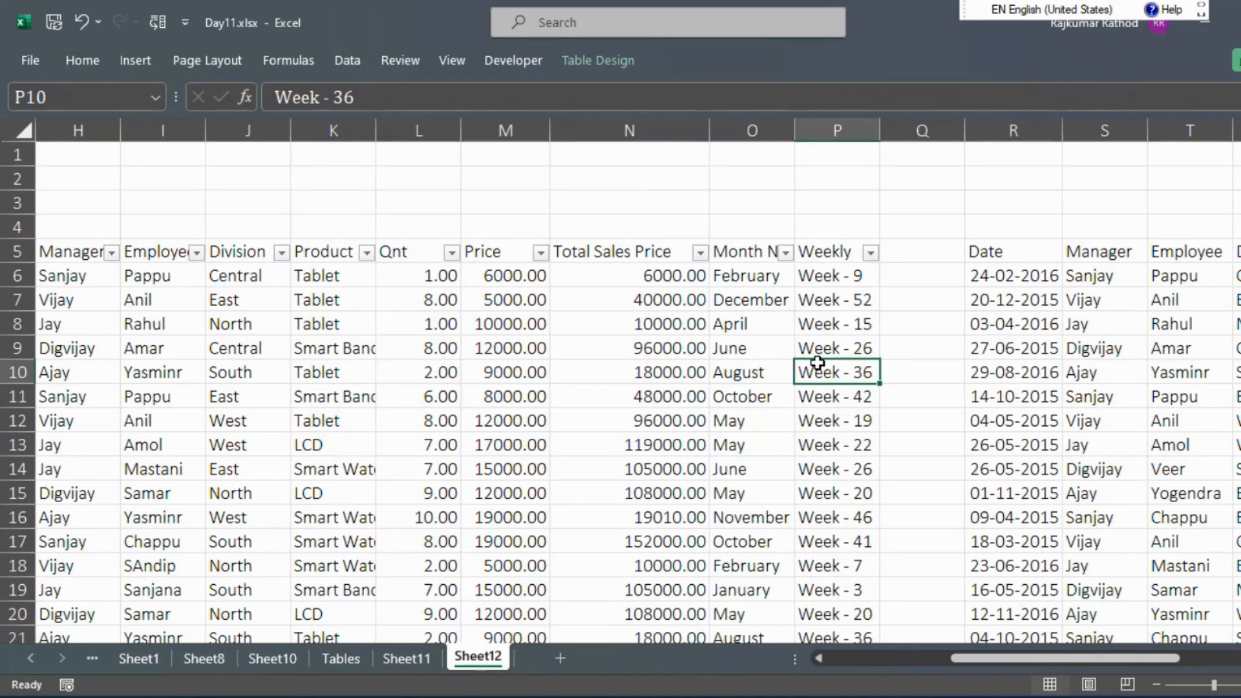
Turn off the total row of the Sheet12 table
key(ctrl+shift+t)
key(Down)
key(Up)
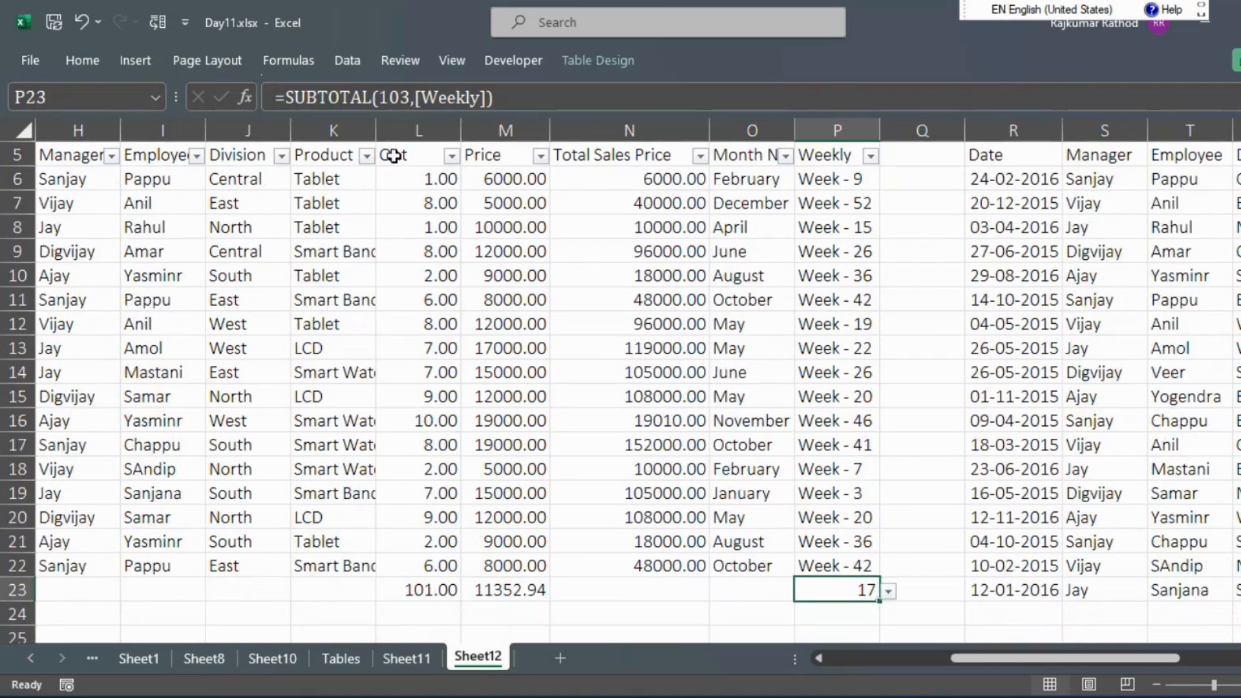
click(581, 255)
click(597, 61)
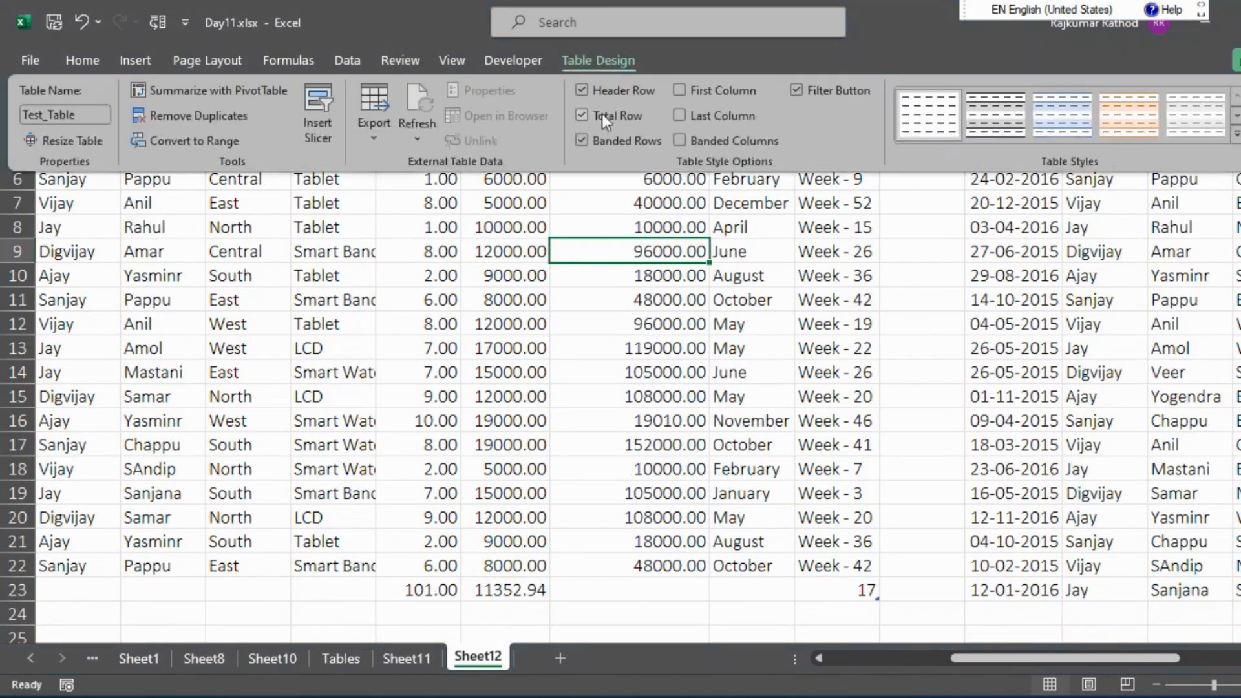
click(583, 115)
Examine the table's extent from its Date header to the bottom of the Weekly column and the empty rows below
key(ctrl+Up)
key(ctrl+Up)
key(ctrl+Left)
key(Right)
key(Right)
key(Right)
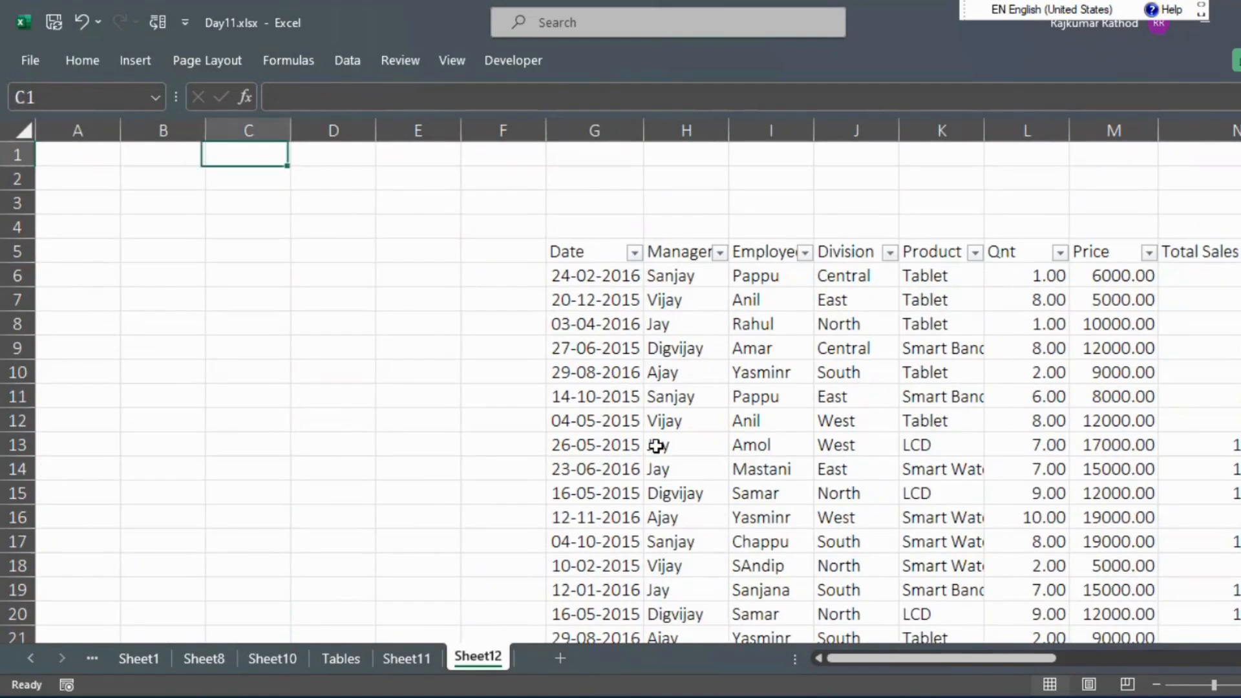
key(Down)
key(Down)
key(Right)
key(Right)
key(Right)
key(Down)
key(Down)
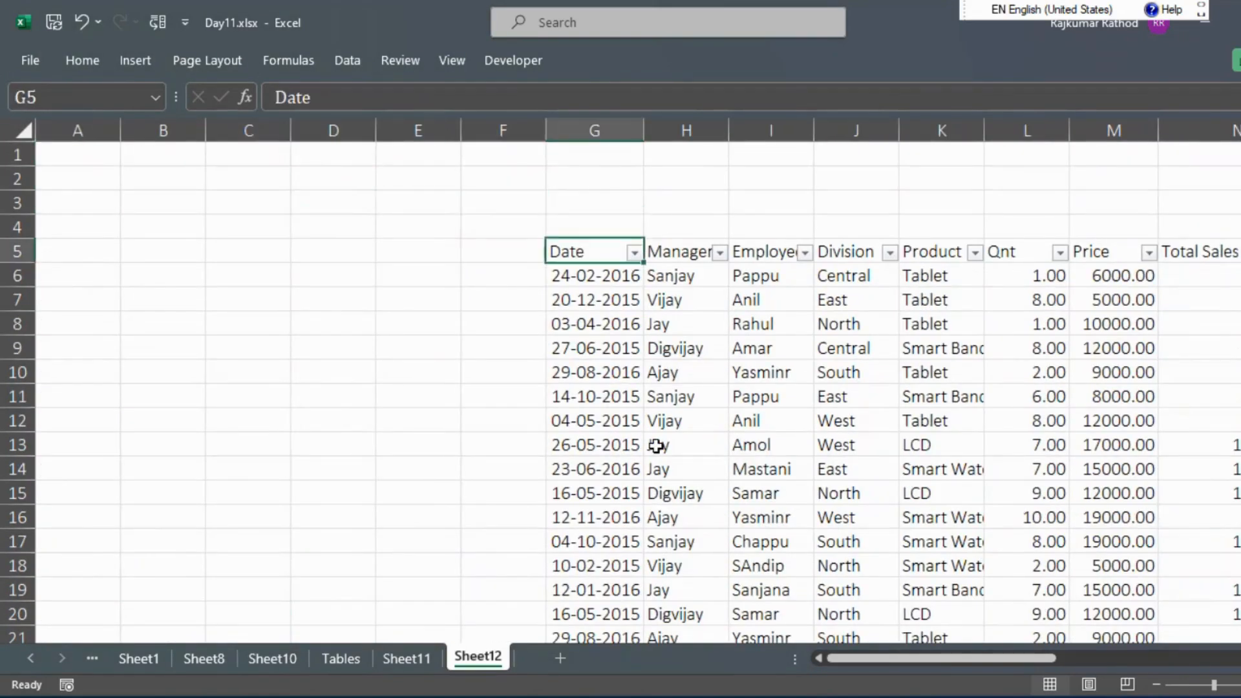
key(ctrl+Right)
key(ctrl+Down)
key(Down)
key(Down)
key(Up)
key(Down)
key(Down)
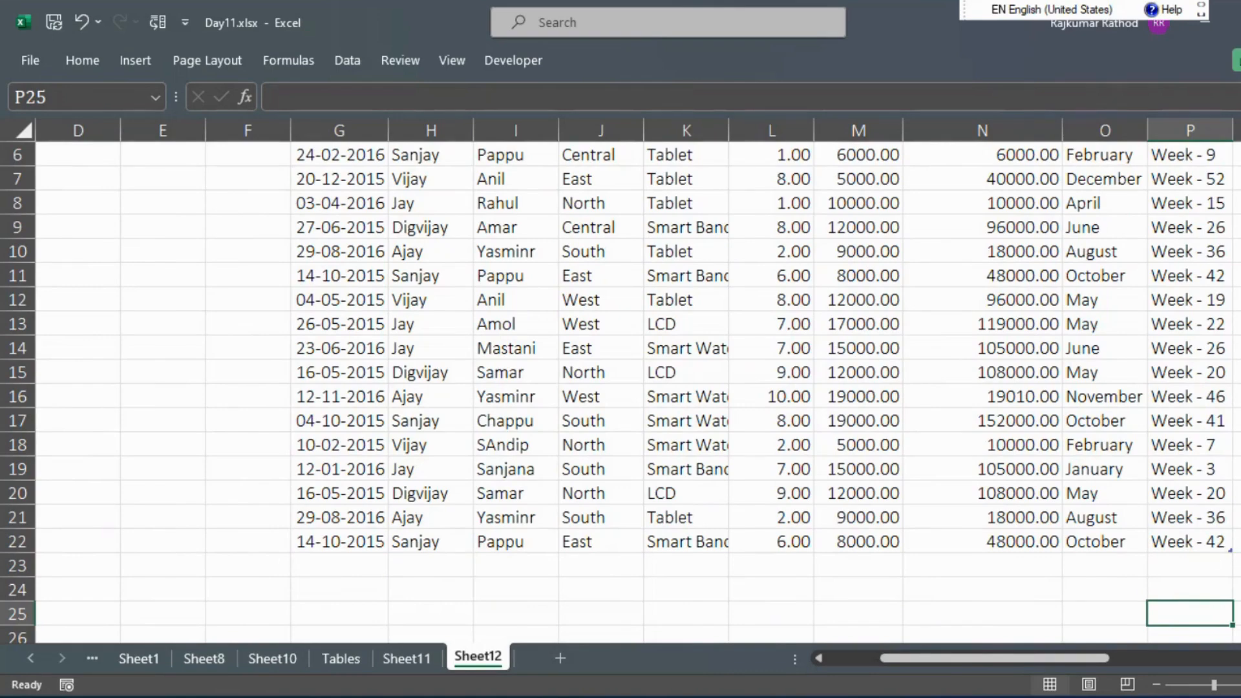
Look along rows 21 to 23 of the plain range, out past its Weekly column and back to the empty column Q
click(1179, 517)
key(Right)
key(Right)
key(Right)
key(Right)
key(Right)
key(Right)
key(Right)
key(Right)
key(Right)
key(Right)
key(Right)
key(Right)
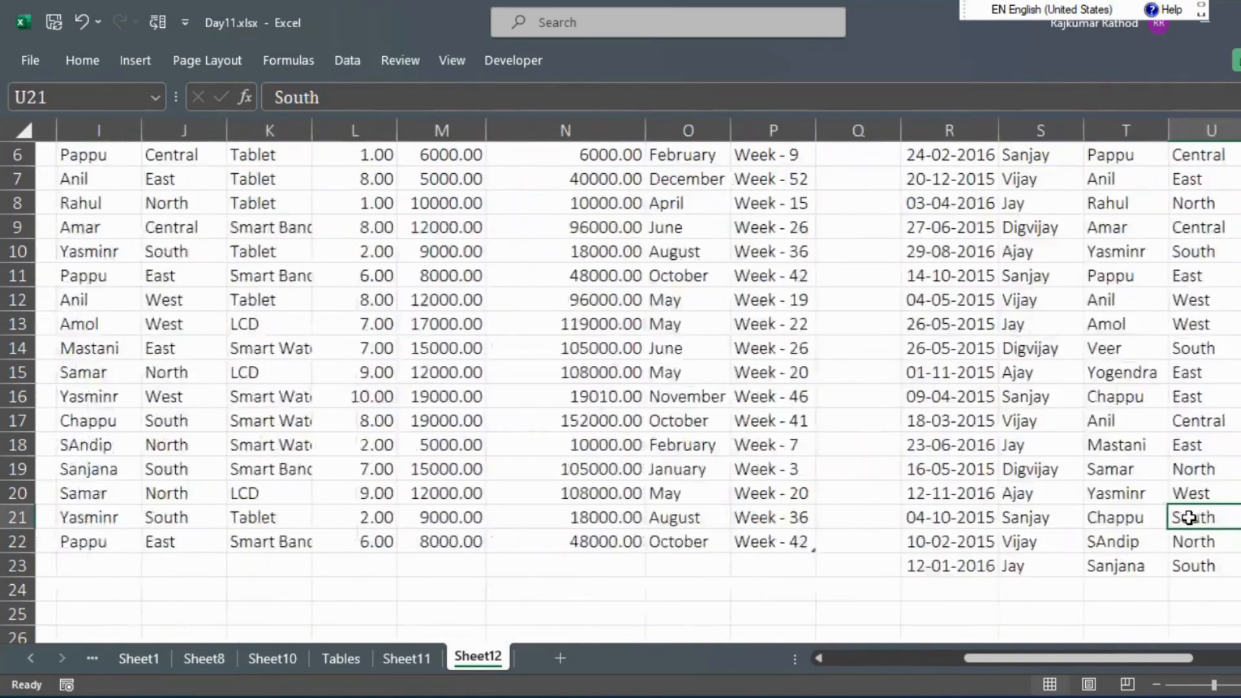
key(Left)
key(Left)
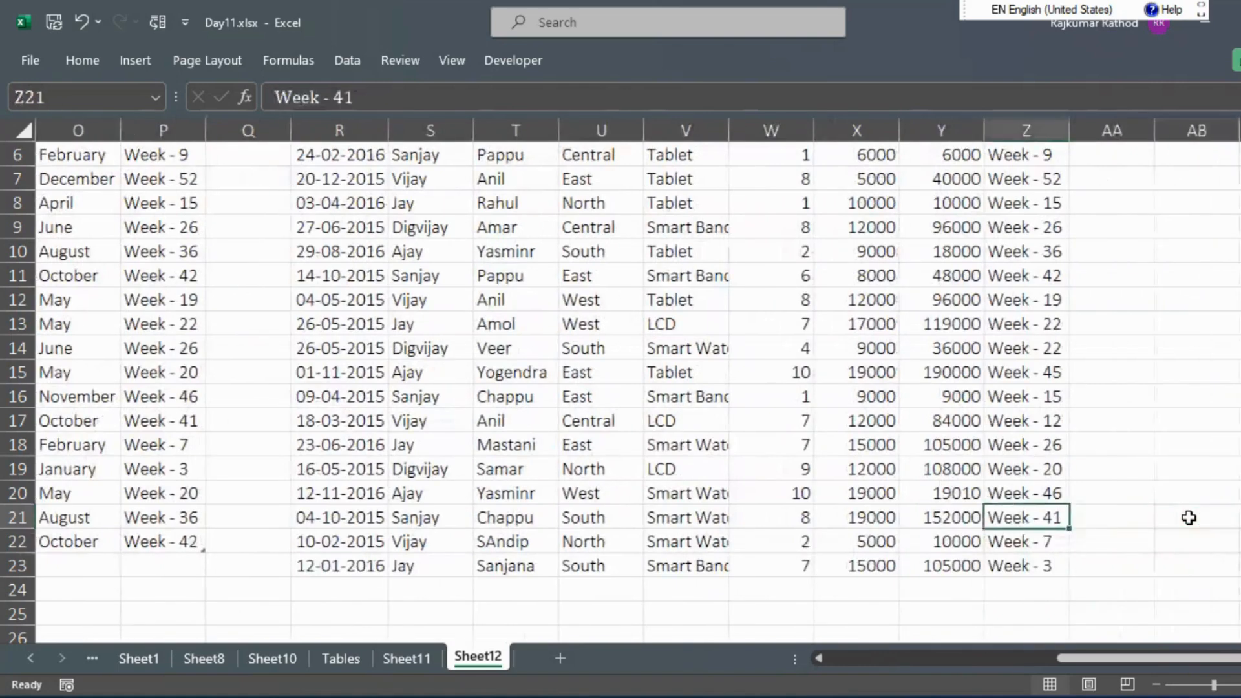
key(Down)
key(Left)
key(Left)
key(Left)
key(Left)
key(Left)
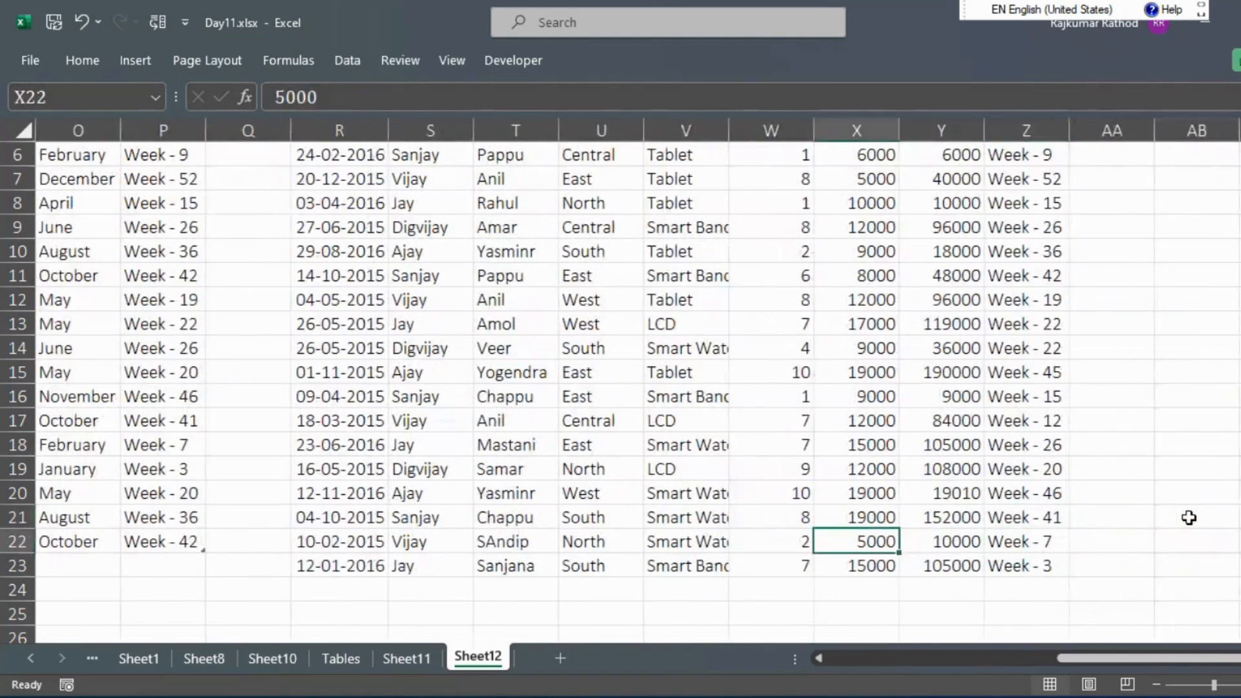
key(Left)
key(Left)
key(Left)
key(Down)
key(Left)
key(Left)
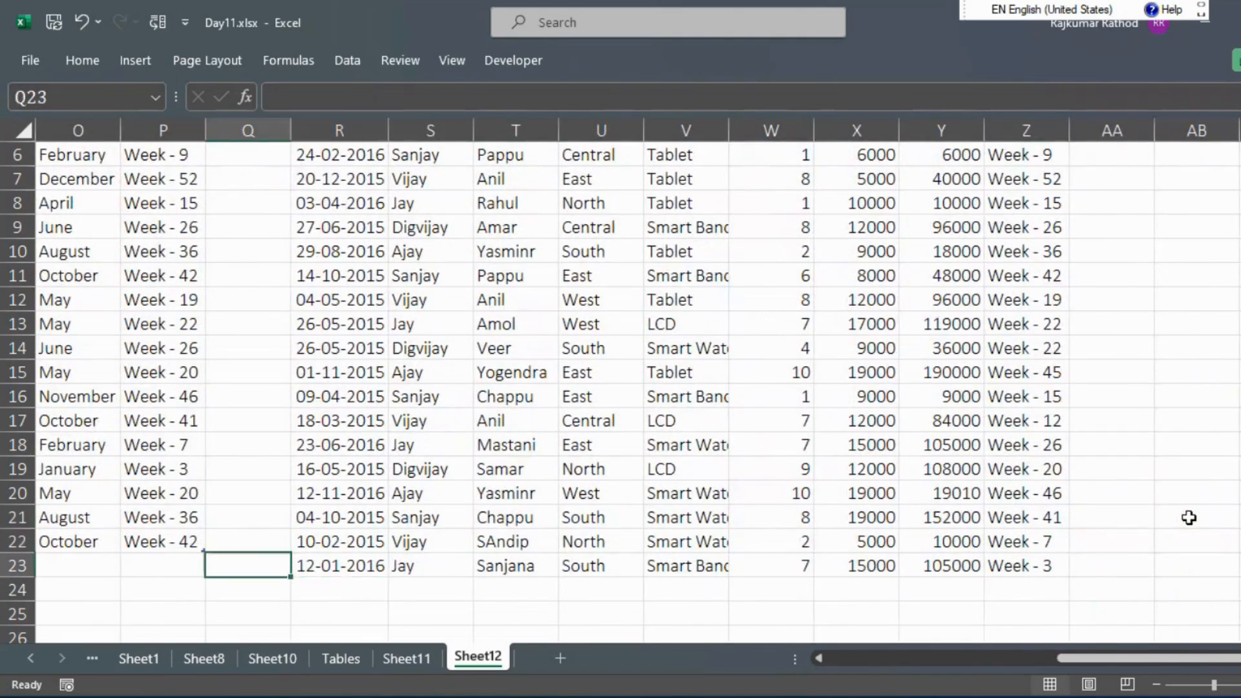
Add a new row 23 to the table by moving on past its last Weekly cell, P22
key(Up)
key(Left)
key(Left)
key(Left)
key(Left)
key(Left)
key(Left)
key(Left)
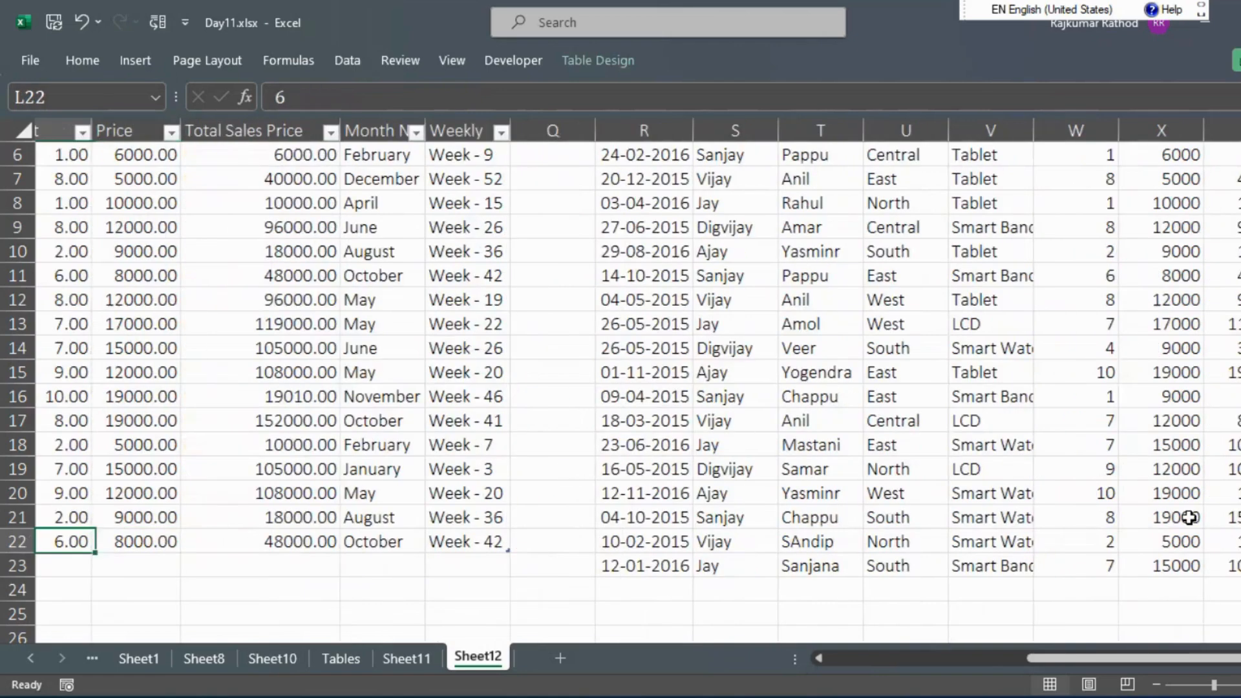
key(Left)
key(Right)
key(Right)
key(Right)
key(Right)
key(Right)
key(Right)
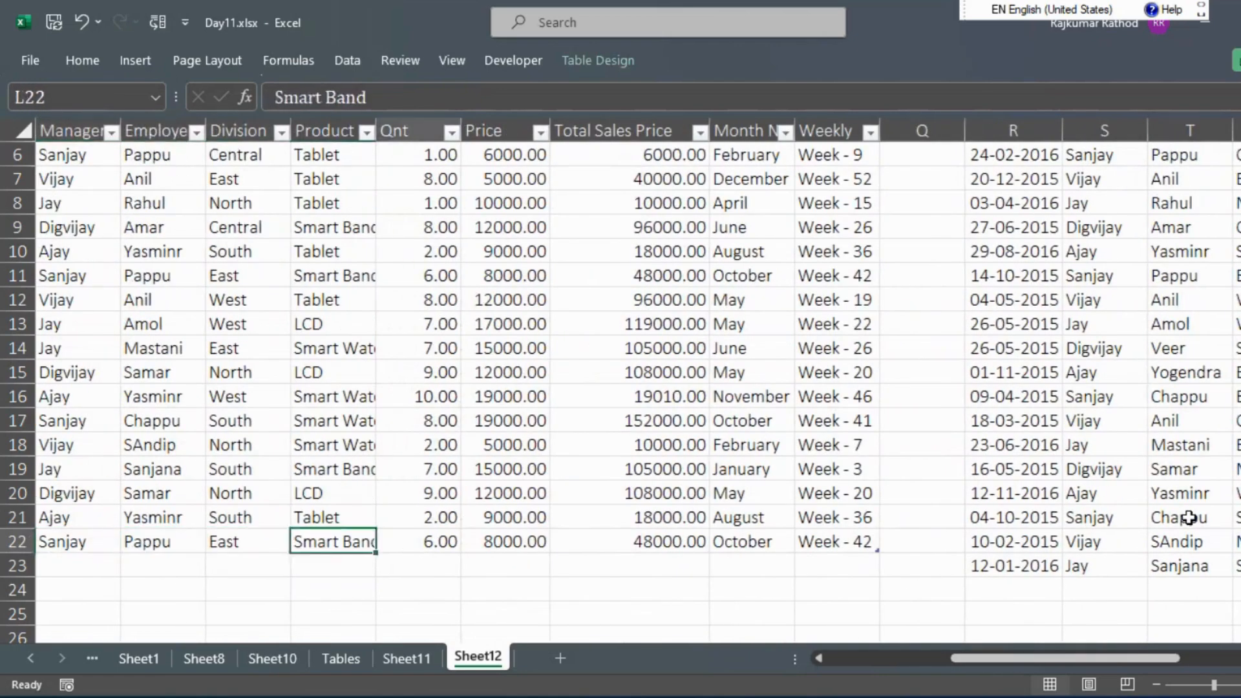
key(Right)
key(Right)
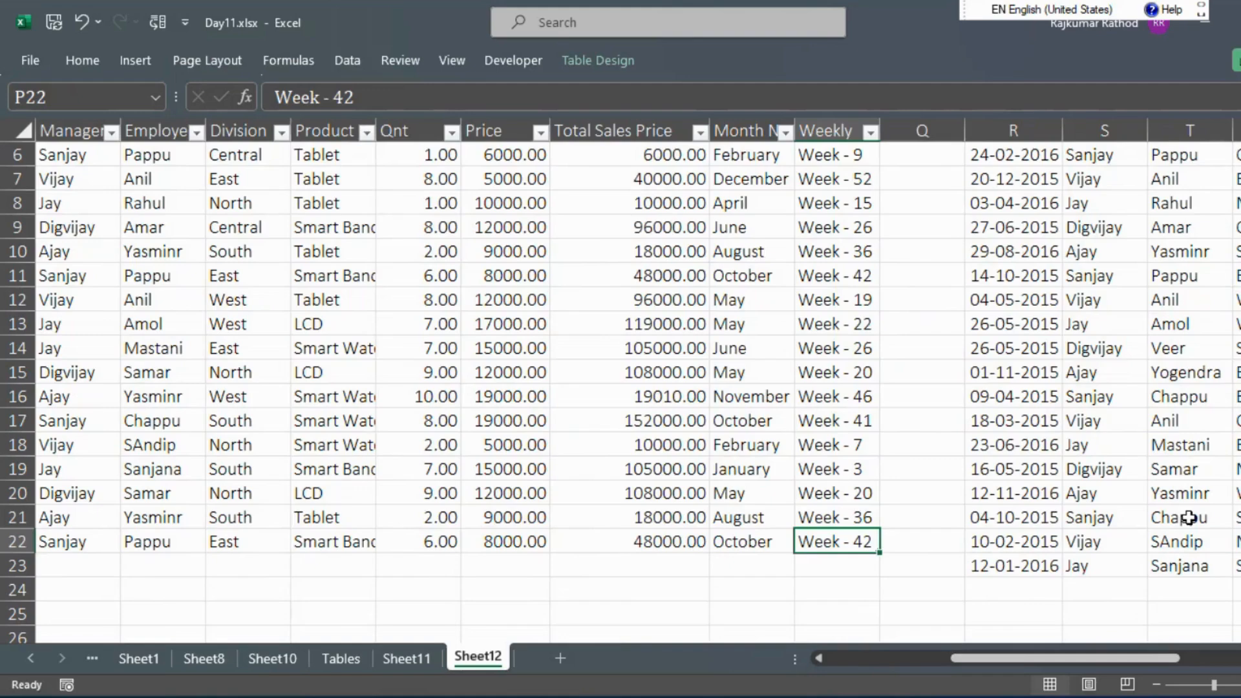
key(Tab)
key(Tab)
key(Tab)
key(Tab)
key(Tab)
key(Tab)
key(Tab)
key(Tab)
key(Tab)
key(Tab)
key(Tab)
key(Tab)
key(Tab)
key(Tab)
key(Tab)
key(Tab)
key(Tab)
key(Tab)
key(Tab)
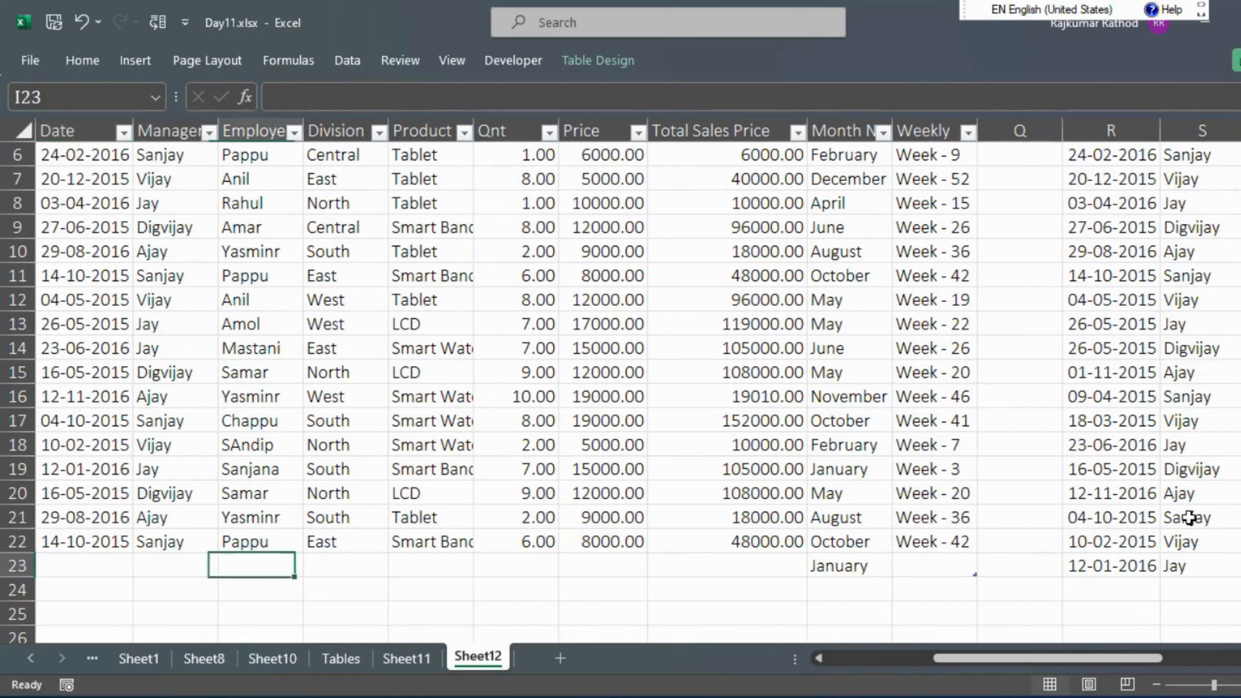
Extend the table with four more empty rows, down to row 27, by continuing past each row's last cell
key(Tab)
key(Tab)
key(Tab)
key(Tab)
key(Tab)
key(Tab)
key(Tab)
key(Tab)
key(Tab)
key(Tab)
key(Tab)
key(Tab)
key(Tab)
key(Tab)
key(Tab)
key(Tab)
key(Tab)
key(Tab)
key(Tab)
key(Tab)
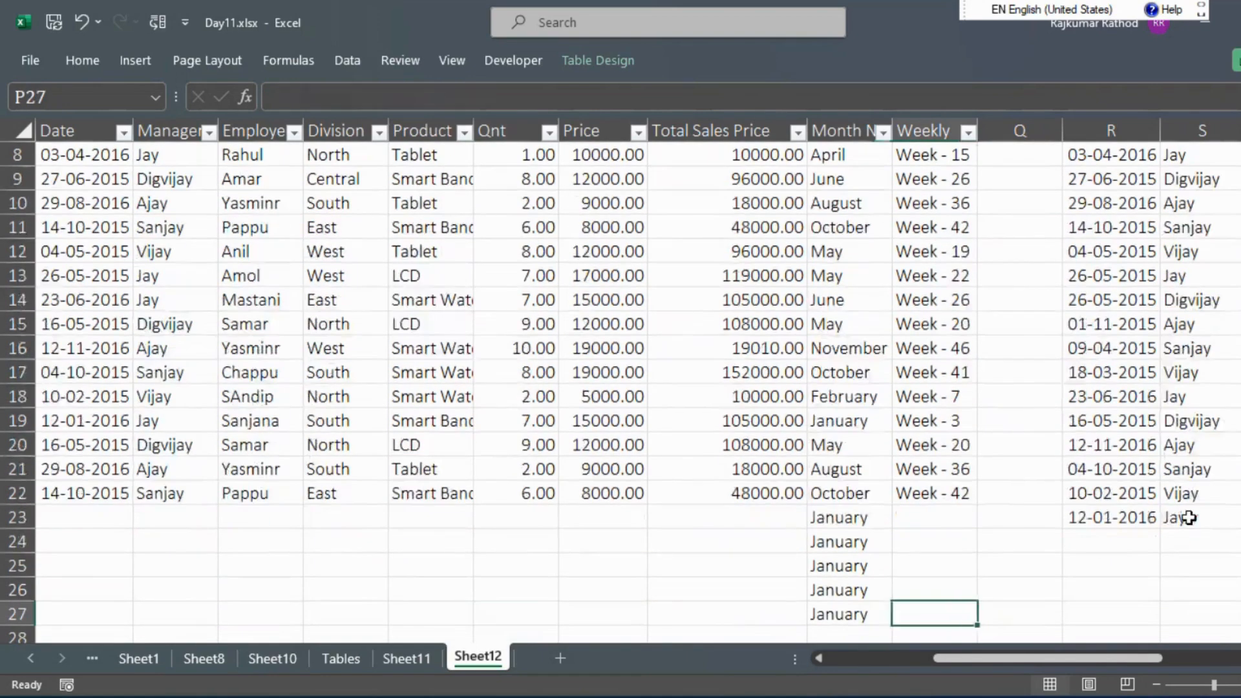
Step along row 23 of the plain range and past its last Weekly cell to compare its behaviour with the table's
click(1125, 517)
key(Tab)
key(Tab)
key(Tab)
key(Tab)
key(Tab)
key(Tab)
key(Tab)
key(Tab)
key(Tab)
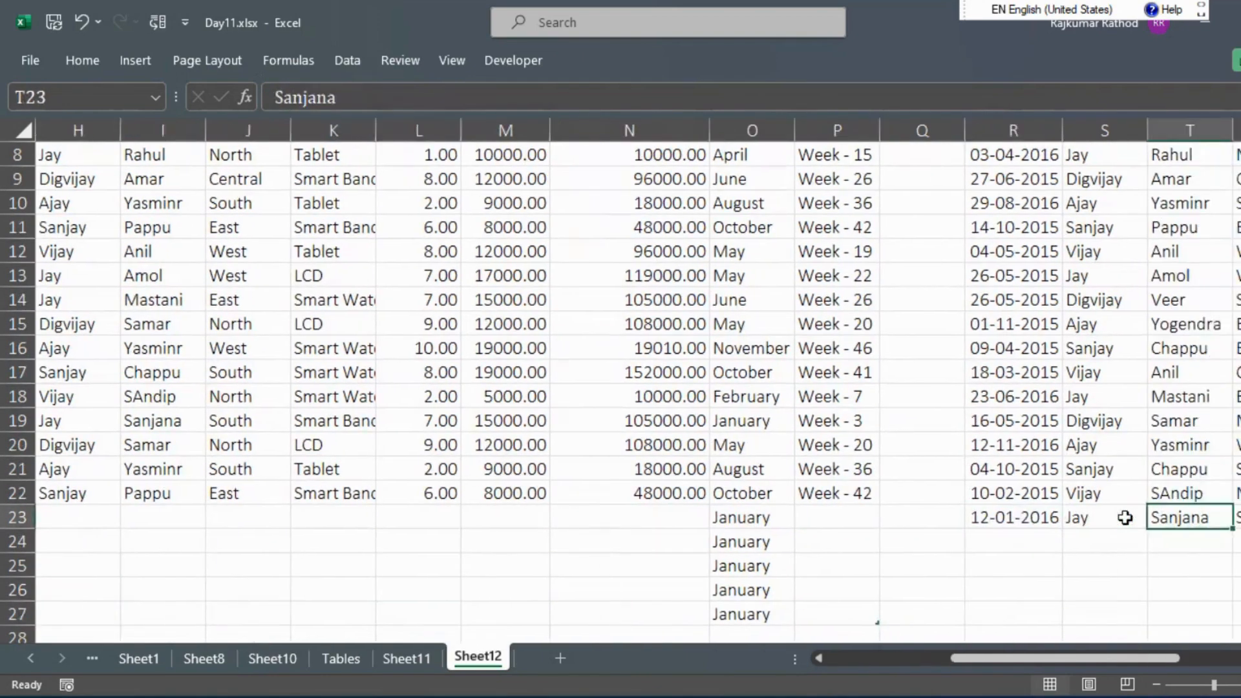
key(Left)
key(Left)
key(Right)
key(Right)
key(Right)
key(Right)
key(Right)
key(Right)
key(Right)
key(Right)
key(Right)
key(Right)
key(Right)
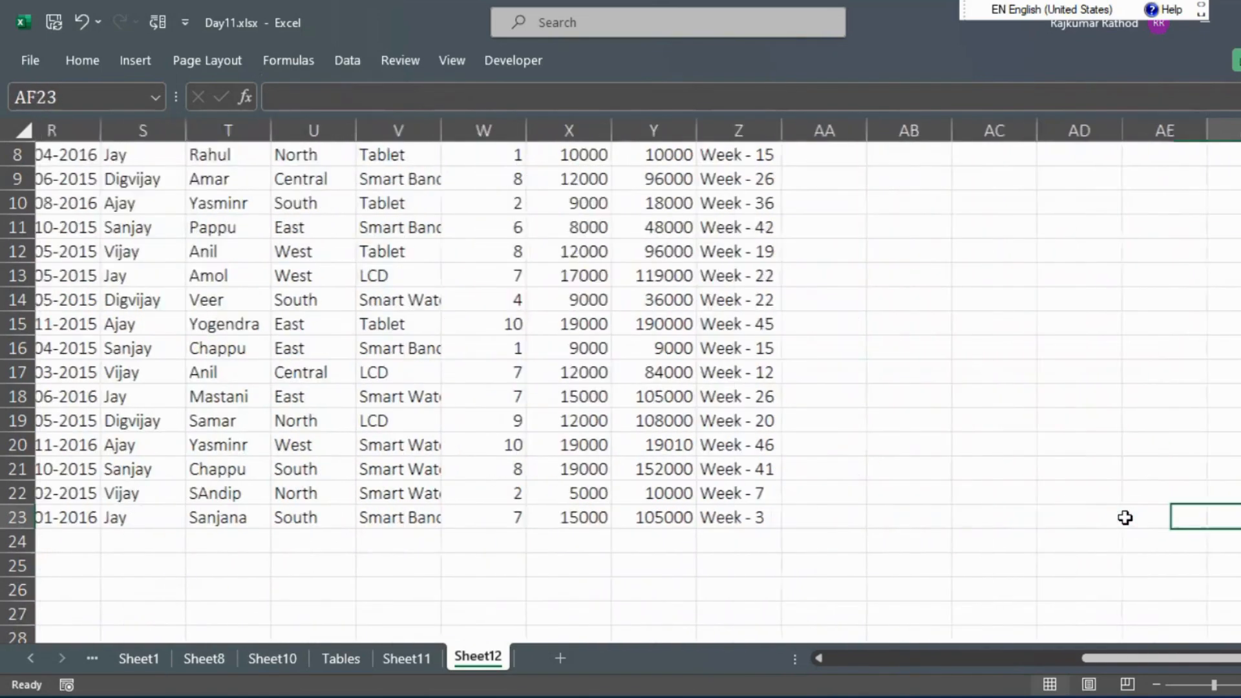
key(ctrl+Left)
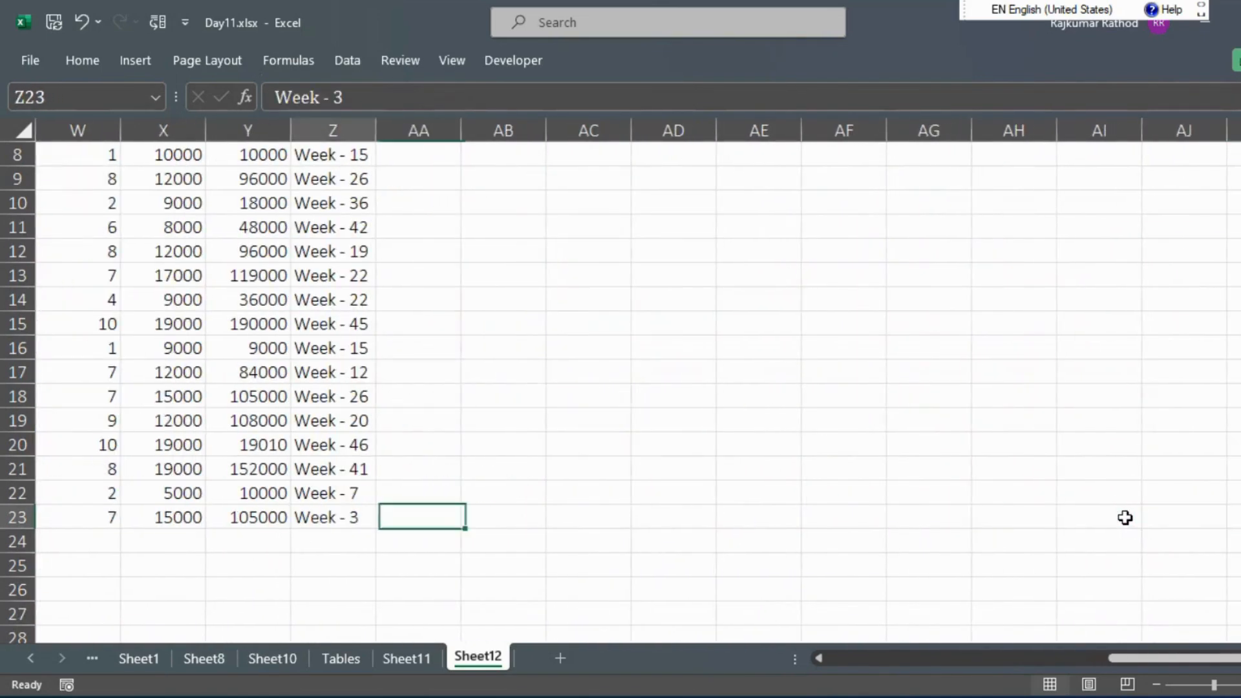
Return from the plain range to the table and examine its last data row and the rows added below it
key(ctrl+Left)
key(ctrl+Left)
key(Left)
key(Left)
key(Right)
key(Right)
key(Right)
key(Up)
key(Left)
key(Left)
key(Left)
key(Left)
key(Left)
key(Left)
key(Left)
key(Left)
key(Down)
key(Up)
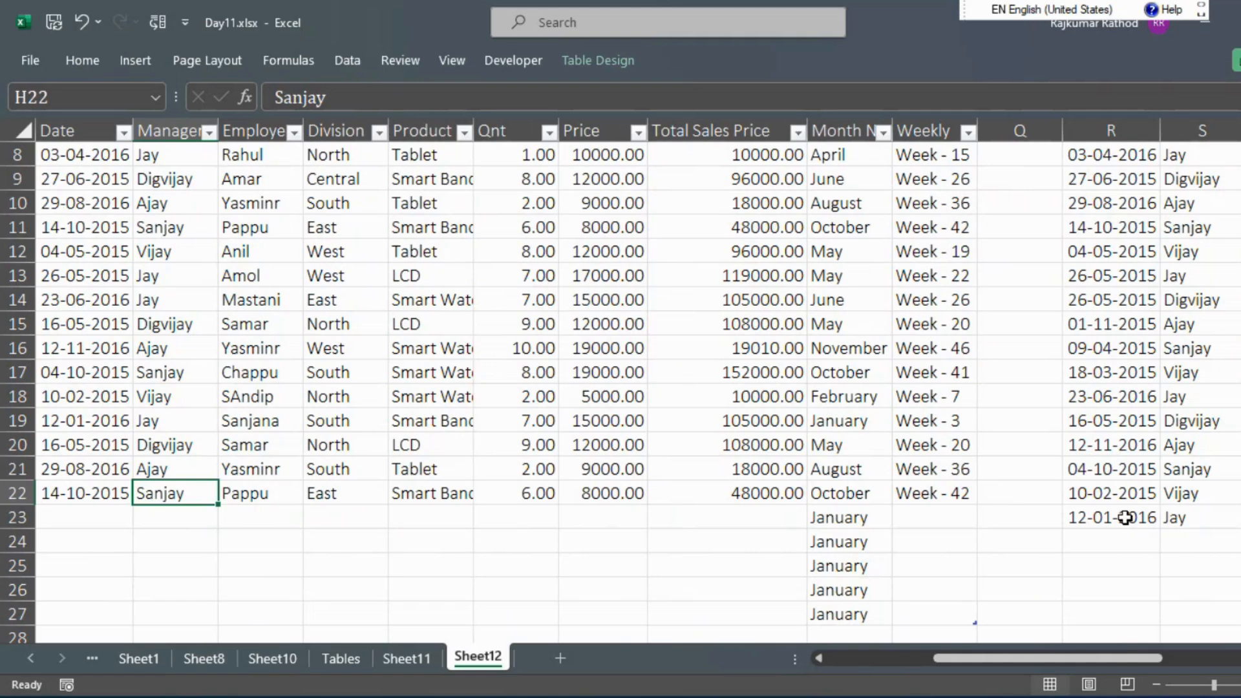
Clear the Month Name formulas from the five added table rows, O23 to O27
key(Down)
key(Right)
key(Right)
key(Right)
key(Right)
key(Right)
key(Right)
key(Right)
key(ctrl+shift+Down)
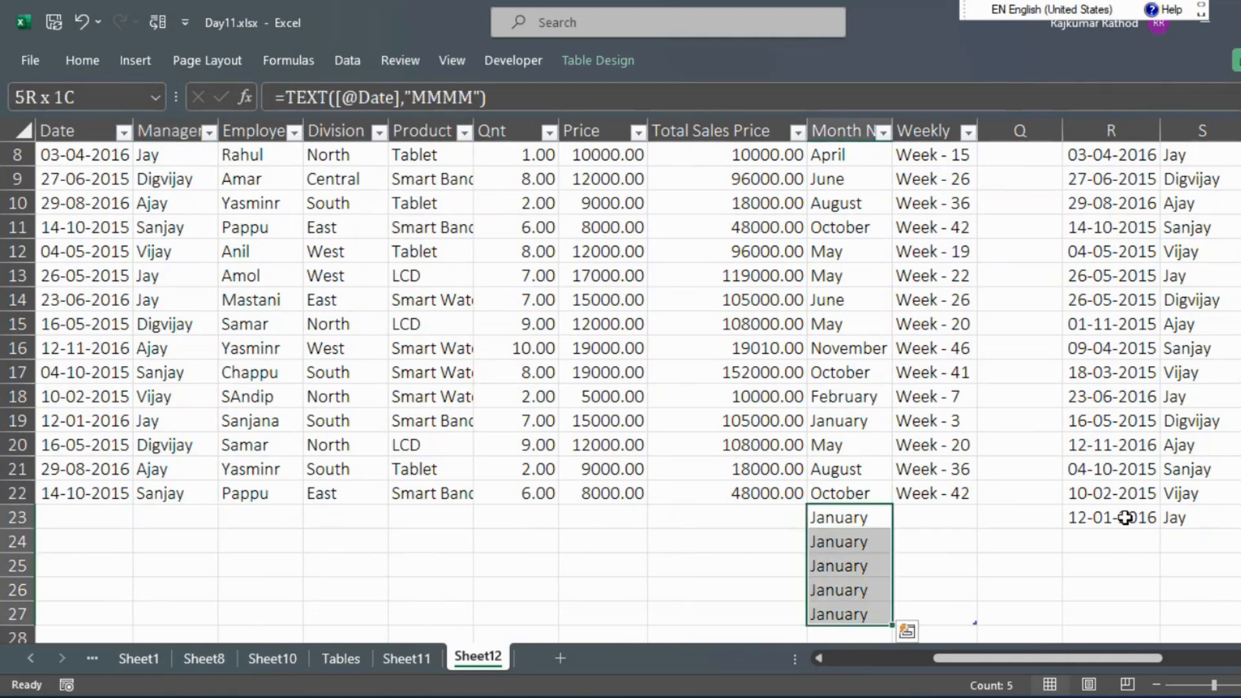
key(Delete)
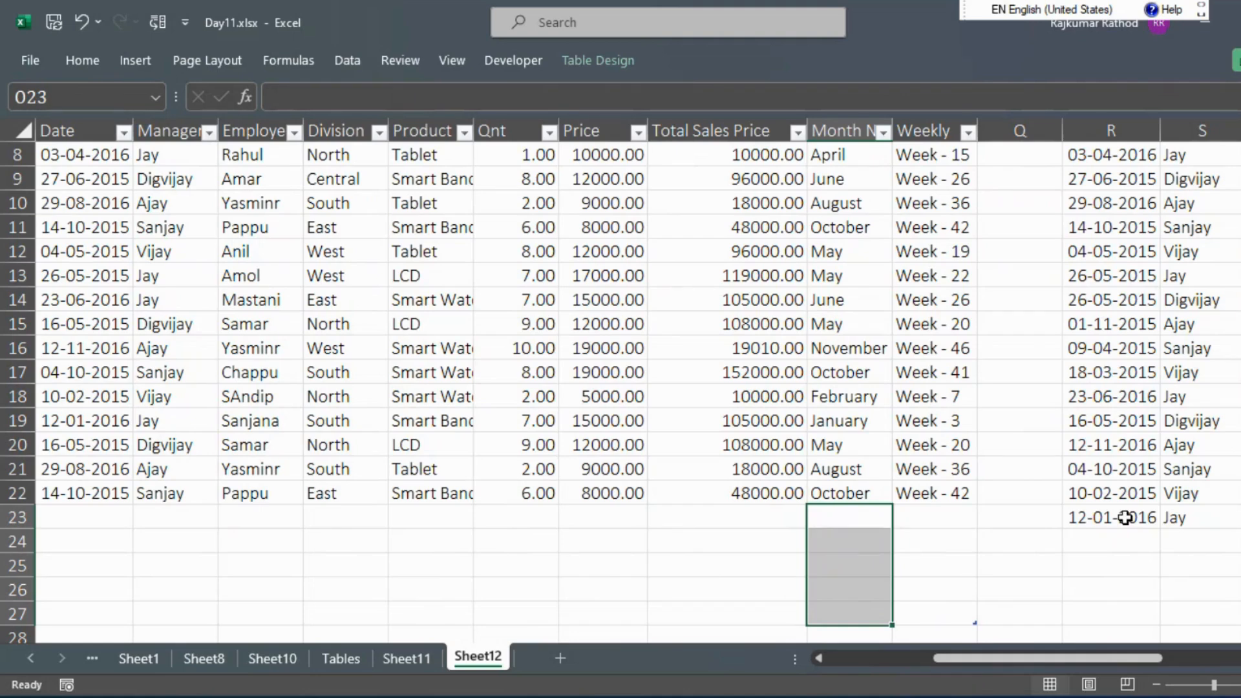
Select the whole plain range R5:Z23 to inspect its extent
key(Up)
key(ctrl+Up)
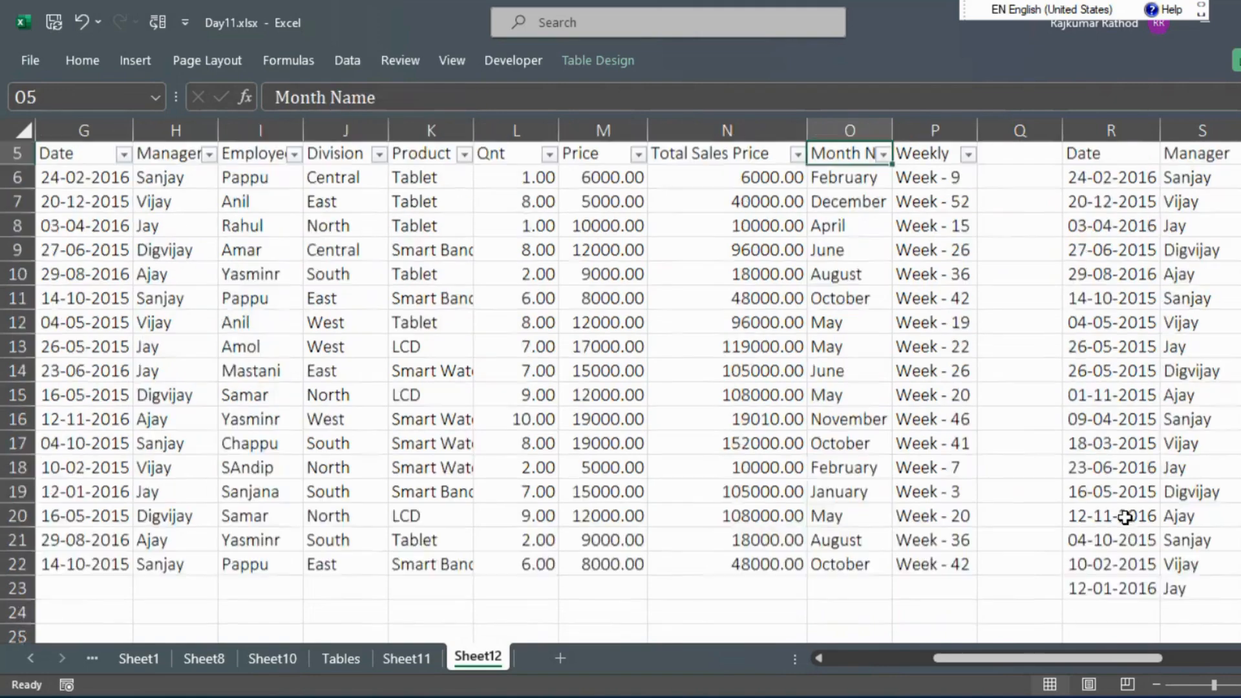
key(Right)
key(Right)
key(Right)
key(ctrl+a)
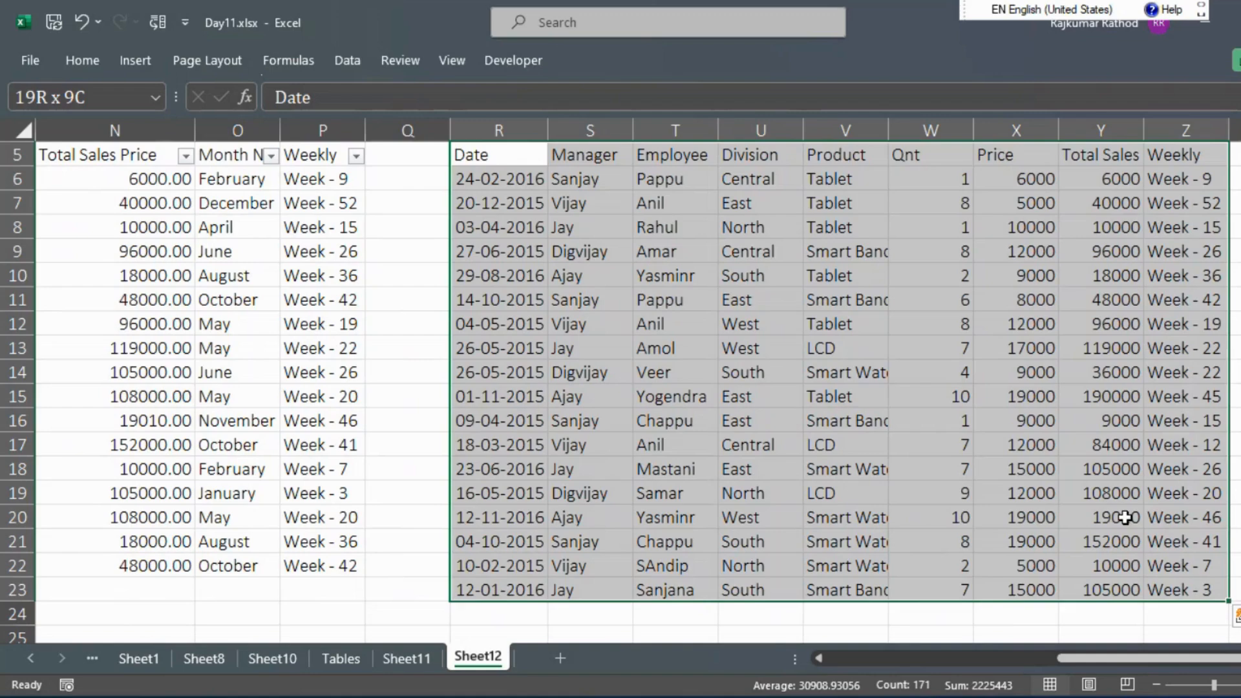
Return to the table's Date header, check the extent of its data and look at the Date to Employee cells in row 10
key(ctrl+Left)
key(ctrl+Left)
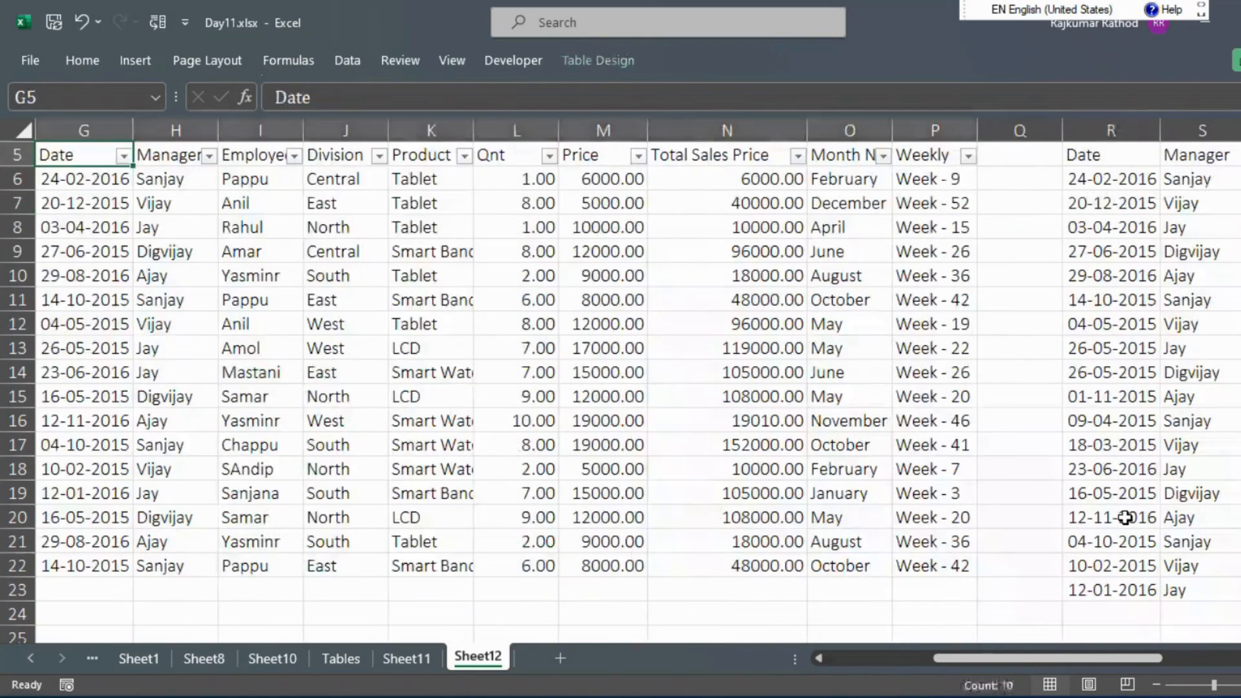
key(ctrl+shift+Down)
key(ctrl+shift+Right)
key(Down)
key(Down)
key(Down)
key(Down)
key(Down)
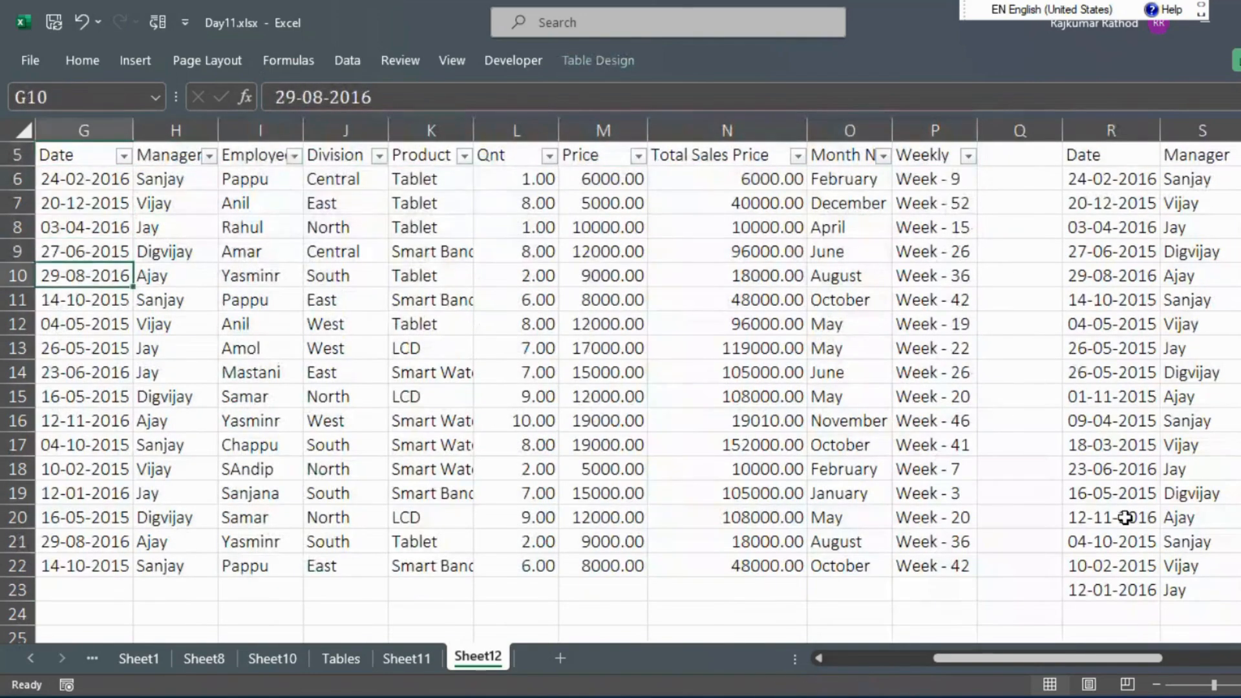
key(Right)
key(Right)
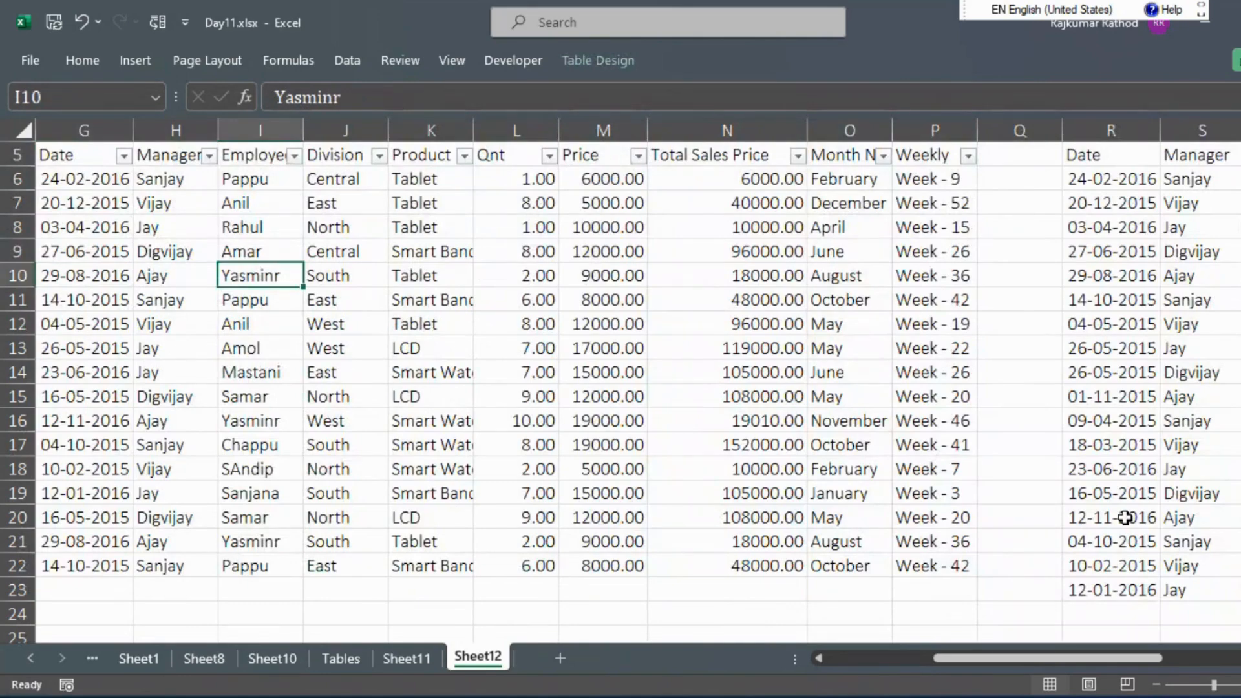
Select the table's filled cells from the Date header in G5 to the last Weekly value in P22
key(Up)
key(Up)
key(Up)
key(Up)
key(Up)
key(Left)
key(Left)
key(Left)
key(ctrl+shift+Right)
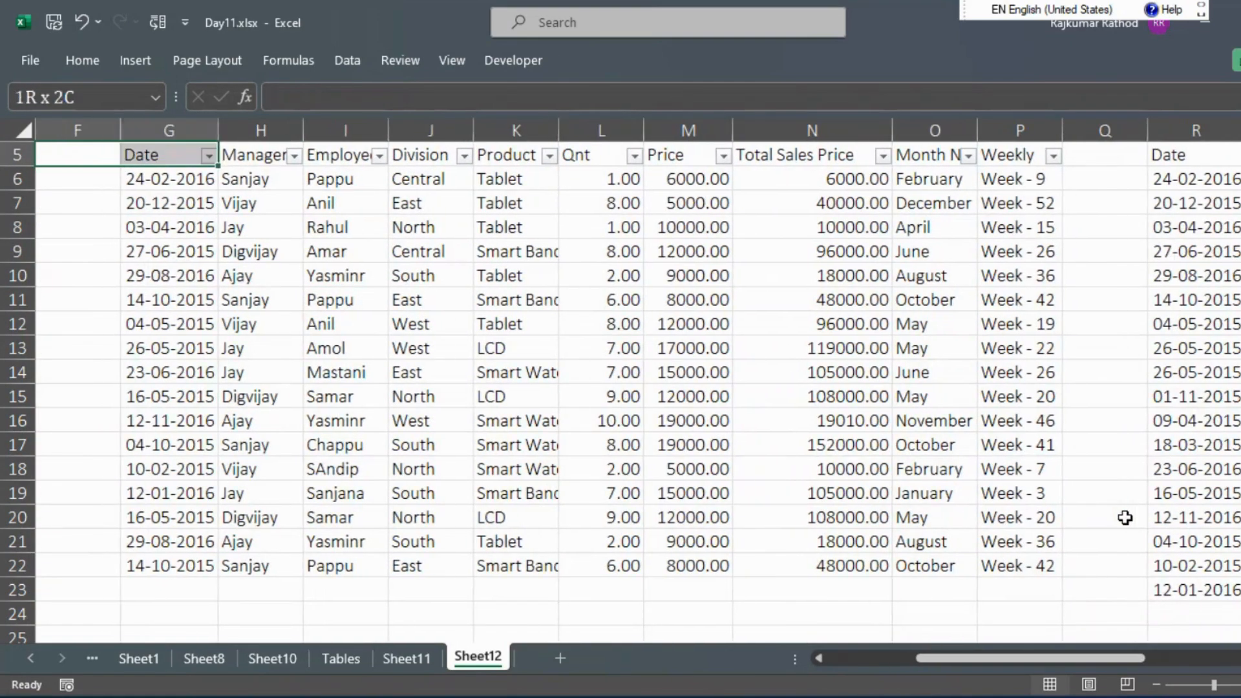
key(Right)
key(ctrl+shift+Right)
key(ctrl+shift+Down)
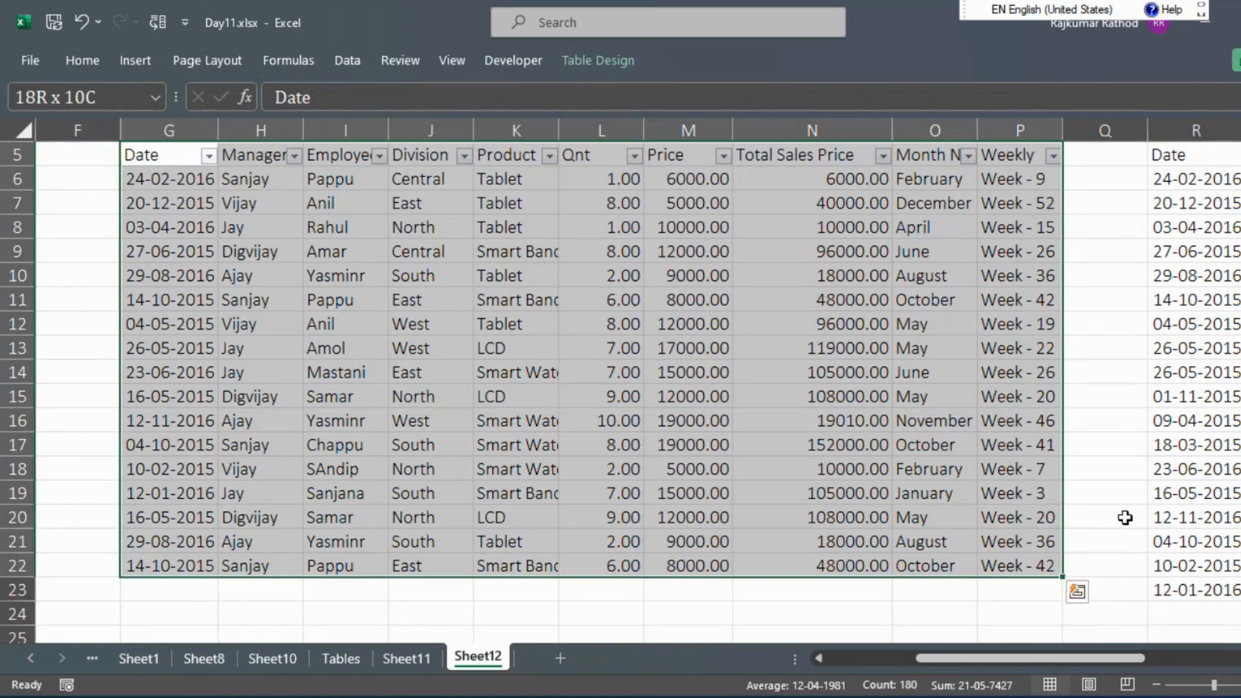
Resize Test_Table to the data range $G$5:$P$1000
click(589, 61)
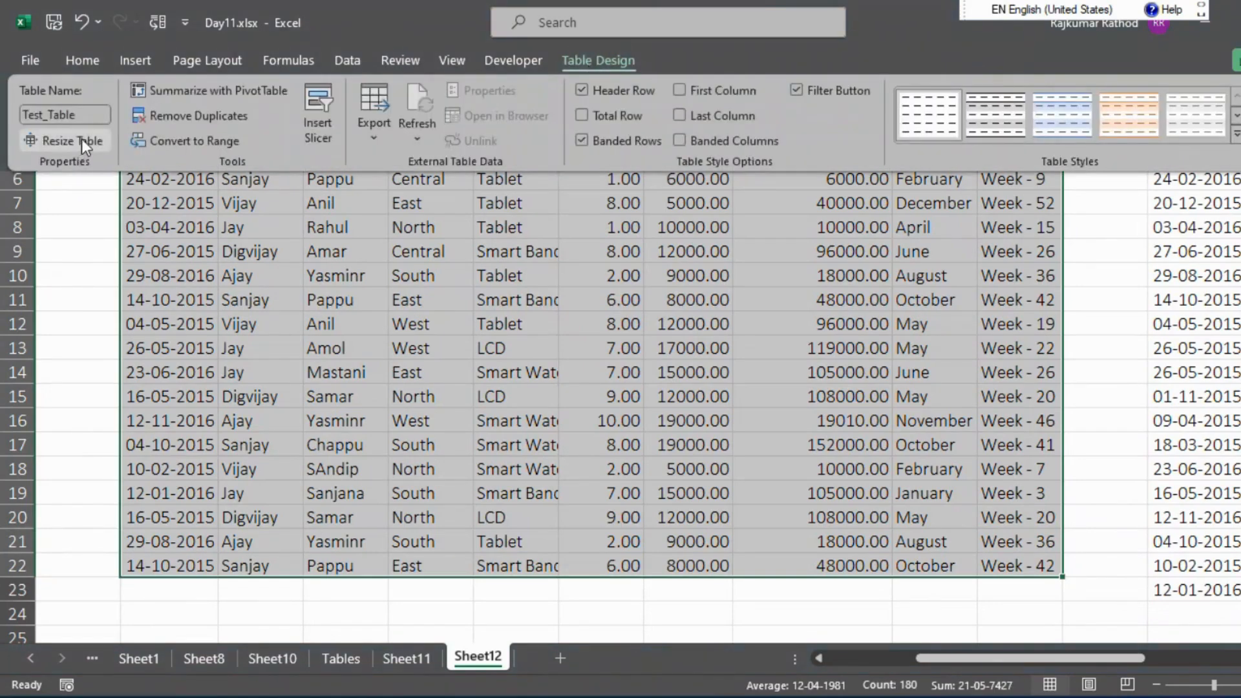
click(78, 141)
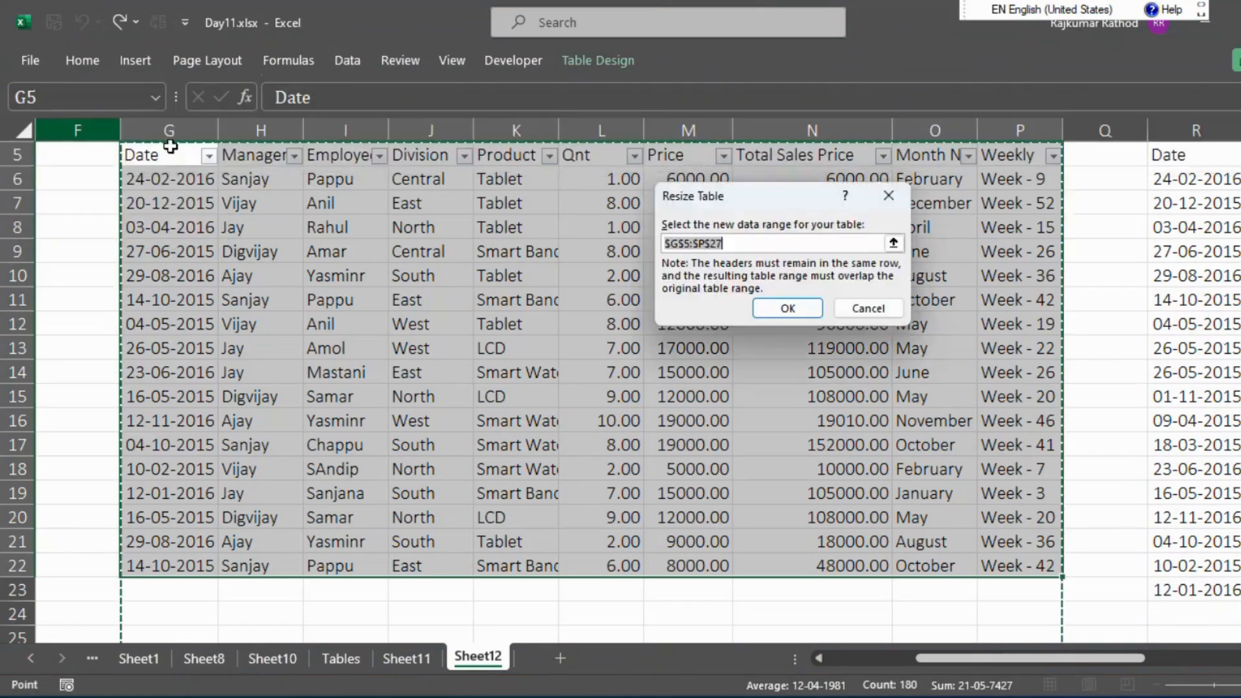
click(734, 244)
key(BackSpace)
key(BackSpace)
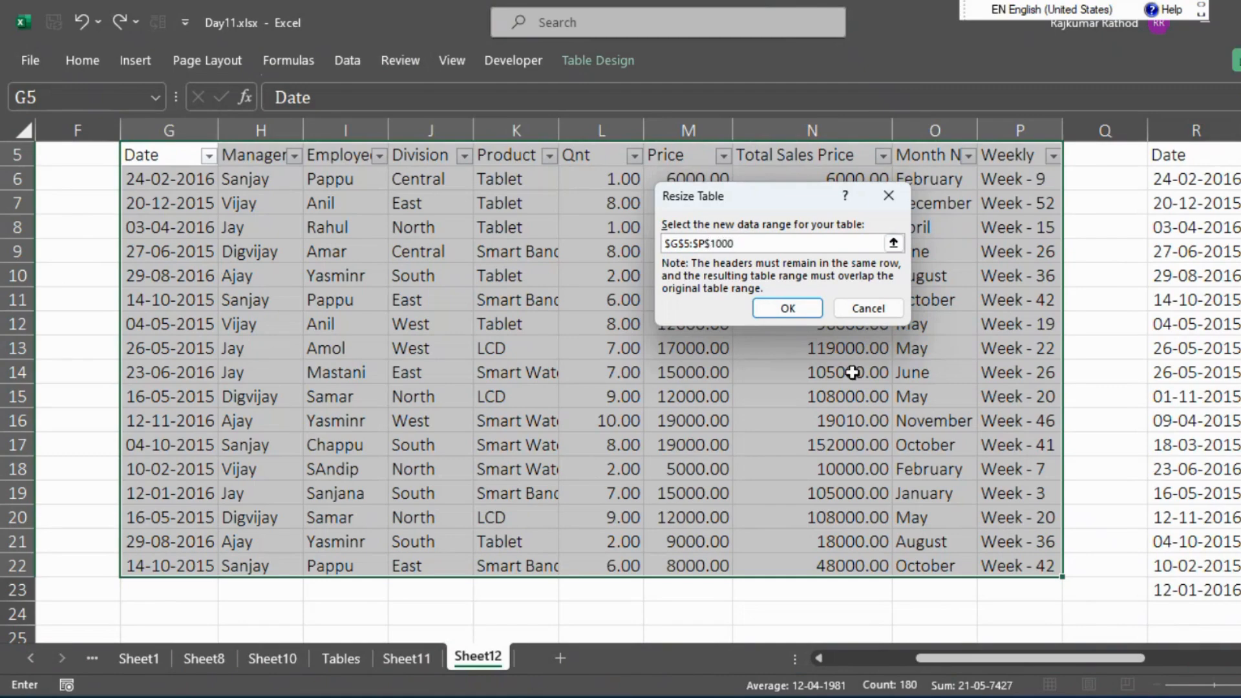
click(801, 309)
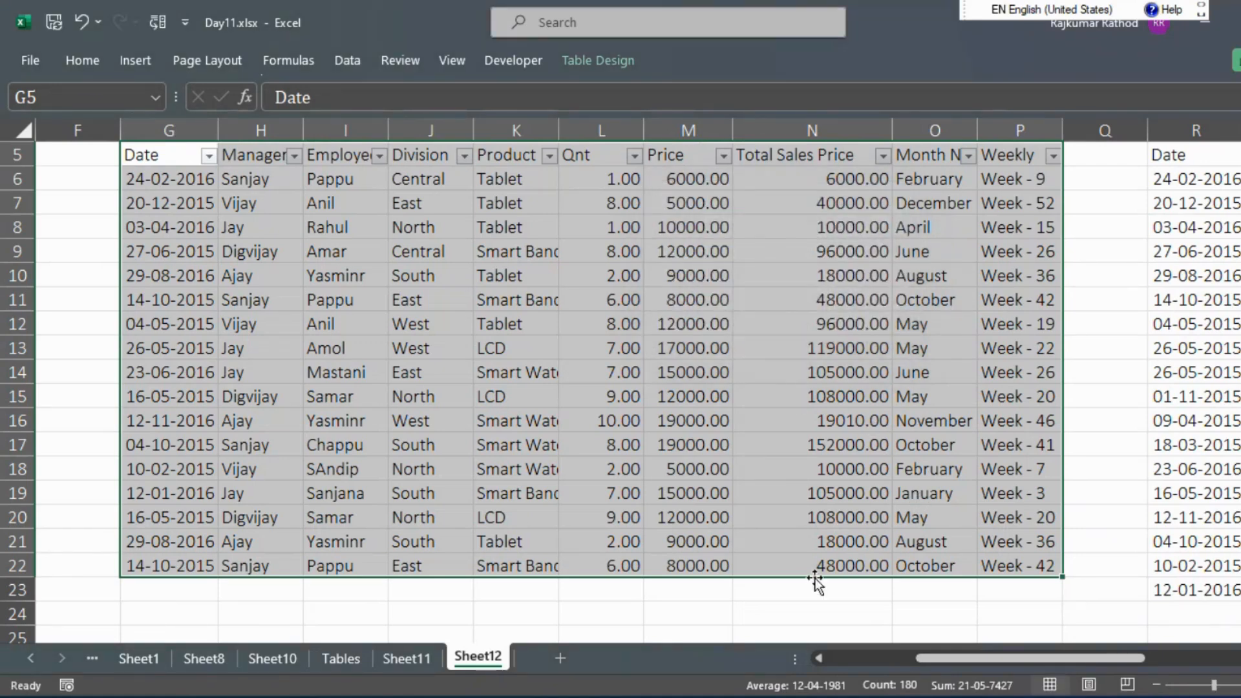
Go down the Date column to the table's last row, 1000, and check that row across to the Weekly column
key(Down)
key(Down)
key(Down)
key(Down)
key(Down)
key(Down)
key(Down)
key(Down)
key(Down)
key(Down)
key(Down)
key(Down)
key(Down)
key(Down)
key(Down)
key(Down)
key(Down)
key(Down)
key(Down)
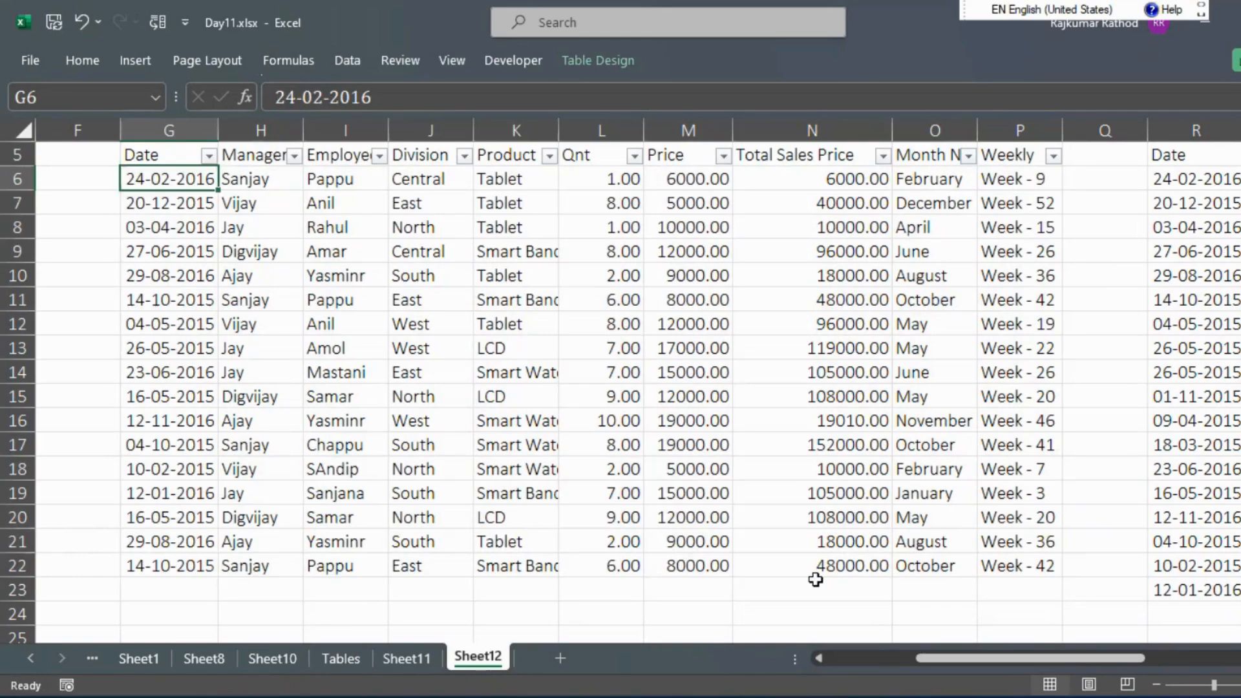
key(Down)
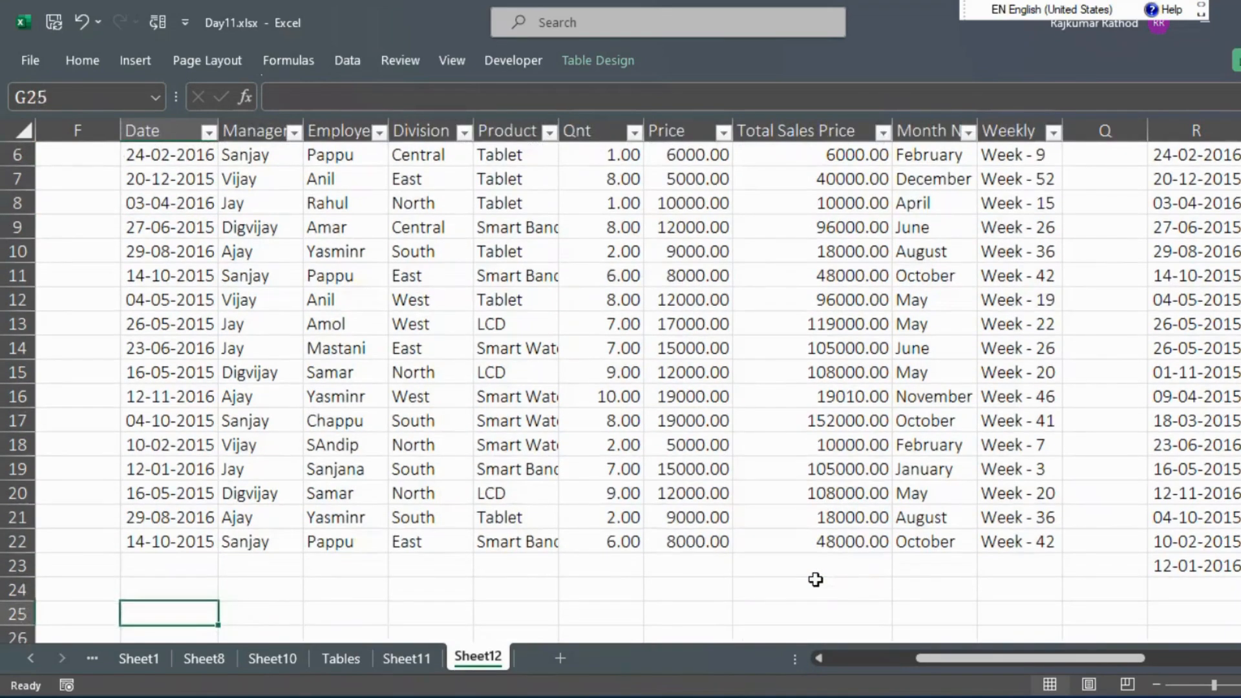
key(ctrl+Down)
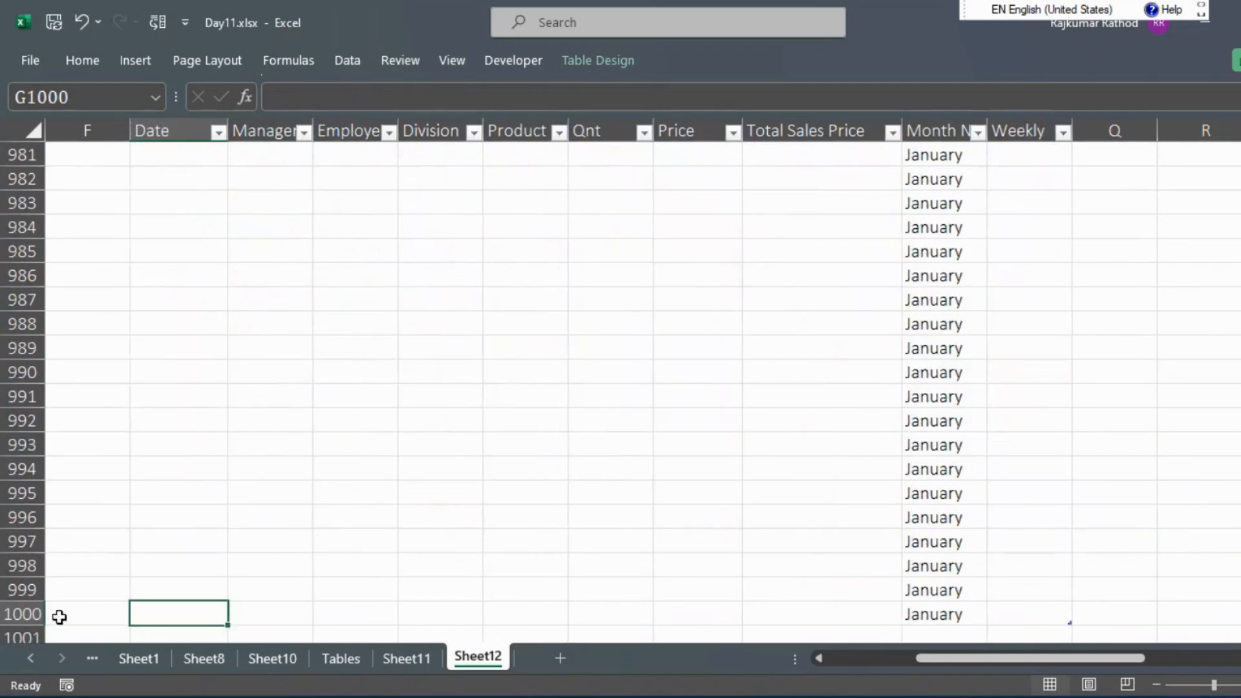
click(15, 611)
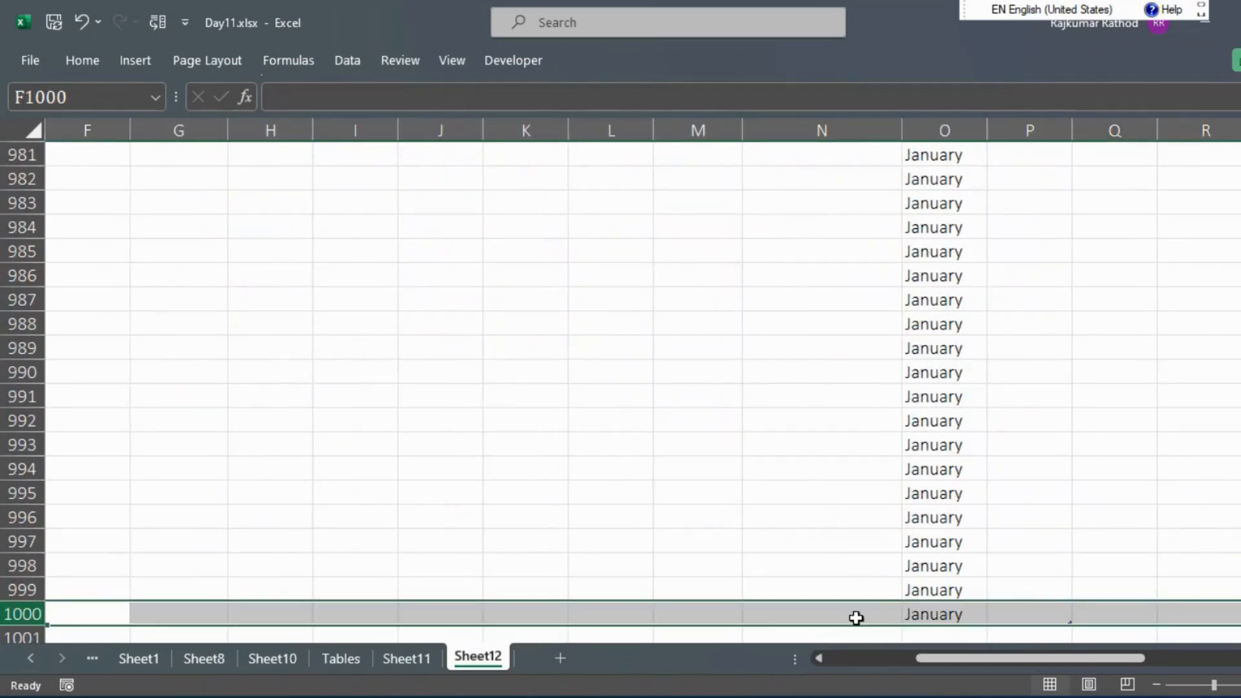
click(1028, 606)
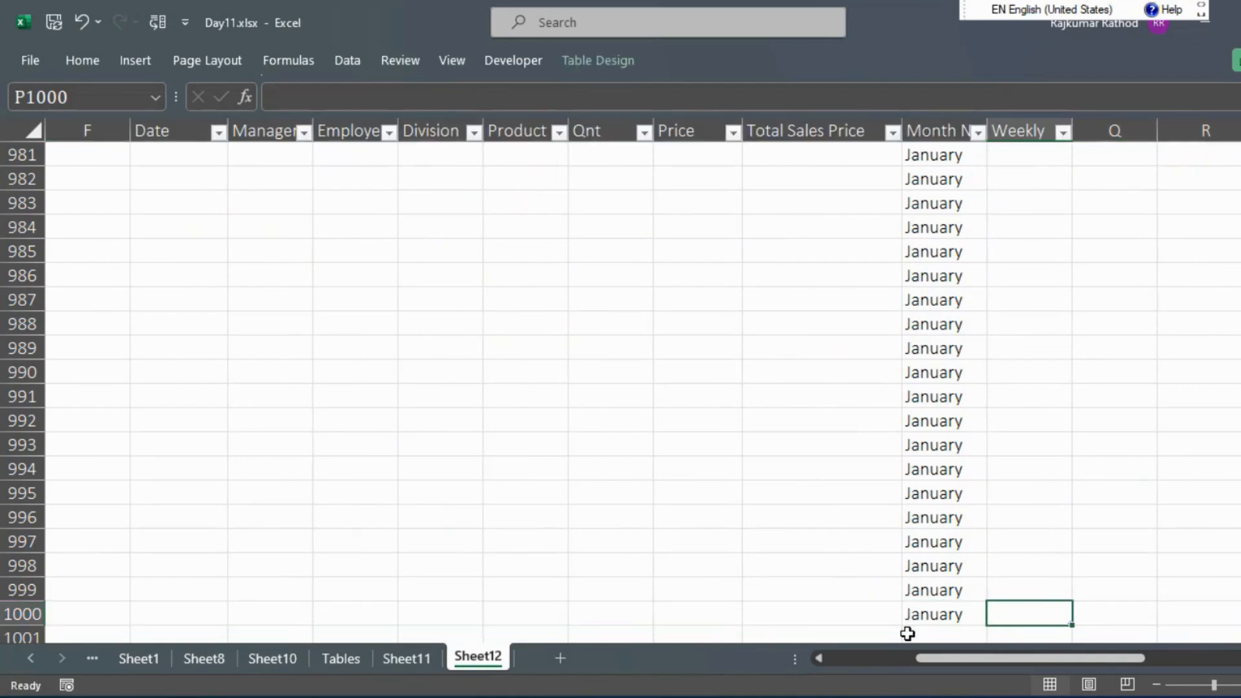
Return to the first empty table row below the data and select its Date cell, G23
key(Left)
key(Left)
key(Left)
key(ctrl+Up)
key(Down)
key(Down)
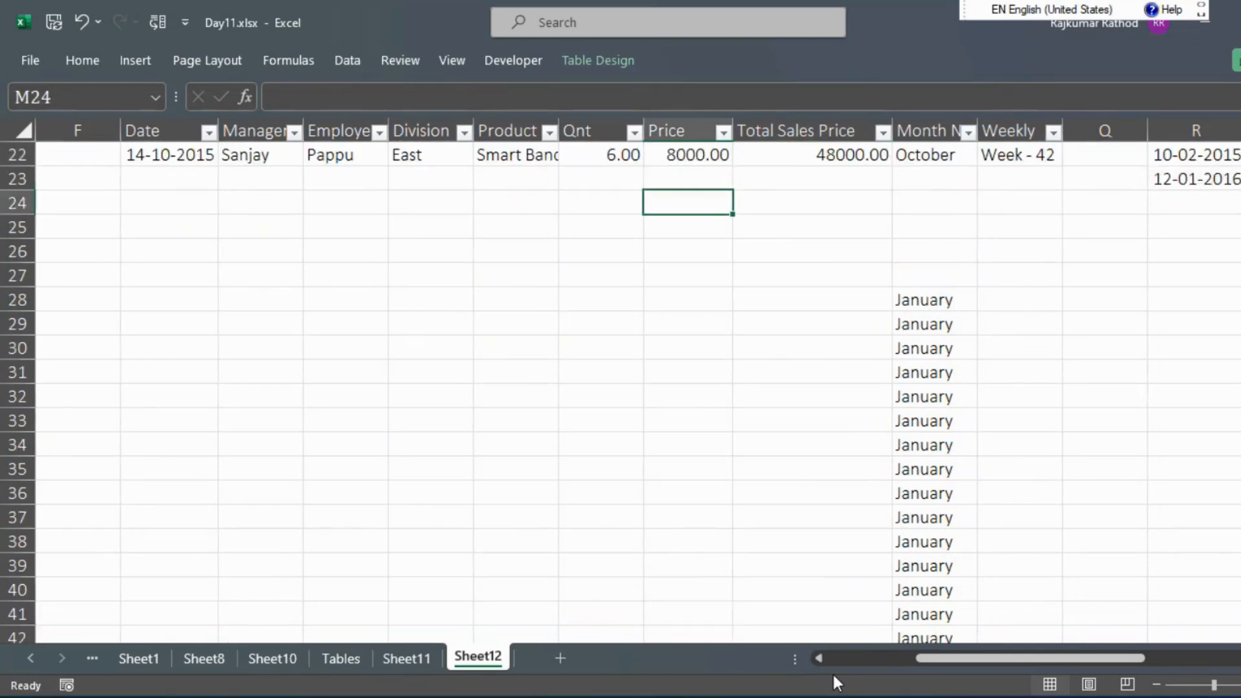
key(Left)
key(Left)
key(Left)
key(Left)
key(Left)
key(Up)
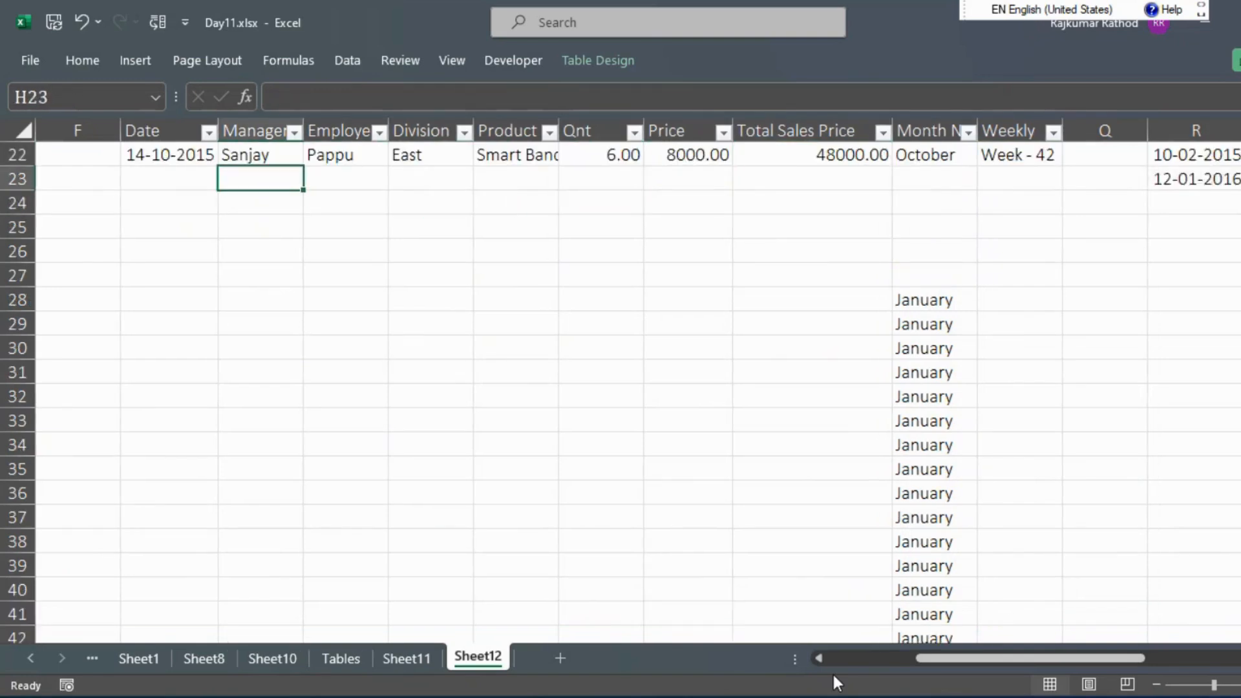
key(Left)
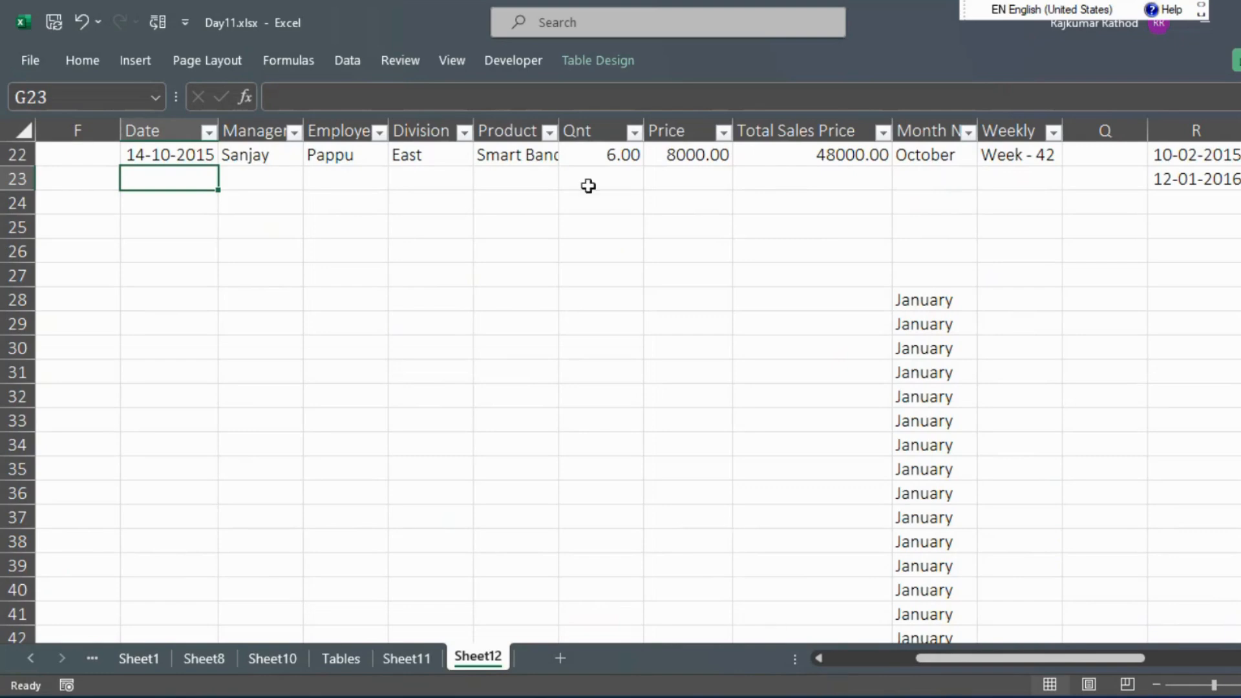
Resize Test_Table to the data range $G$5:$P$1100
click(590, 64)
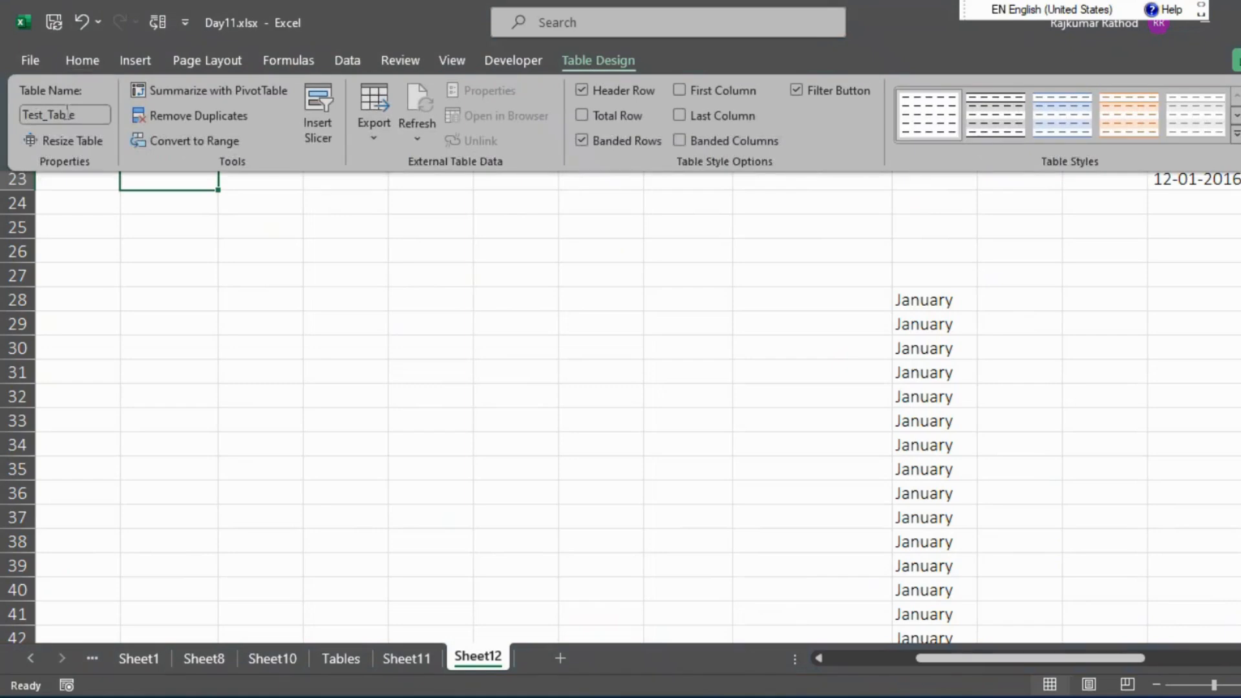
click(87, 138)
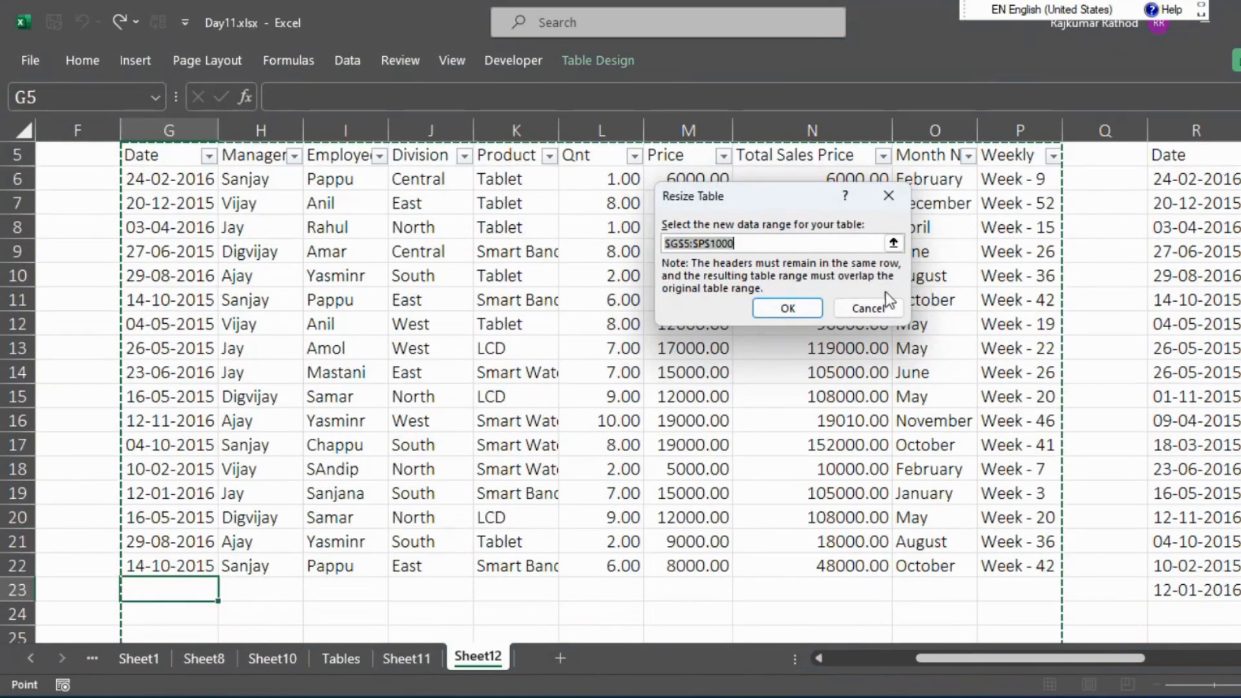
click(762, 245)
key(BackSpace)
key(BackSpace)
key(BackSpace)
key(BackSpace)
text(1100)
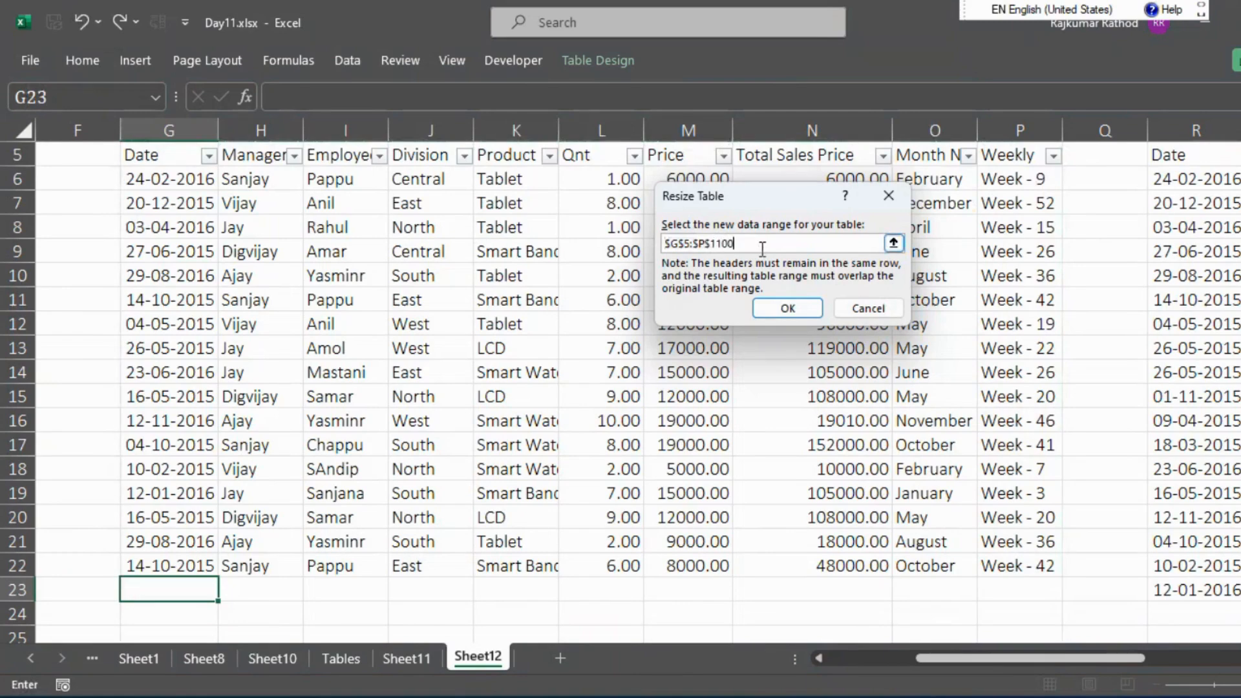
click(788, 316)
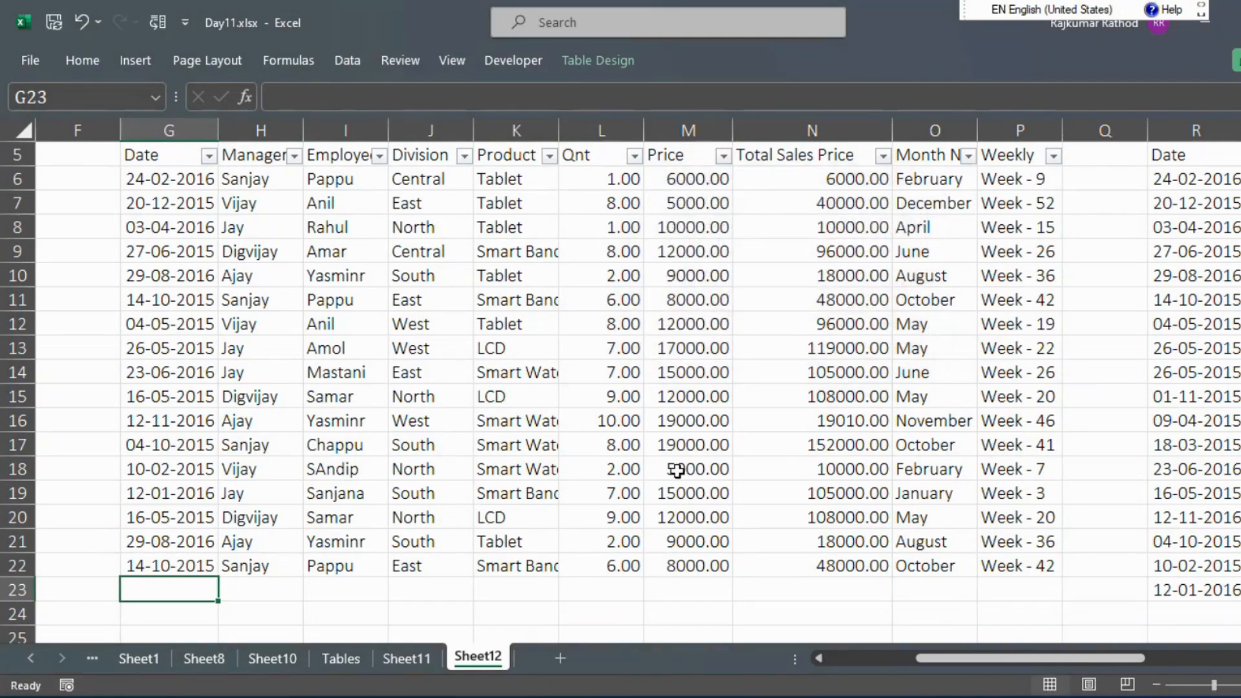
Select the whole table from the Date header in G5 through row 1100 to check its extent
click(677, 469)
key(ctrl+Up)
key(Left)
key(Left)
key(Left)
key(Left)
key(Left)
key(Left)
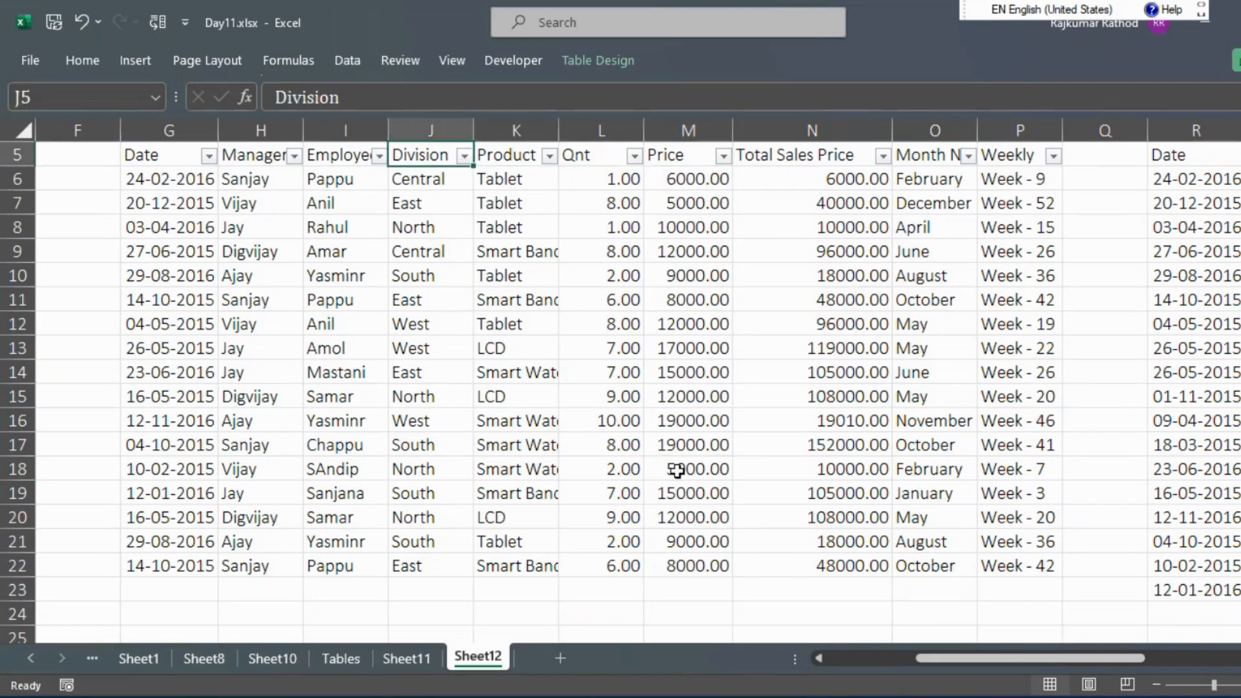
key(ctrl+shift+Right)
key(ctrl+shift+Down)
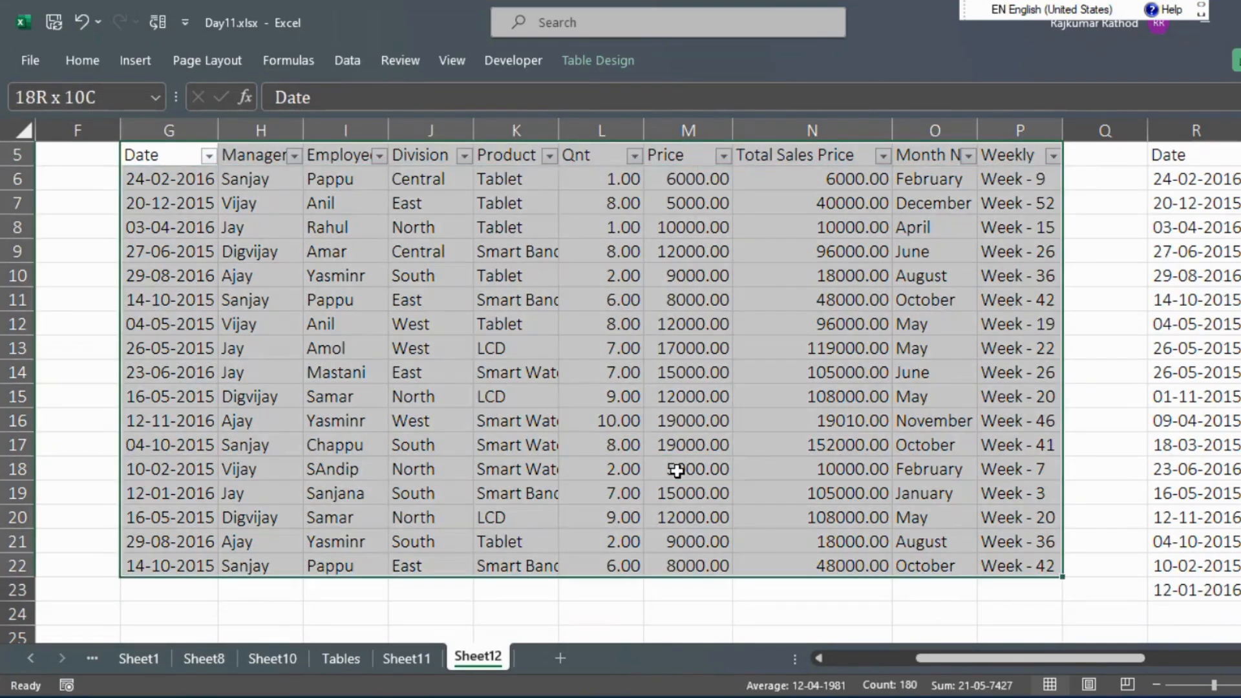
key(ctrl+shift+Down)
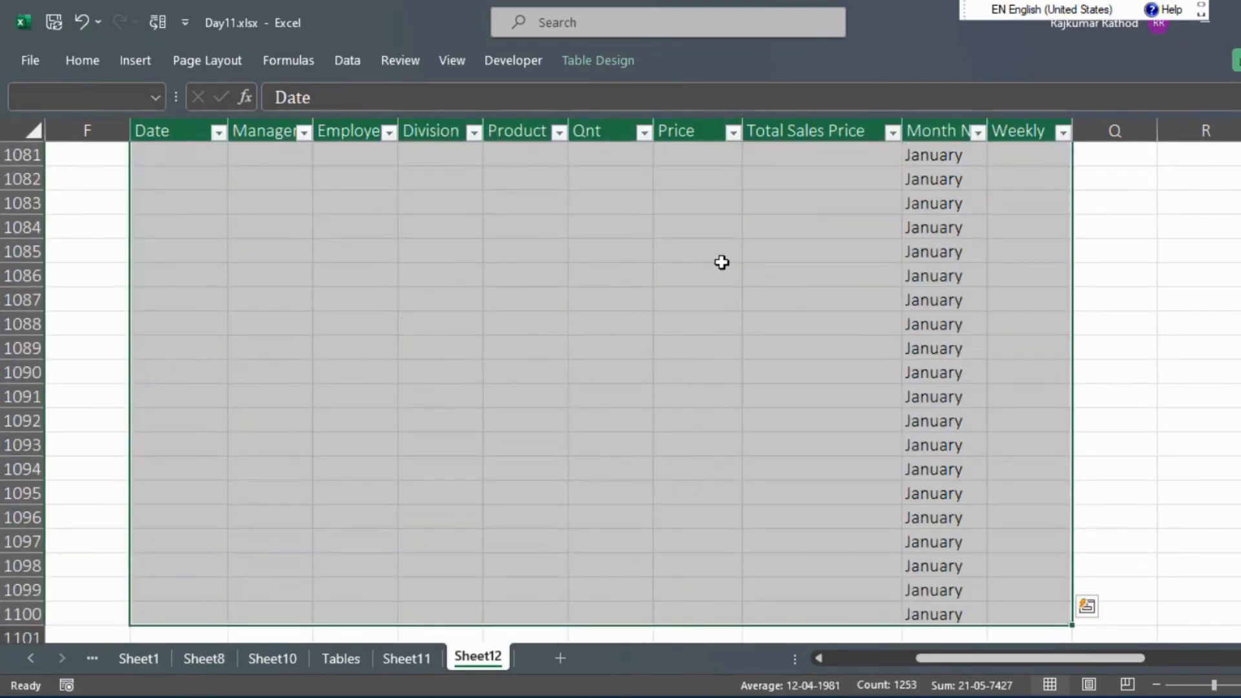
Resize Test_Table to the smaller data range $G$5:$P$25
click(582, 58)
click(71, 140)
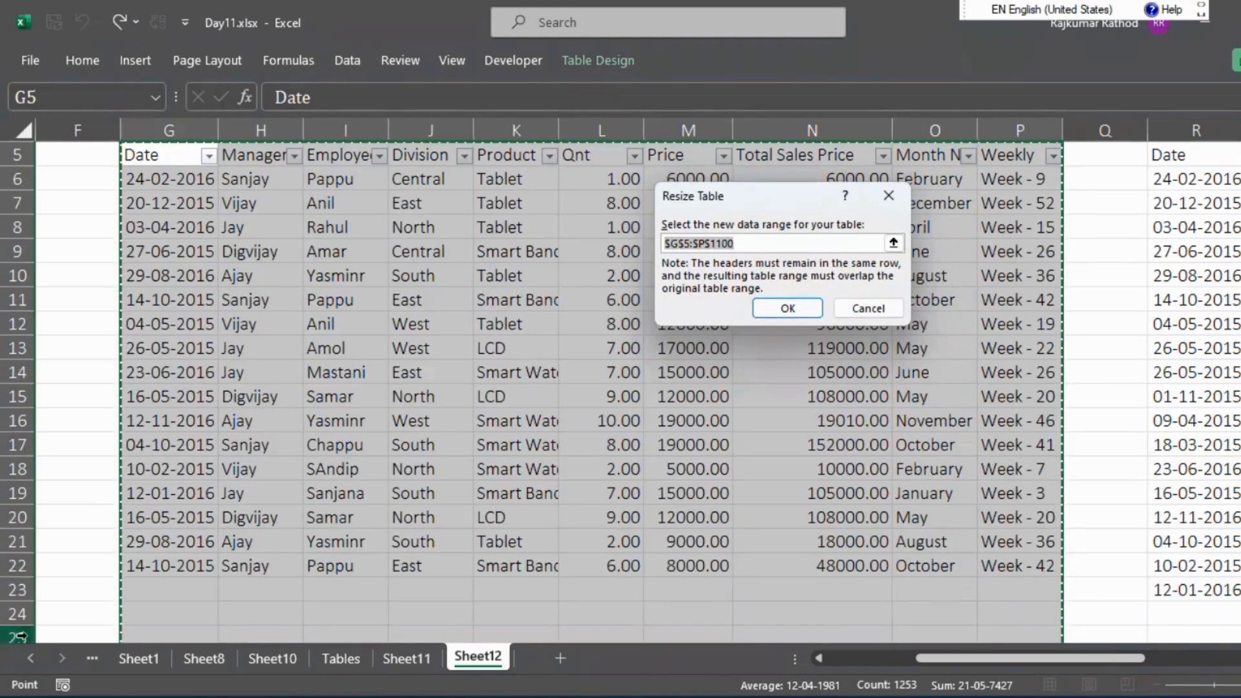
click(749, 247)
key(BackSpace)
key(BackSpace)
key(BackSpace)
key(BackSpace)
text(25)
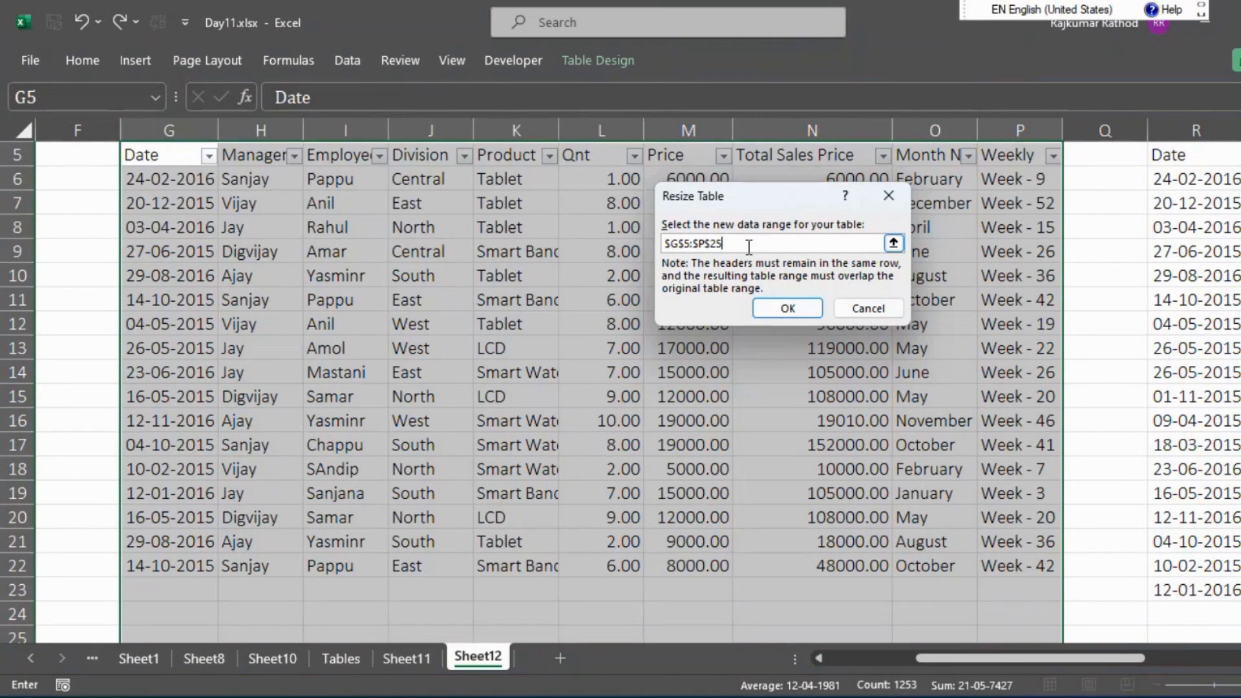
click(785, 309)
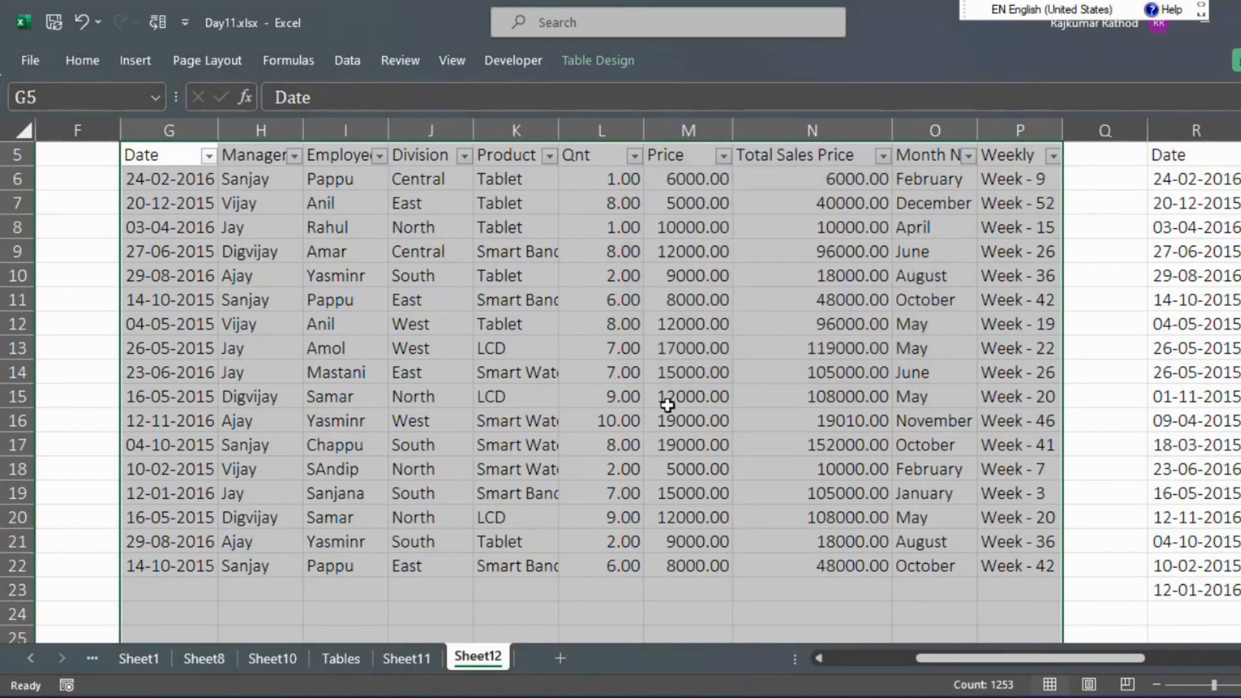
Move down the Date column past row 25 to examine the cells below the resized table
key(Down)
key(Down)
key(Down)
key(Down)
key(Down)
key(Down)
key(Down)
key(Down)
key(Down)
key(Down)
key(Down)
key(Down)
key(Down)
key(Down)
key(Down)
key(Down)
key(Down)
key(Down)
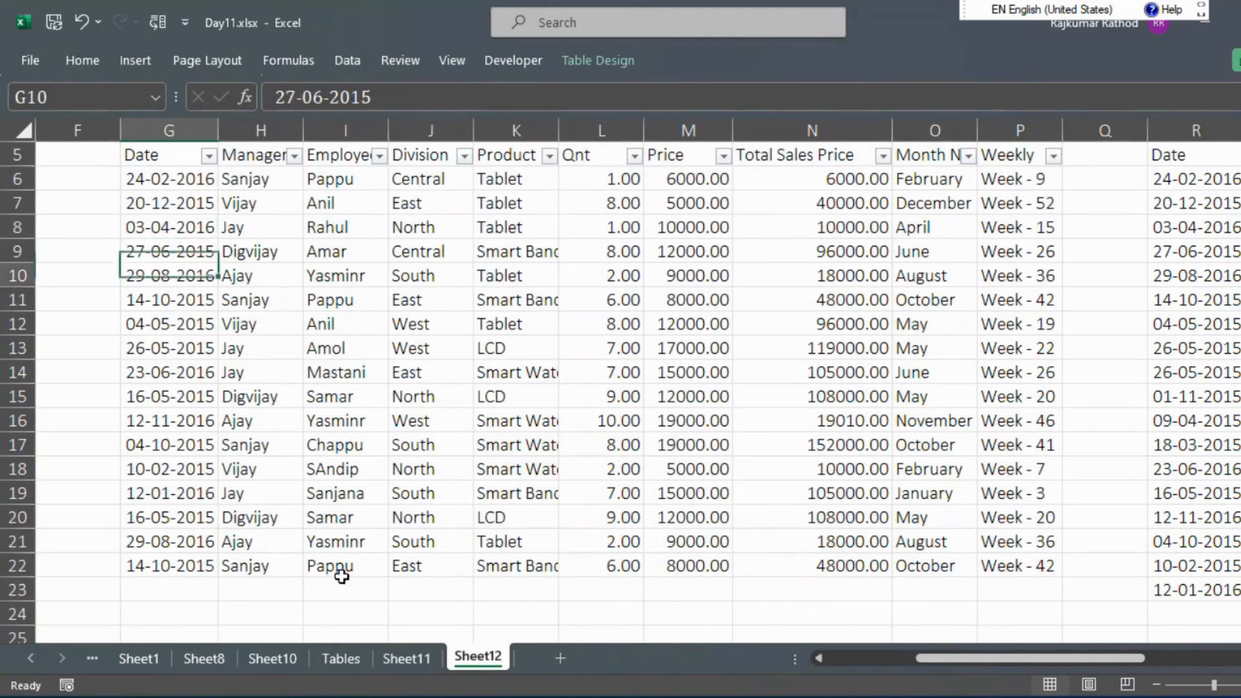
key(Down)
key(Down)
key(Down)
key(Down)
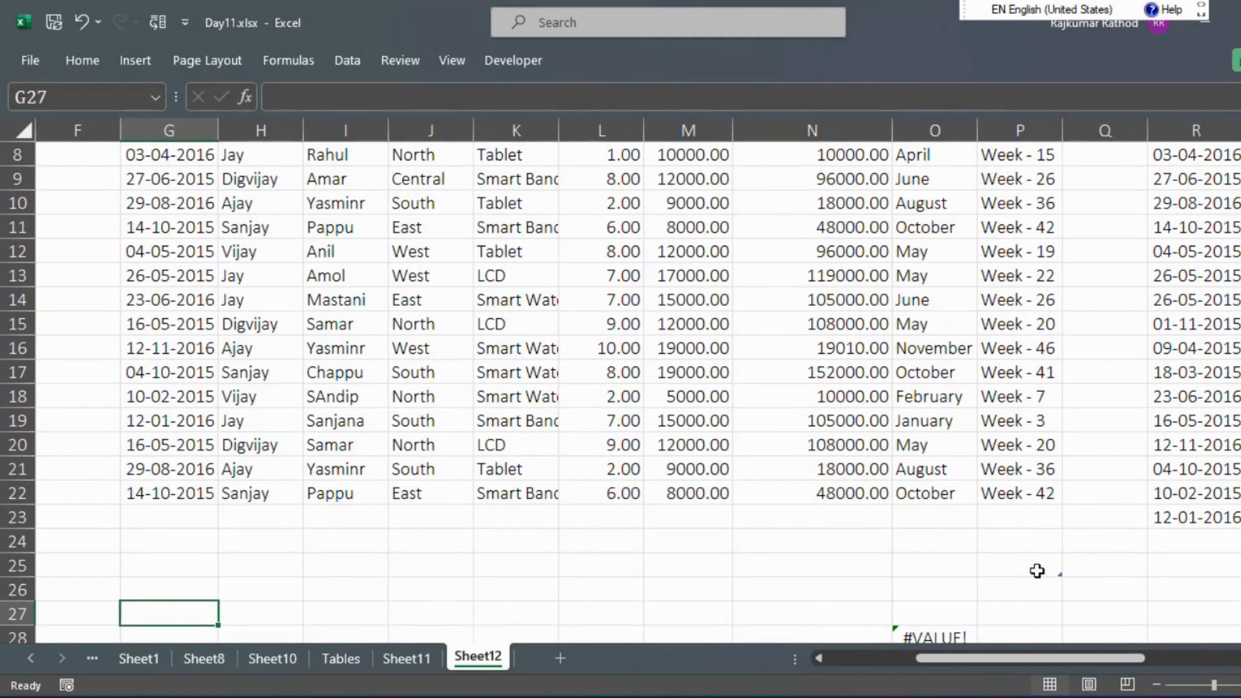
Delete the leftover month formulas below the table in column O, from O28 to O1100
click(924, 634)
key(ctrl+shift+Down)
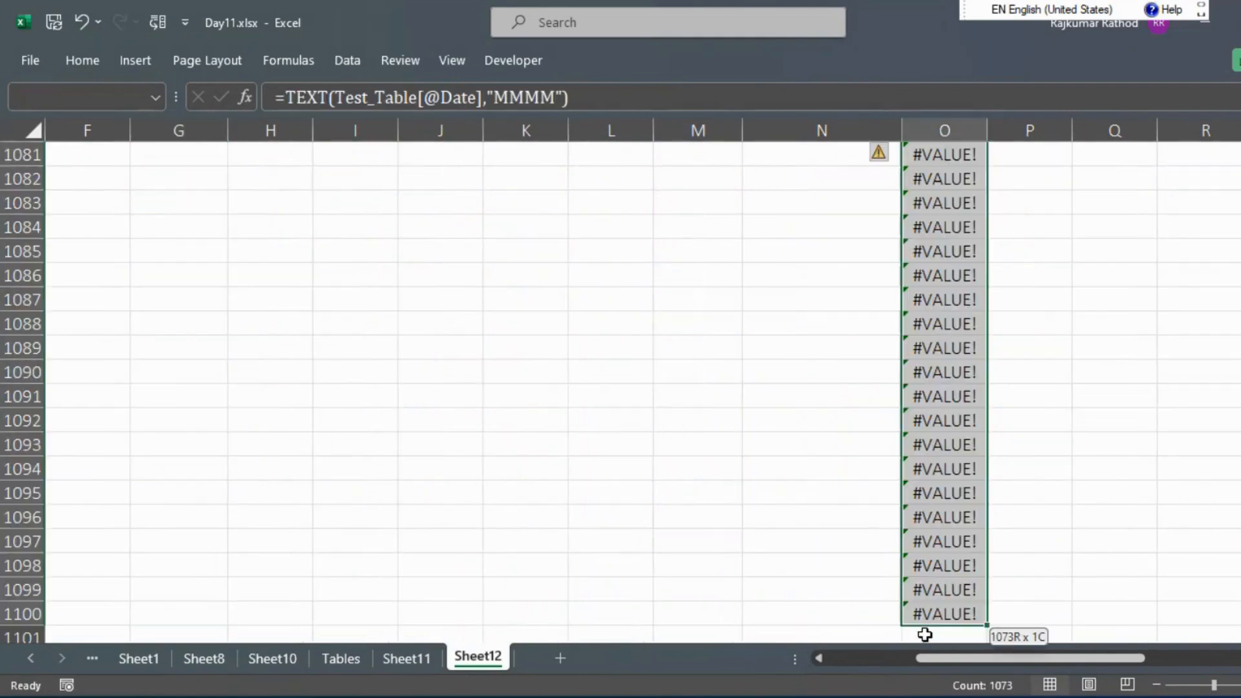
key(Delete)
Examine the table's last row, 25, from the Weekly column back to the Manager column
key(Up)
key(Up)
key(Up)
key(Right)
key(Left)
key(Left)
key(Left)
key(Left)
key(Left)
key(Left)
key(Left)
key(Left)
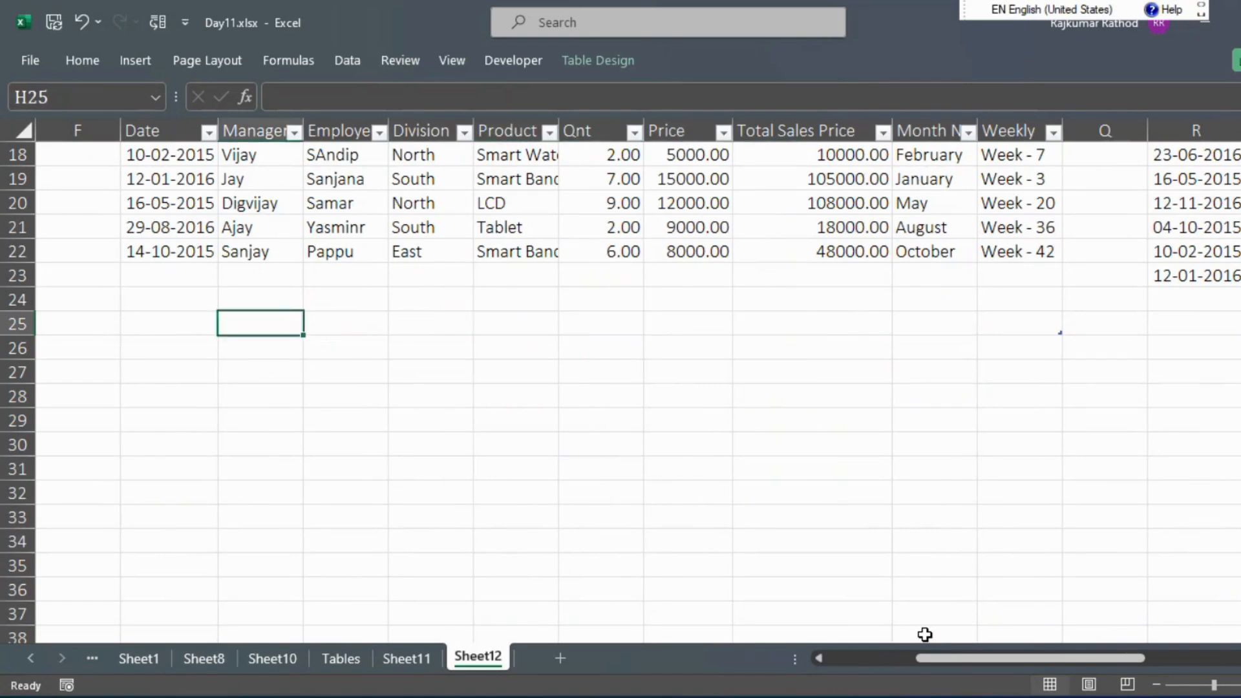
Go back up to the Date header in G5 and select the table's data to check its extent
key(Up)
key(Left)
key(Up)
key(Up)
key(Up)
key(Up)
key(Up)
key(Up)
key(Up)
key(Up)
key(Up)
key(Up)
key(Up)
key(Up)
key(Up)
key(Up)
key(Up)
key(Up)
key(Up)
key(Up)
key(Up)
key(Up)
key(Up)
key(Up)
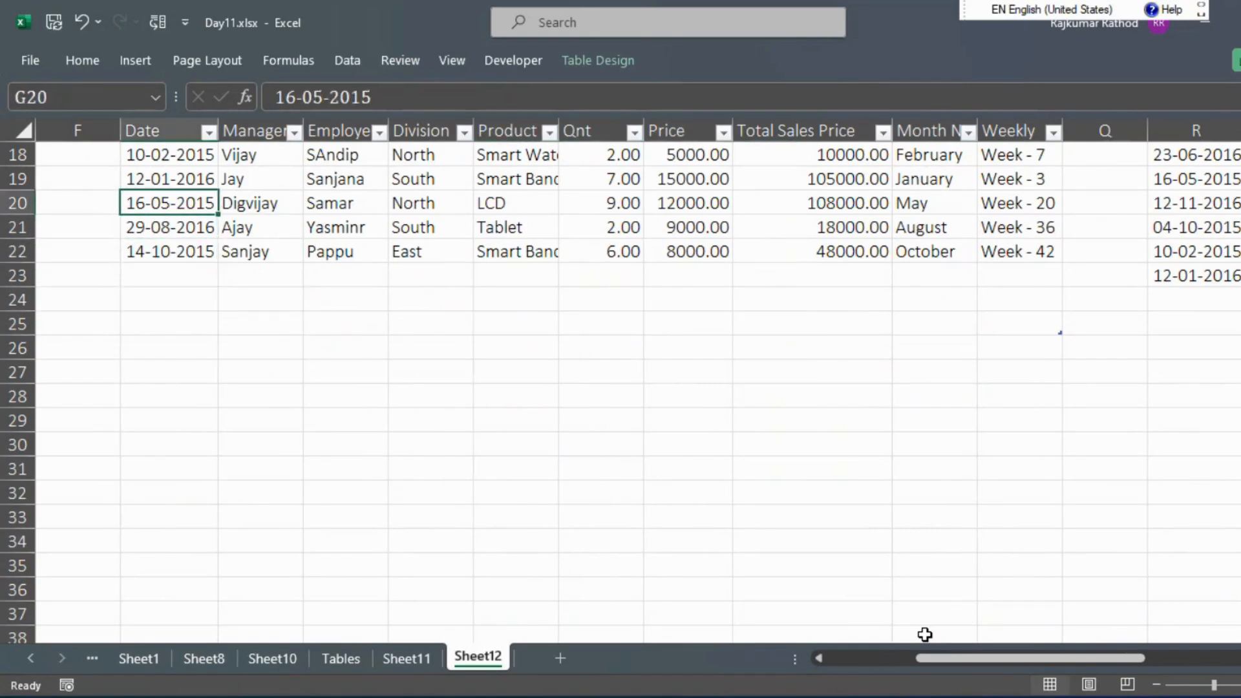
key(Down)
key(Down)
key(Down)
key(Down)
key(Down)
key(Down)
key(Up)
key(Up)
key(Right)
key(Left)
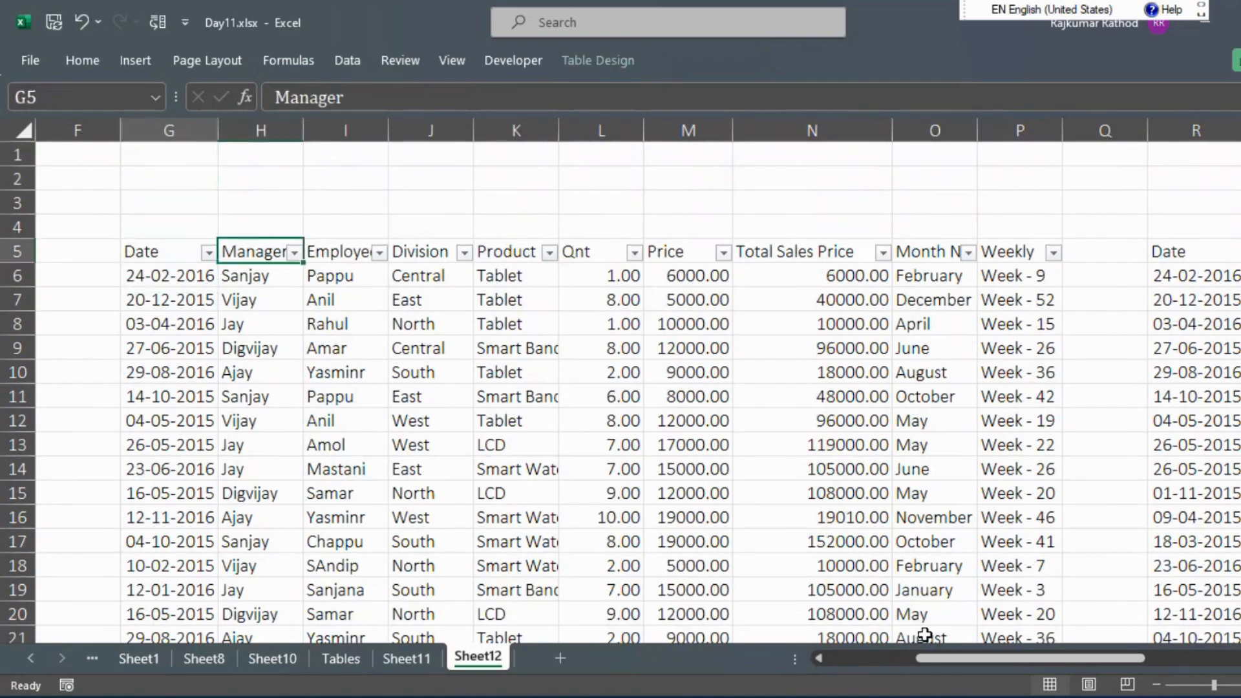
key(ctrl+shift+Right)
key(ctrl+shift+Down)
key(Up)
key(Down)
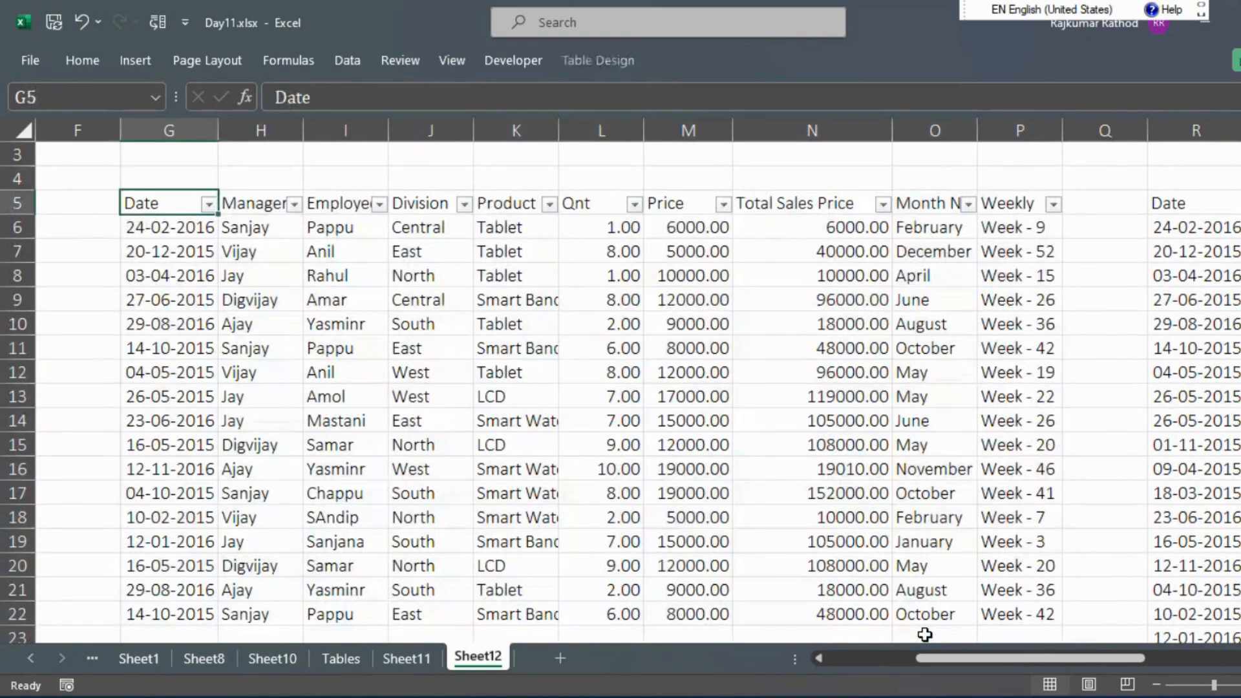
Inspect the month-name formula in O7 and return along the header row toward the first columns
key(Right)
key(Right)
key(Right)
key(Right)
key(Right)
key(Right)
key(Right)
key(Right)
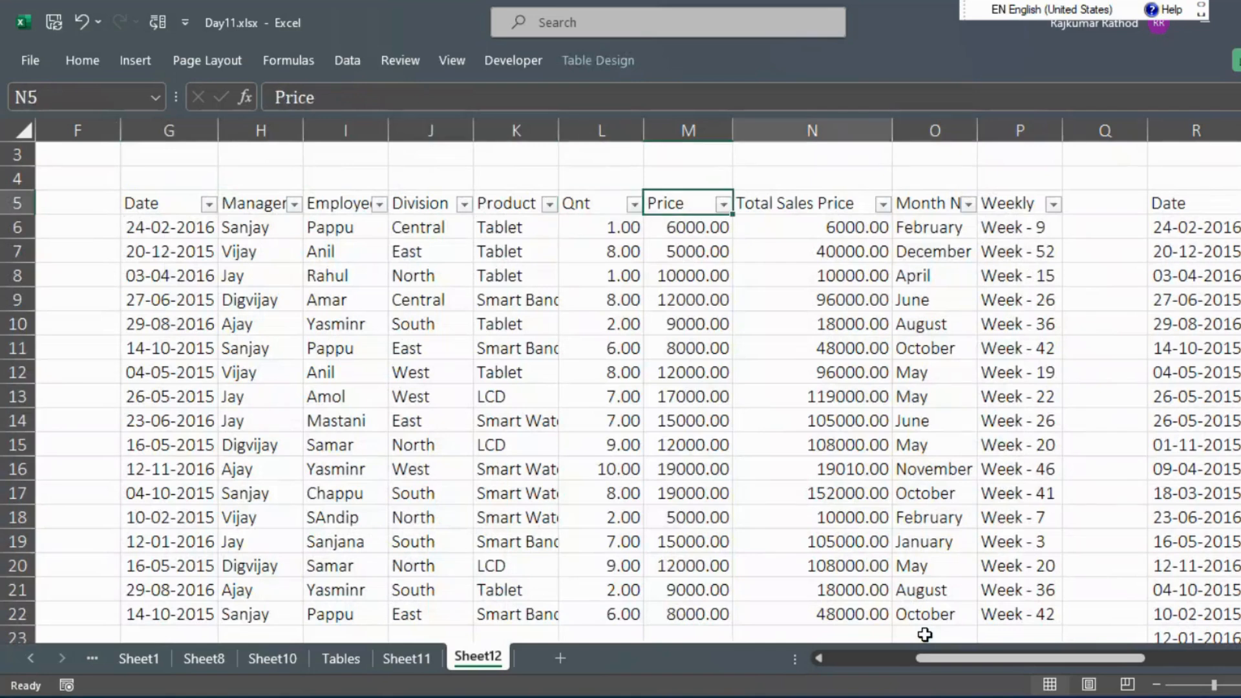
key(Down)
key(Down)
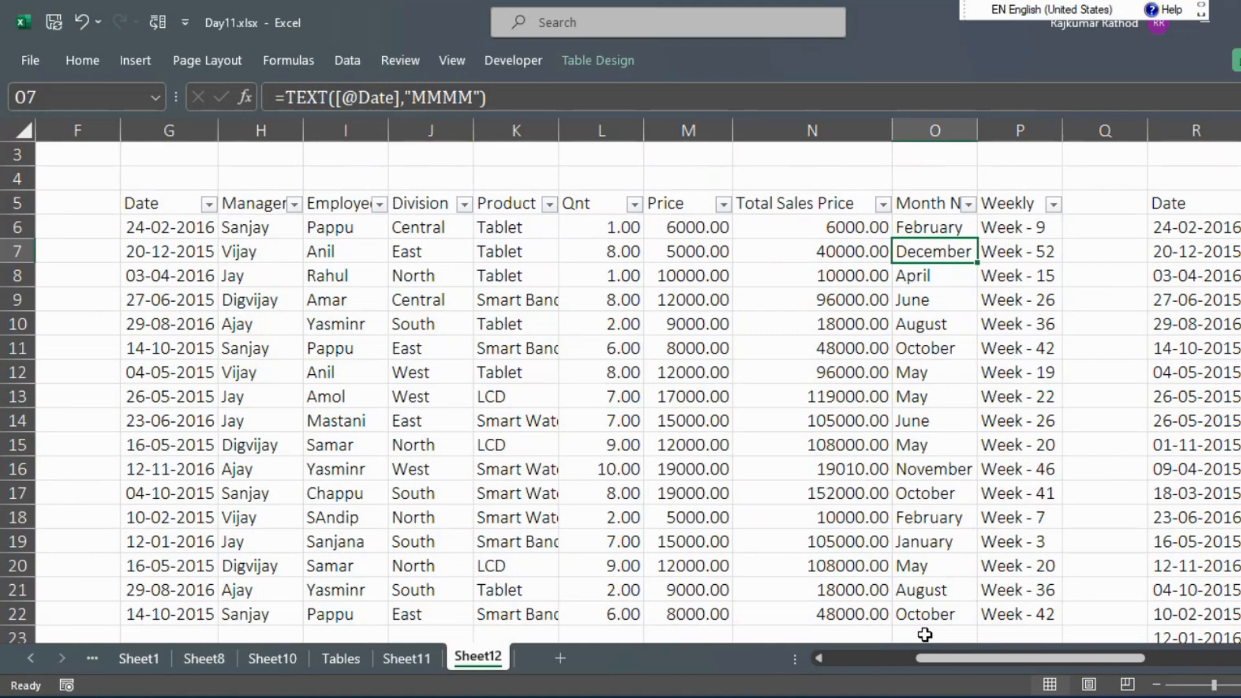
key(Up)
key(Up)
key(Left)
key(Left)
key(Left)
key(Left)
key(Left)
key(Left)
key(Left)
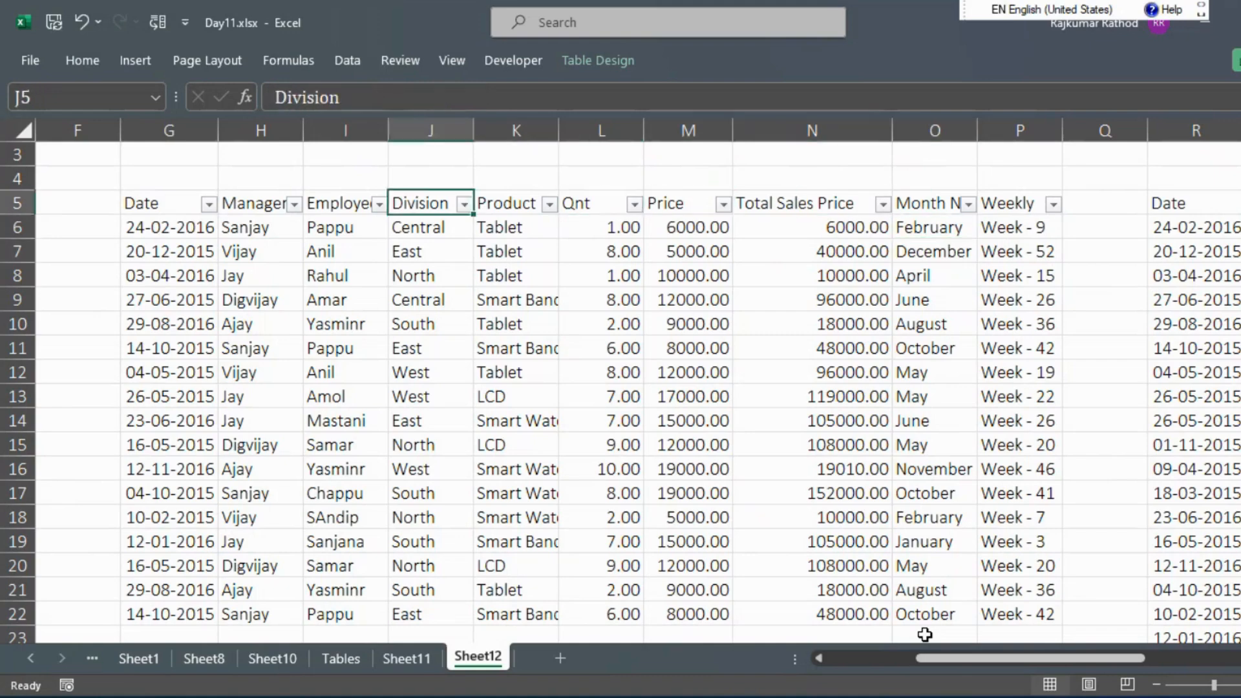
Select the whole sales table, from the Date header in G5 through the Weekly column down to row 22
key(Left)
key(Left)
key(Right)
key(ctrl+shift+Right)
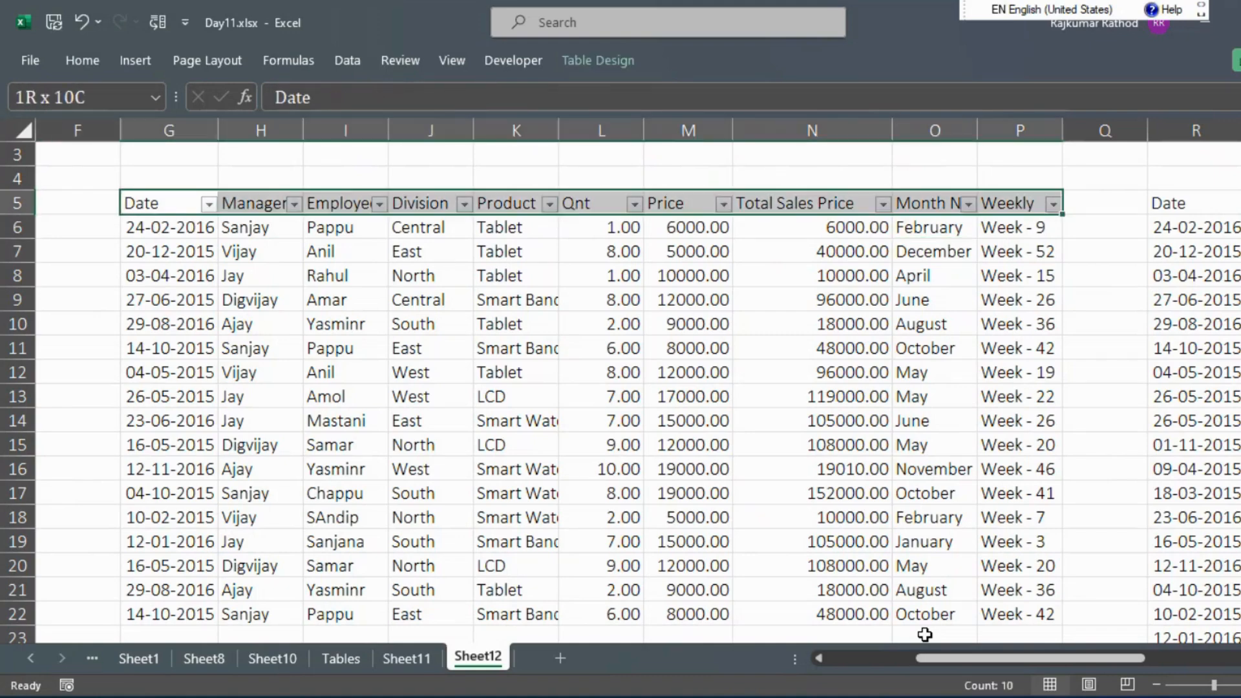
key(ctrl+shift+Down)
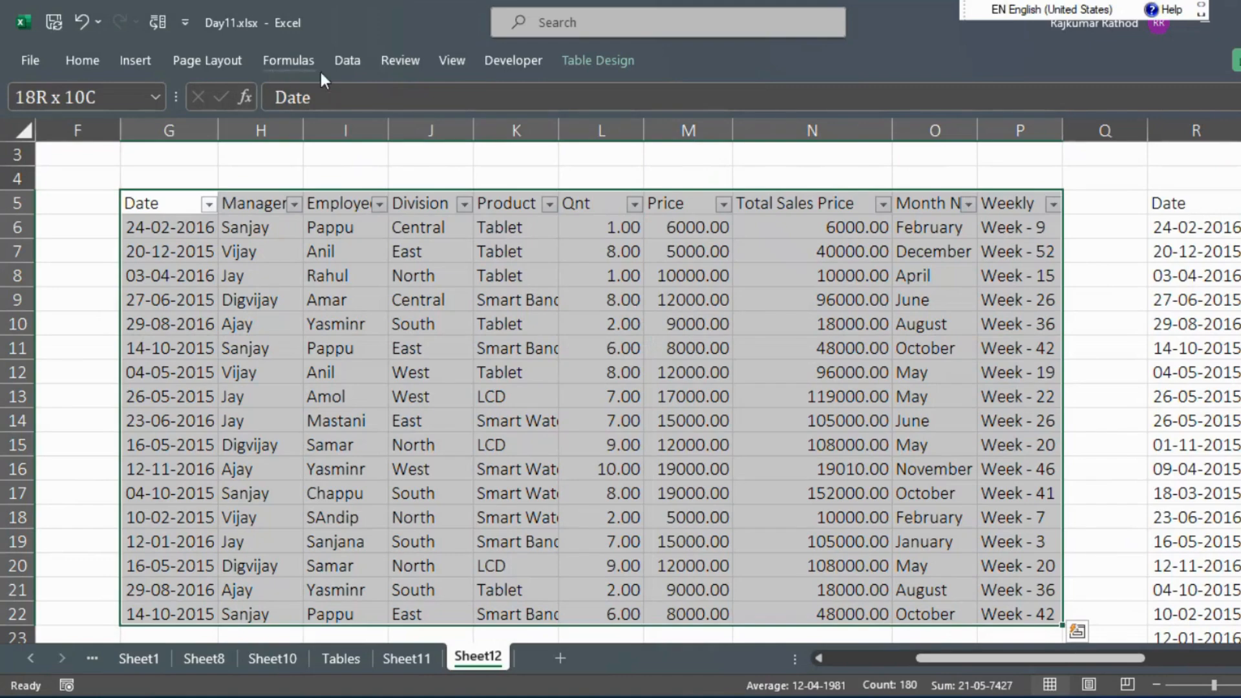